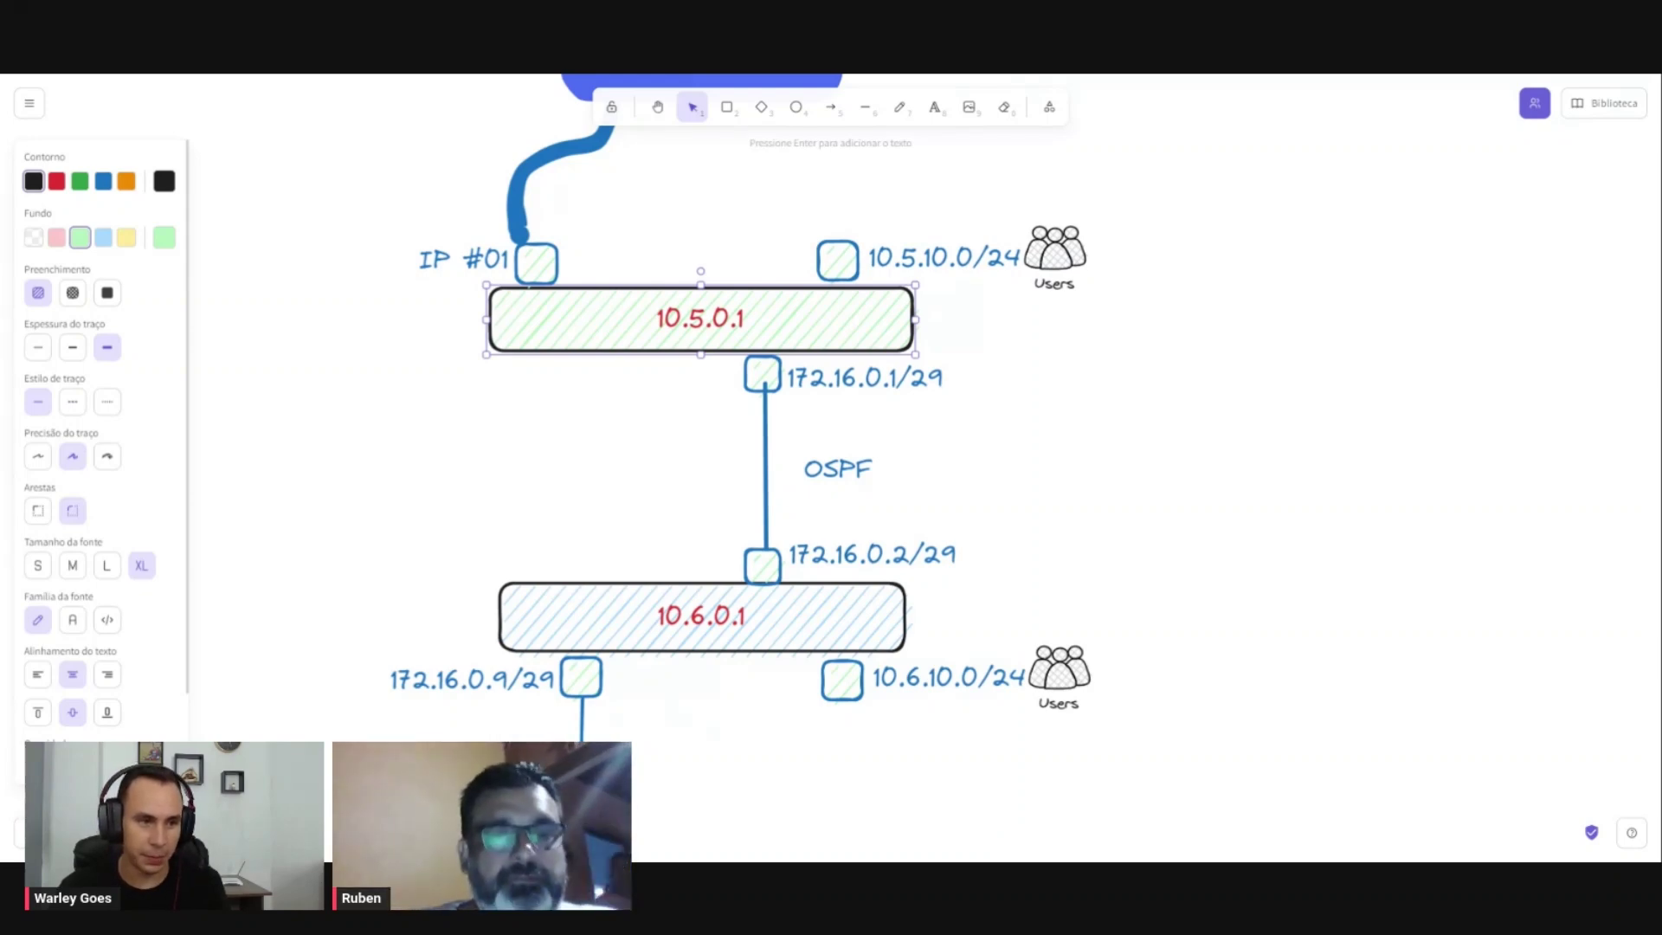
Step: Examine the addressing and the OSPF link between routers 10.5.0.1 and 10.6.0.1 in the network diagram
{"action": "left_click", "coordinate": [1206, 443]}
{"action": "scroll", "coordinate": [1209, 433], "scroll_direction": "down", "scroll_amount": 2}
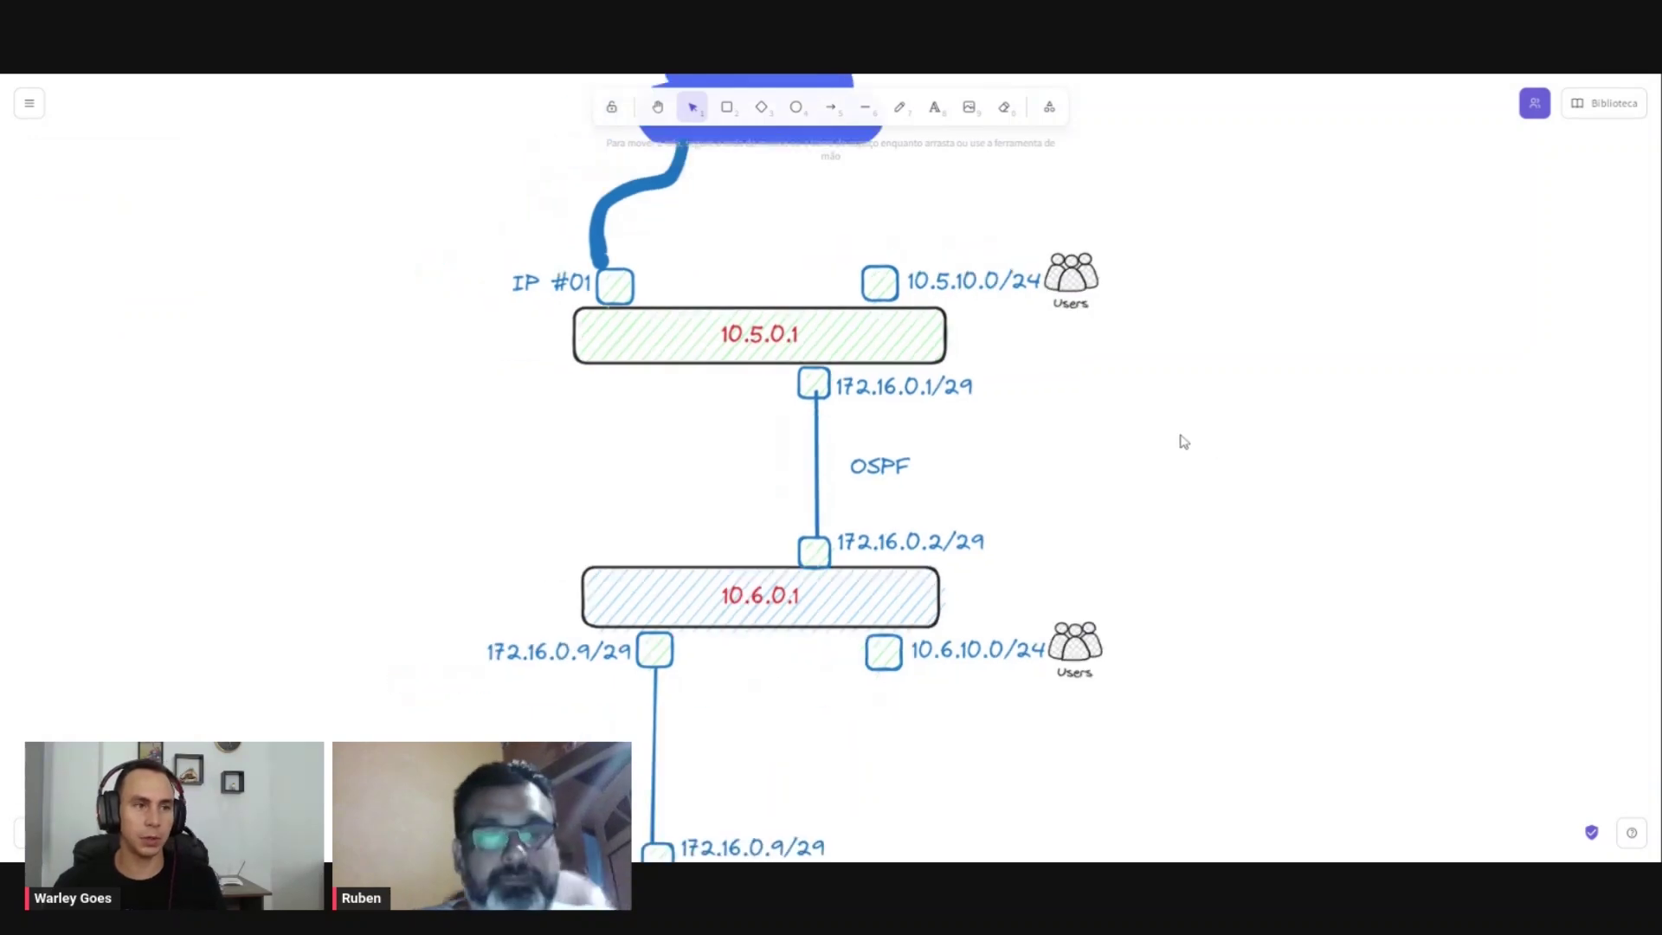
{"action": "scroll", "coordinate": [1101, 460], "scroll_direction": "left", "scroll_amount": 3}
{"action": "scroll", "coordinate": [1380, 430], "scroll_direction": "up", "scroll_amount": 3}
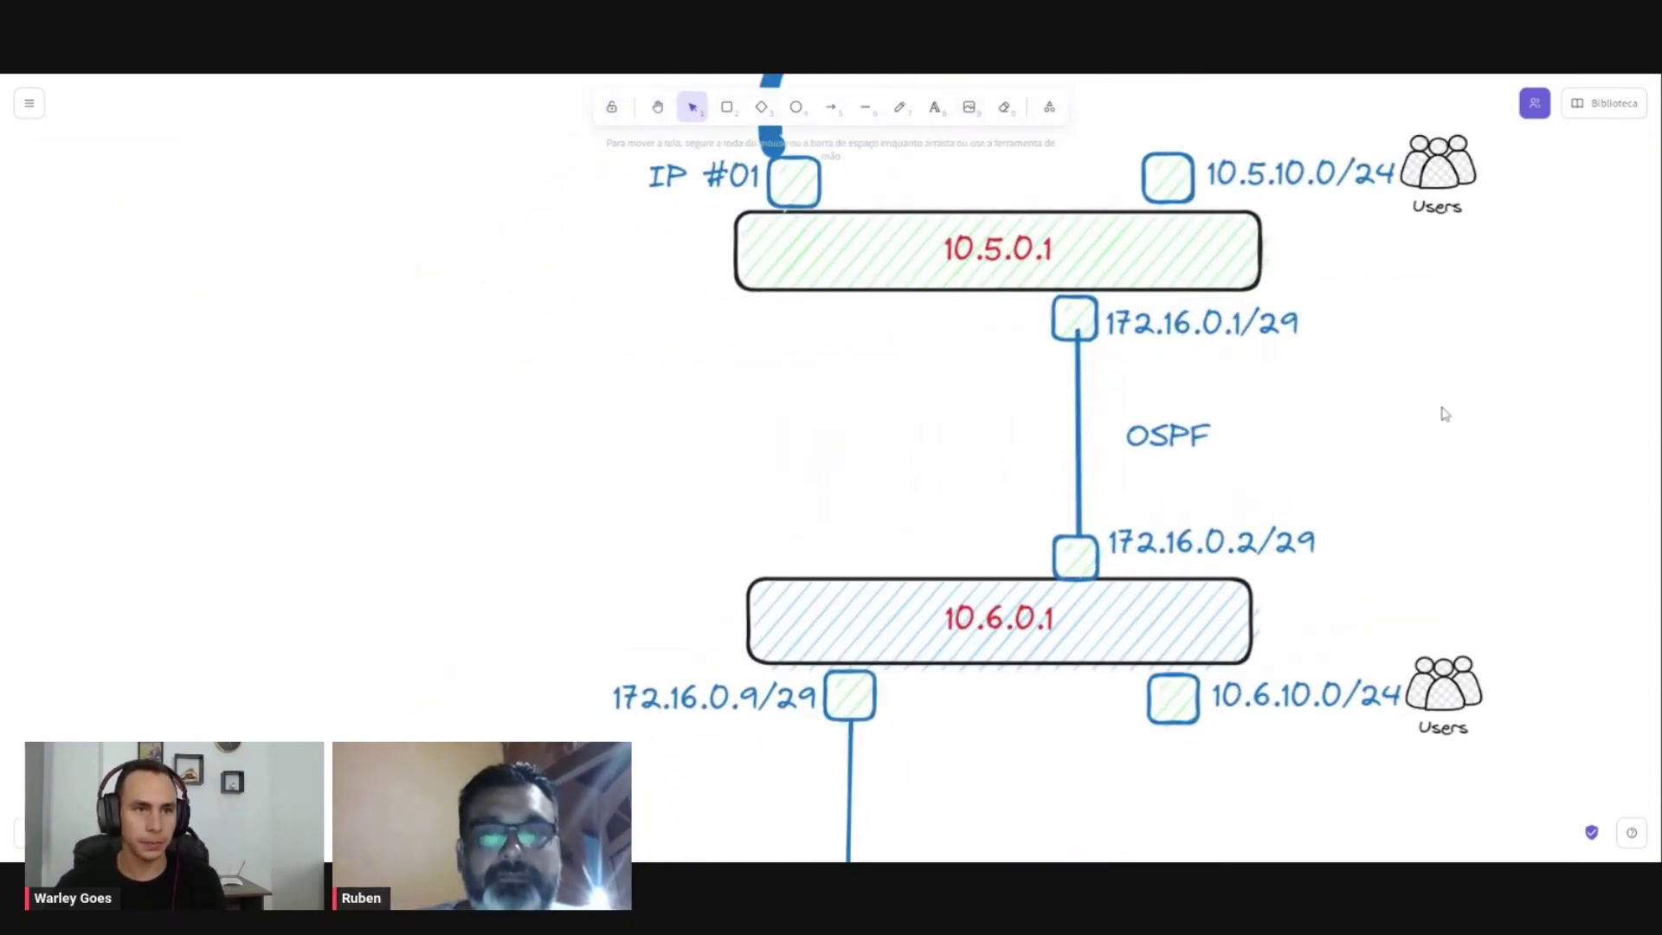
{"action": "scroll", "coordinate": [1443, 412], "scroll_direction": "up", "scroll_amount": 1}
{"action": "scroll", "coordinate": [1345, 464], "scroll_direction": "up", "scroll_amount": 1}
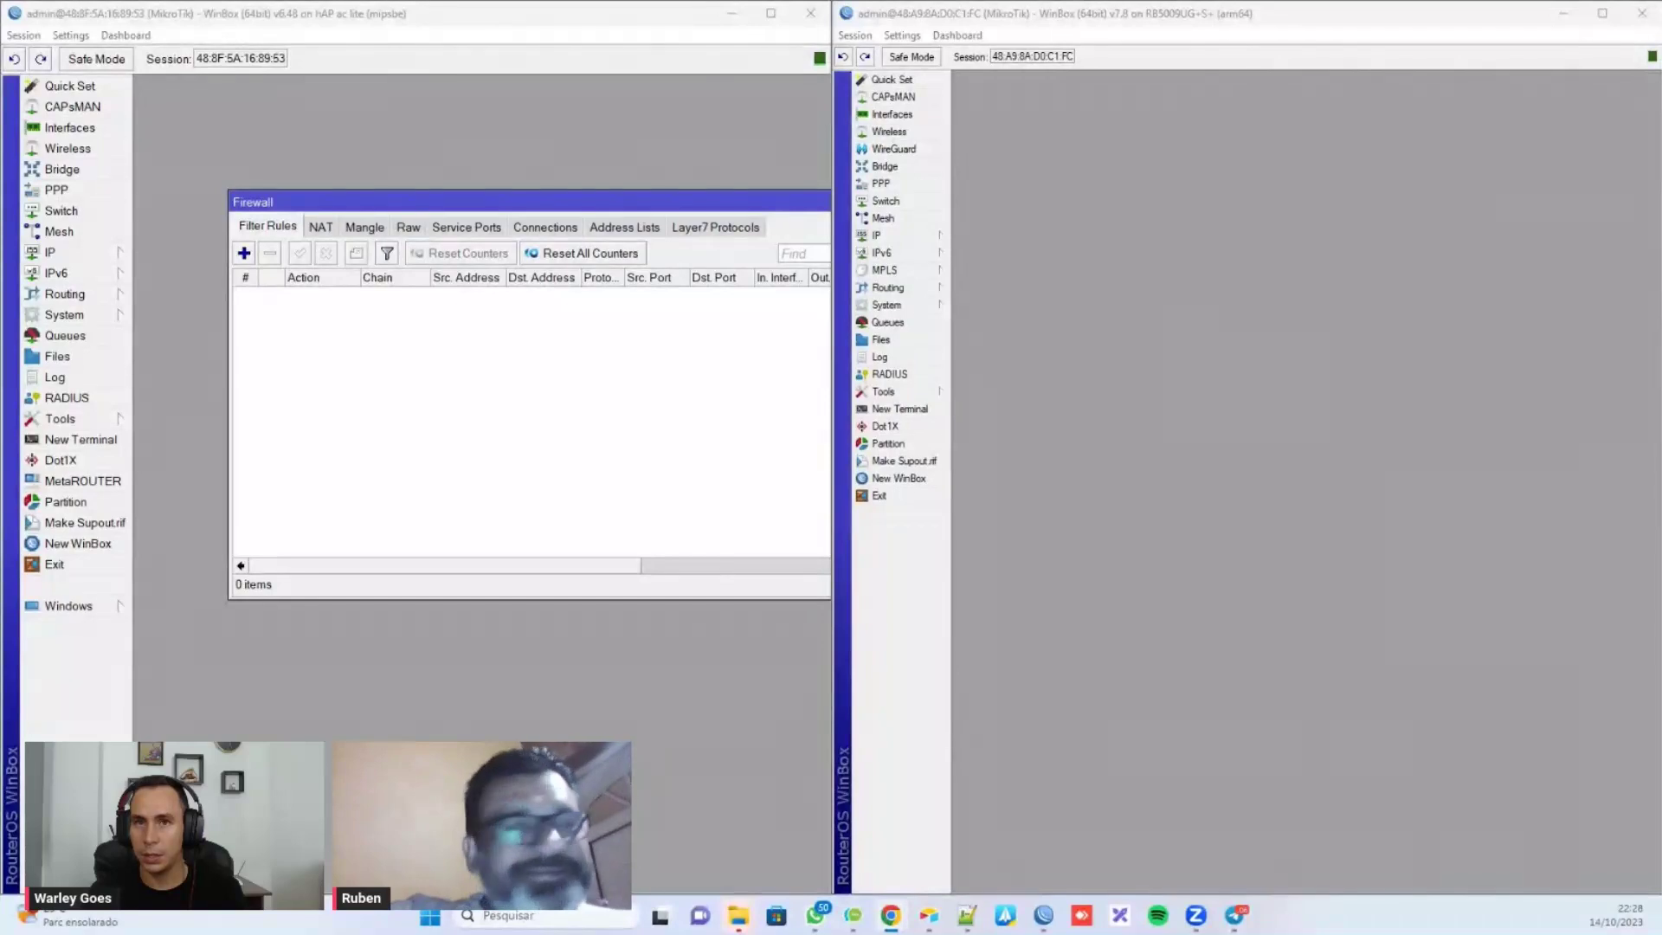
Step: Close the Firewall window in the hAP ac lite session and bring the RB5009 session into focus
{"action": "left_click_drag", "start_coordinate": [706, 204], "coordinate": [629, 204]}
{"action": "left_click_drag", "start_coordinate": [819, 212], "coordinate": [742, 212]}
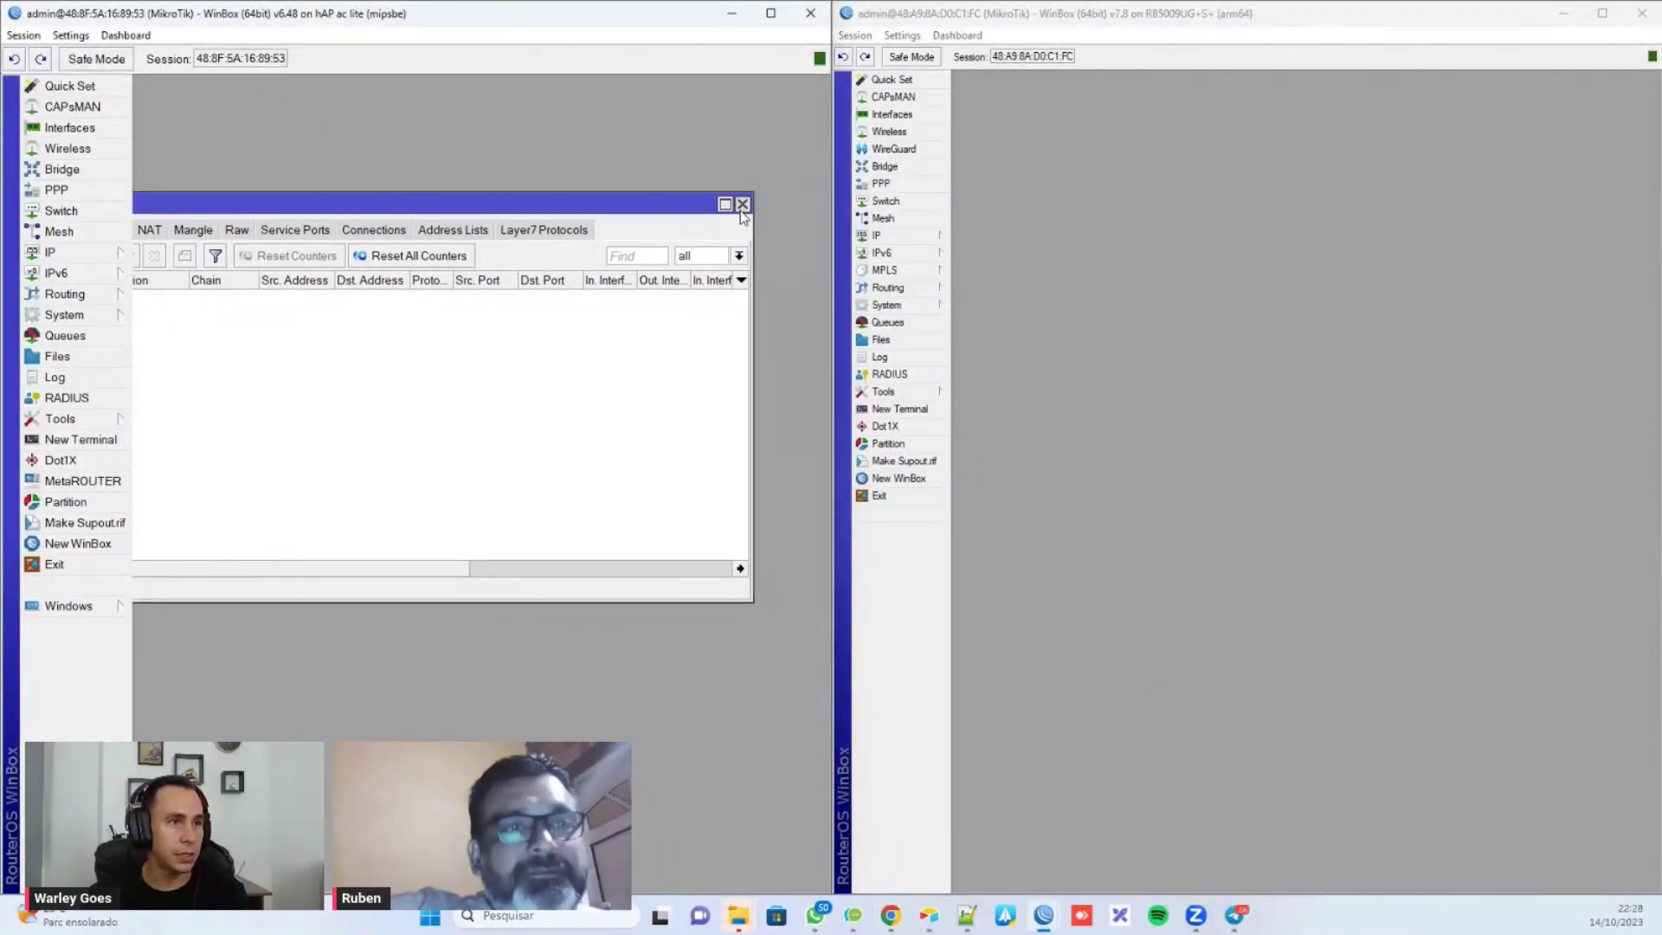
{"action": "left_click", "coordinate": [1130, 21]}
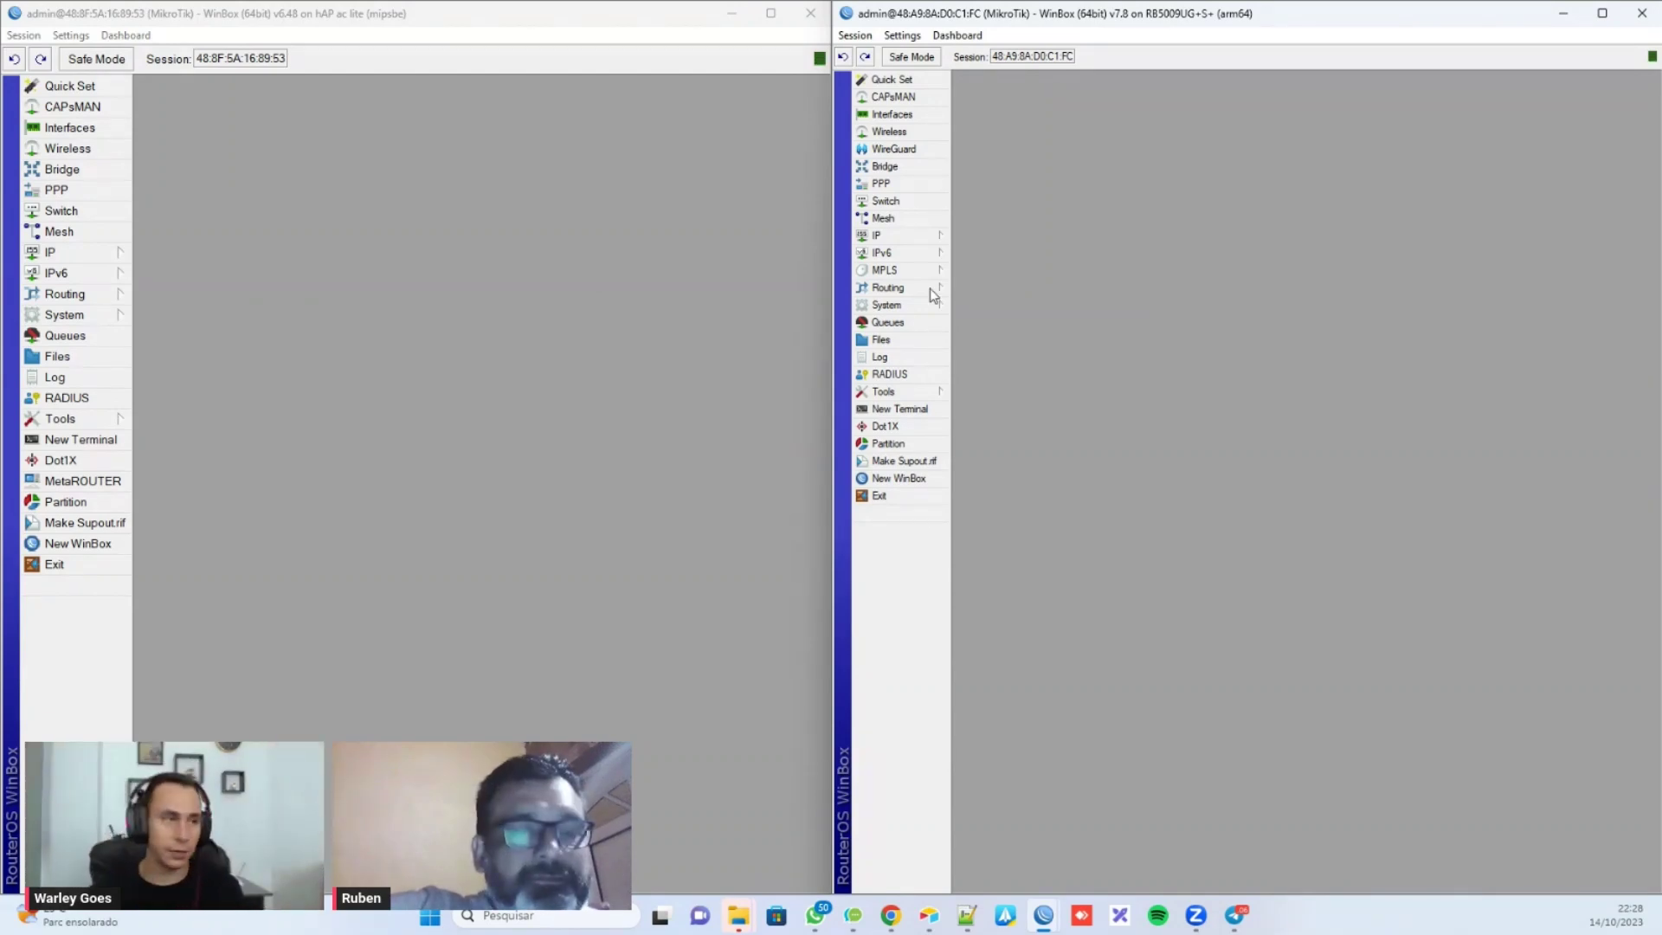
Step: Start a new bridge interface on the hAP ac lite router
{"action": "left_click", "coordinate": [84, 176]}
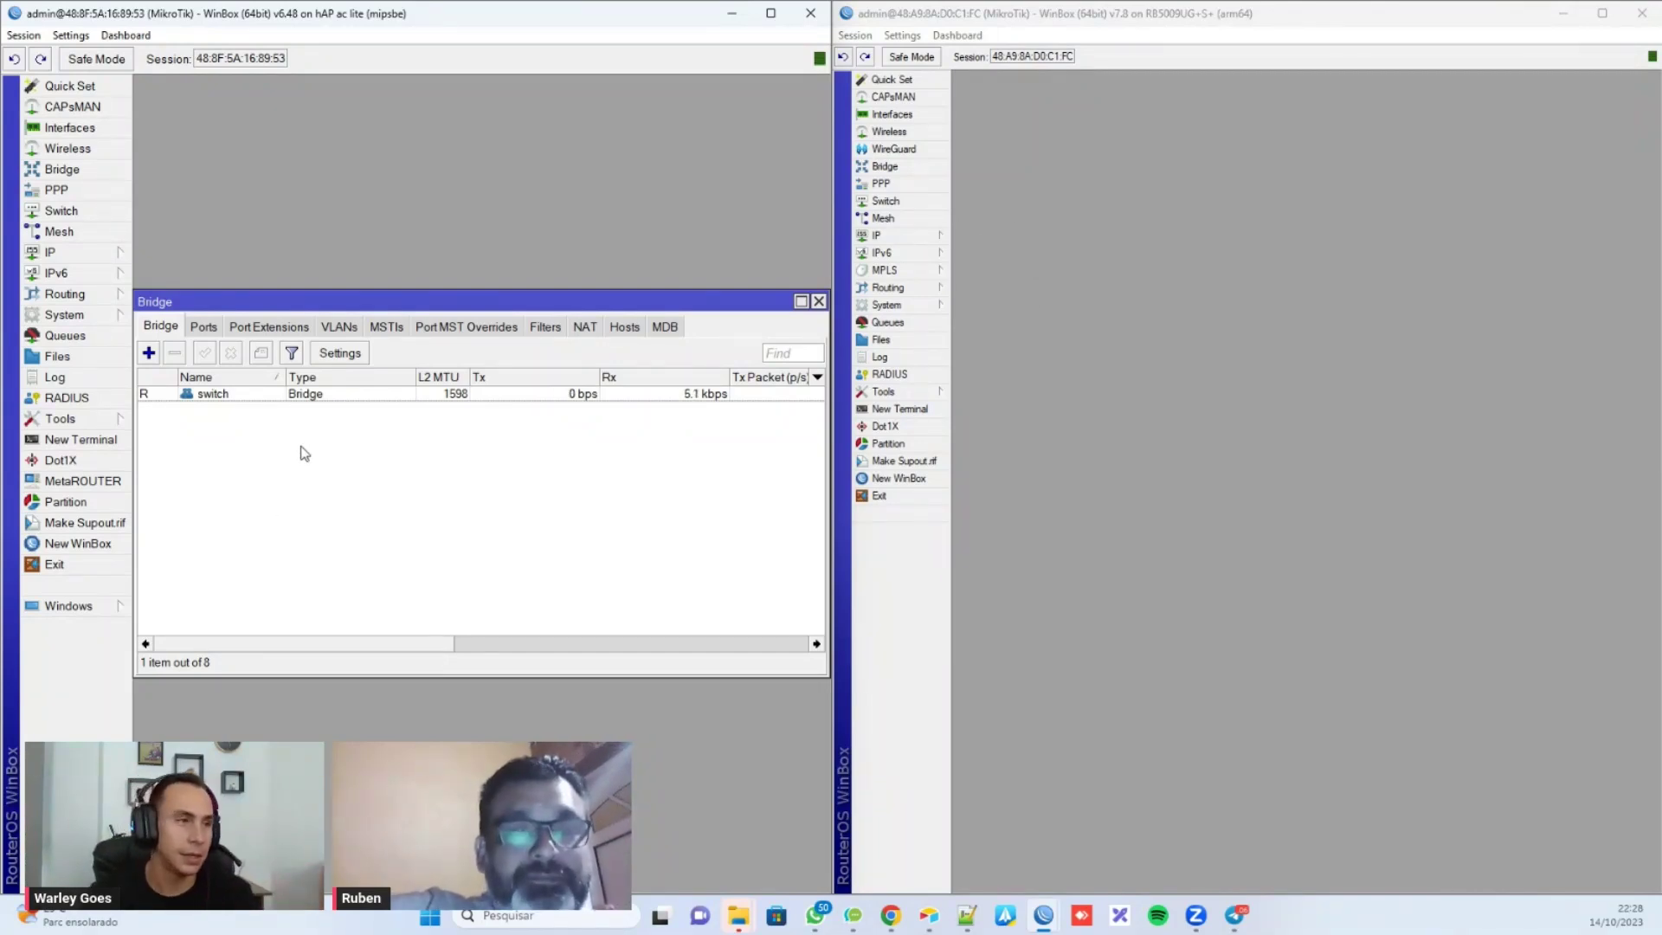
{"action": "left_click", "coordinate": [149, 353]}
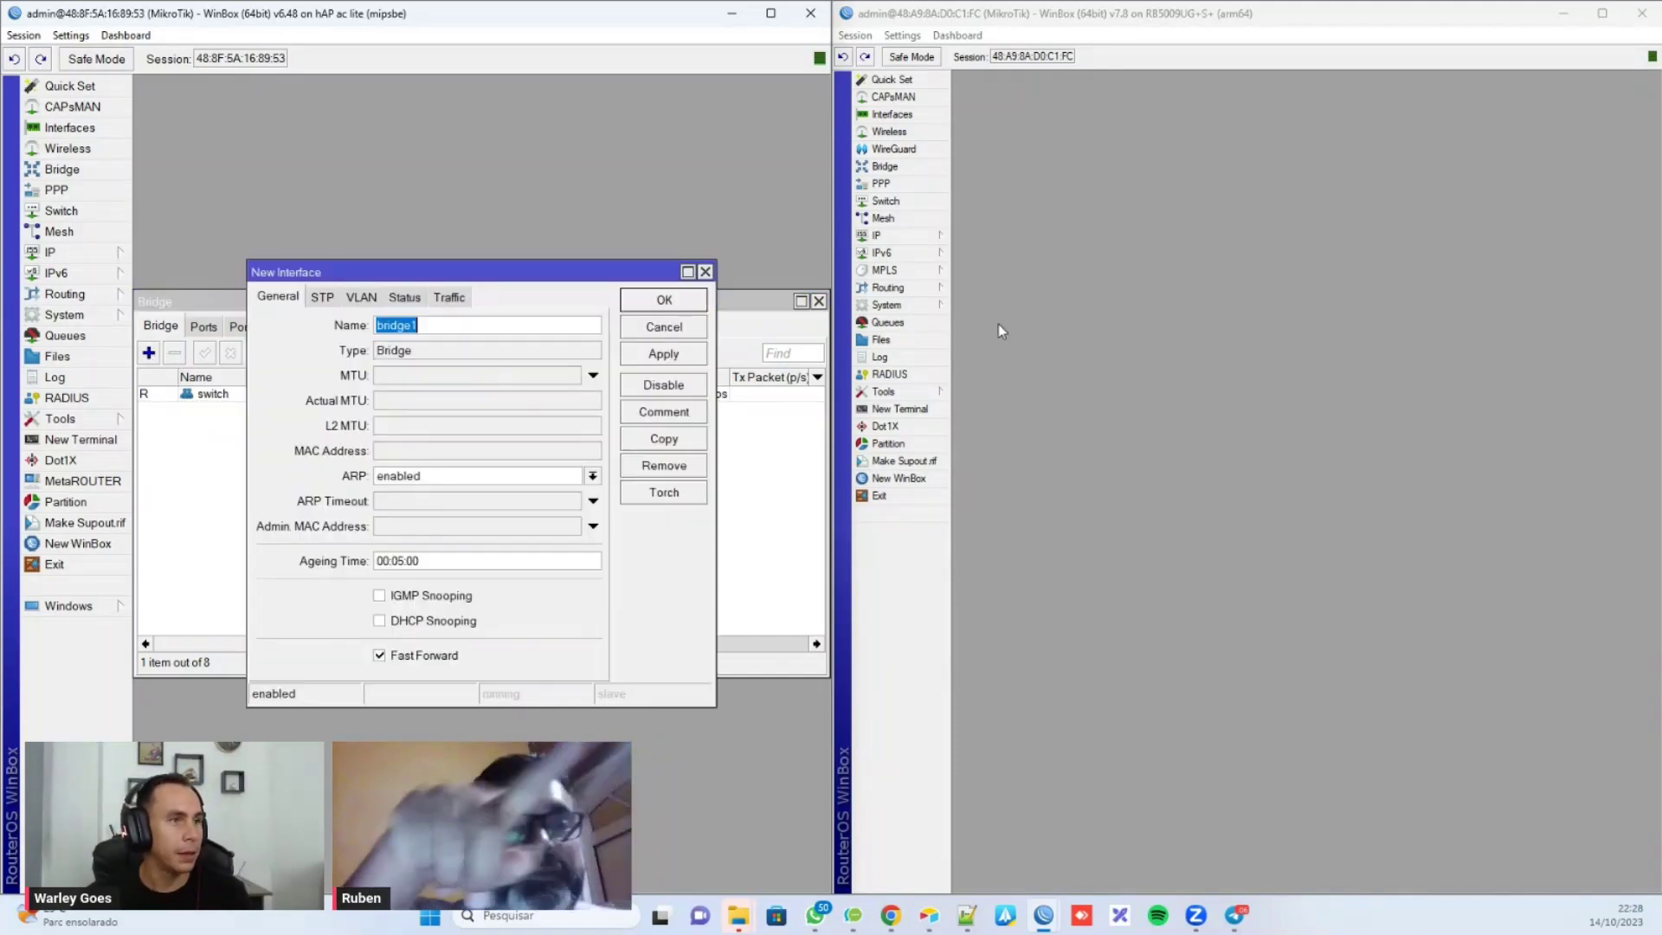
{"action": "left_click", "coordinate": [900, 234]}
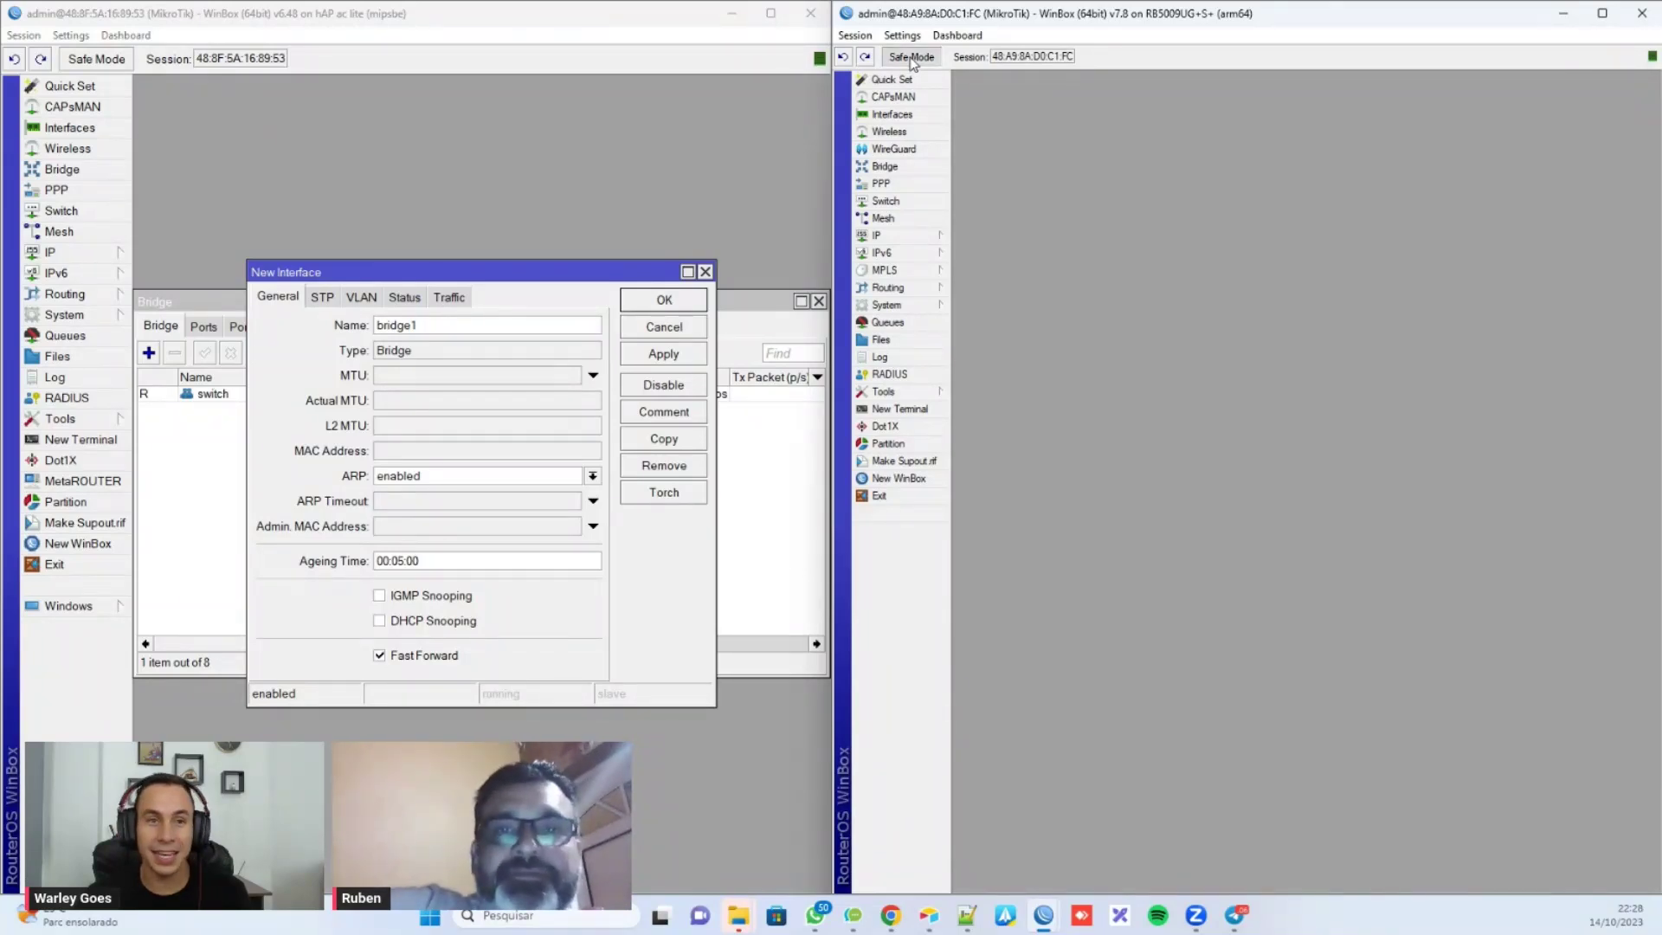
{"action": "left_click", "coordinate": [138, 68]}
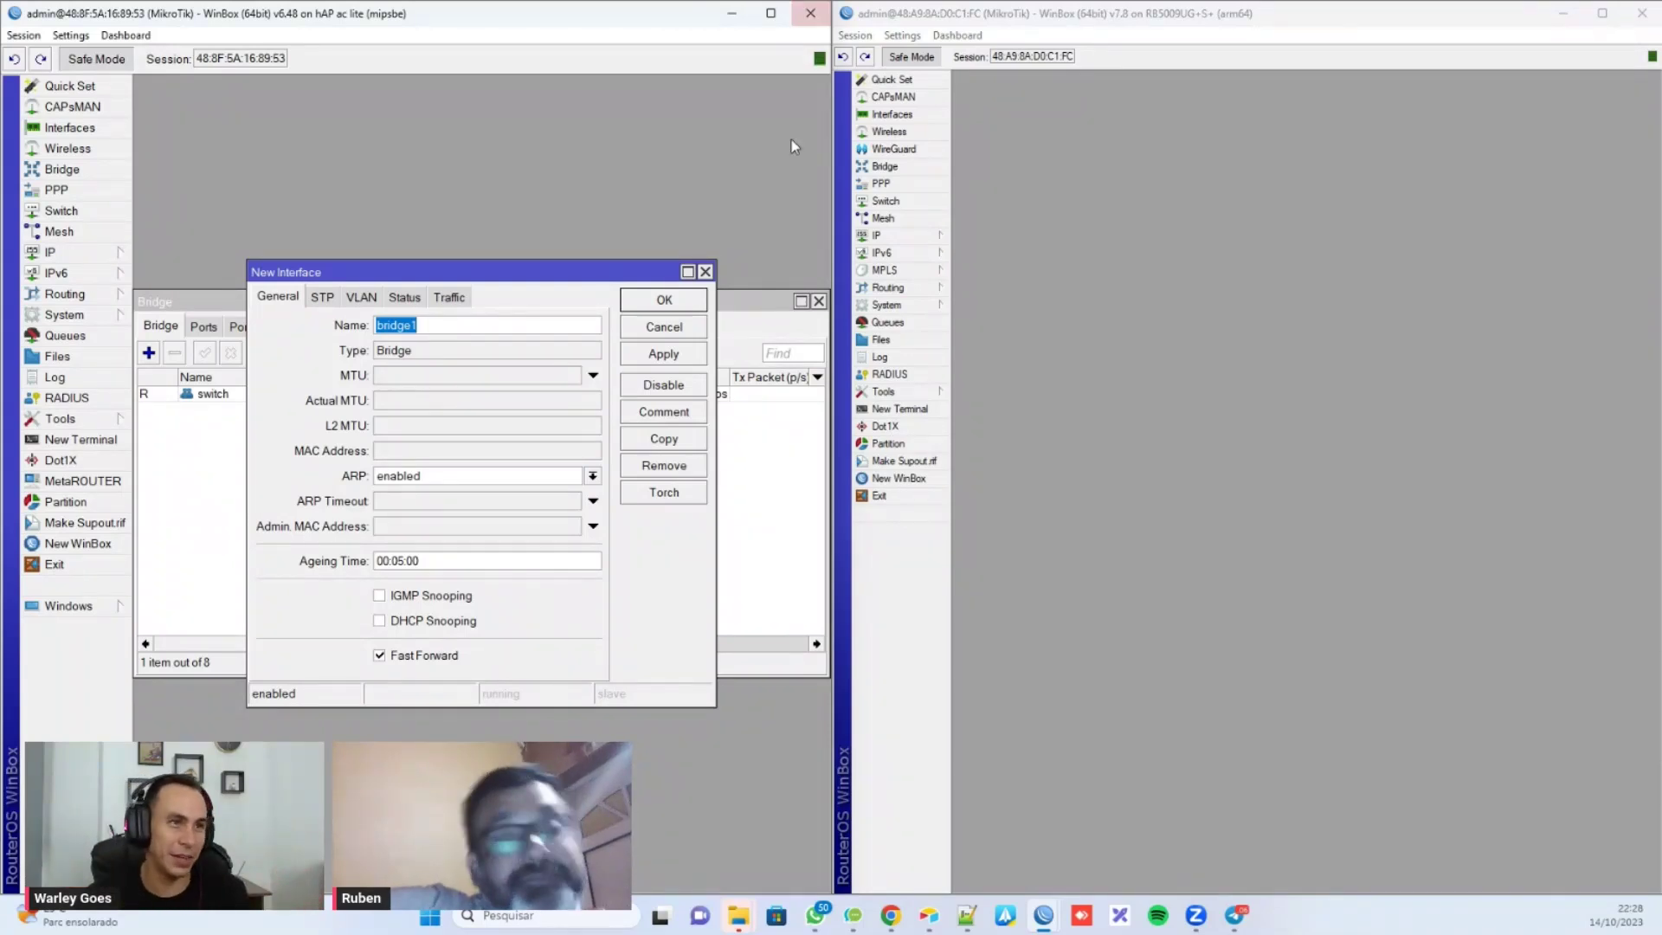
{"action": "left_click_drag", "start_coordinate": [606, 272], "coordinate": [593, 265]}
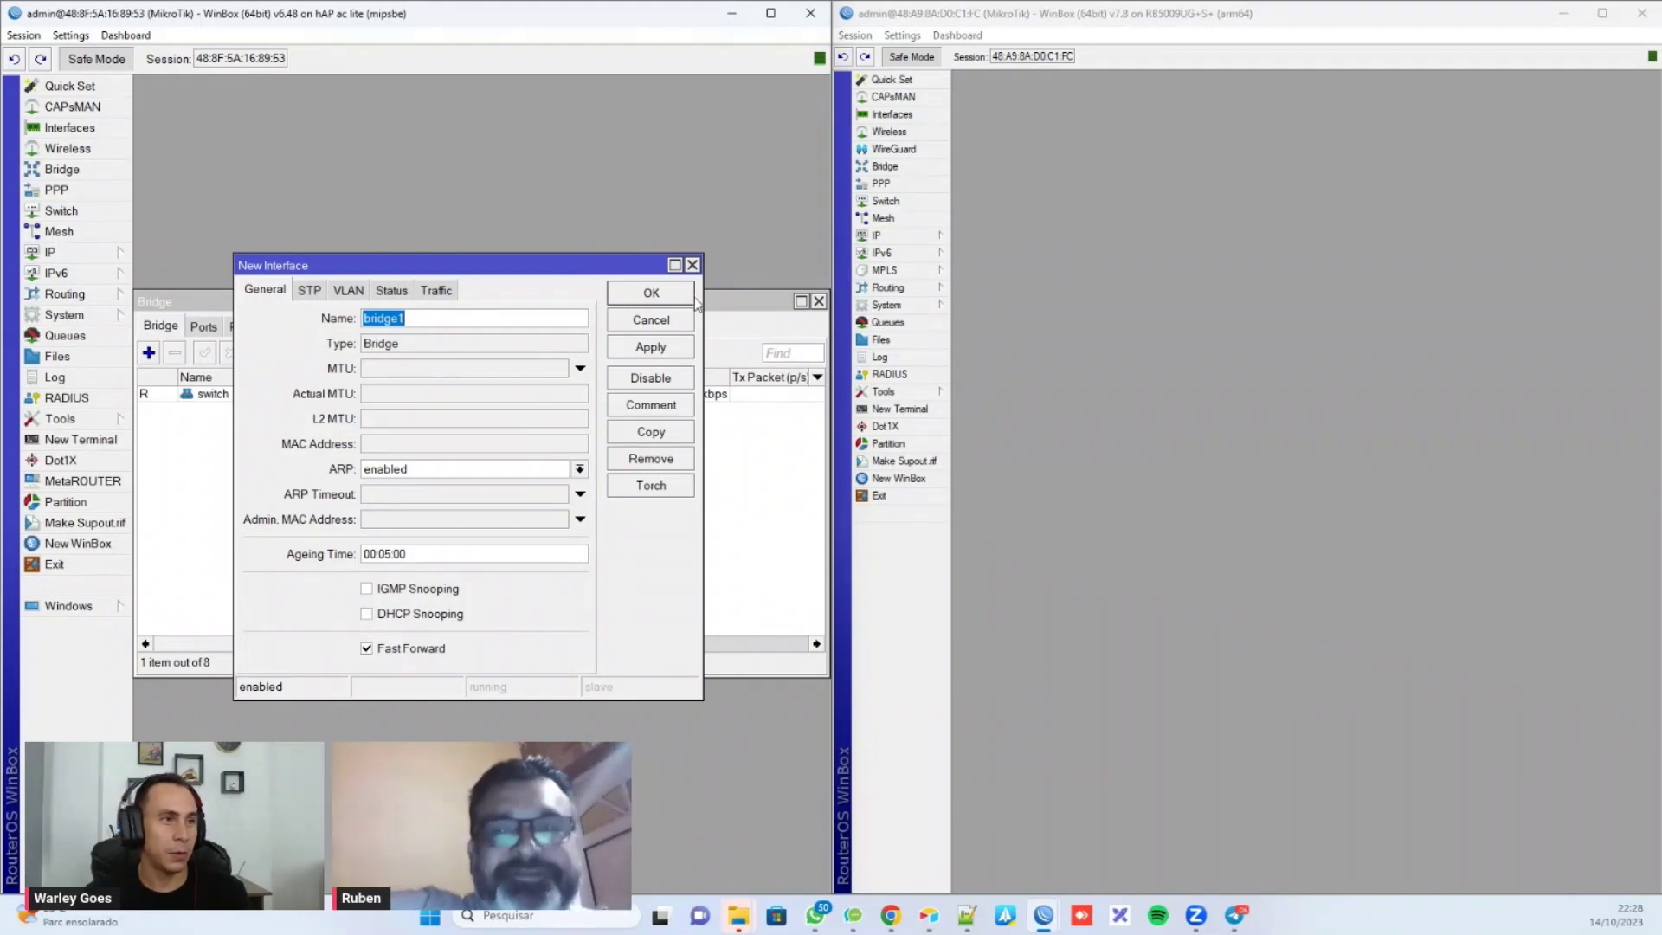
Step: Start a new bridge interface on the RB5009 router and name it loopback
{"action": "left_click", "coordinate": [885, 166]}
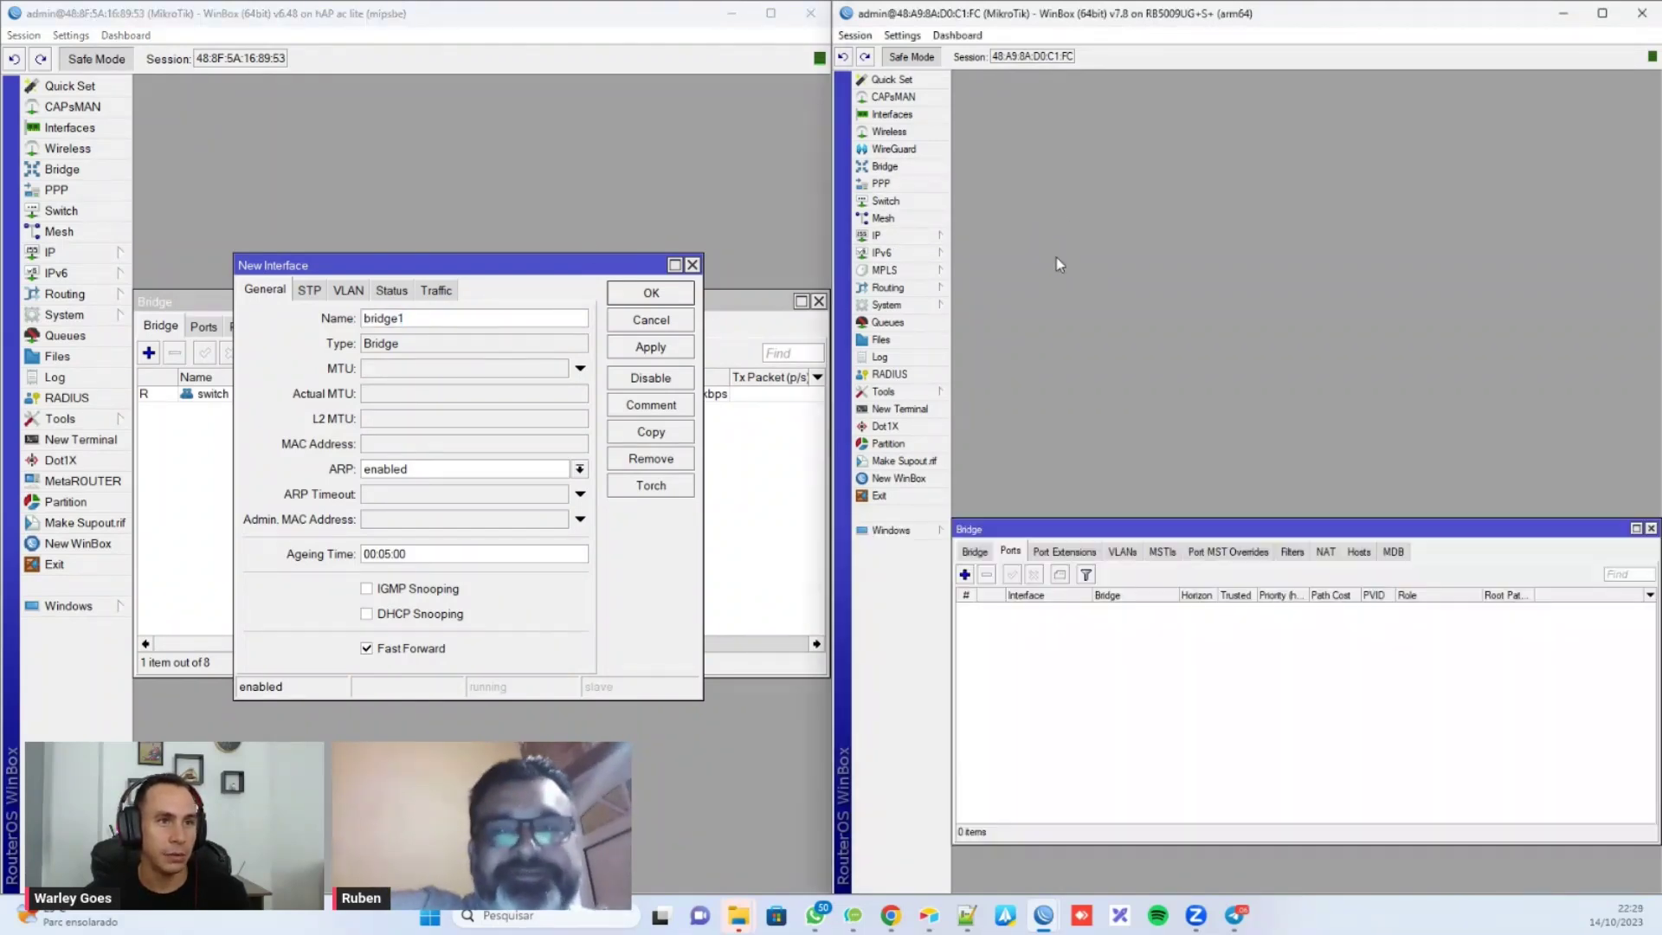
{"action": "left_click", "coordinate": [975, 551]}
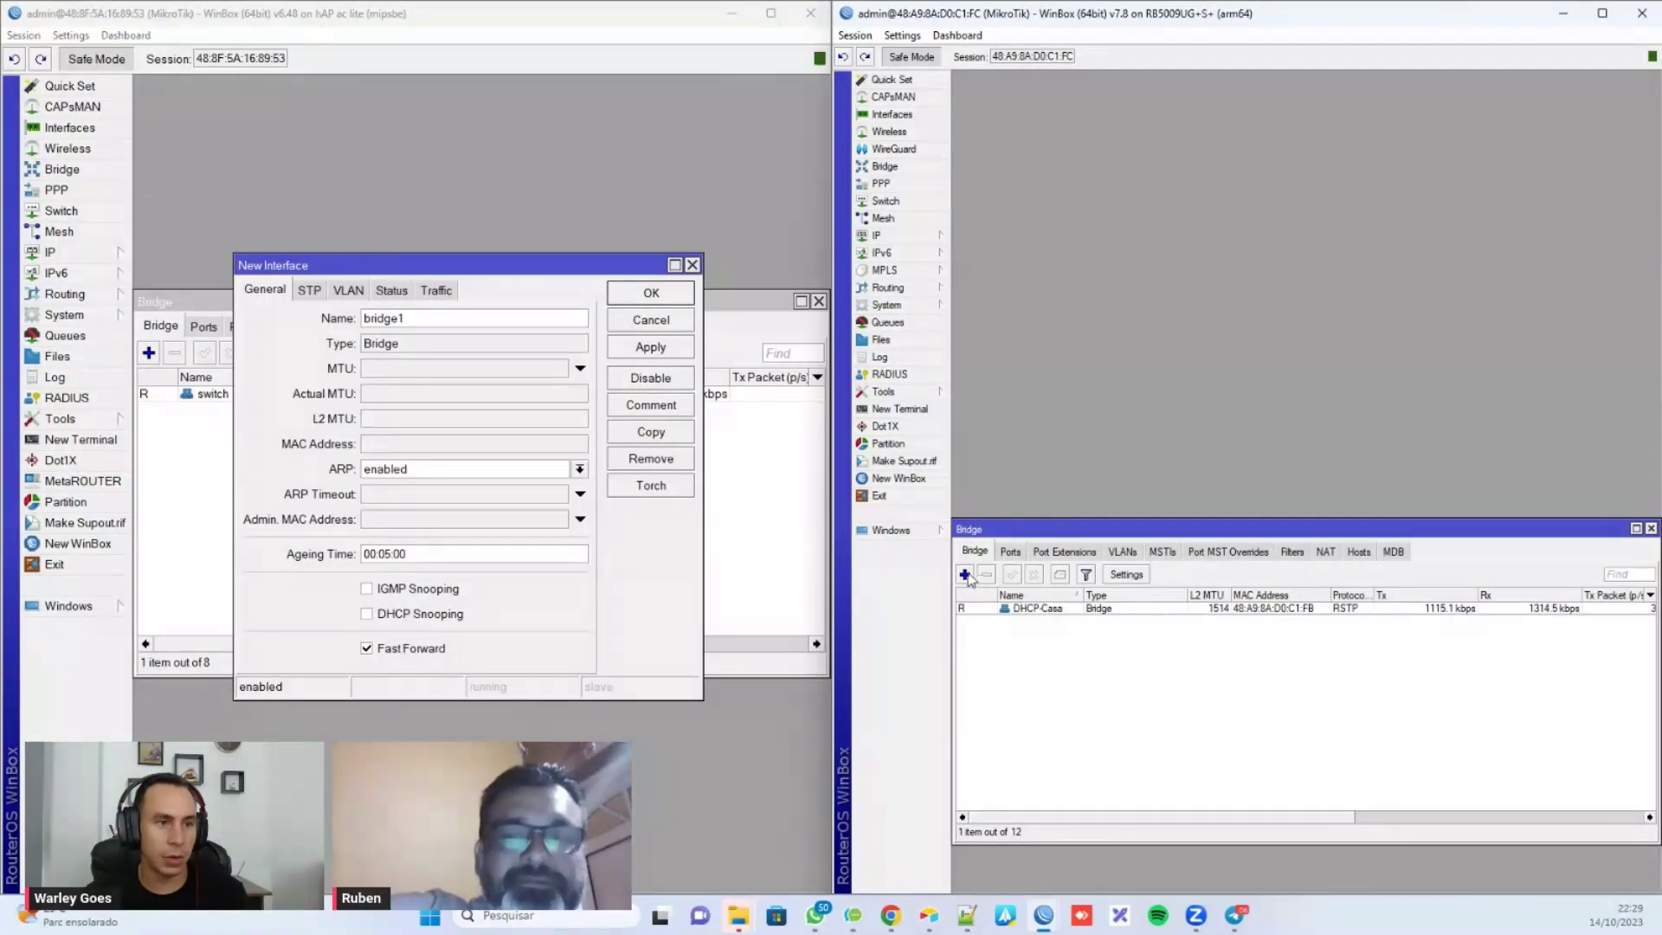
{"action": "left_click", "coordinate": [964, 574]}
{"action": "left_click_drag", "start_coordinate": [1273, 301], "coordinate": [1273, 309]}
{"action": "key", "text": "BackSpace"}
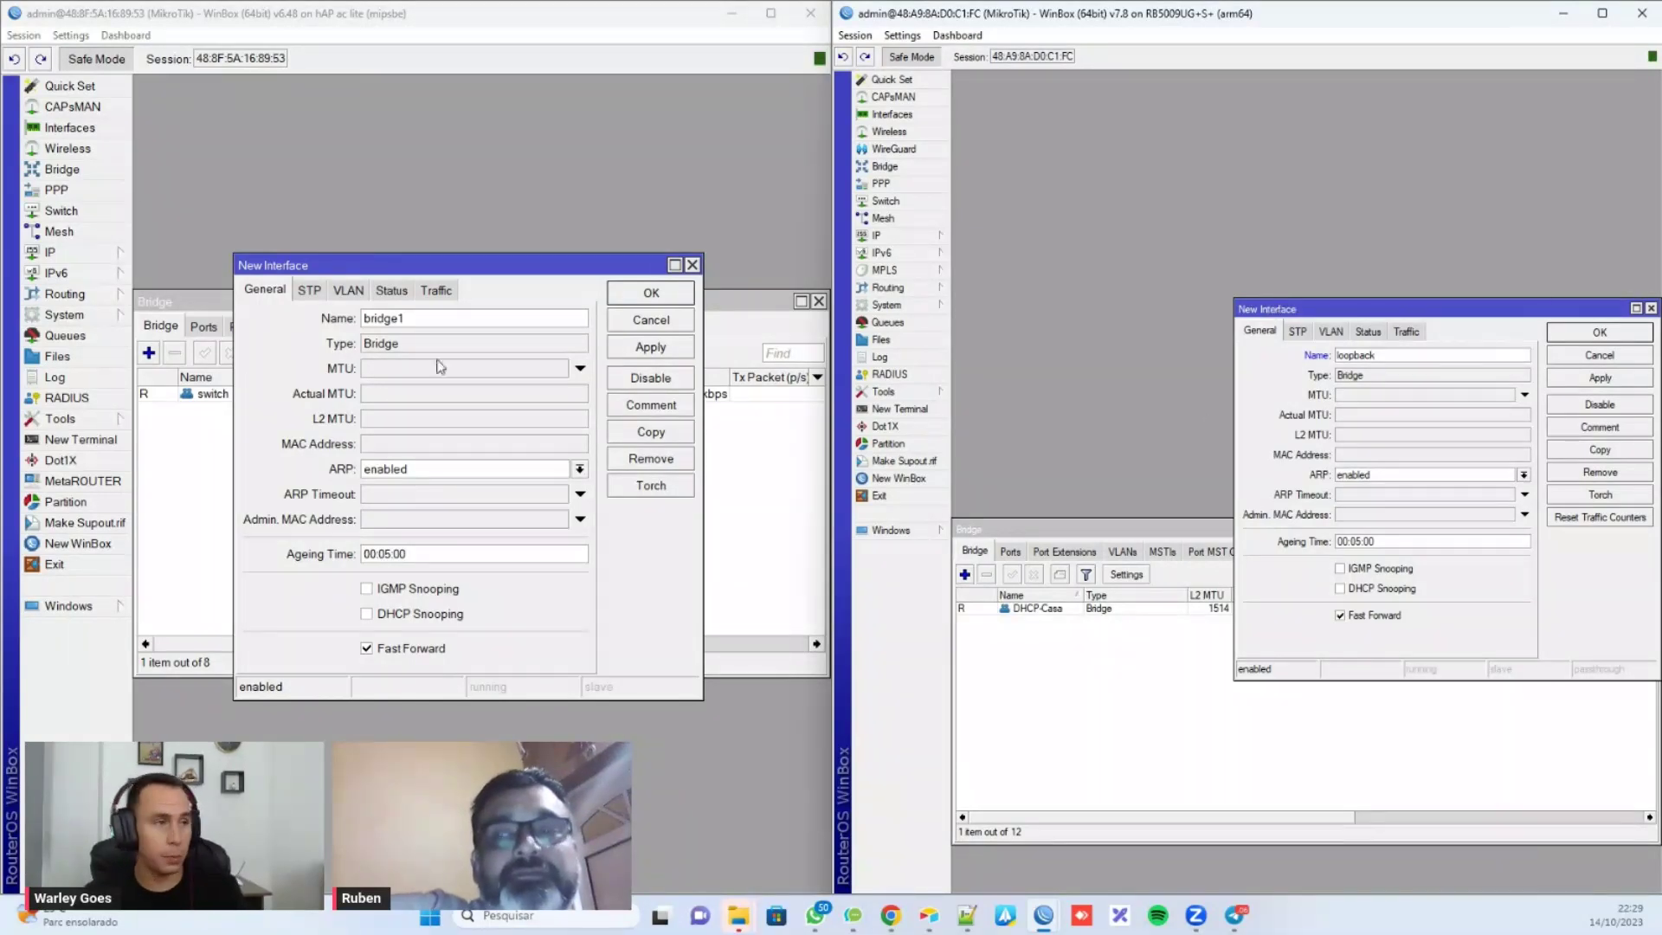
Step: Name the hAP ac lite's new bridge loopback and save the new bridges on both routers
{"action": "left_click", "coordinate": [425, 316]}
{"action": "double_click", "coordinate": [455, 318]}
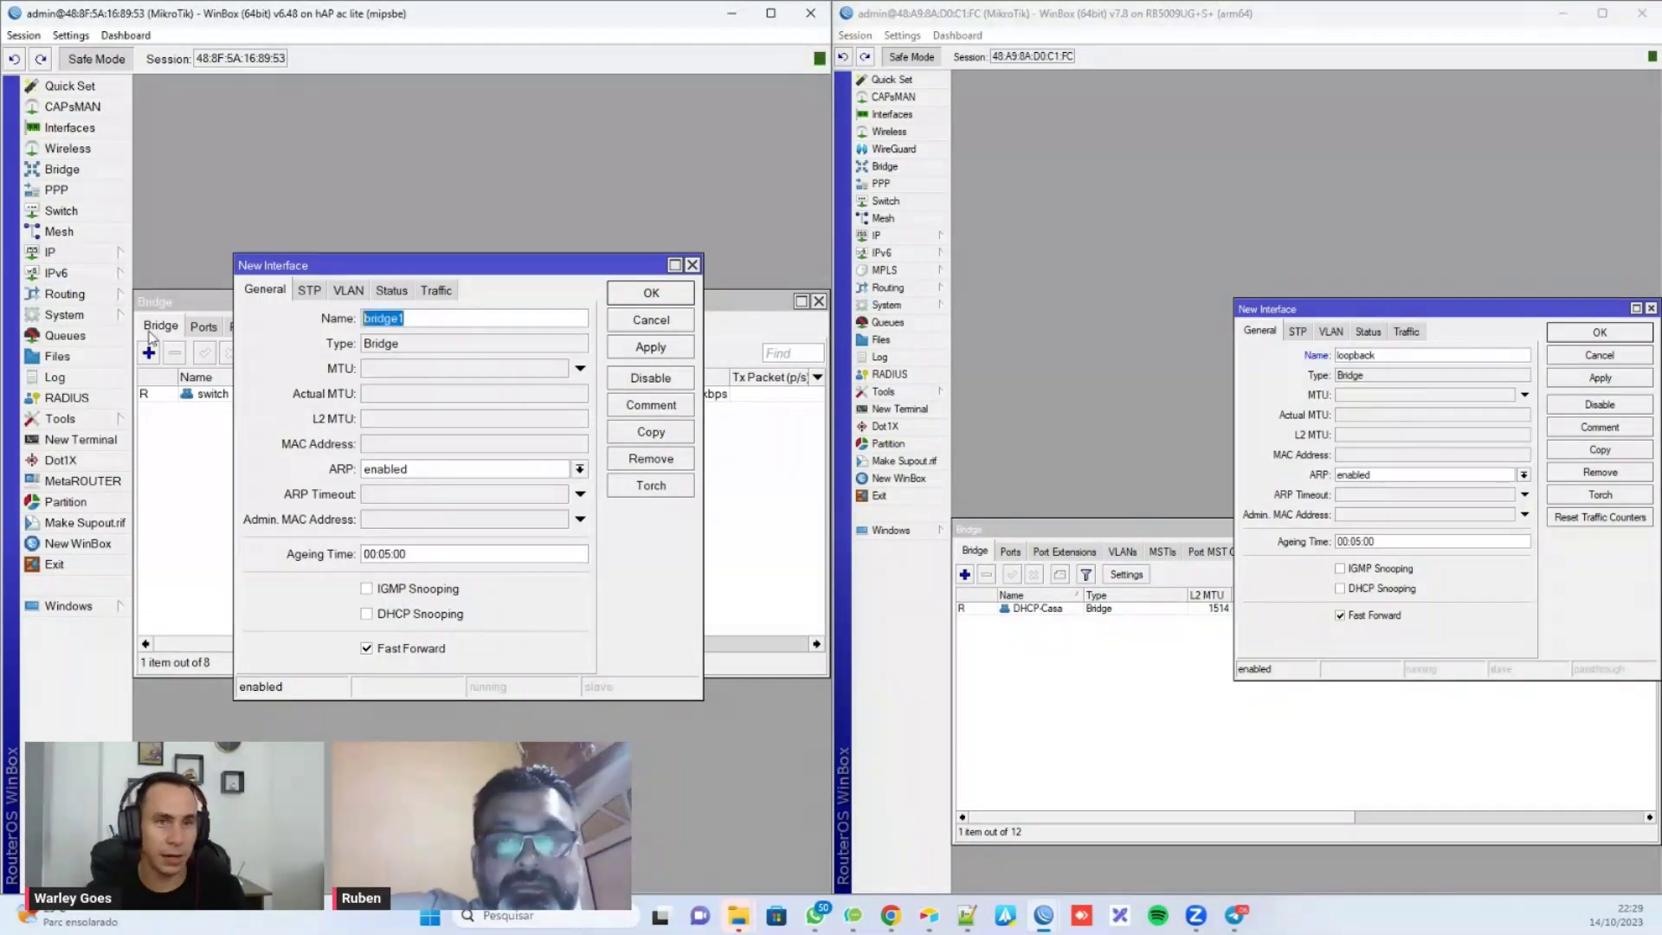
{"action": "type", "text": "loopback"}
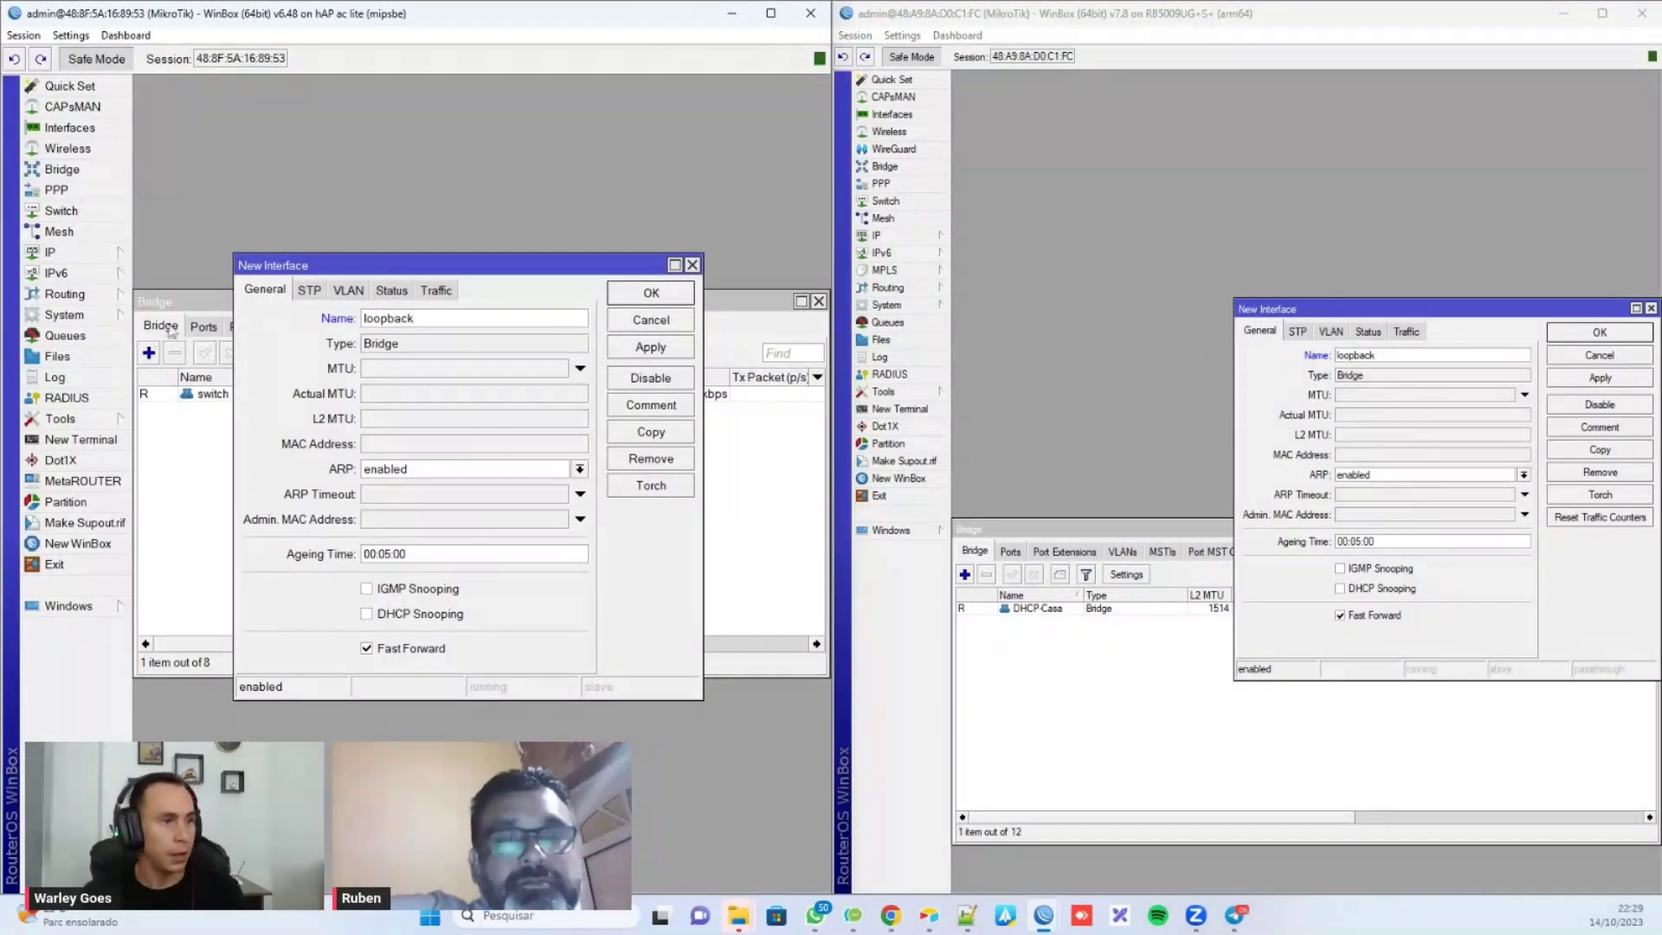
{"action": "left_click", "coordinate": [647, 297]}
{"action": "left_click", "coordinate": [1570, 332]}
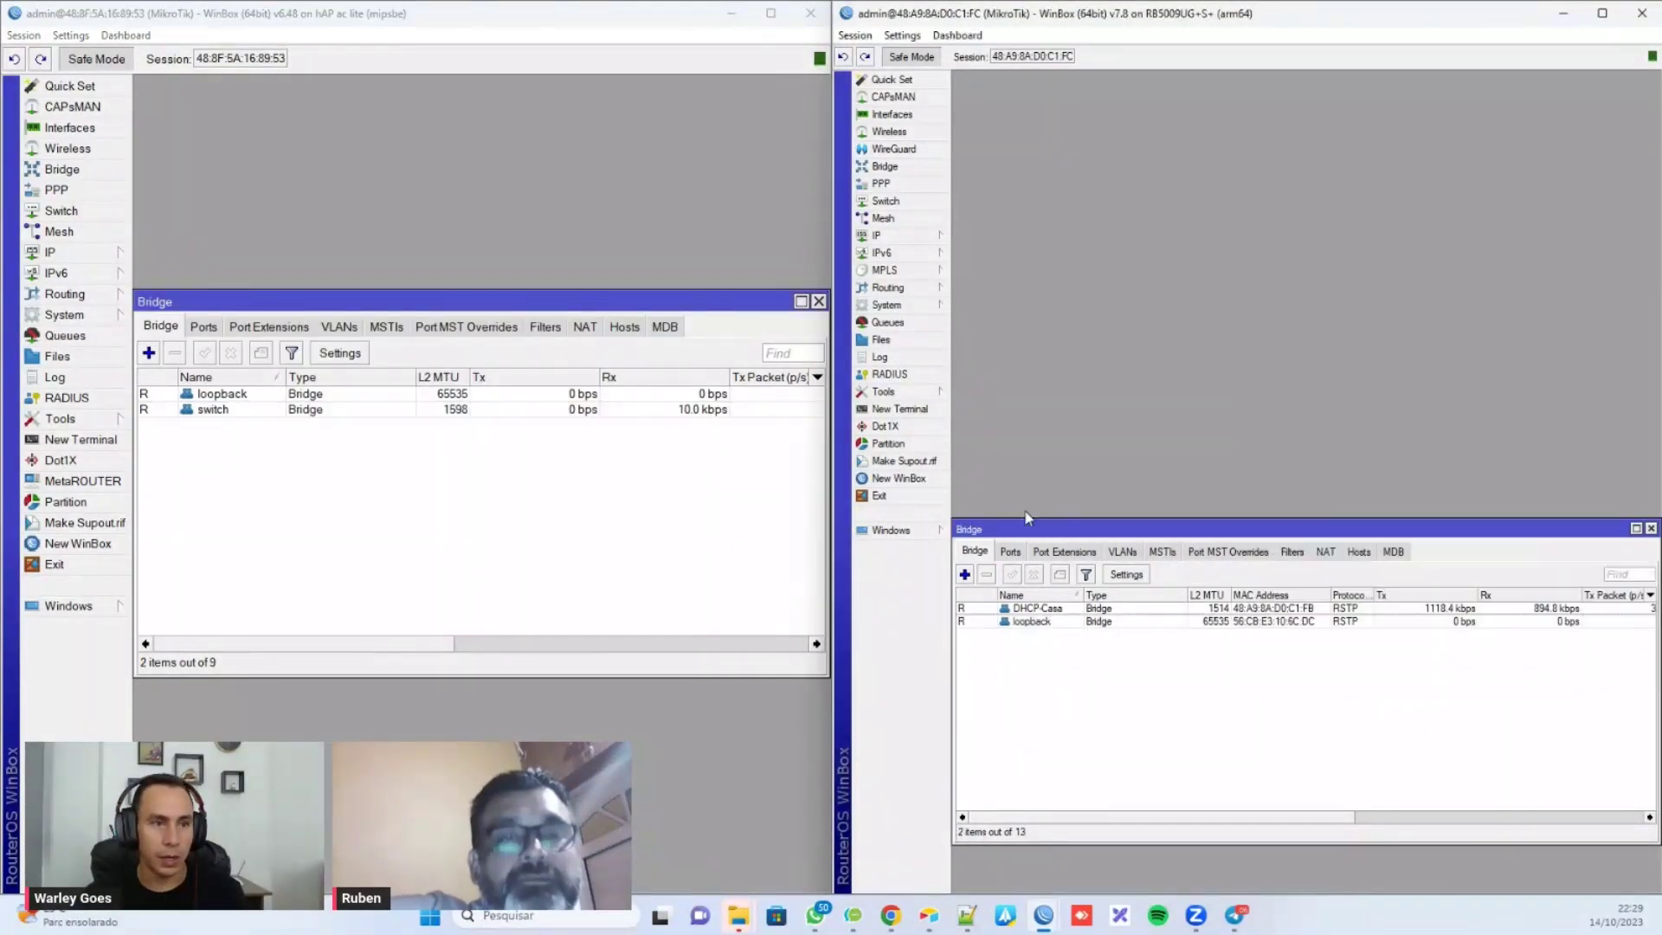
Step: Enlarge the RB5009 session's interface to match the other session and move its Bridge window fully into view
{"action": "left_click", "coordinate": [1010, 552]}
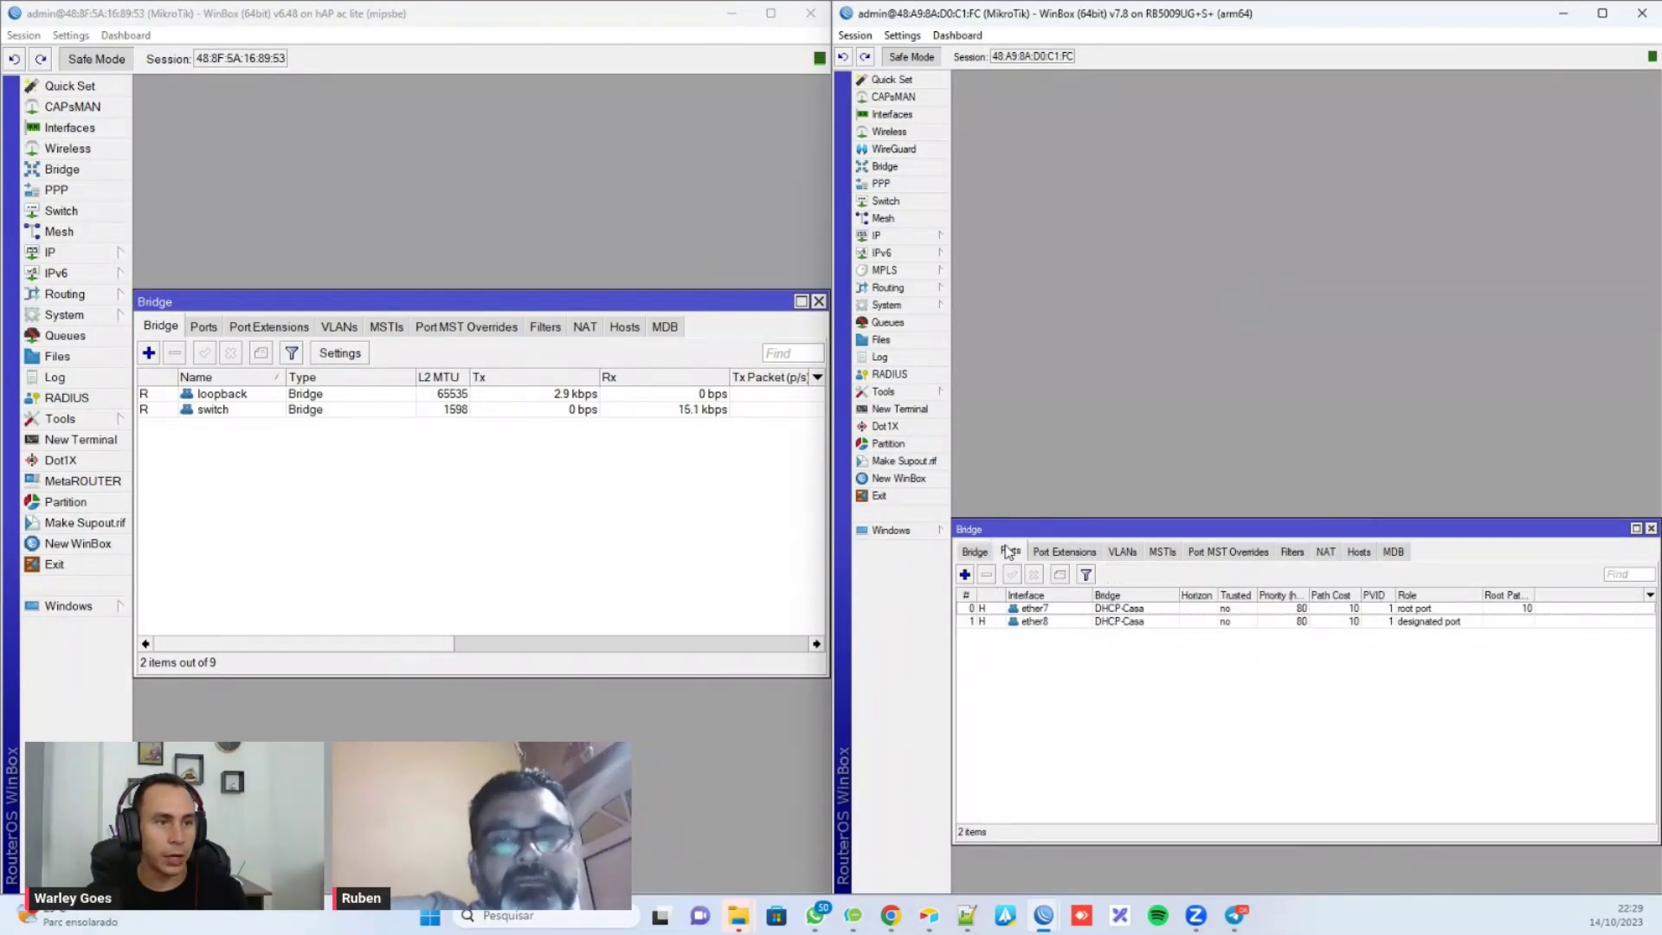
{"action": "left_click", "coordinate": [875, 36]}
{"action": "mouse_move", "coordinate": [903, 35]}
{"action": "left_click", "coordinate": [926, 103]}
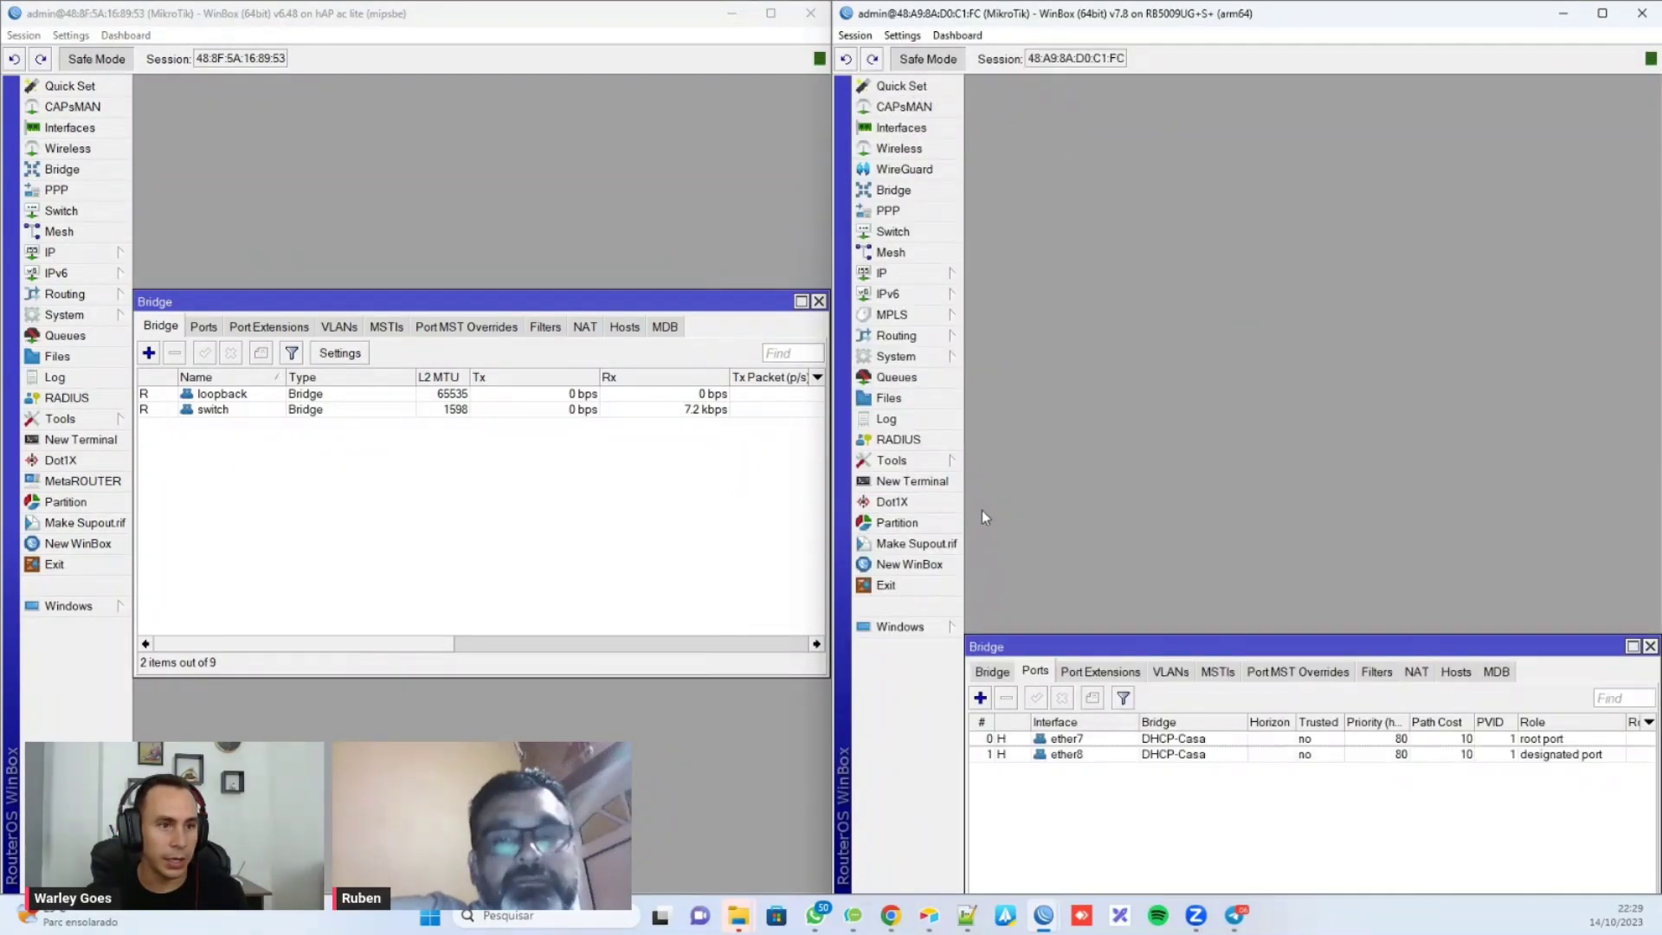
{"action": "left_click_drag", "start_coordinate": [1048, 645], "coordinate": [1507, 227]}
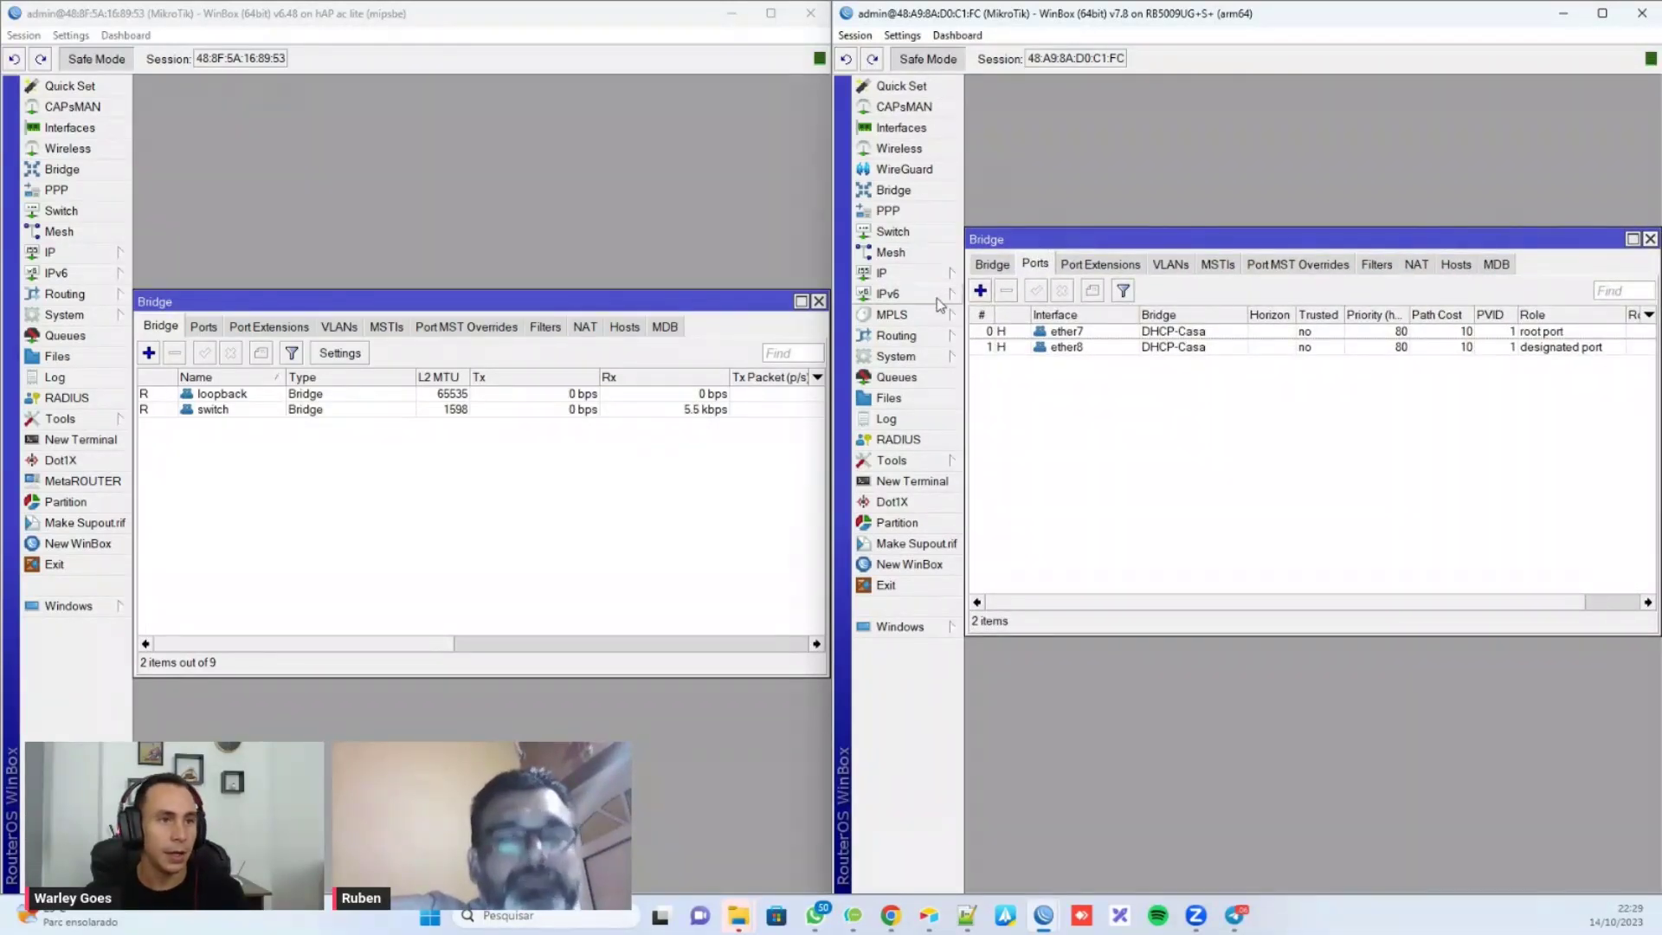
Step: Check the loopback entry in the RB5009 bridge list and close the Bridge windows on both routers
{"action": "left_click", "coordinate": [994, 265]}
{"action": "left_click", "coordinate": [1331, 344]}
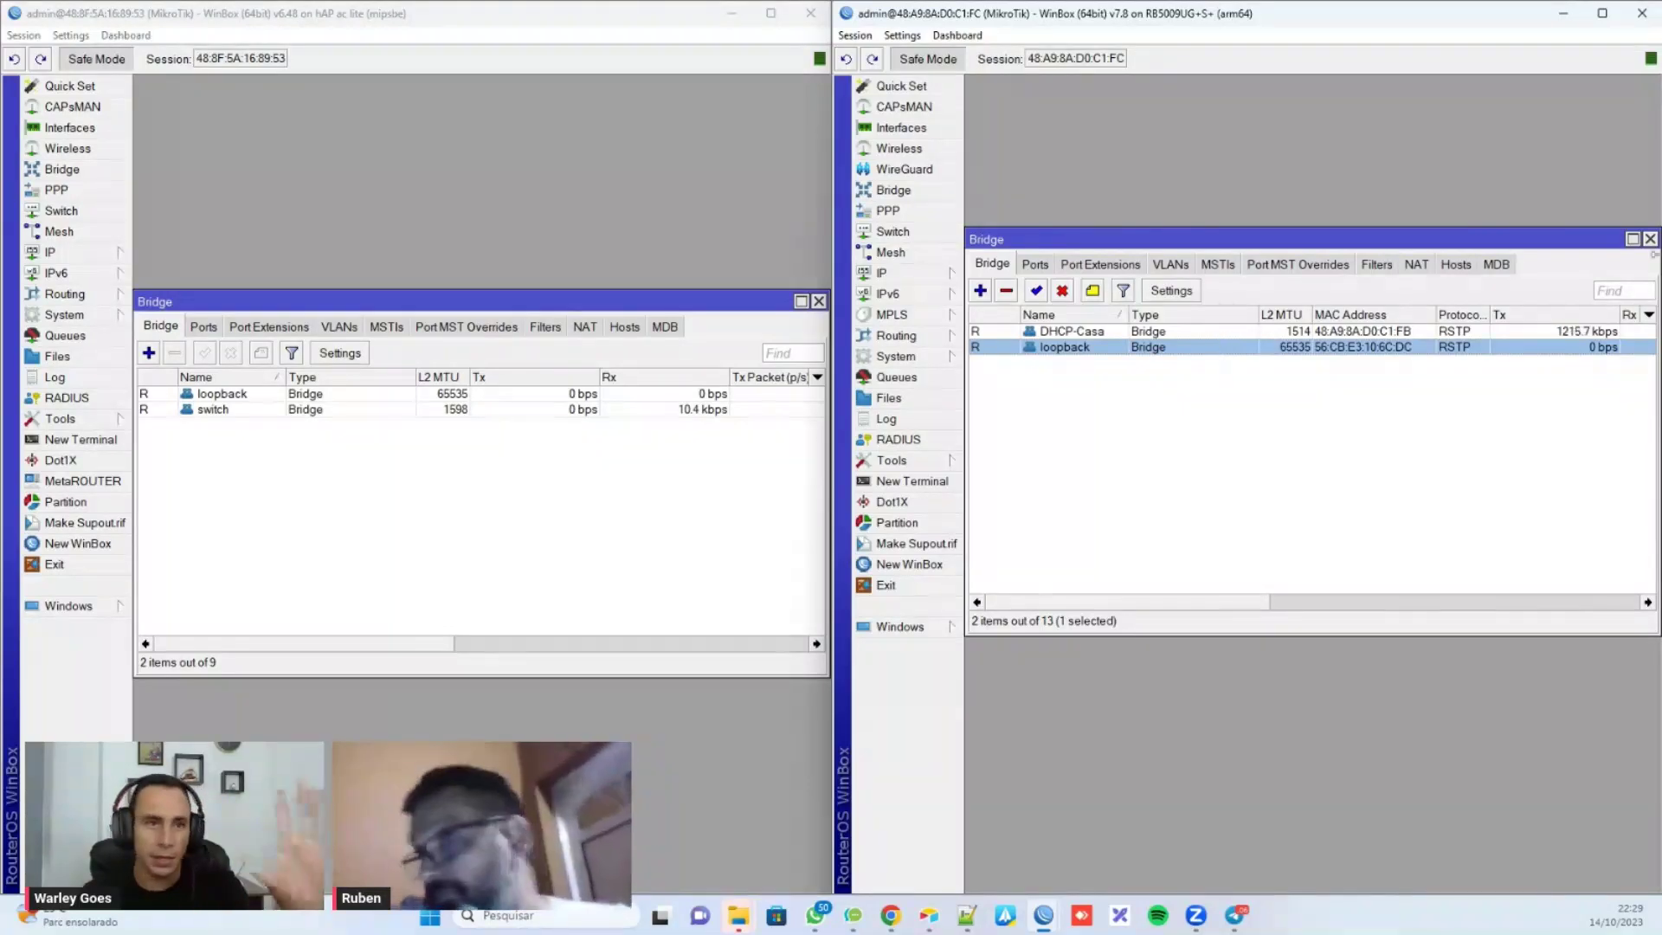
{"action": "left_click", "coordinate": [1651, 240]}
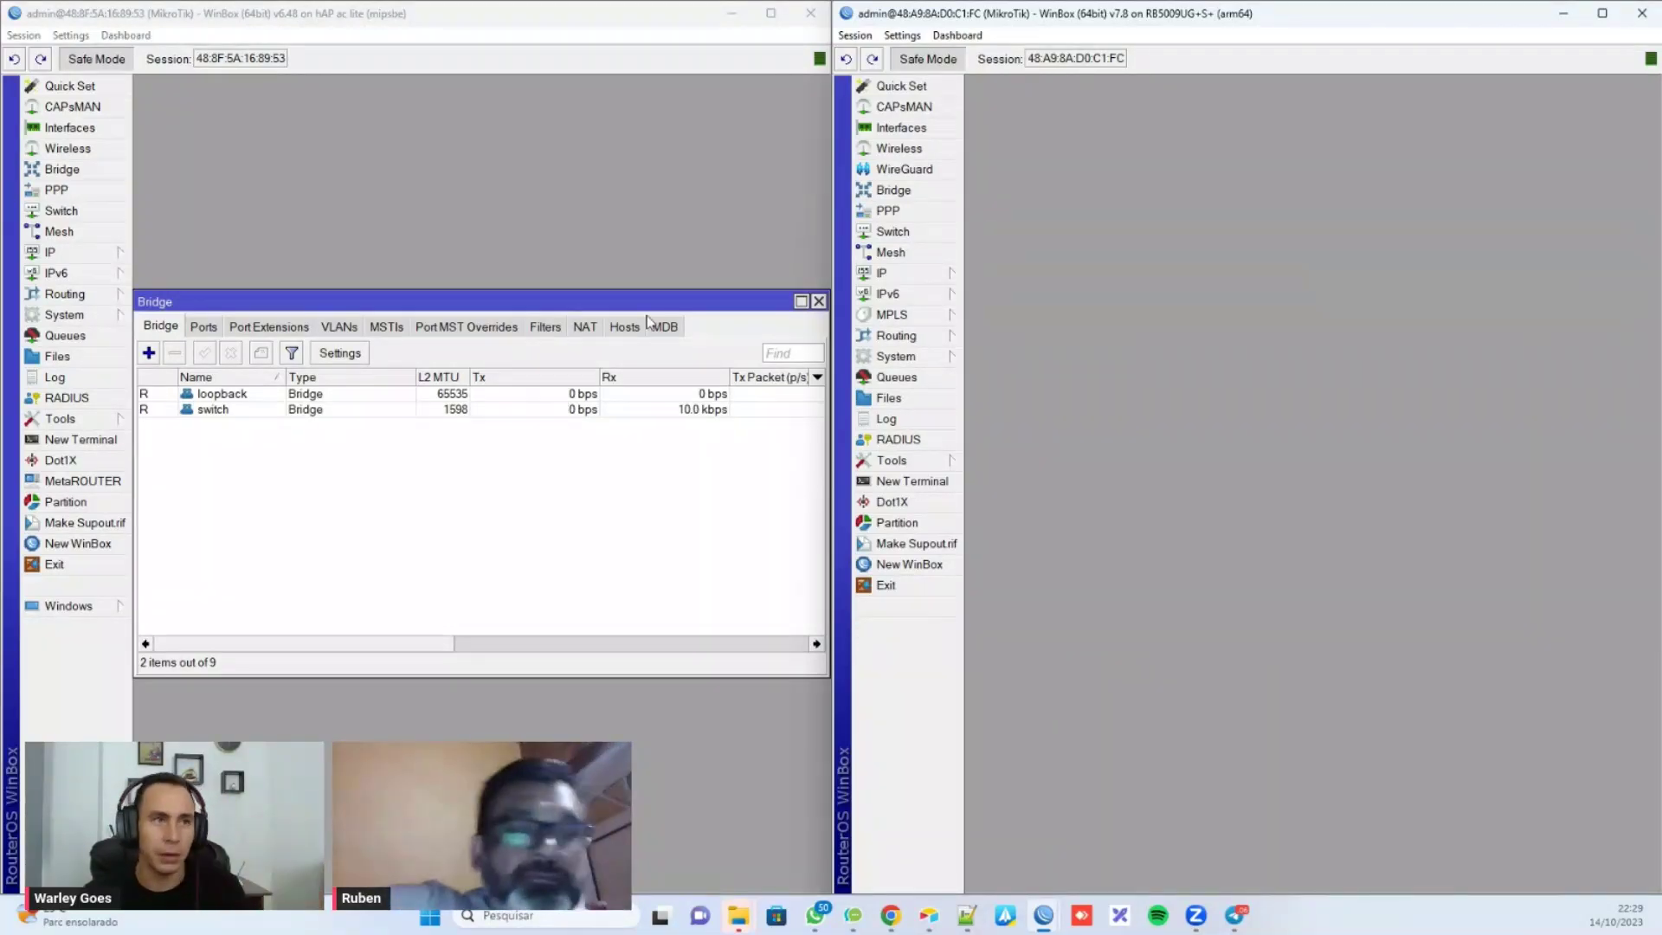
{"action": "left_click", "coordinate": [818, 302]}
Step: Add the IP address 10.1.0.1/32 to the loopback interface on the hAP ac lite router
{"action": "left_click", "coordinate": [62, 253]}
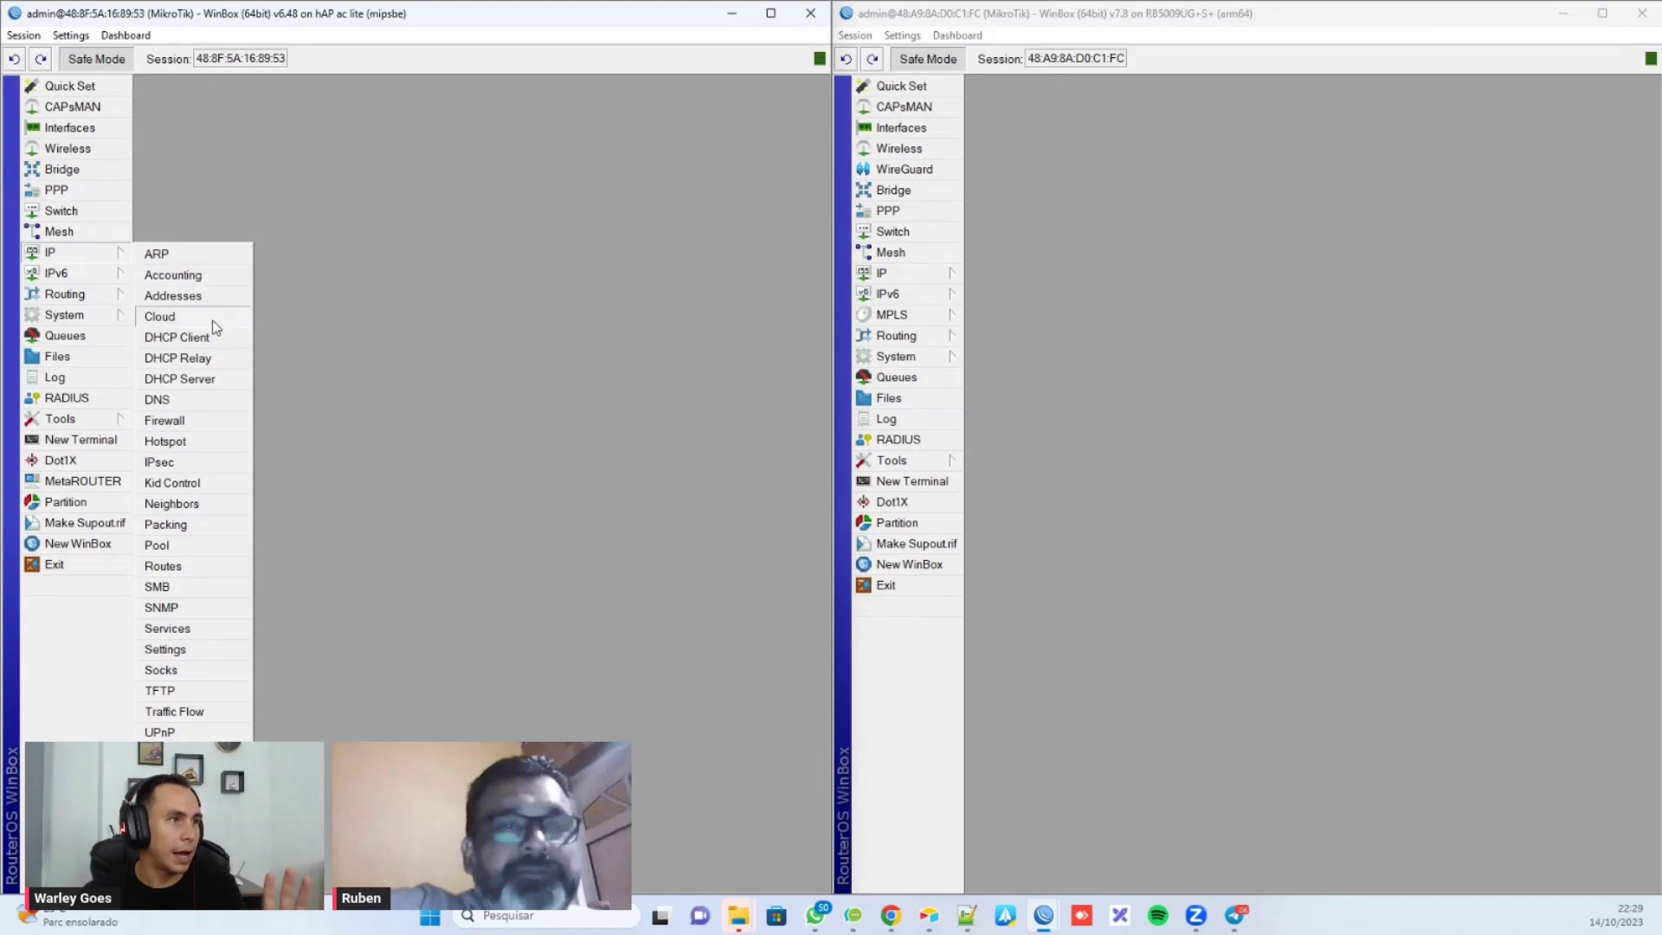
{"action": "left_click", "coordinate": [192, 296]}
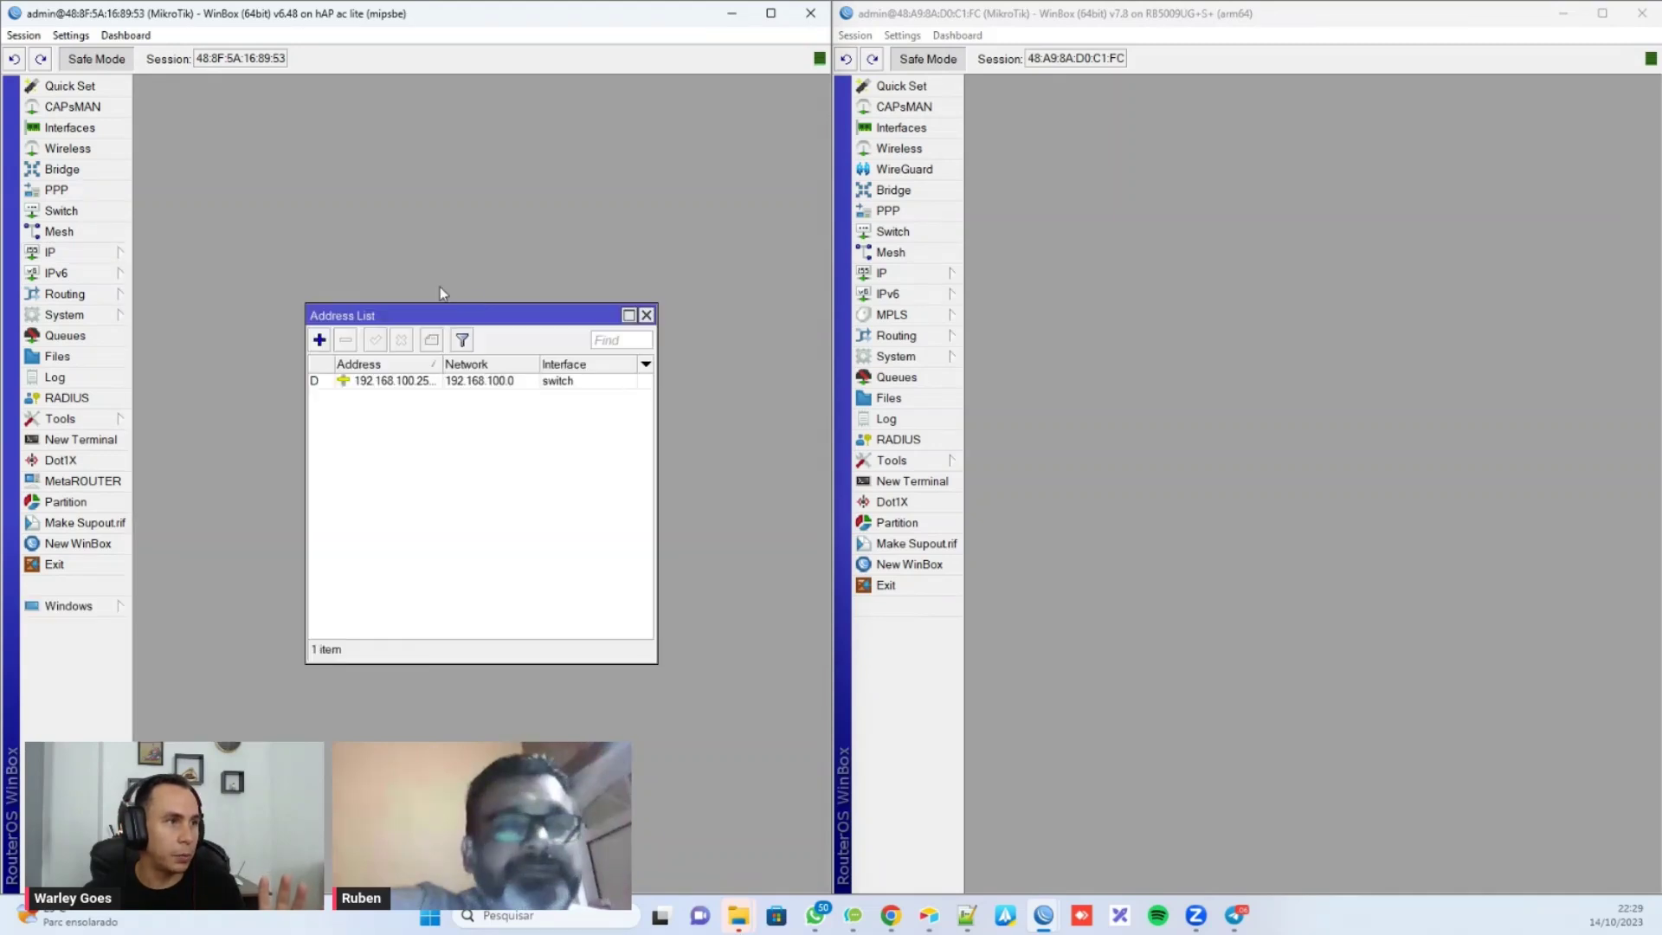
{"action": "left_click", "coordinate": [319, 339]}
{"action": "type", "text": "10.1.0.1"}
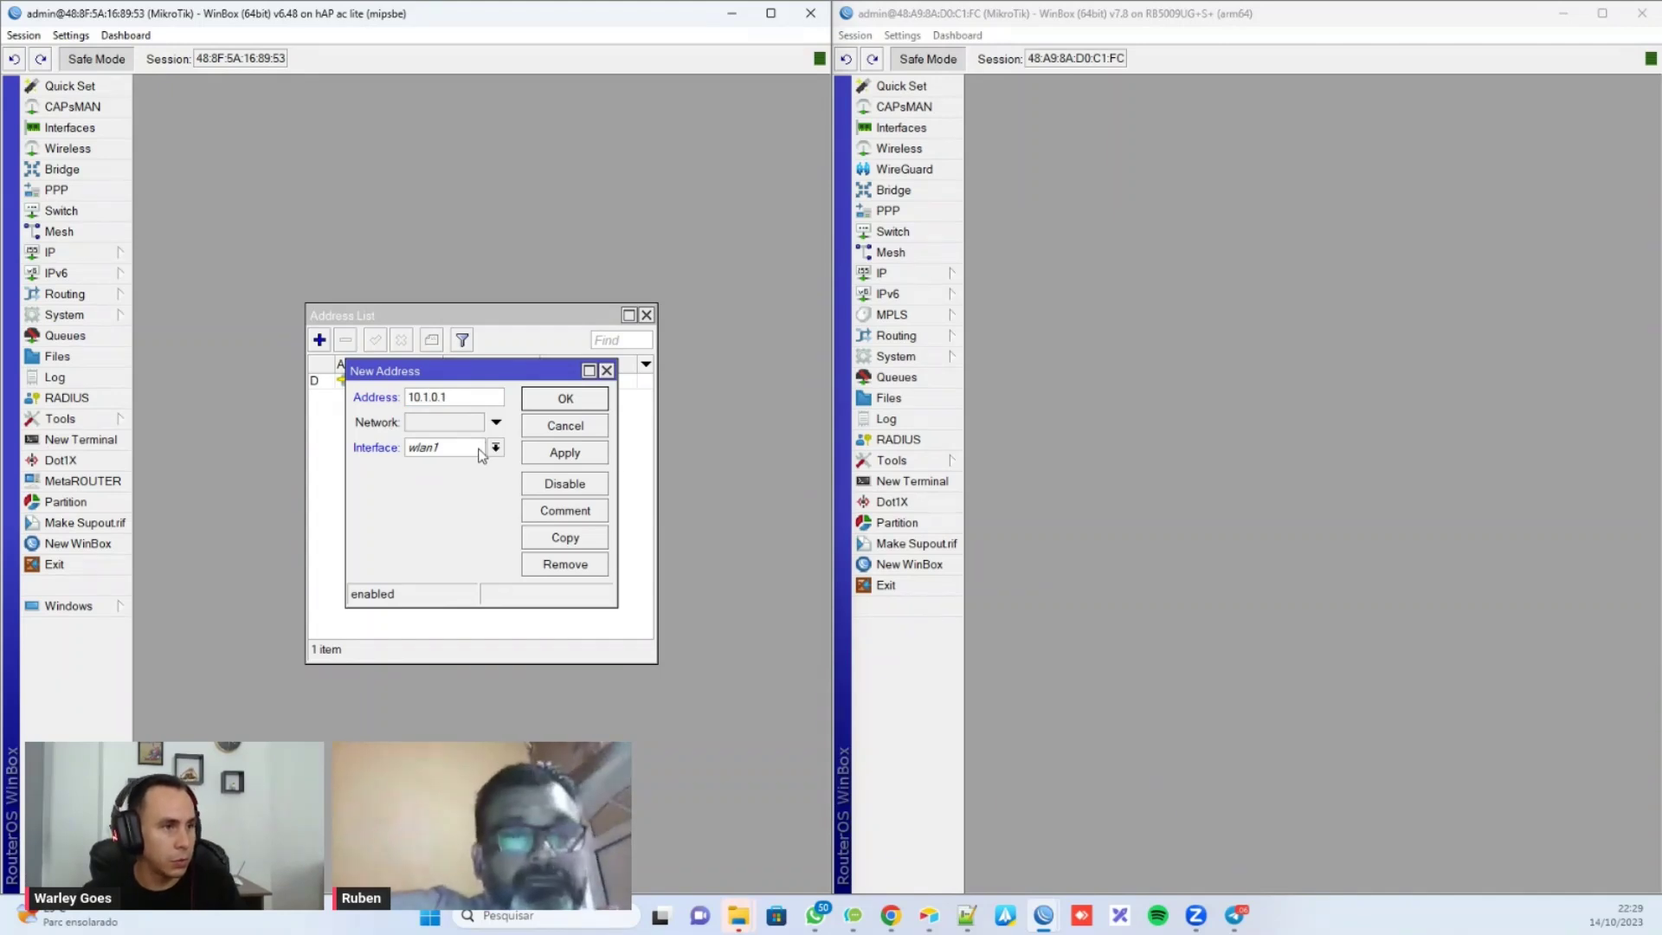
{"action": "type", "text": "/32"}
{"action": "left_click", "coordinate": [495, 447]}
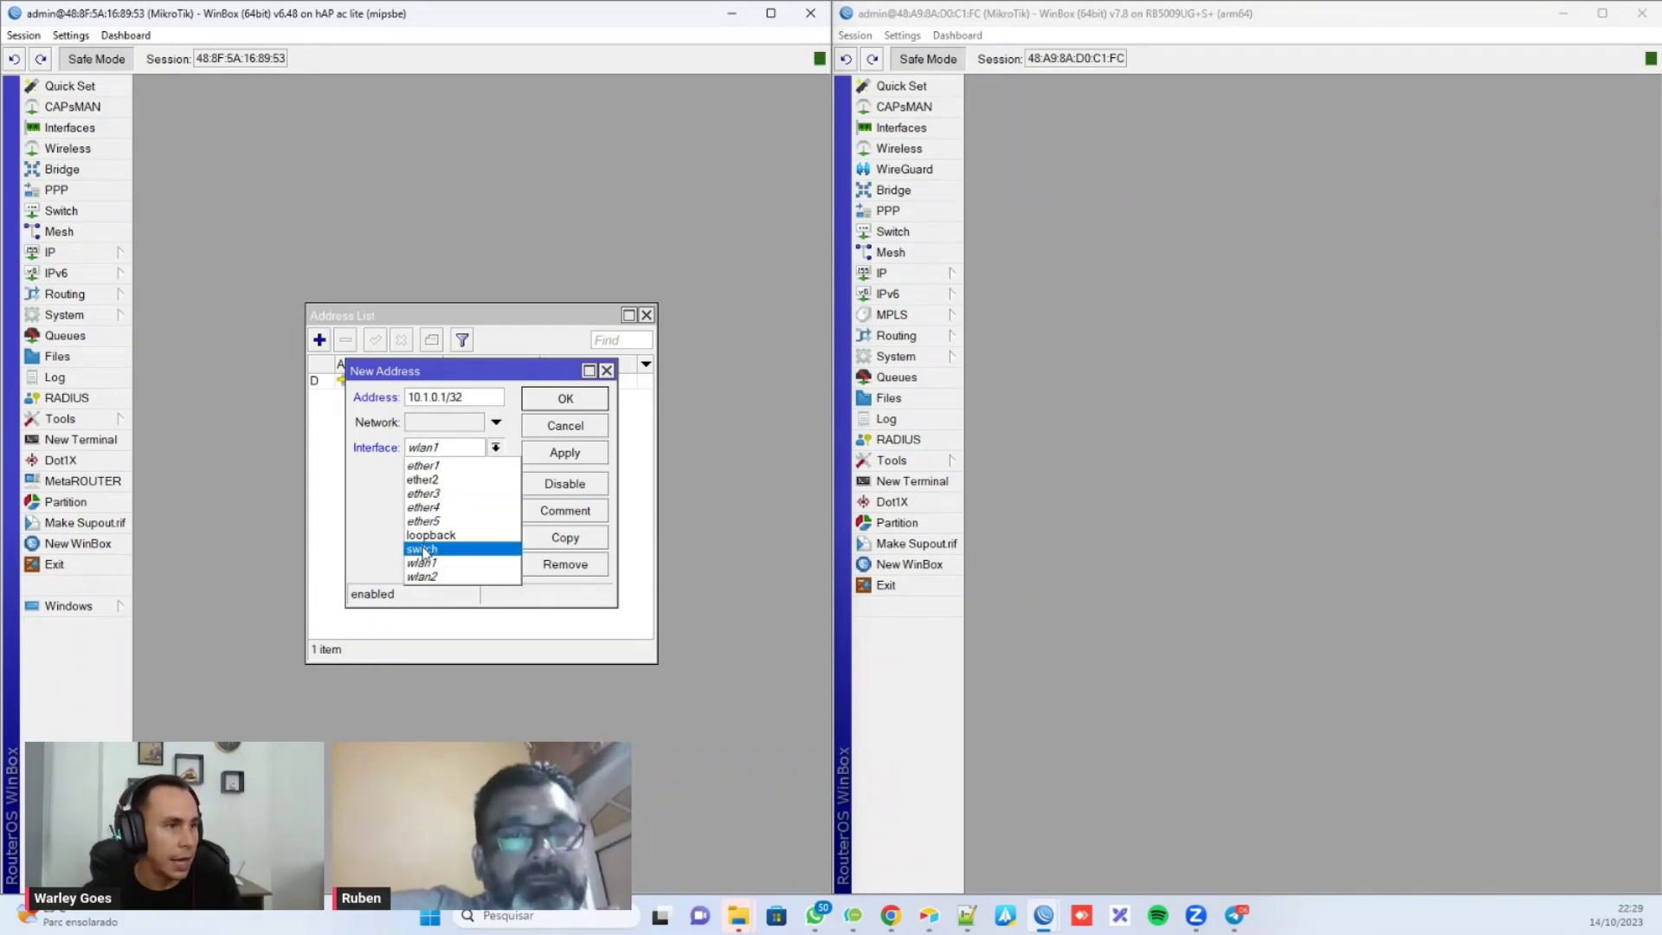
{"action": "left_click", "coordinate": [437, 530]}
{"action": "left_click", "coordinate": [587, 400]}
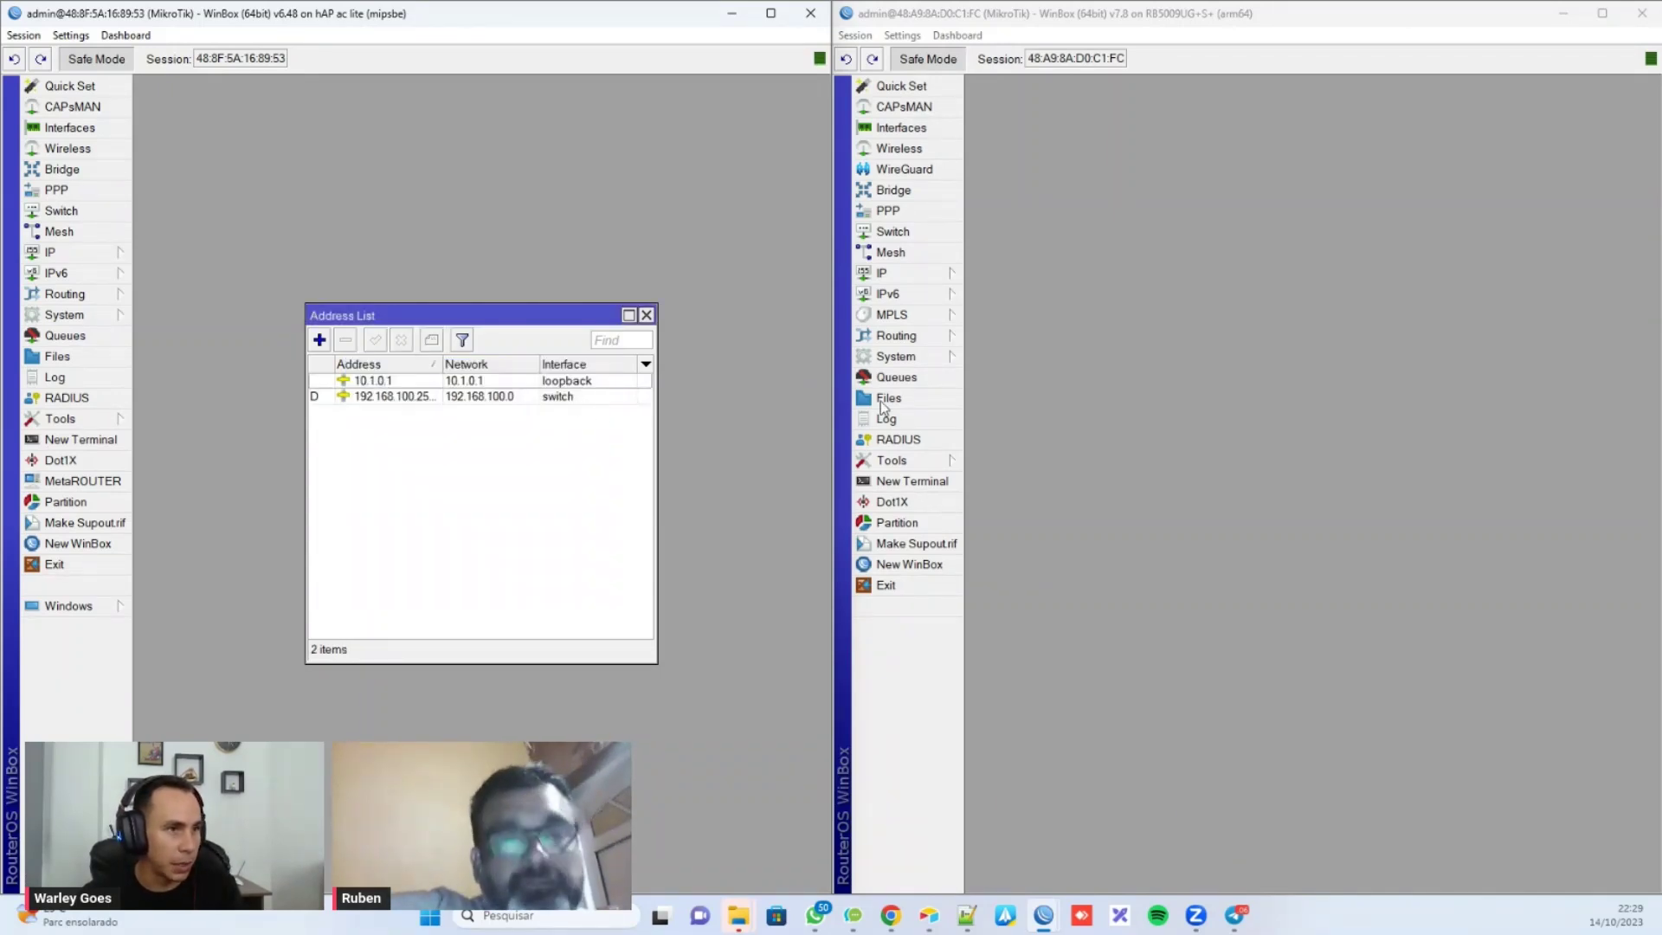
Step: Add the IP address 10.2.0.1/32 to the loopback interface on the RB5009 router and close both address lists
{"action": "left_click", "coordinate": [923, 273]}
{"action": "left_click", "coordinate": [1039, 309]}
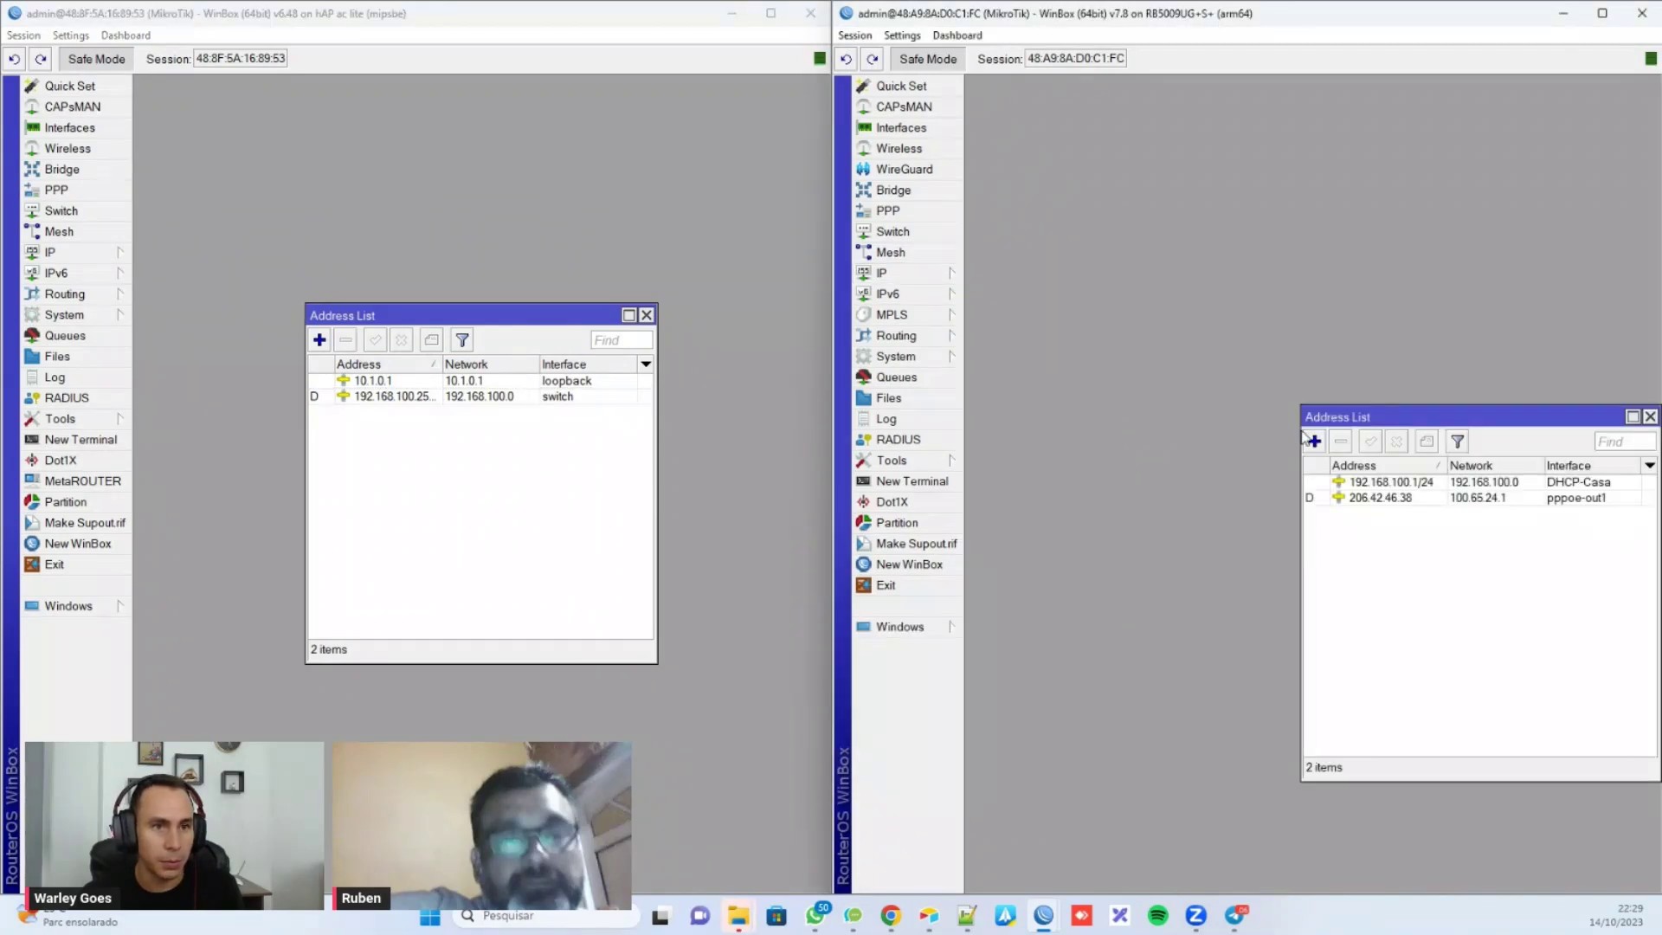
{"action": "left_click_drag", "start_coordinate": [1404, 422], "coordinate": [1138, 333]}
{"action": "left_click", "coordinate": [1047, 352]}
{"action": "type", "text": "10.2.0.1/"}
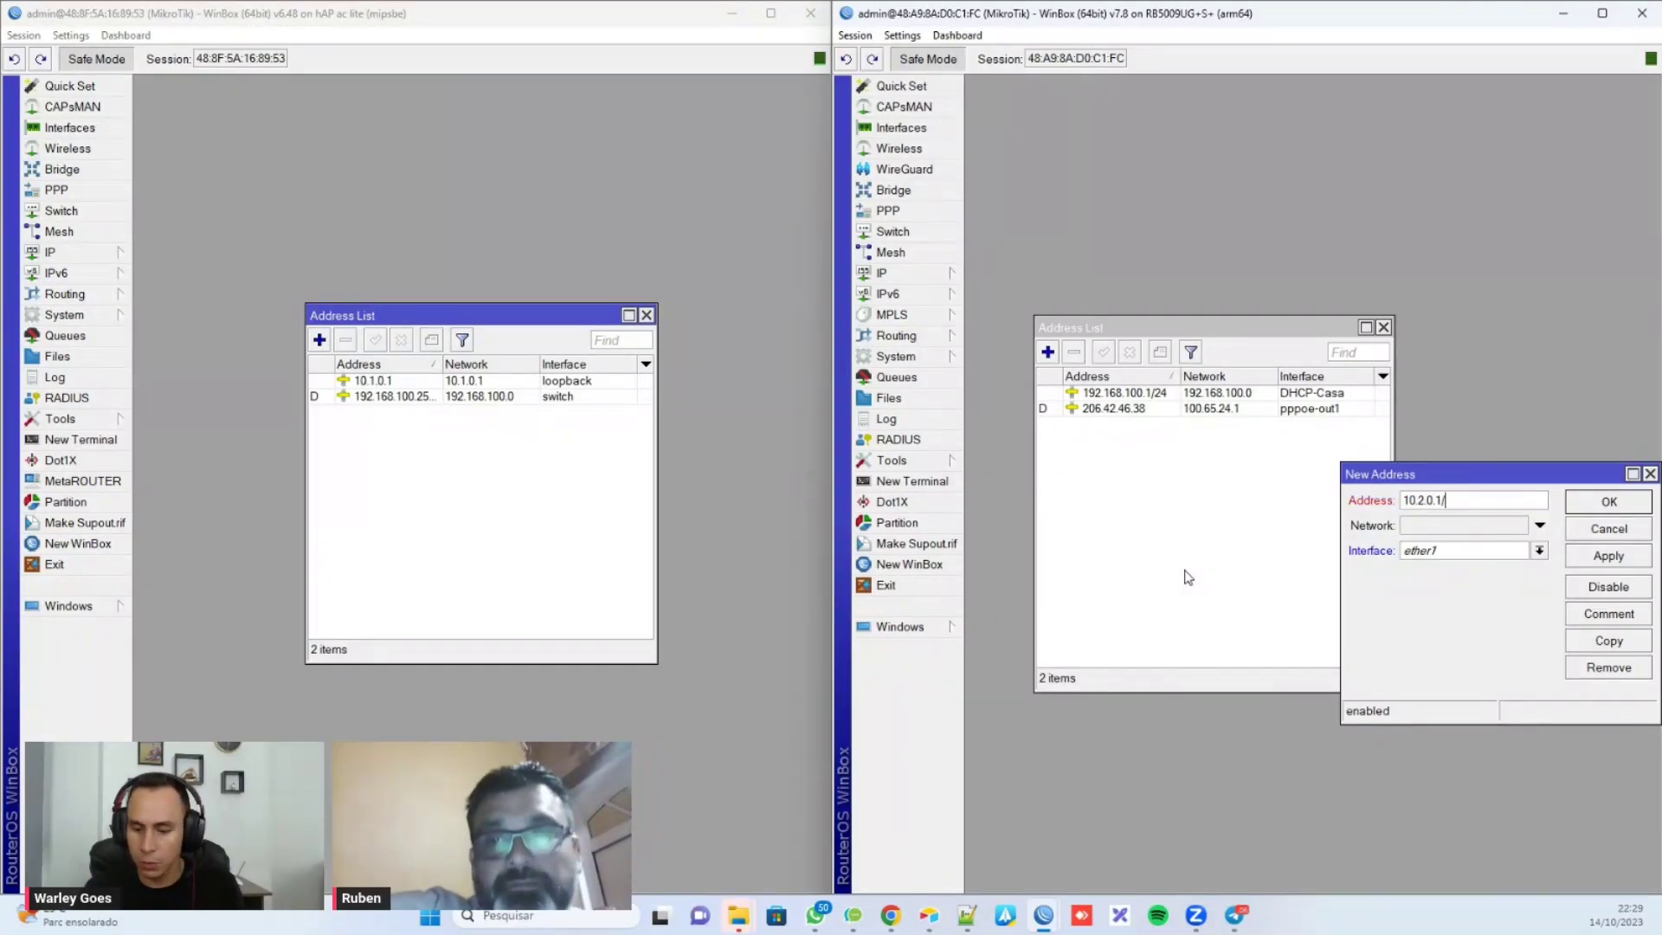
{"action": "left_click", "coordinate": [1425, 554]}
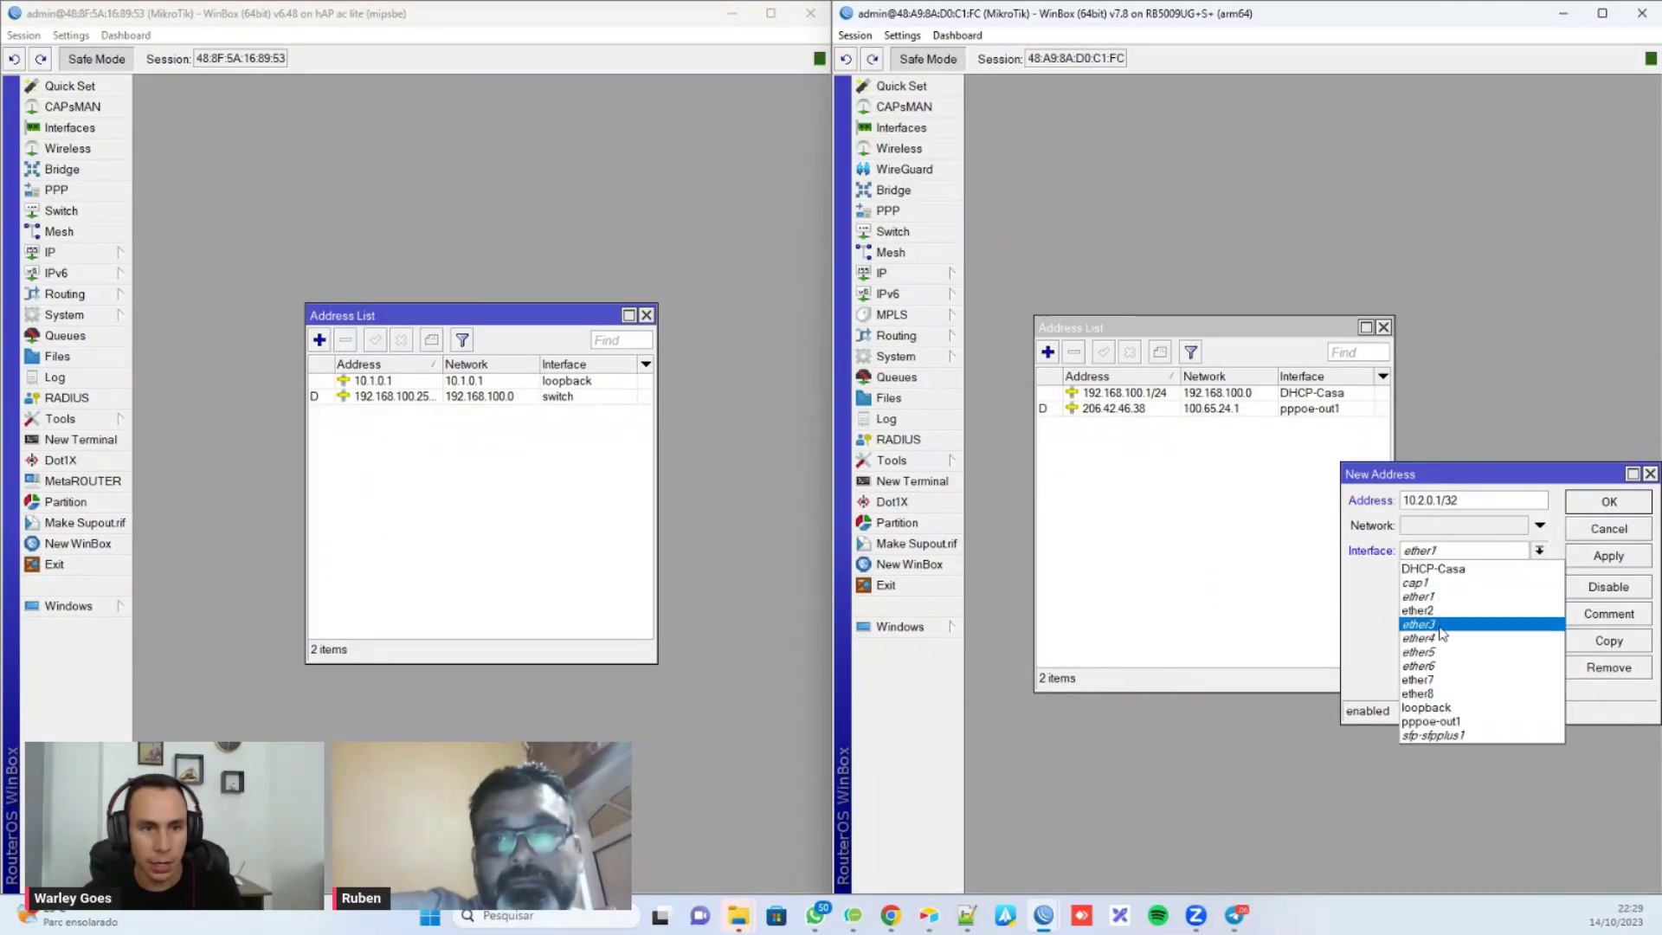
{"action": "left_click", "coordinate": [1438, 716]}
{"action": "left_click", "coordinate": [1606, 557]}
{"action": "left_click", "coordinate": [1609, 502]}
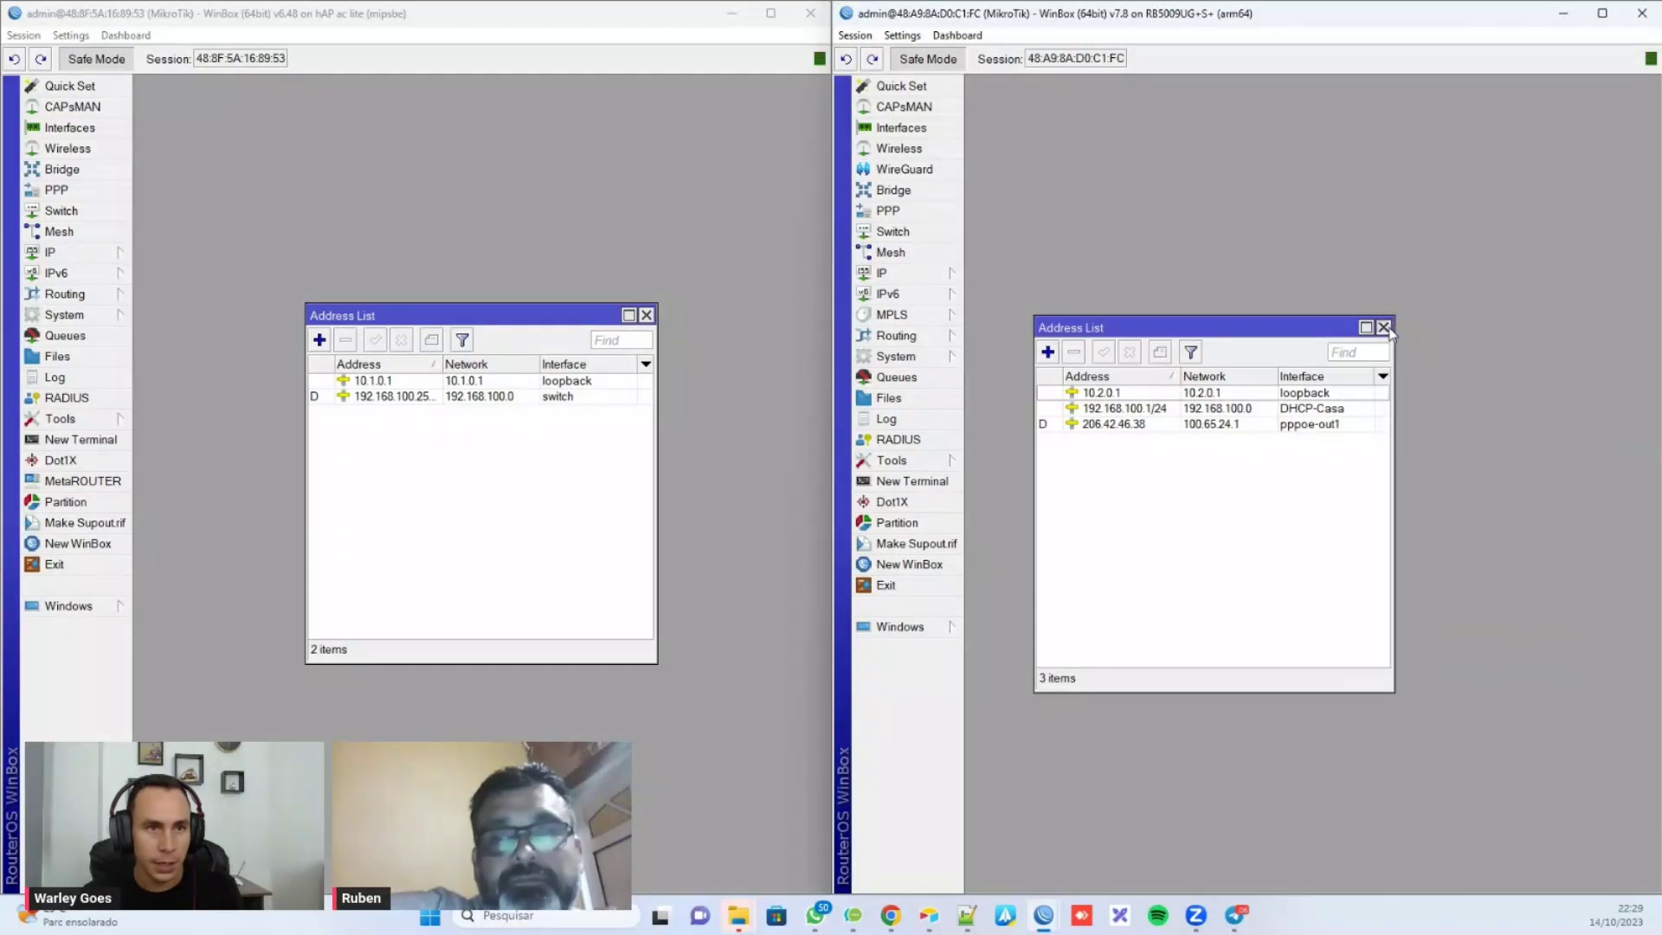
{"action": "left_click", "coordinate": [1383, 327]}
{"action": "left_click", "coordinate": [646, 315]}
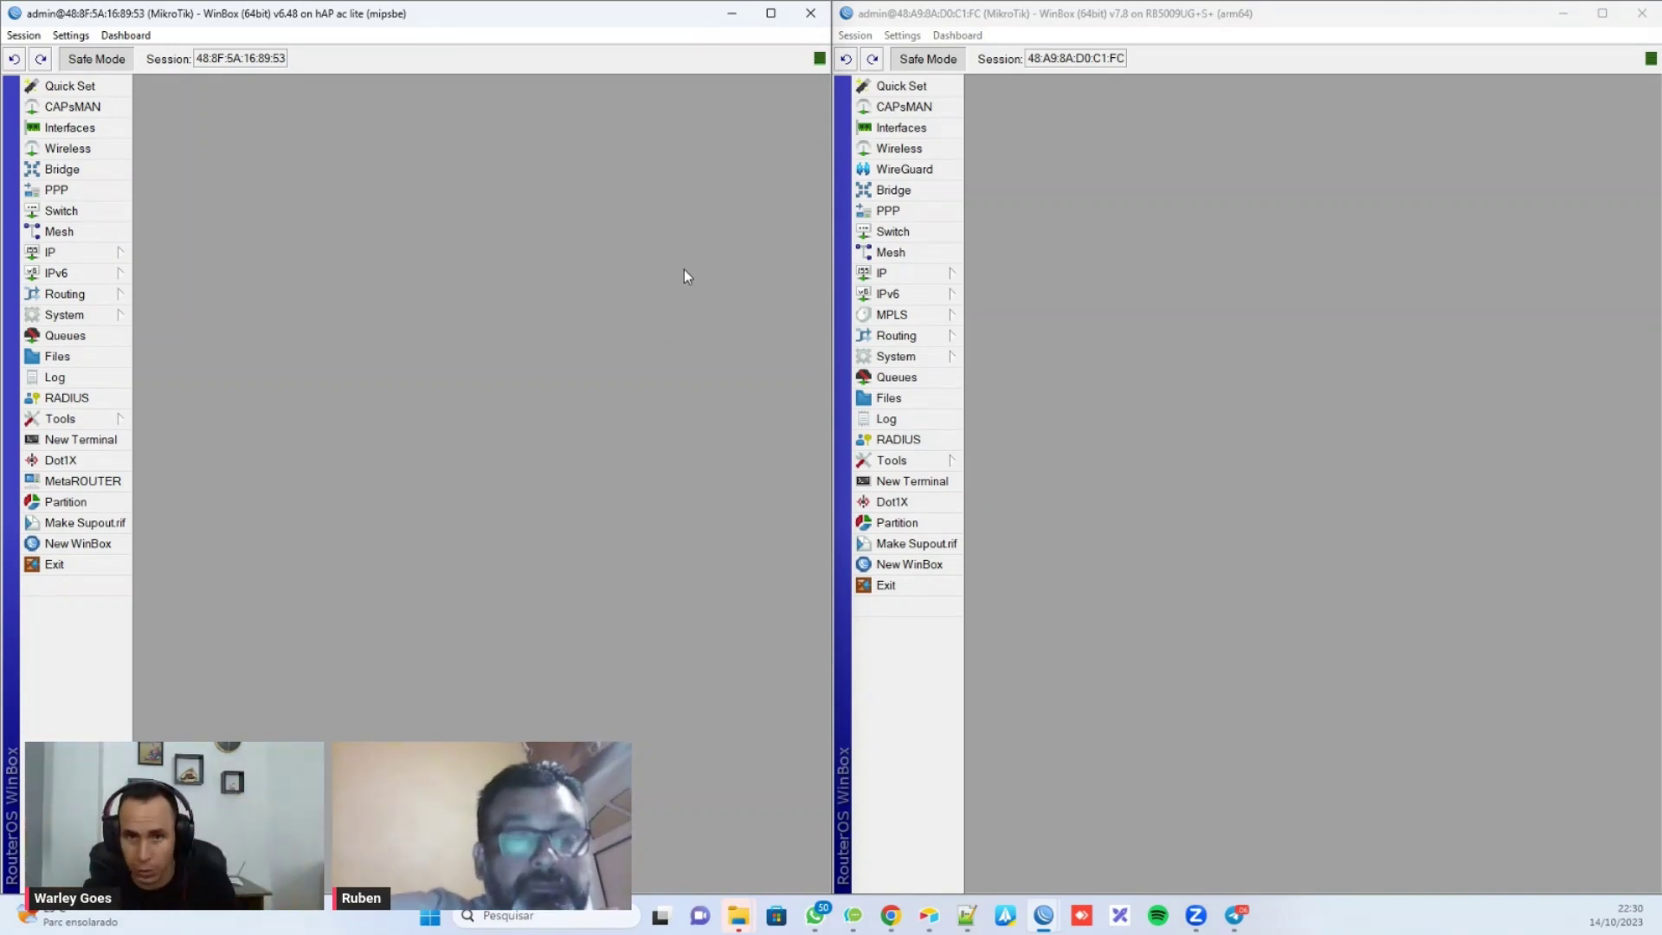
Step: Add the IP address 172.16.0.1/29 to the ether5 interface on the hAP ac lite router
{"action": "left_click", "coordinate": [77, 251]}
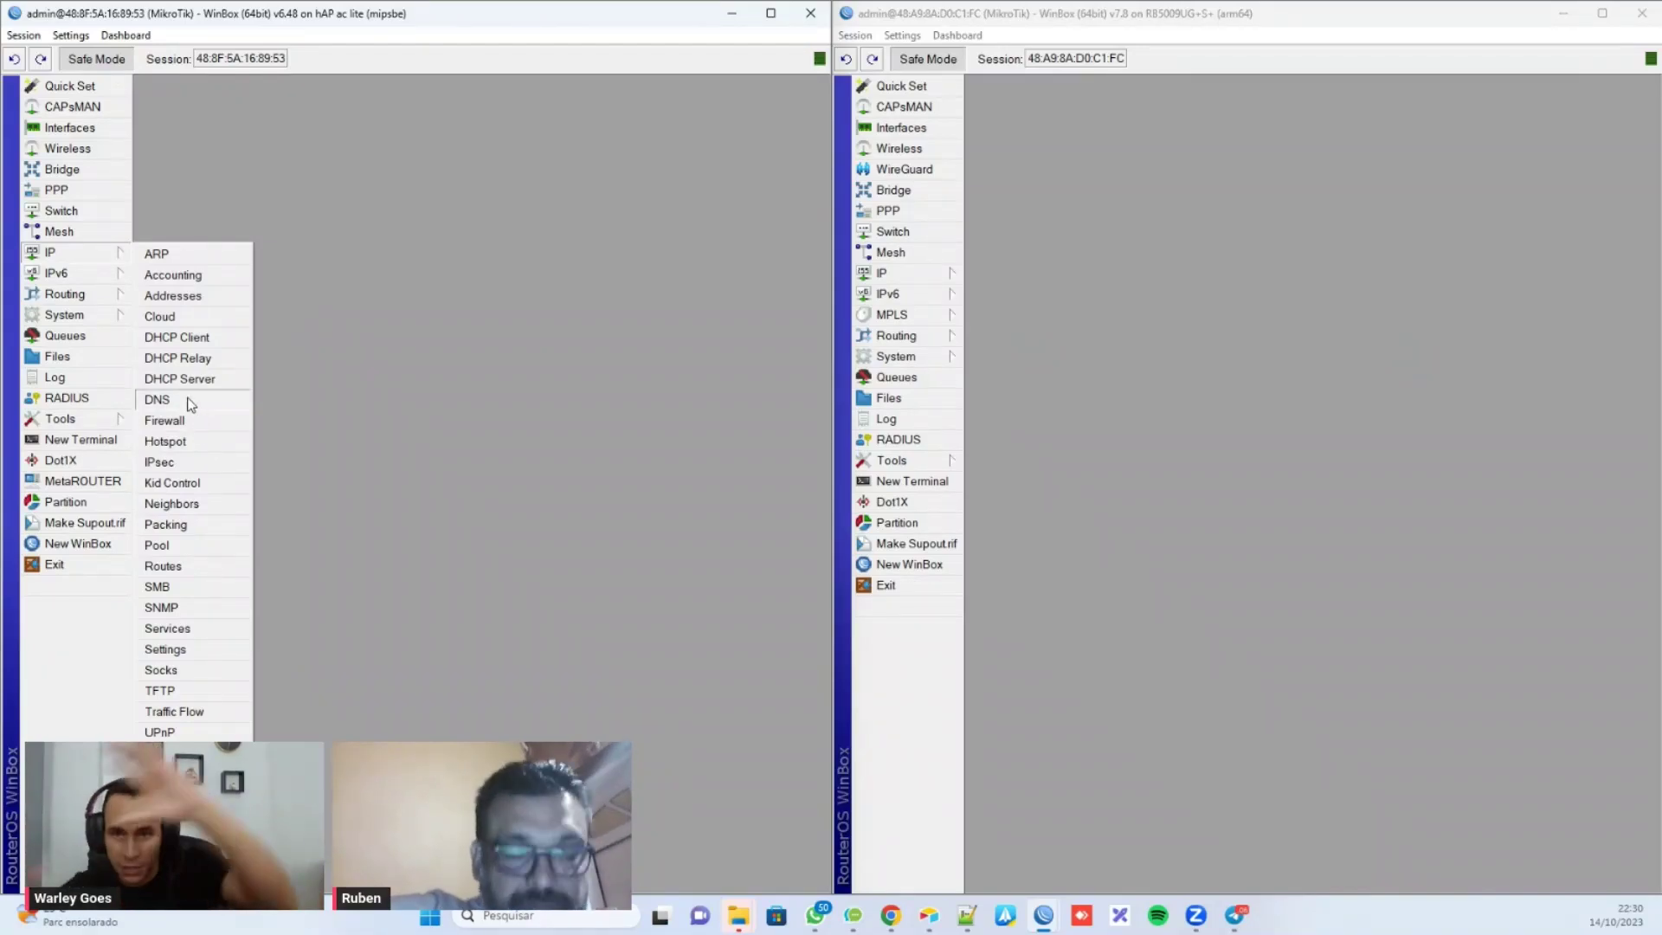
{"action": "left_click", "coordinate": [186, 297]}
{"action": "left_click", "coordinate": [318, 337]}
{"action": "type", "text": "172.16.0.1/29"}
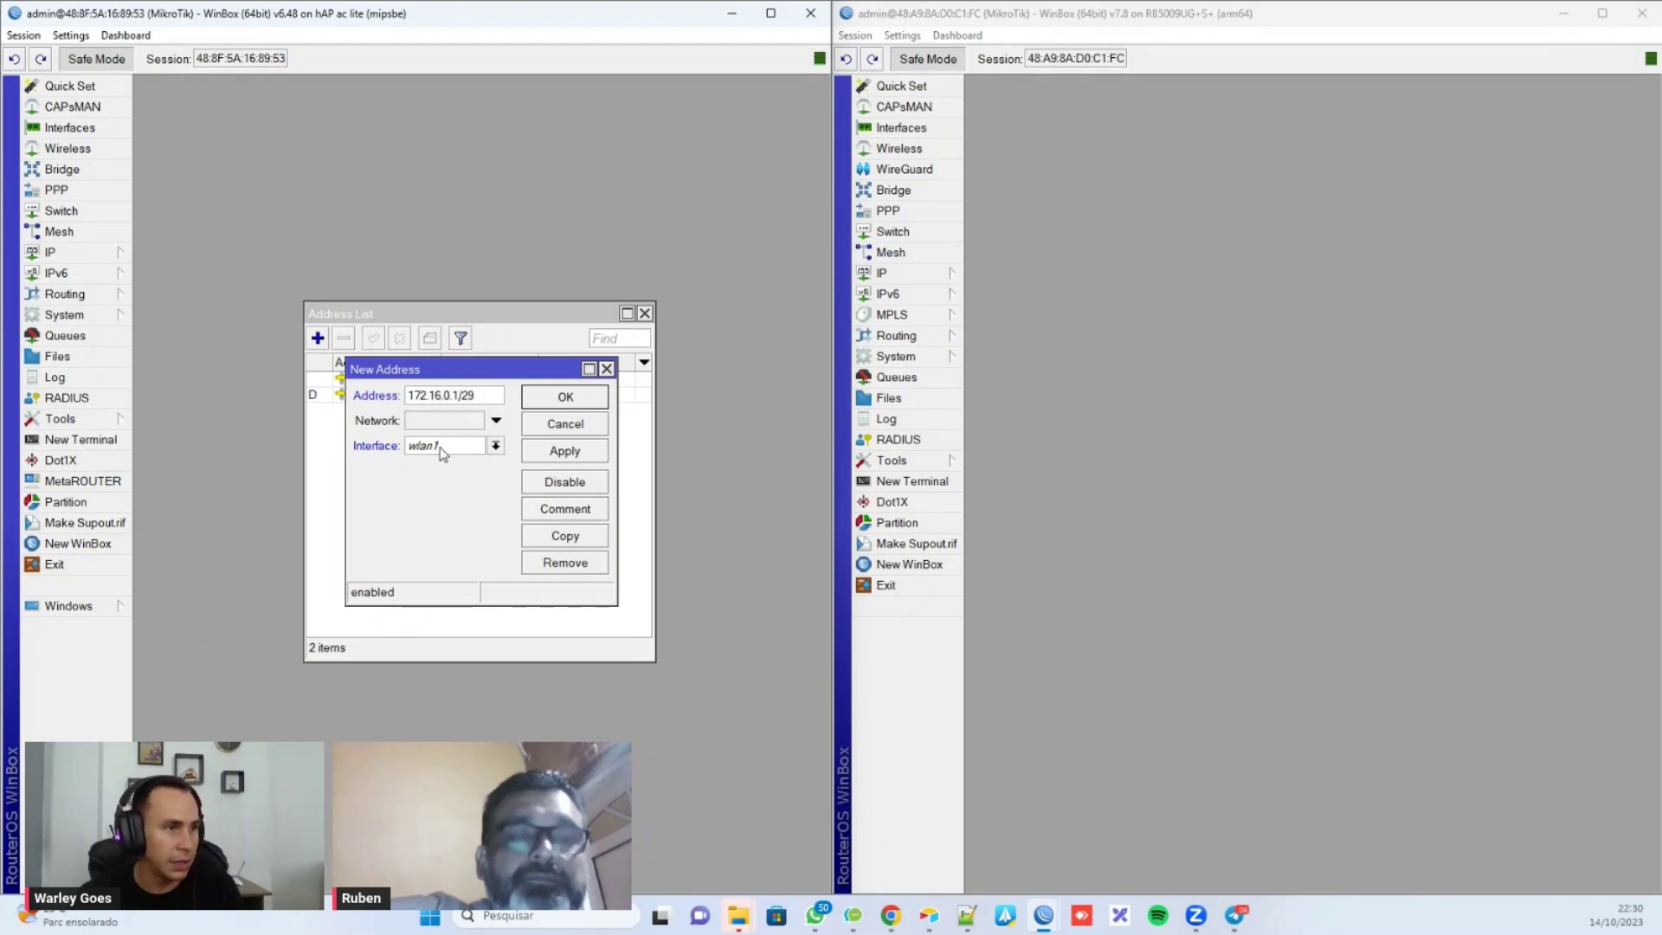
{"action": "left_click", "coordinate": [495, 446]}
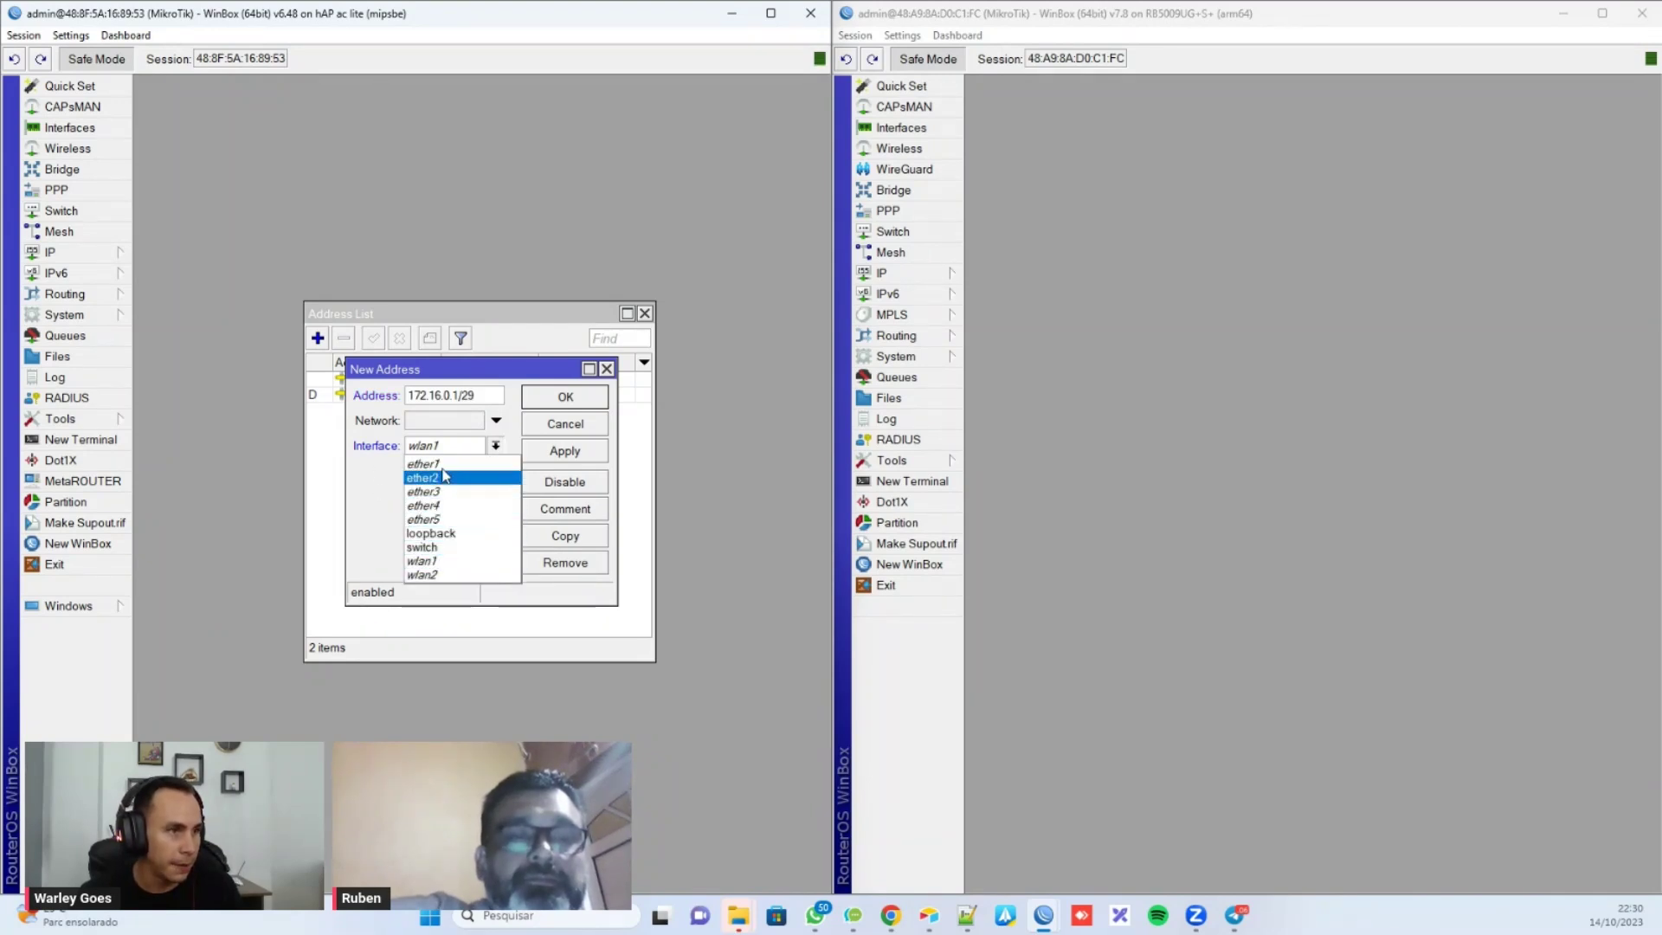
{"action": "left_click", "coordinate": [437, 520]}
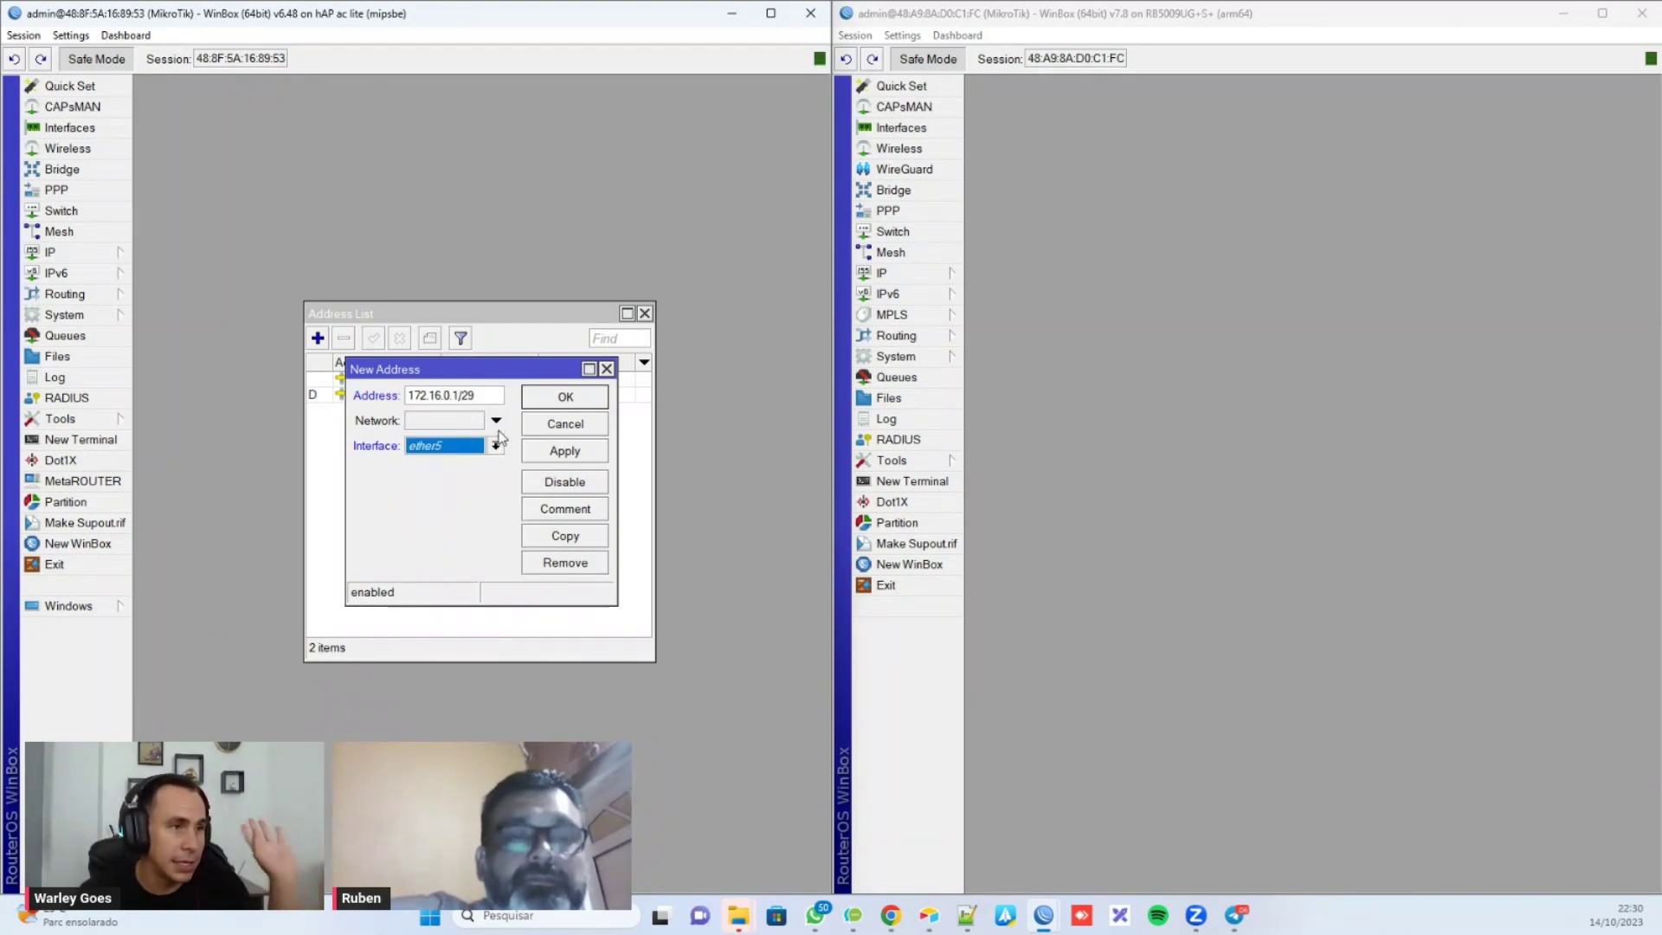
{"action": "left_click", "coordinate": [554, 448]}
{"action": "left_click", "coordinate": [573, 401]}
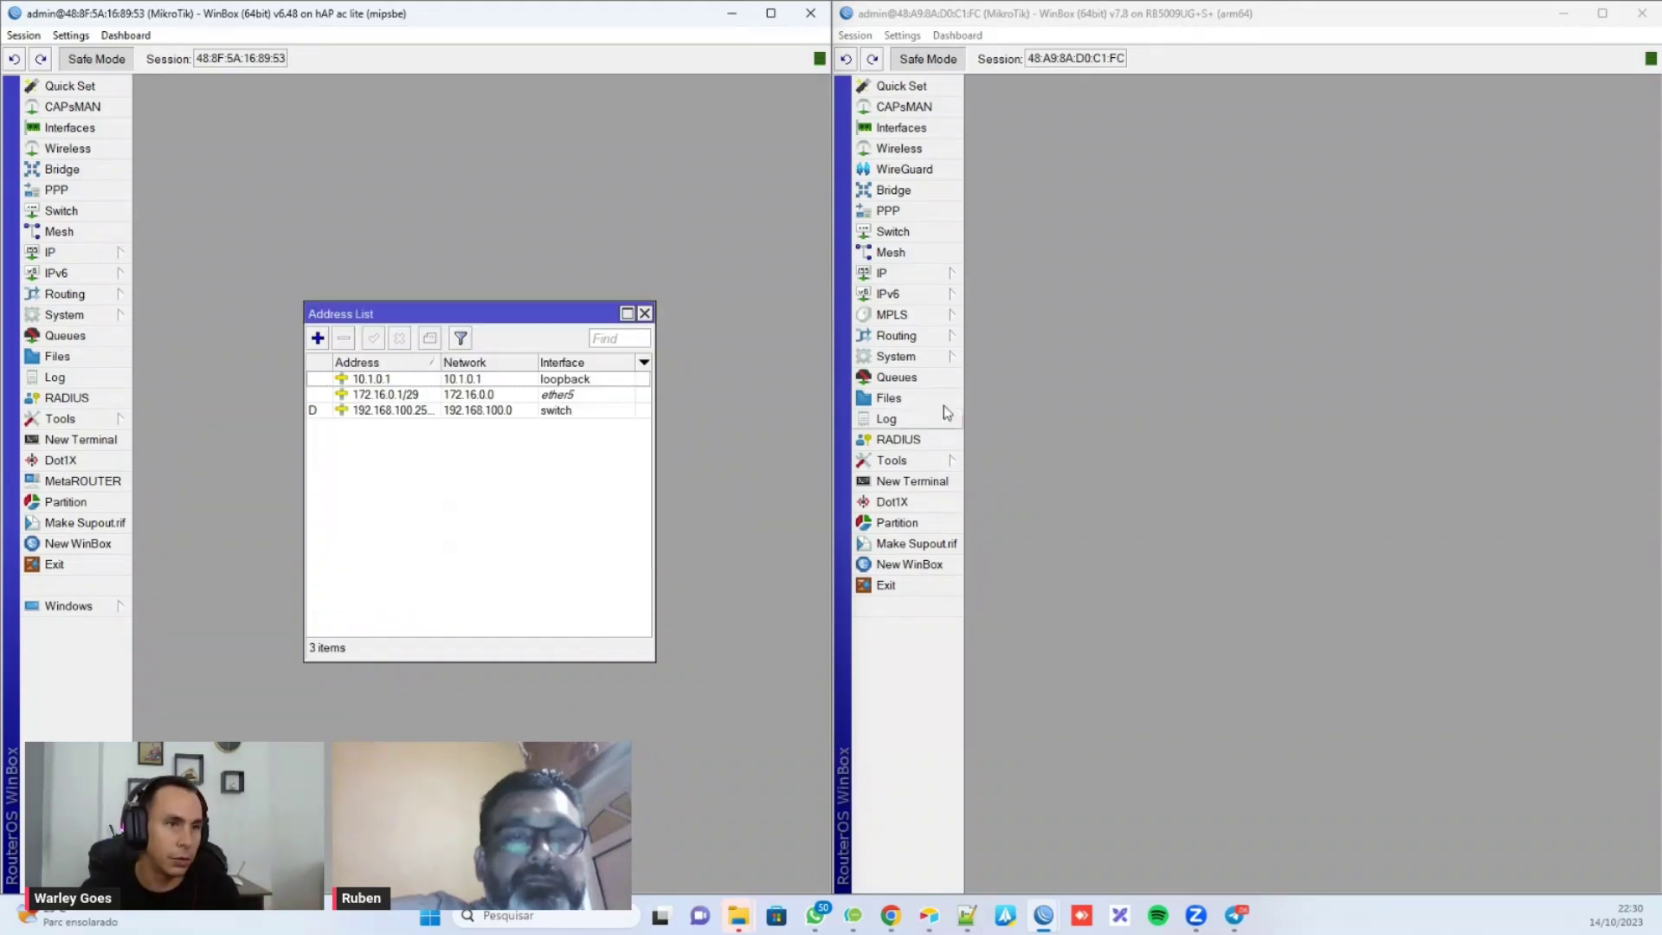
Step: Start a new IP address entry on the RB5009 router with ether5 as its interface
{"action": "left_click", "coordinate": [887, 272]}
{"action": "left_click", "coordinate": [995, 294]}
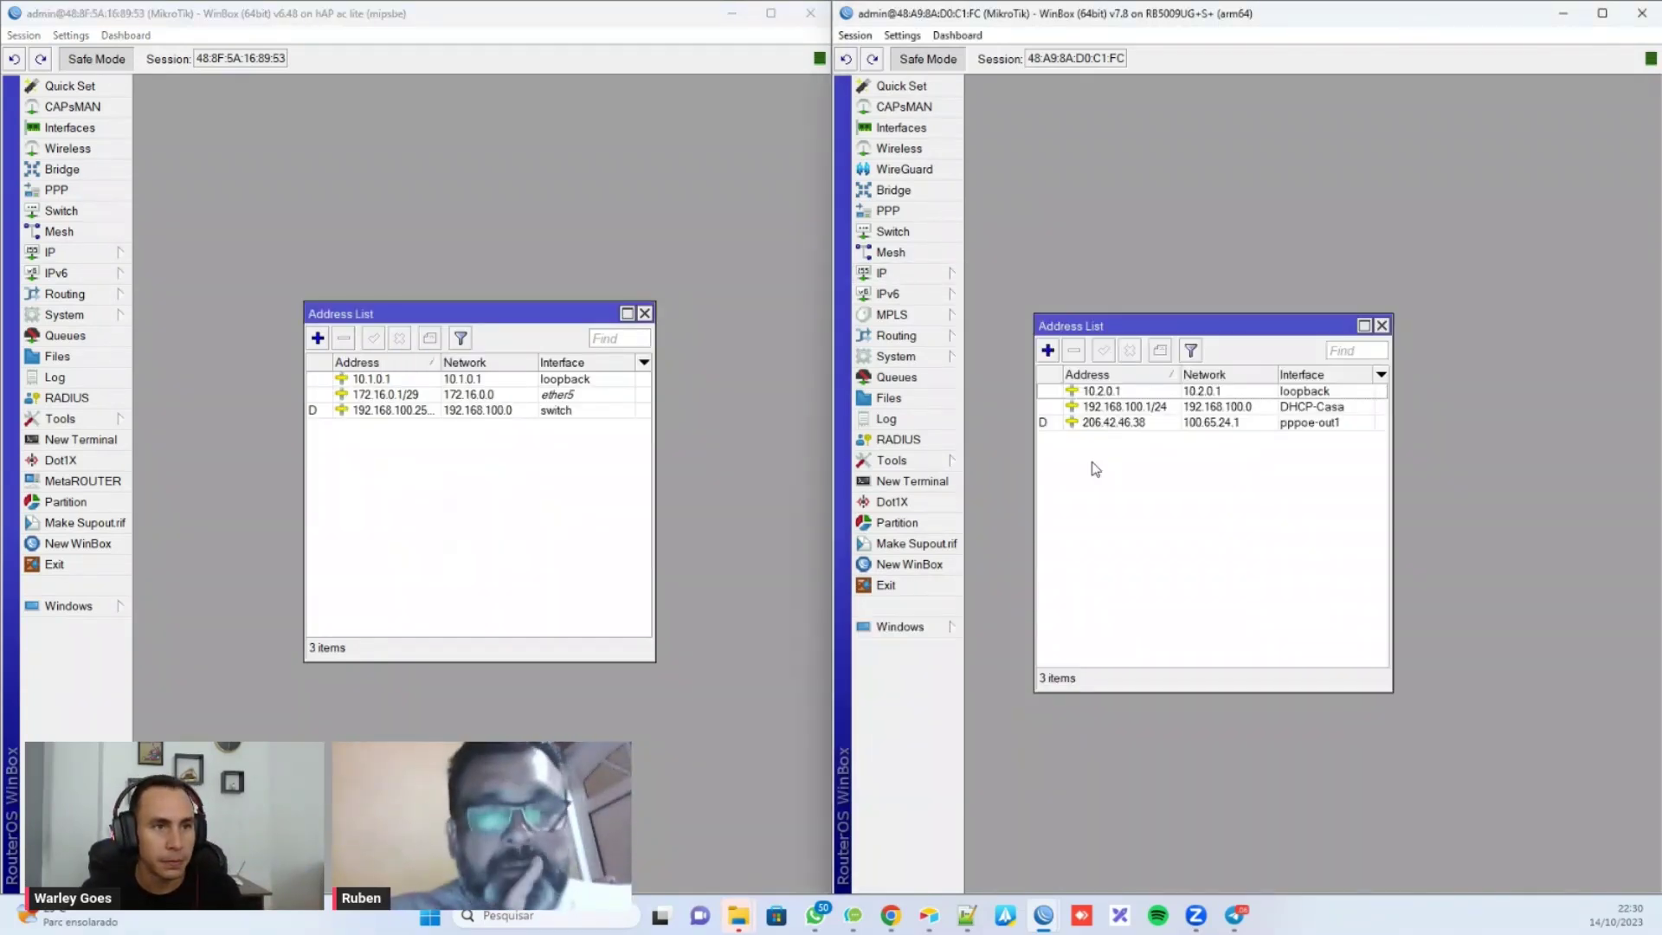
{"action": "left_click", "coordinate": [1048, 349]}
{"action": "left_click_drag", "start_coordinate": [1397, 475], "coordinate": [1187, 487]}
{"action": "left_click", "coordinate": [1327, 561]}
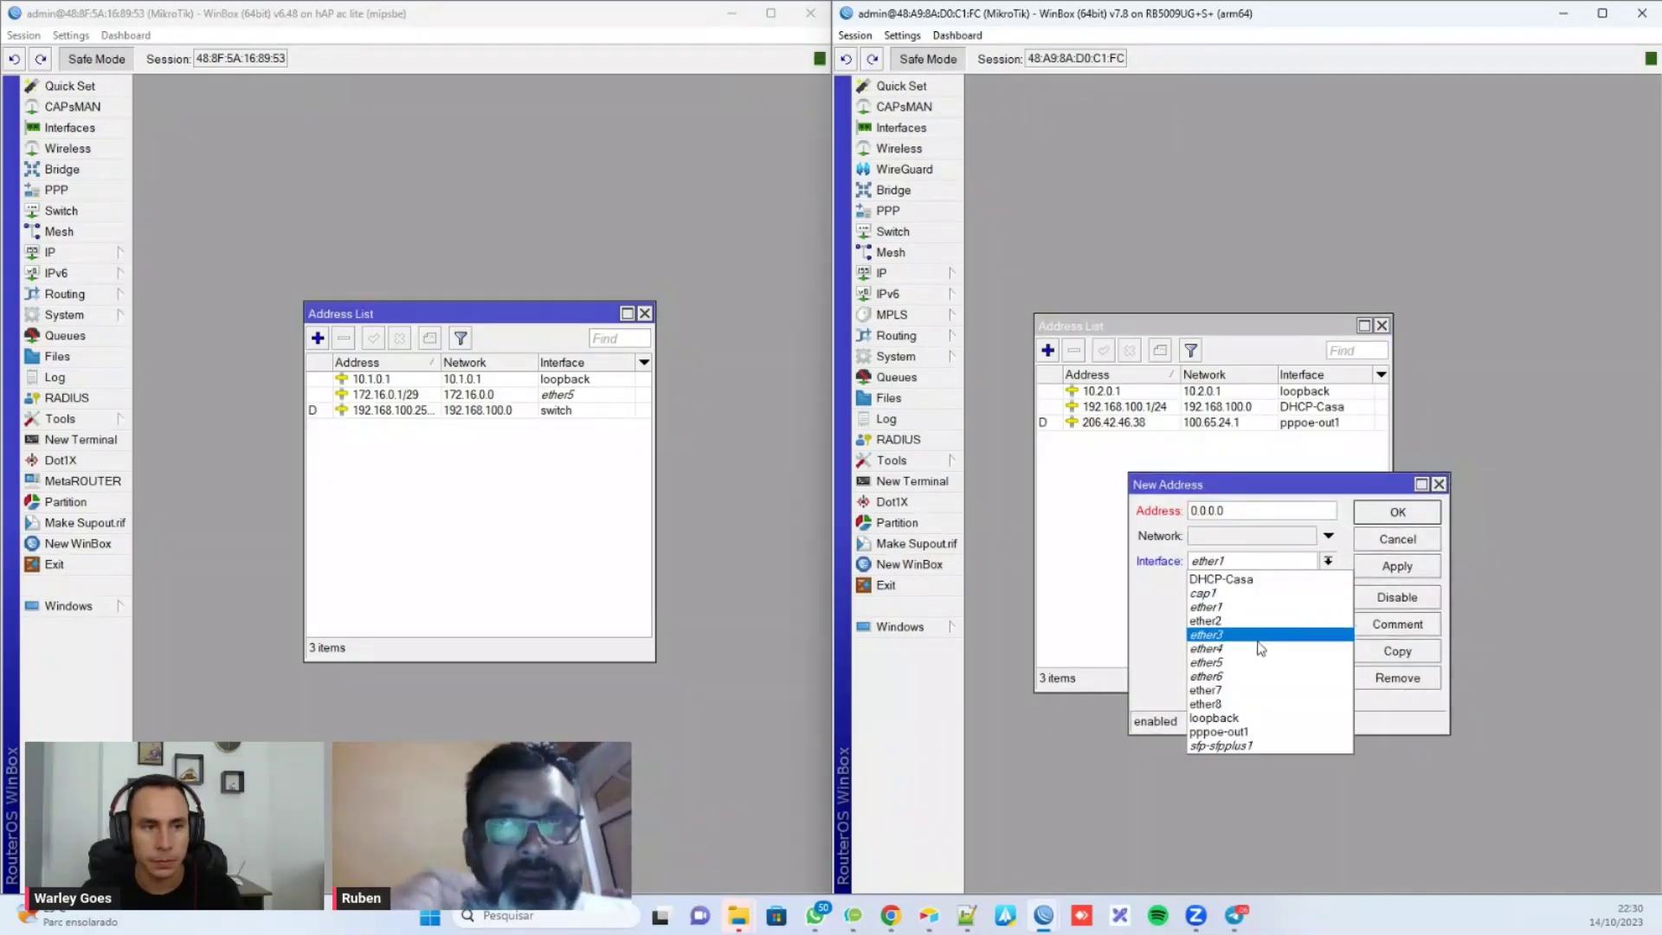
{"action": "left_click", "coordinate": [1251, 662]}
{"action": "left_click", "coordinate": [1267, 510]}
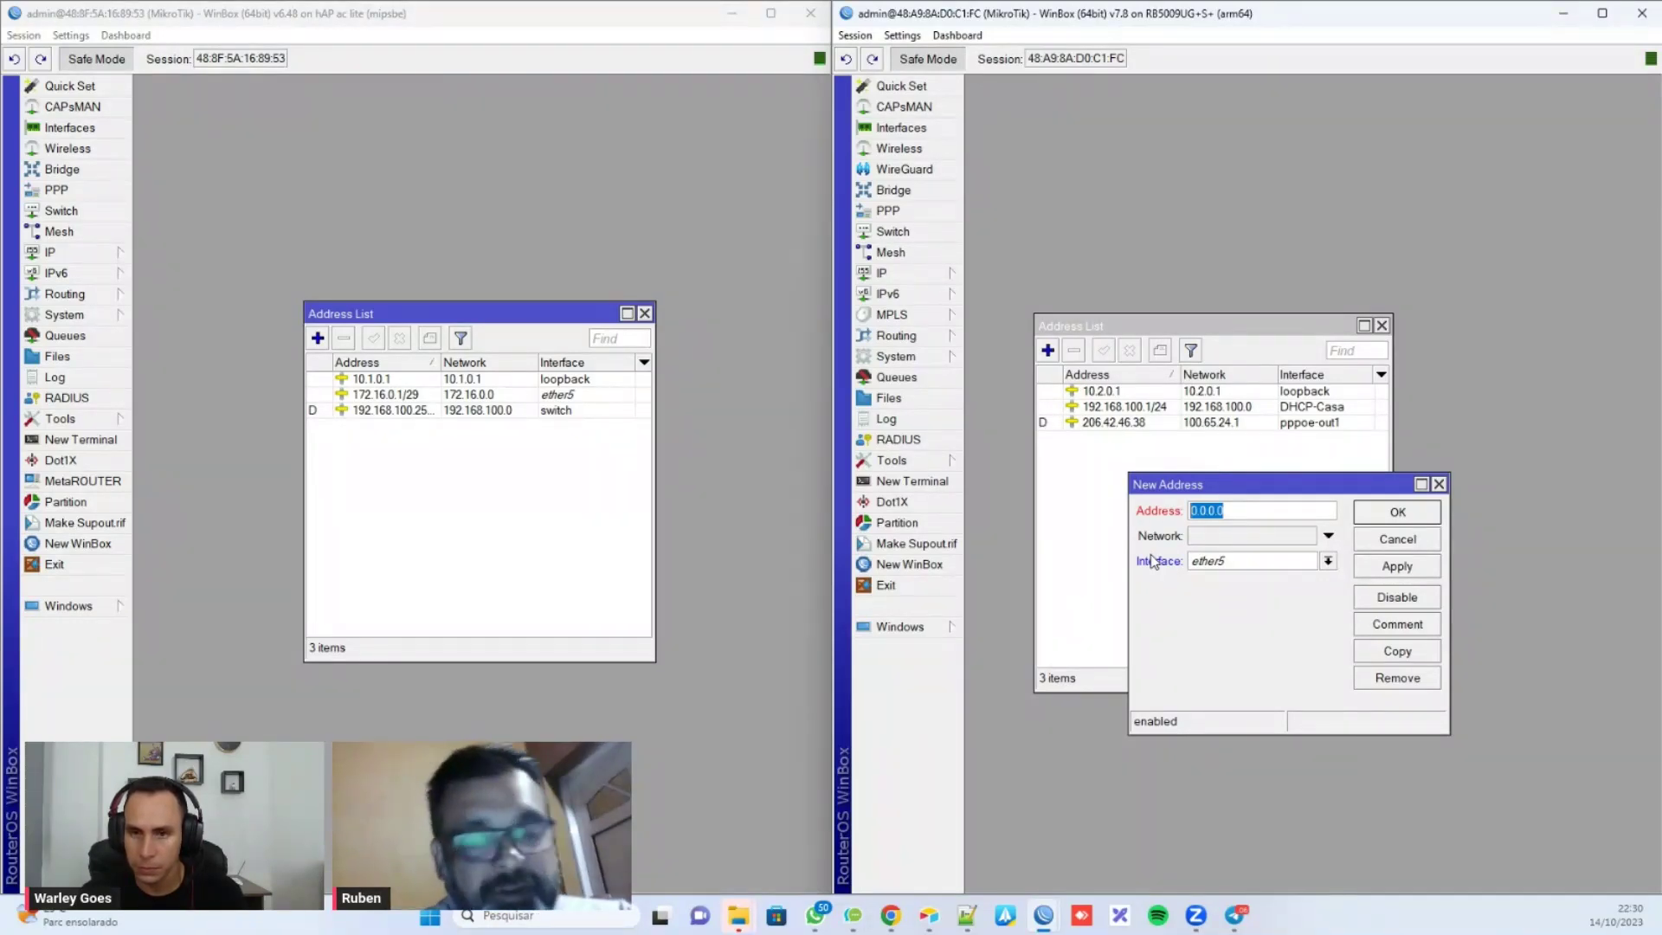
{"action": "left_click_drag", "start_coordinate": [1274, 483], "coordinate": [1227, 486]}
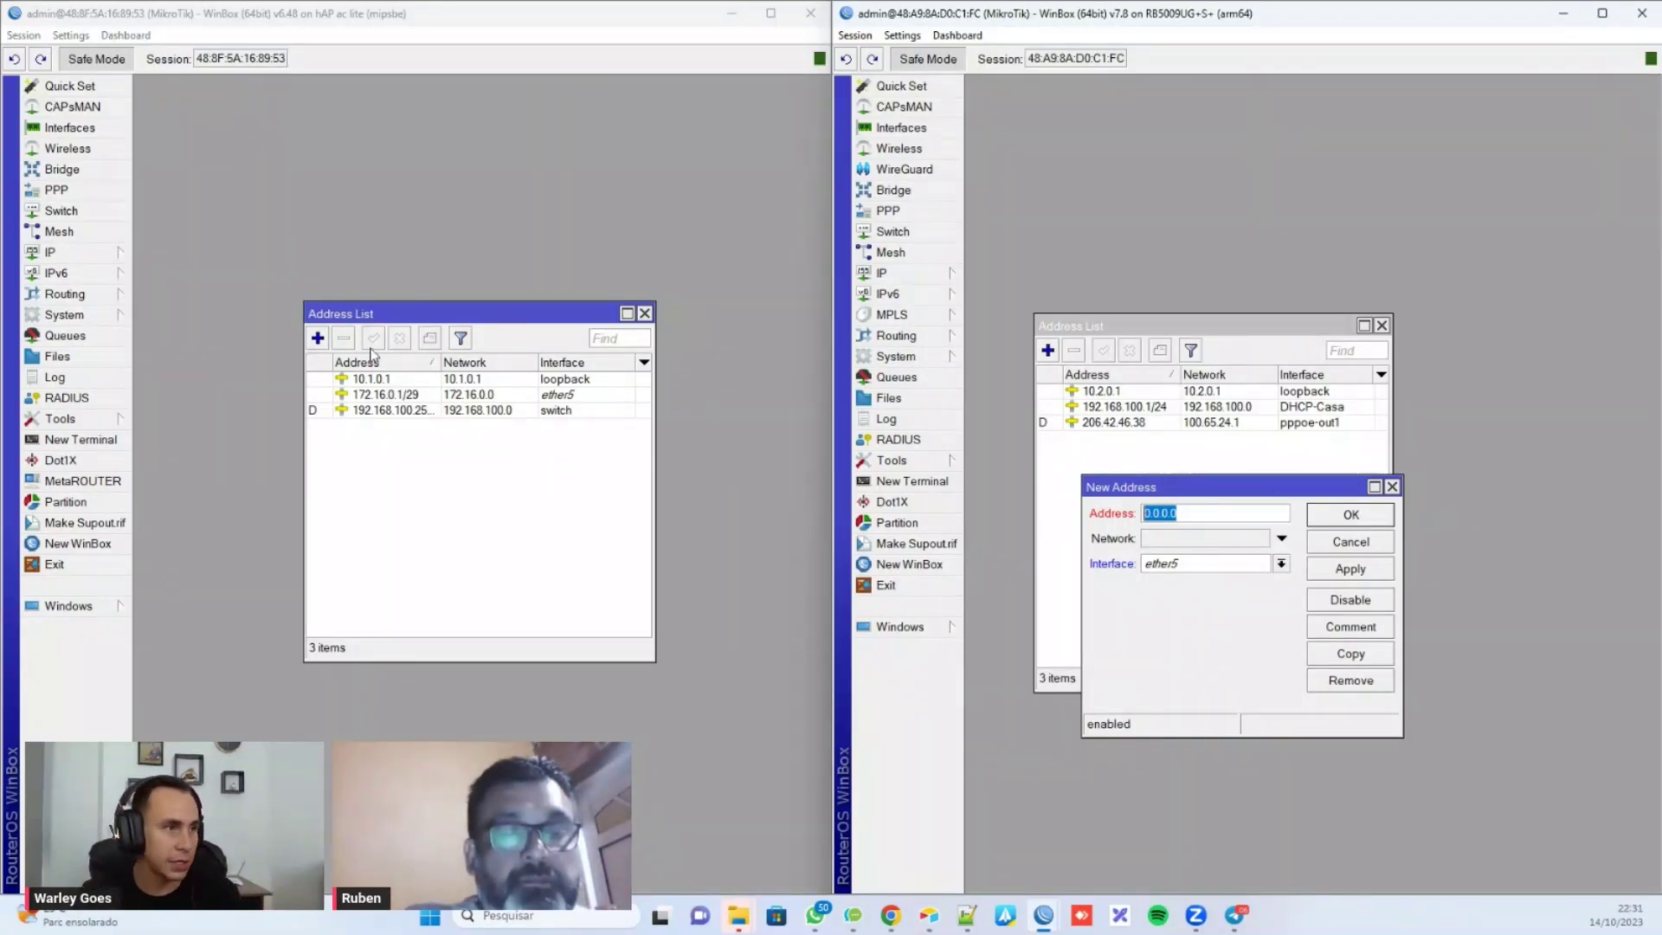
Step: Create a VLAN interface named vlan10 with VLAN ID 10 on ether5 of the hAP ac lite and close the interface list
{"action": "left_click", "coordinate": [70, 127]}
{"action": "left_click", "coordinate": [232, 327]}
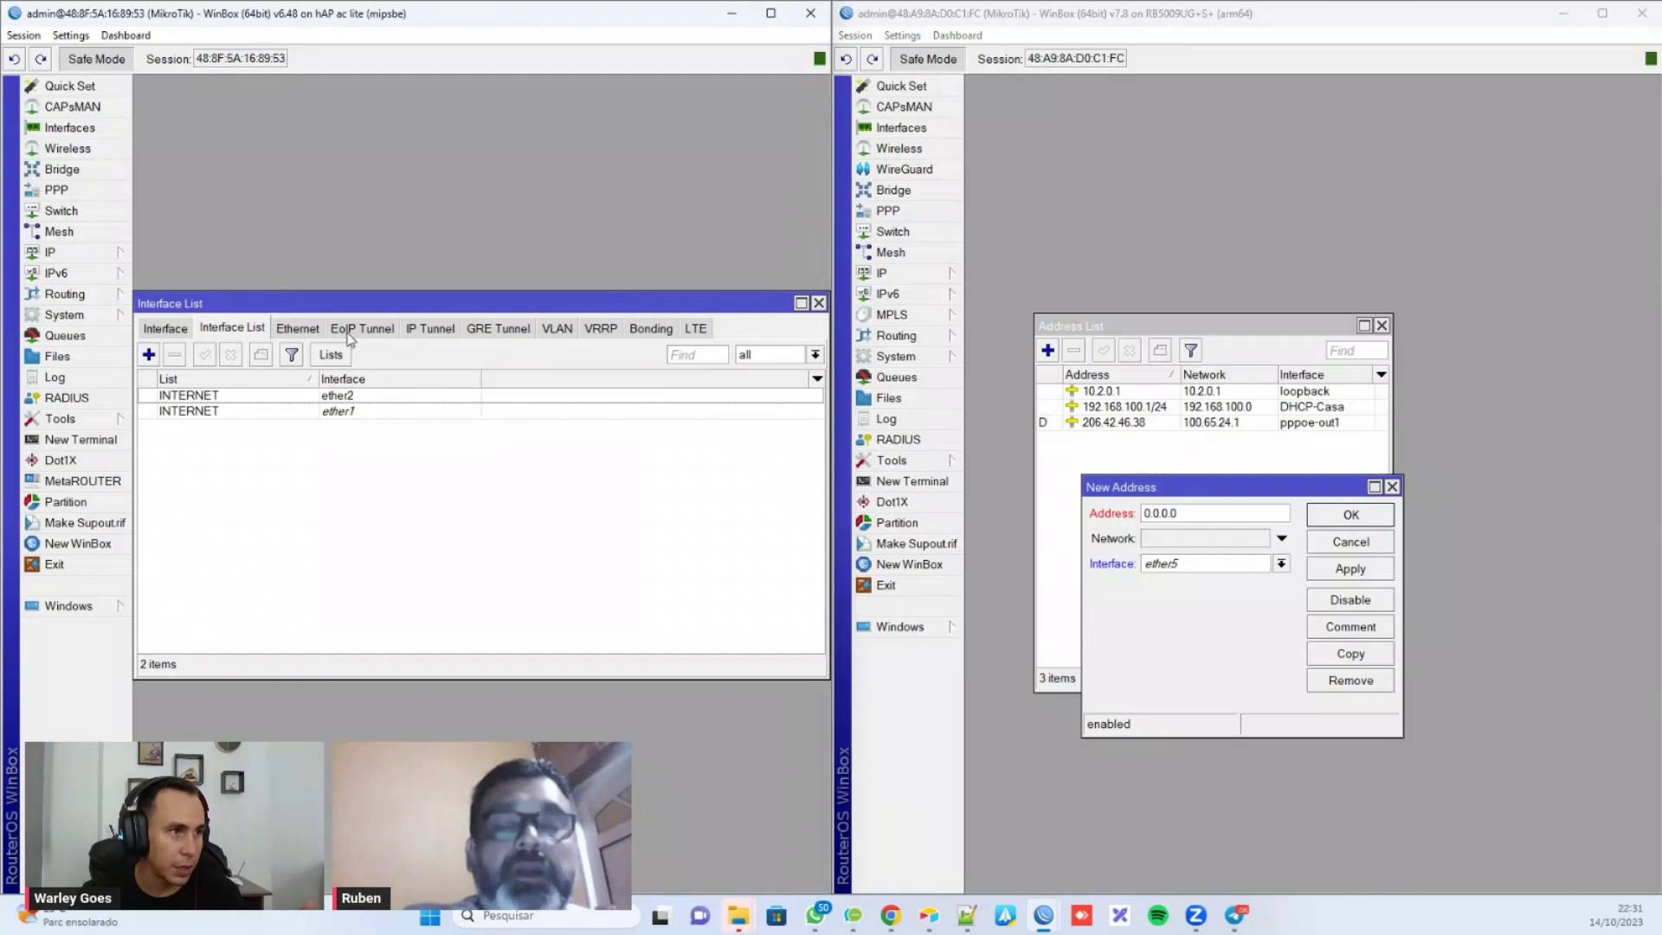
{"action": "left_click", "coordinate": [556, 328]}
{"action": "left_click", "coordinate": [149, 354]}
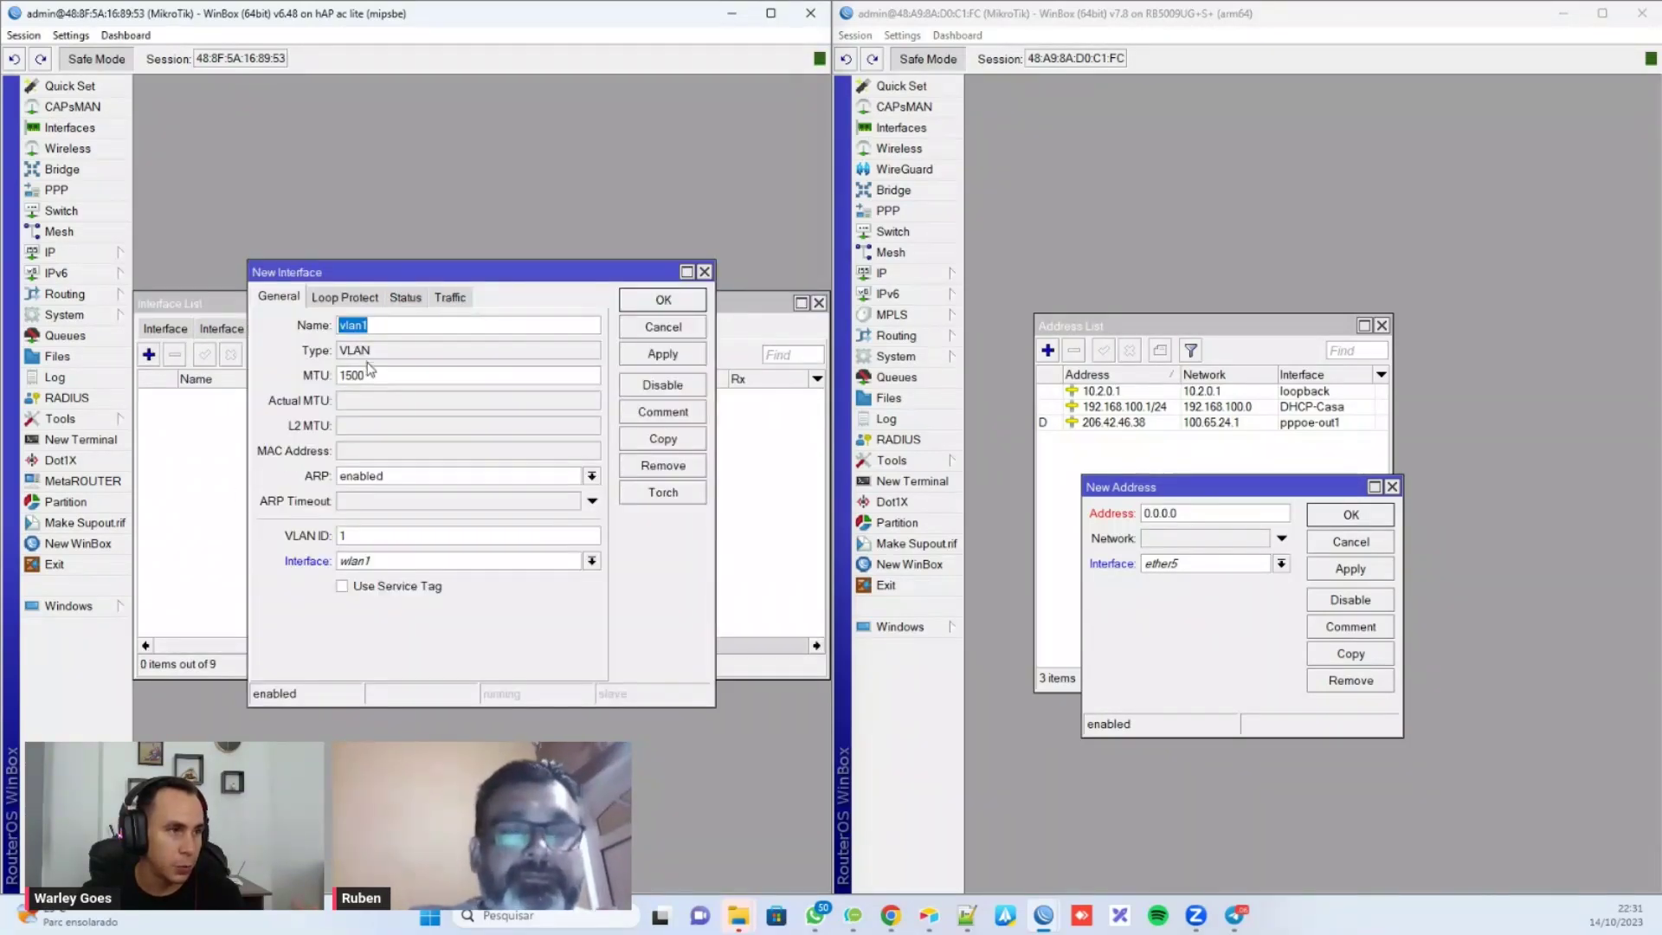
{"action": "left_click", "coordinate": [395, 325]}
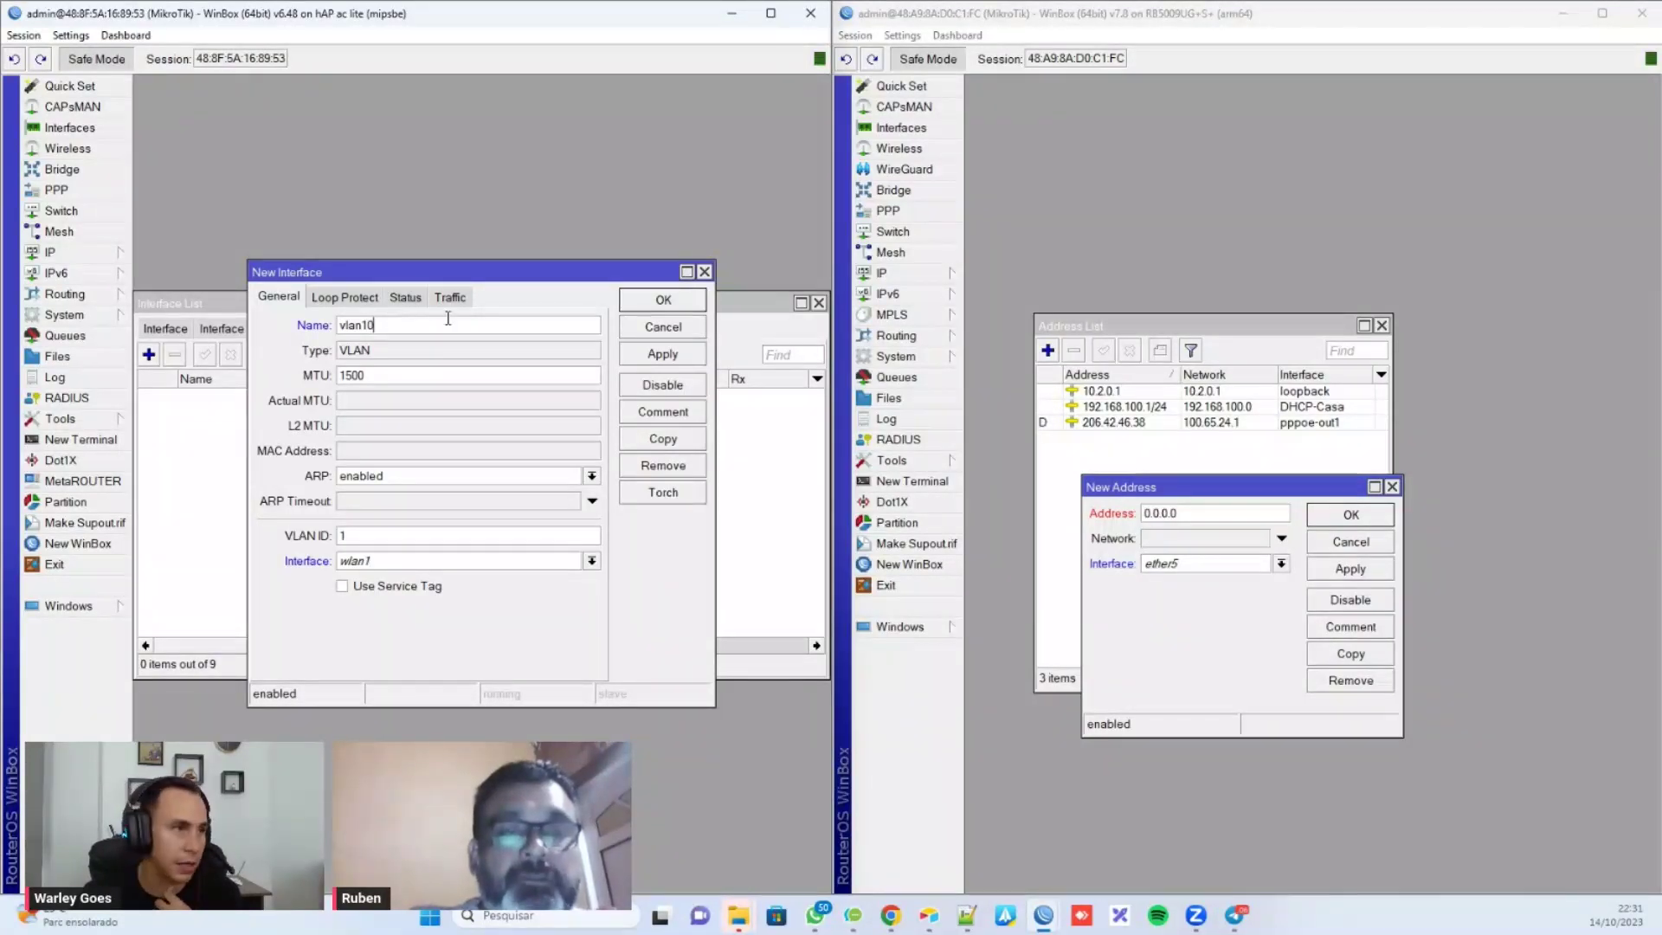
{"action": "left_click", "coordinate": [346, 535]}
{"action": "type", "text": "0"}
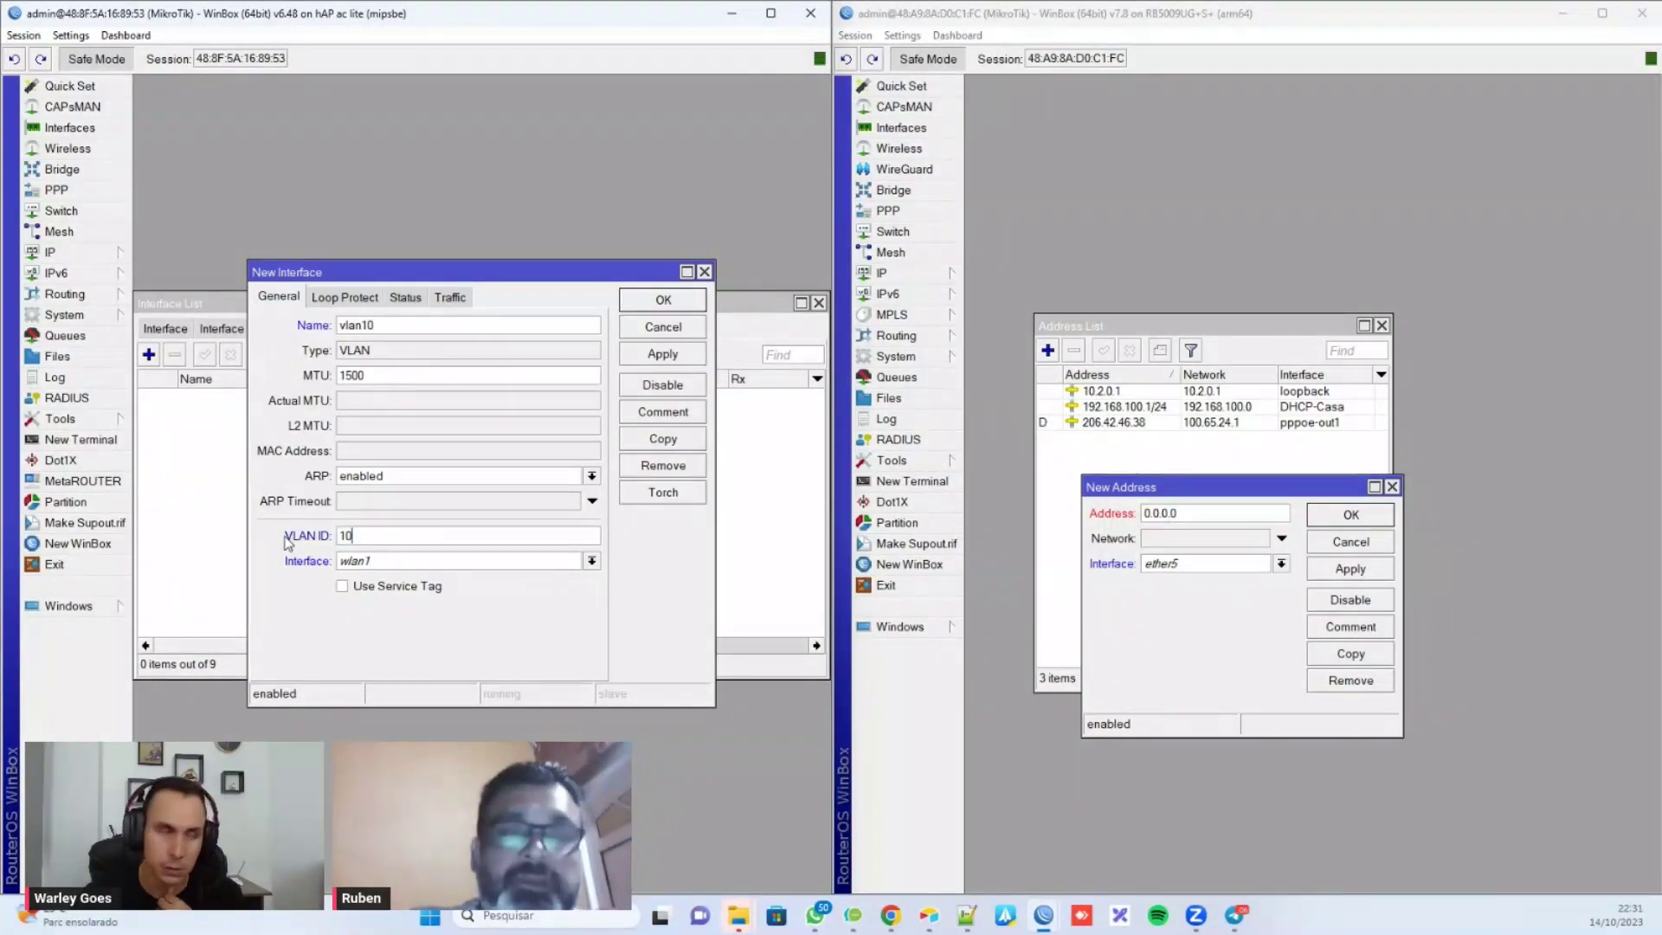
{"action": "left_click", "coordinate": [390, 561]}
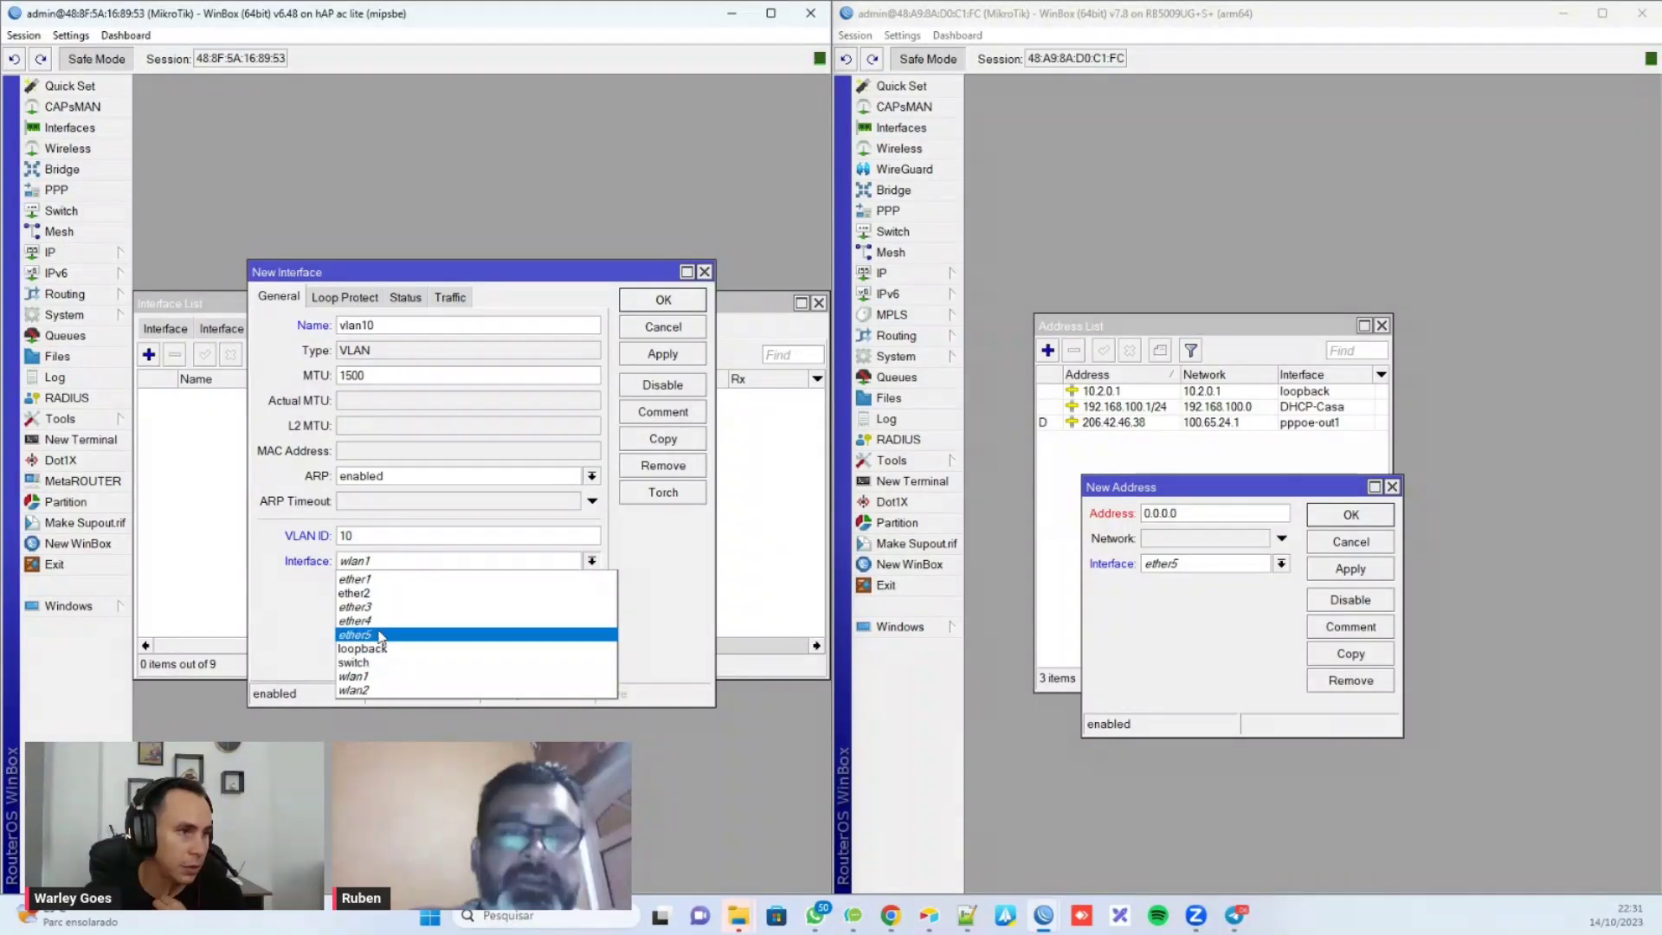
{"action": "left_click", "coordinate": [381, 637]}
{"action": "left_click", "coordinate": [663, 300]}
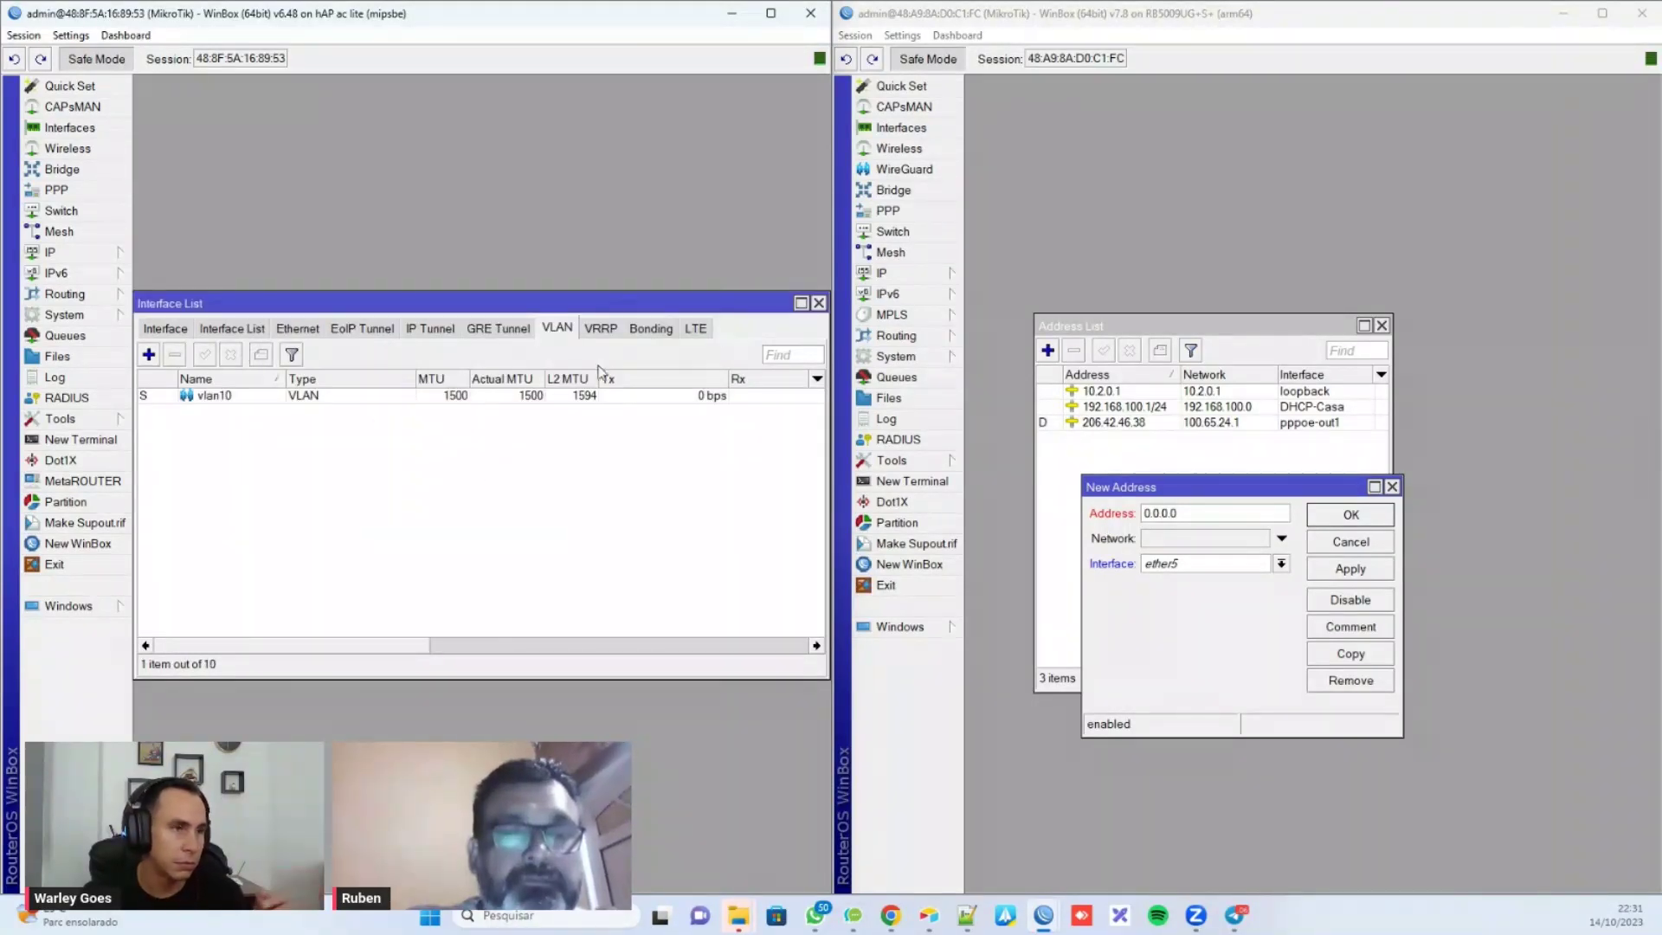
{"action": "left_click", "coordinate": [818, 303]}
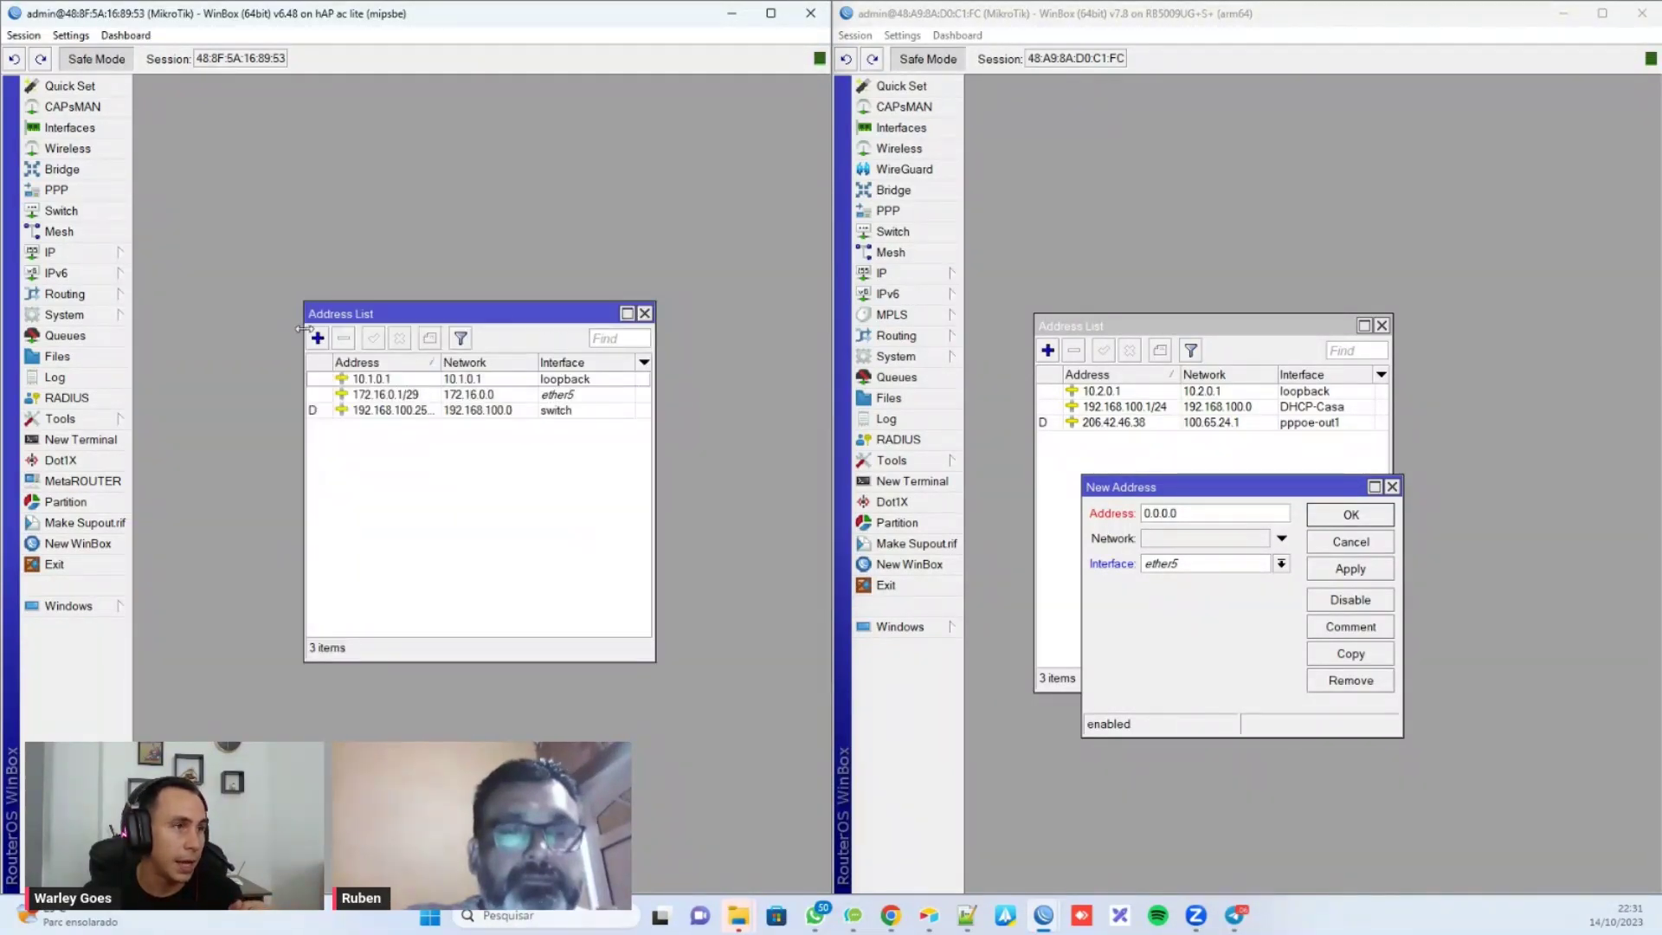
Step: Create a second VLAN interface named vlan20 with VLAN ID 20 on ether5 of the hAP ac lite
{"action": "left_click", "coordinate": [69, 129]}
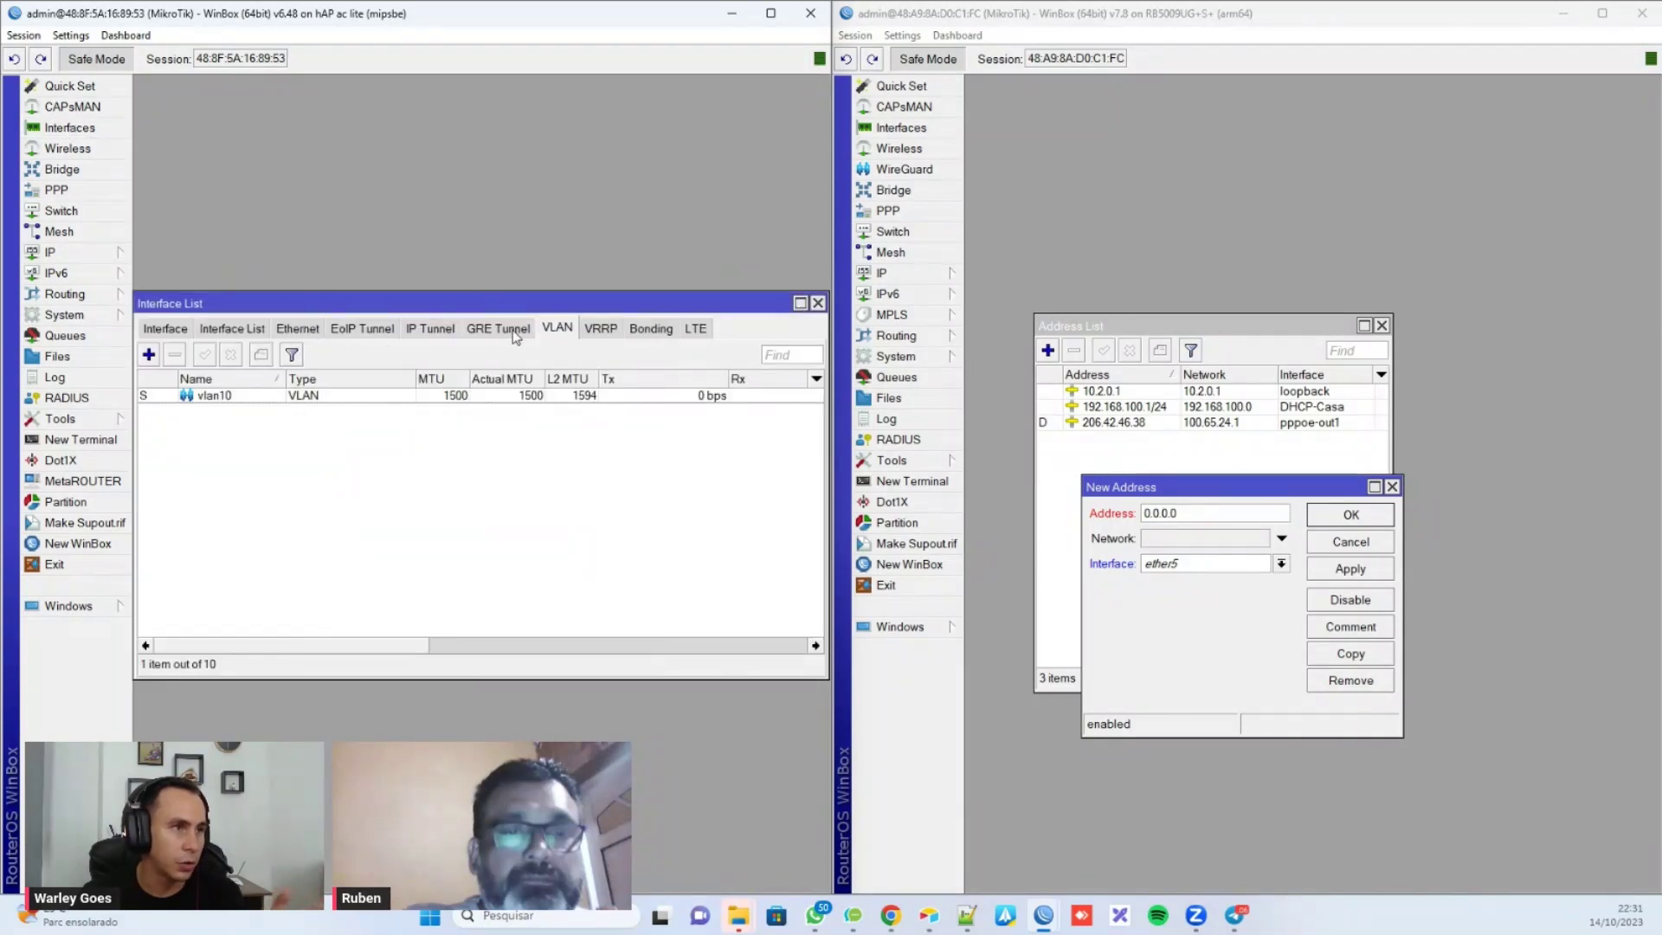
{"action": "left_click", "coordinate": [149, 354]}
{"action": "left_click", "coordinate": [405, 326]}
{"action": "key", "text": "BackSpace"}
{"action": "type", "text": "20"}
{"action": "double_click", "coordinate": [380, 534]}
{"action": "type", "text": "20"}
{"action": "left_click", "coordinate": [413, 558]}
{"action": "left_click", "coordinate": [387, 637]}
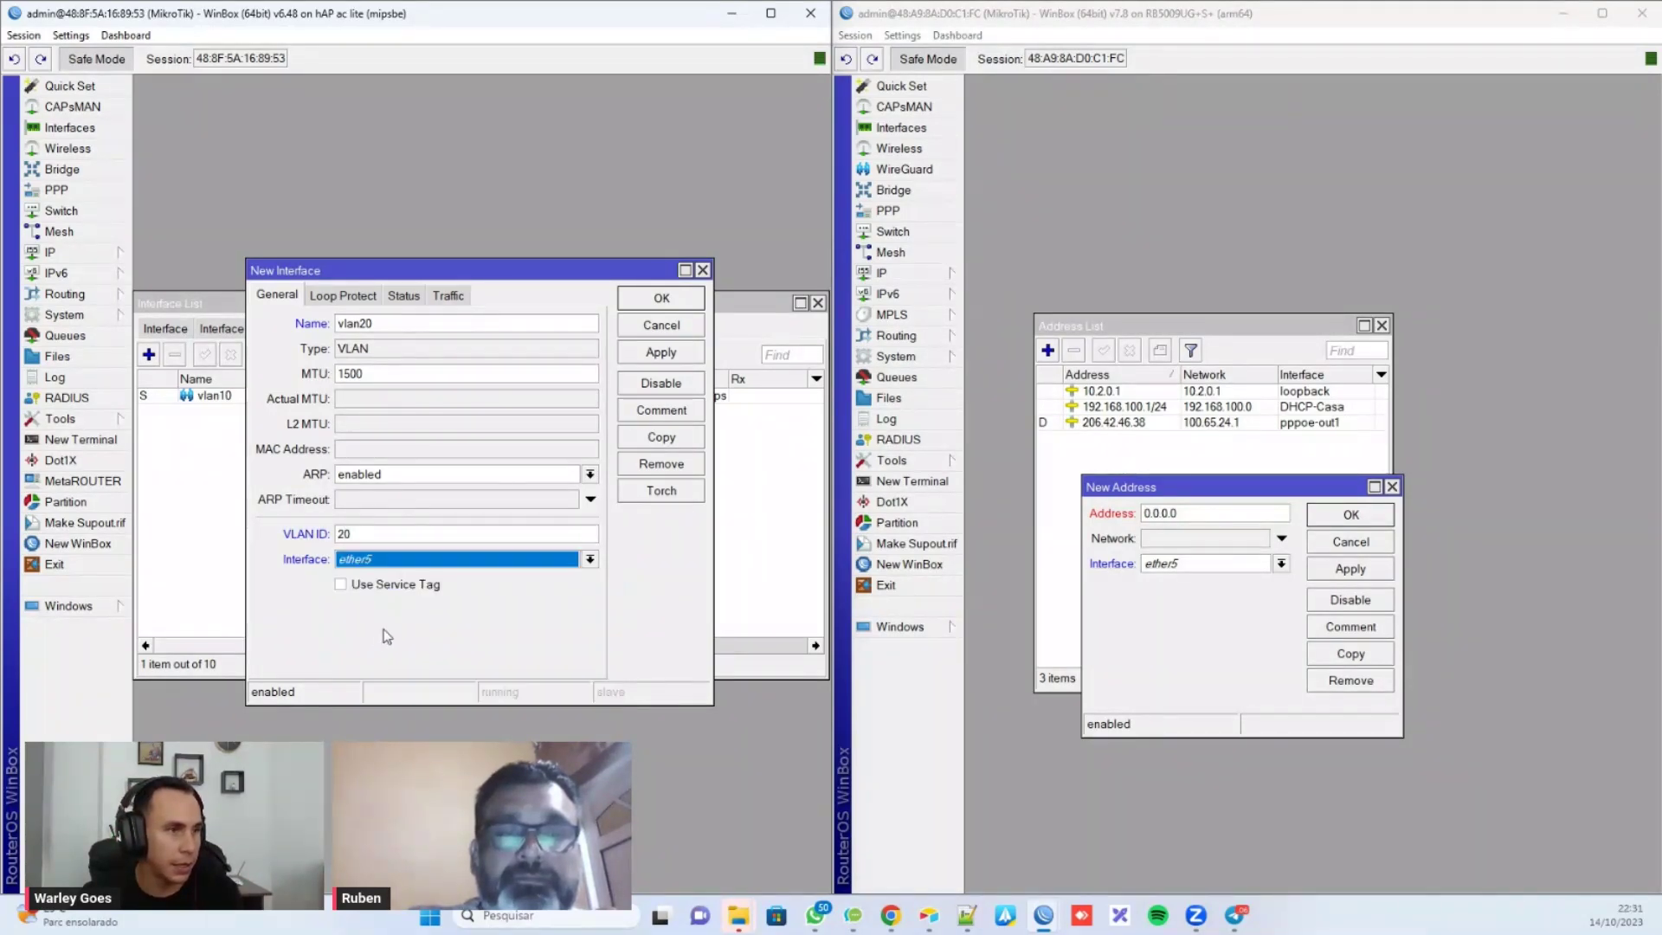
{"action": "left_click", "coordinate": [661, 352]}
{"action": "left_click", "coordinate": [661, 298]}
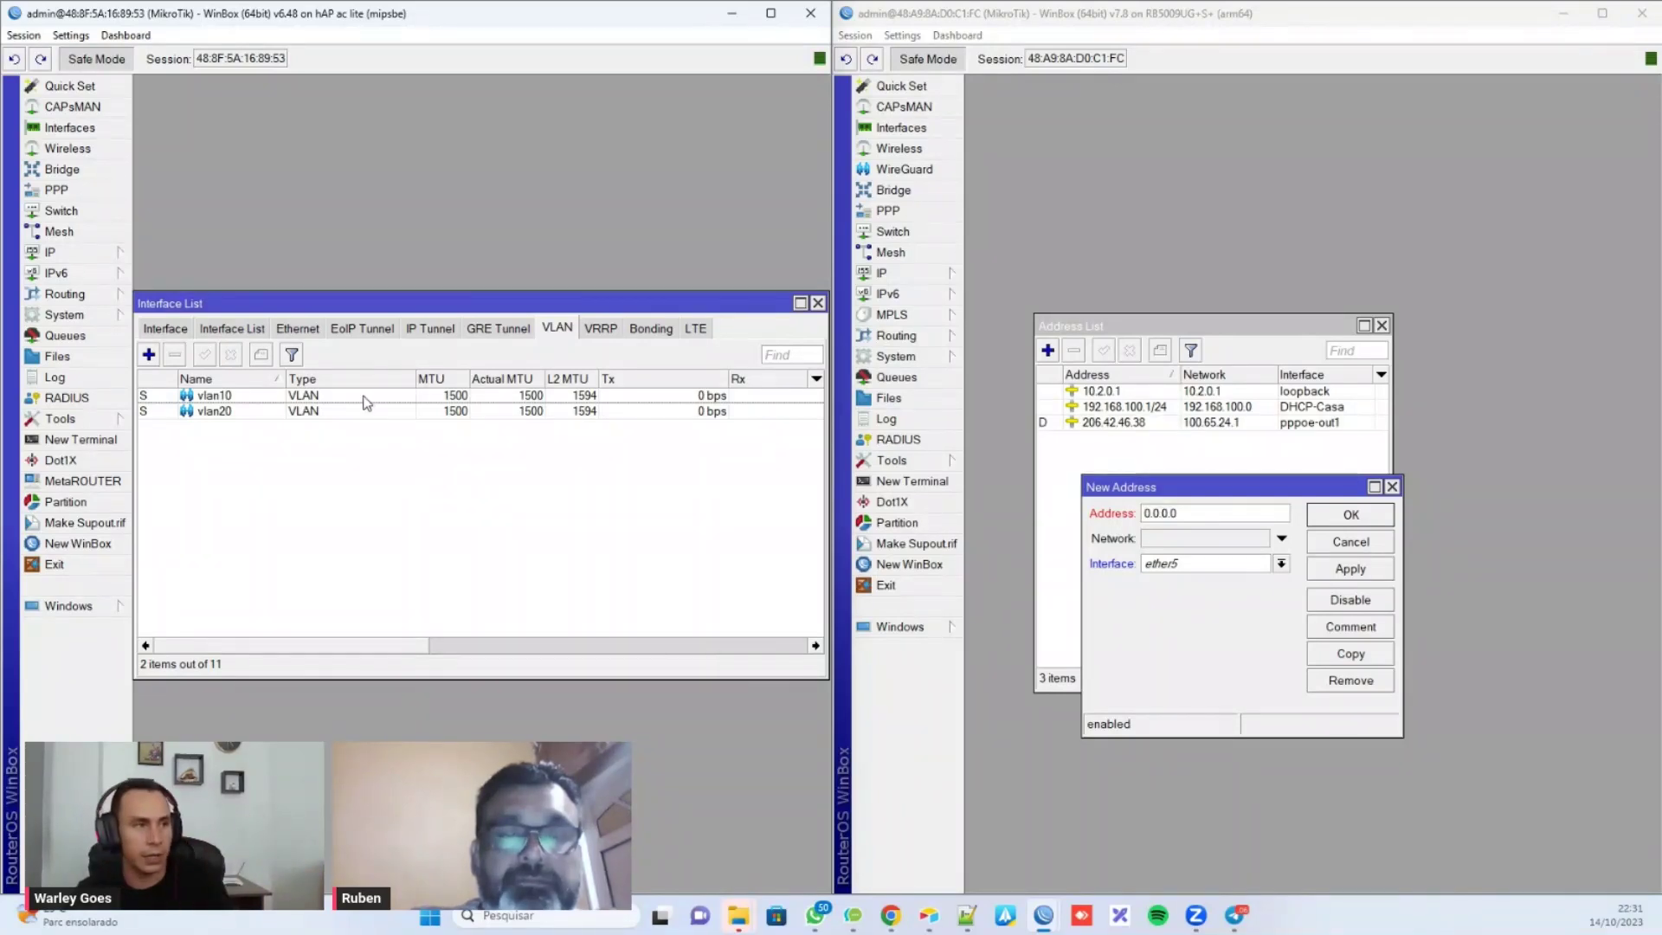
Step: Reassign the 172.16.0.1/29 address on the hAP ac lite to the vlan10 interface and close its address list
{"action": "left_click", "coordinate": [52, 252]}
{"action": "left_click", "coordinate": [173, 293]}
{"action": "double_click", "coordinate": [372, 395]}
{"action": "left_click", "coordinate": [533, 445]}
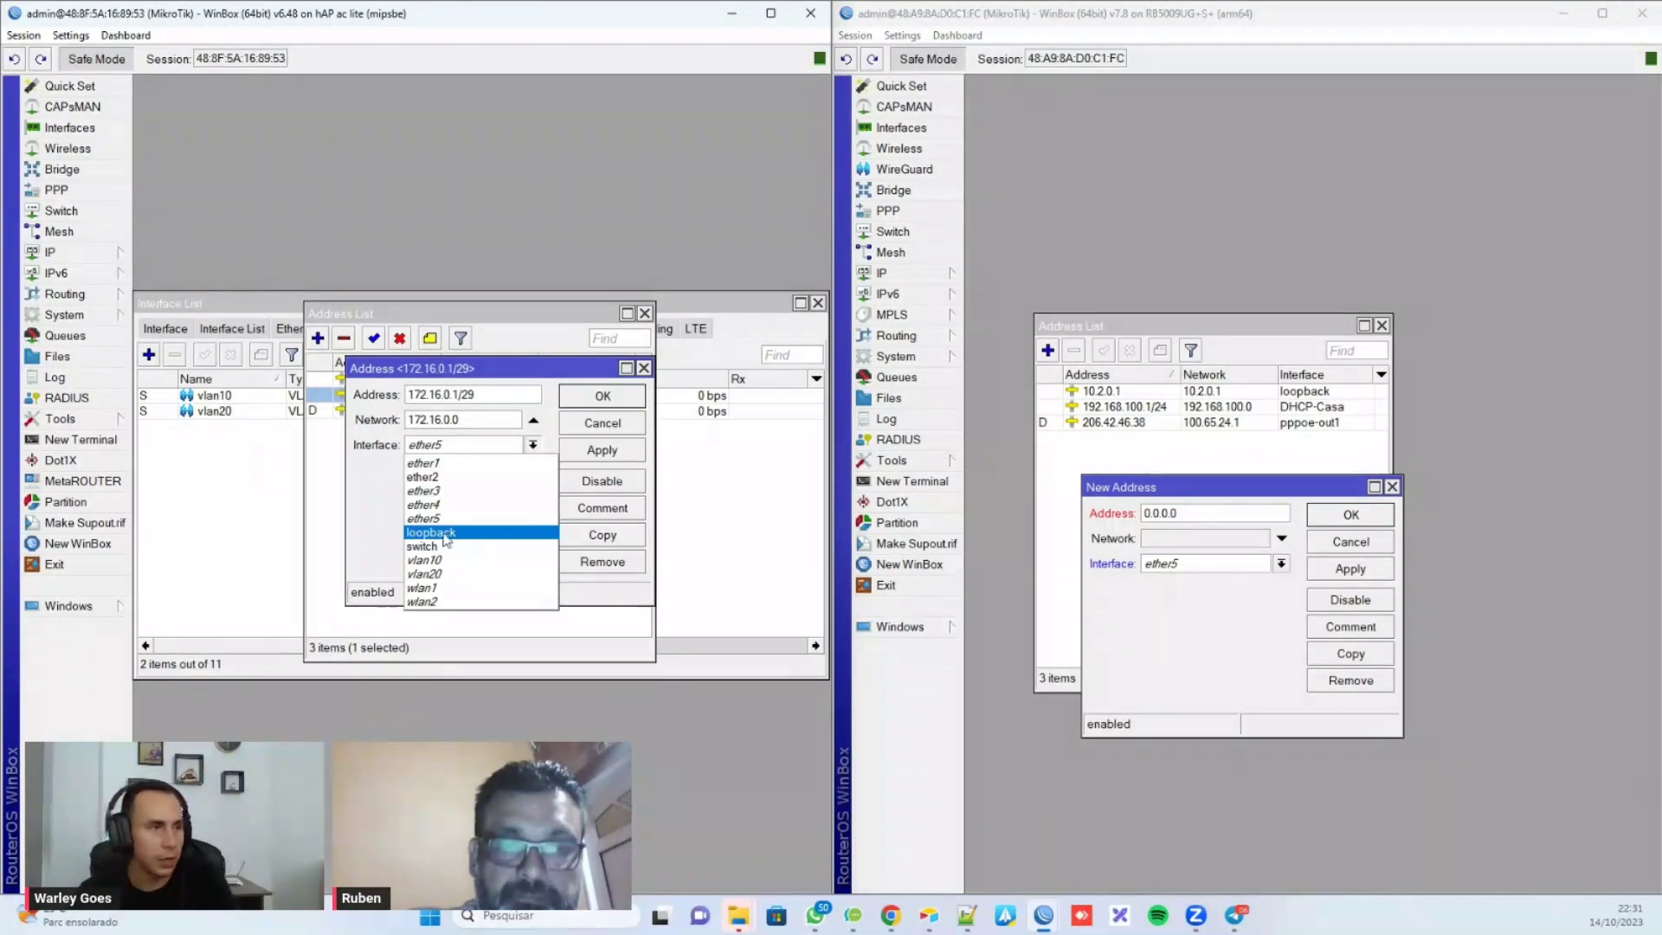
{"action": "left_click", "coordinate": [455, 560]}
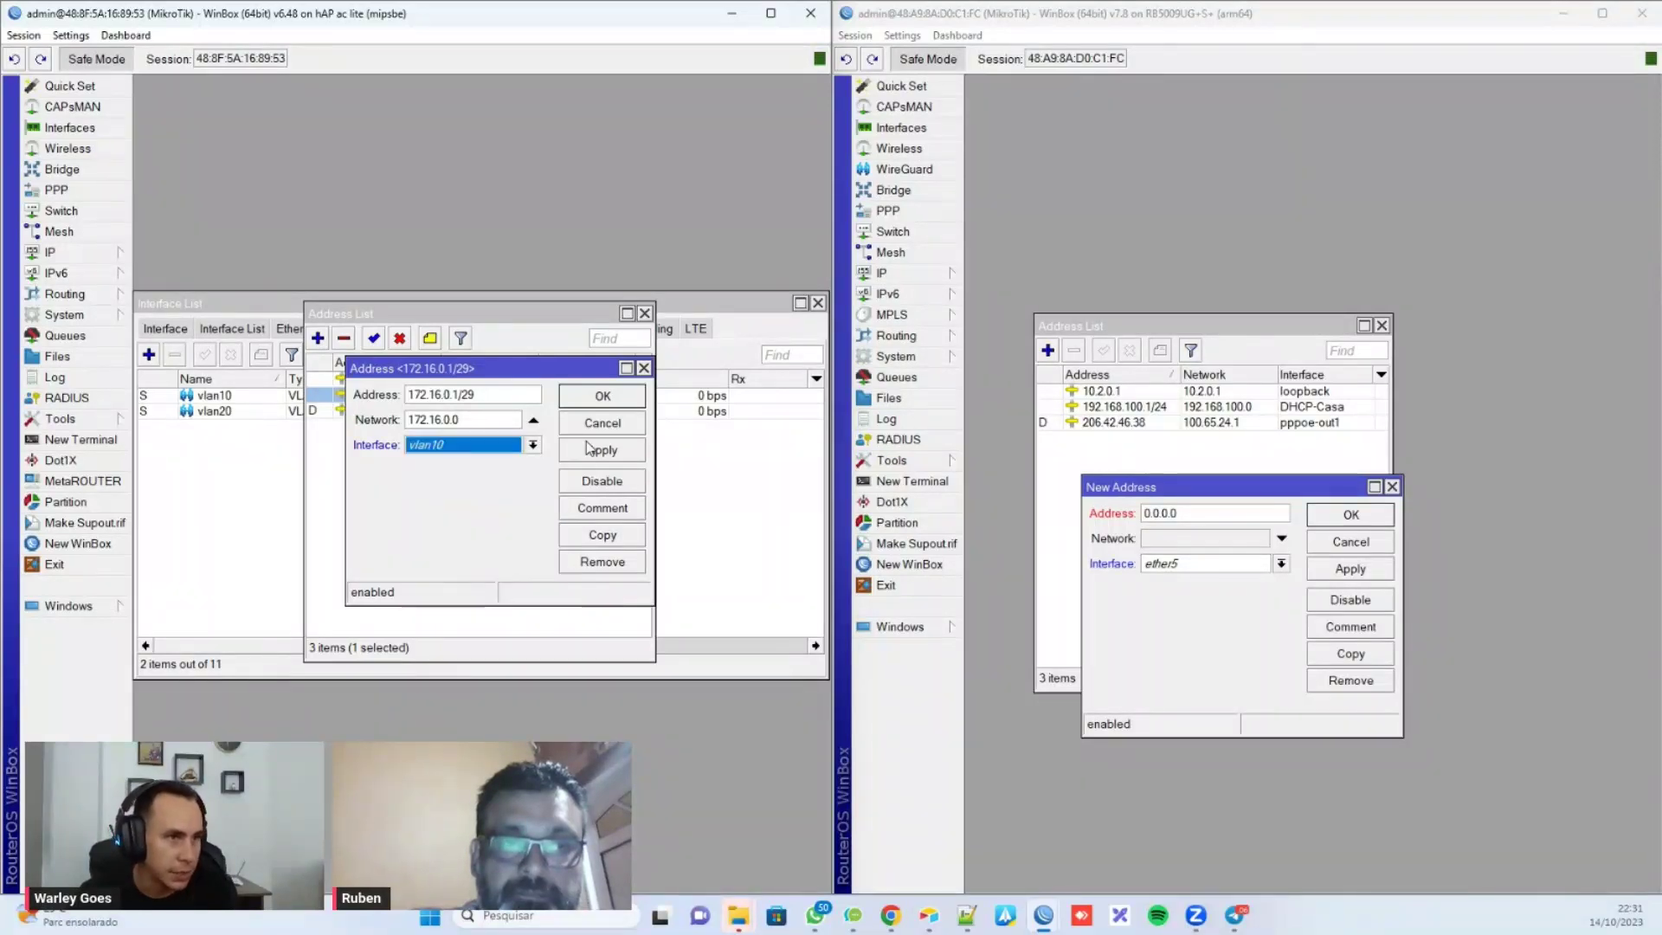
{"action": "left_click", "coordinate": [598, 399]}
{"action": "left_click", "coordinate": [644, 313]}
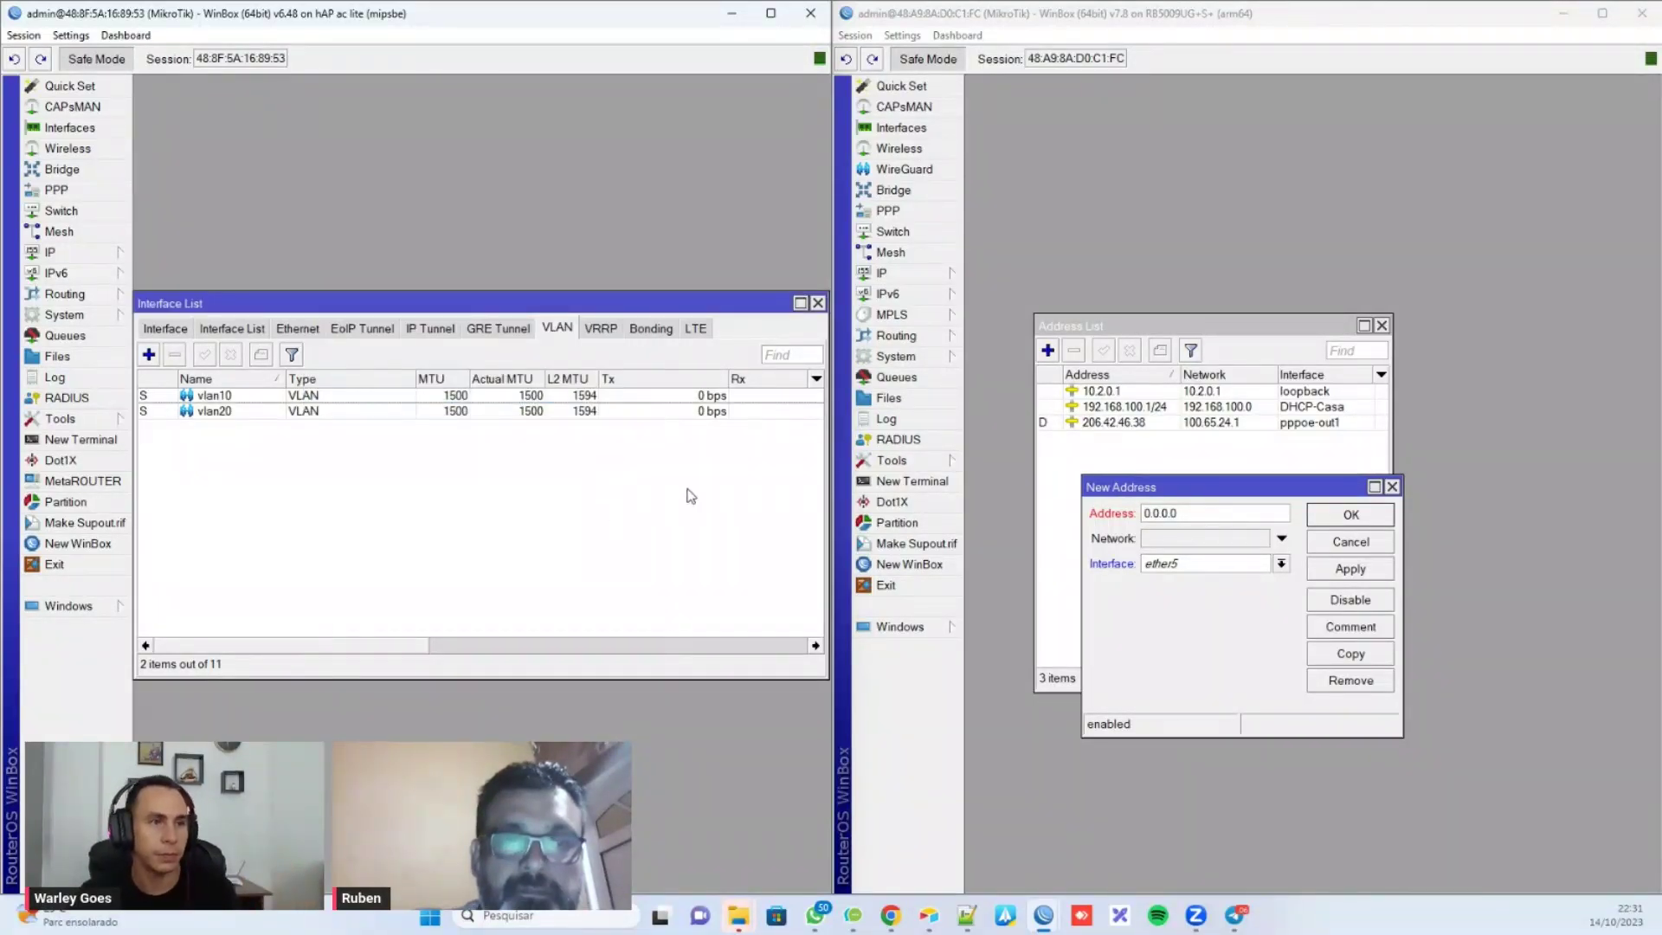
Step: Set the pending RB5009 address entry to 172.16.0.2/29, keep ether5 as its interface, and save it
{"action": "left_click", "coordinate": [1198, 514]}
{"action": "type", "text": "172.16.0."}
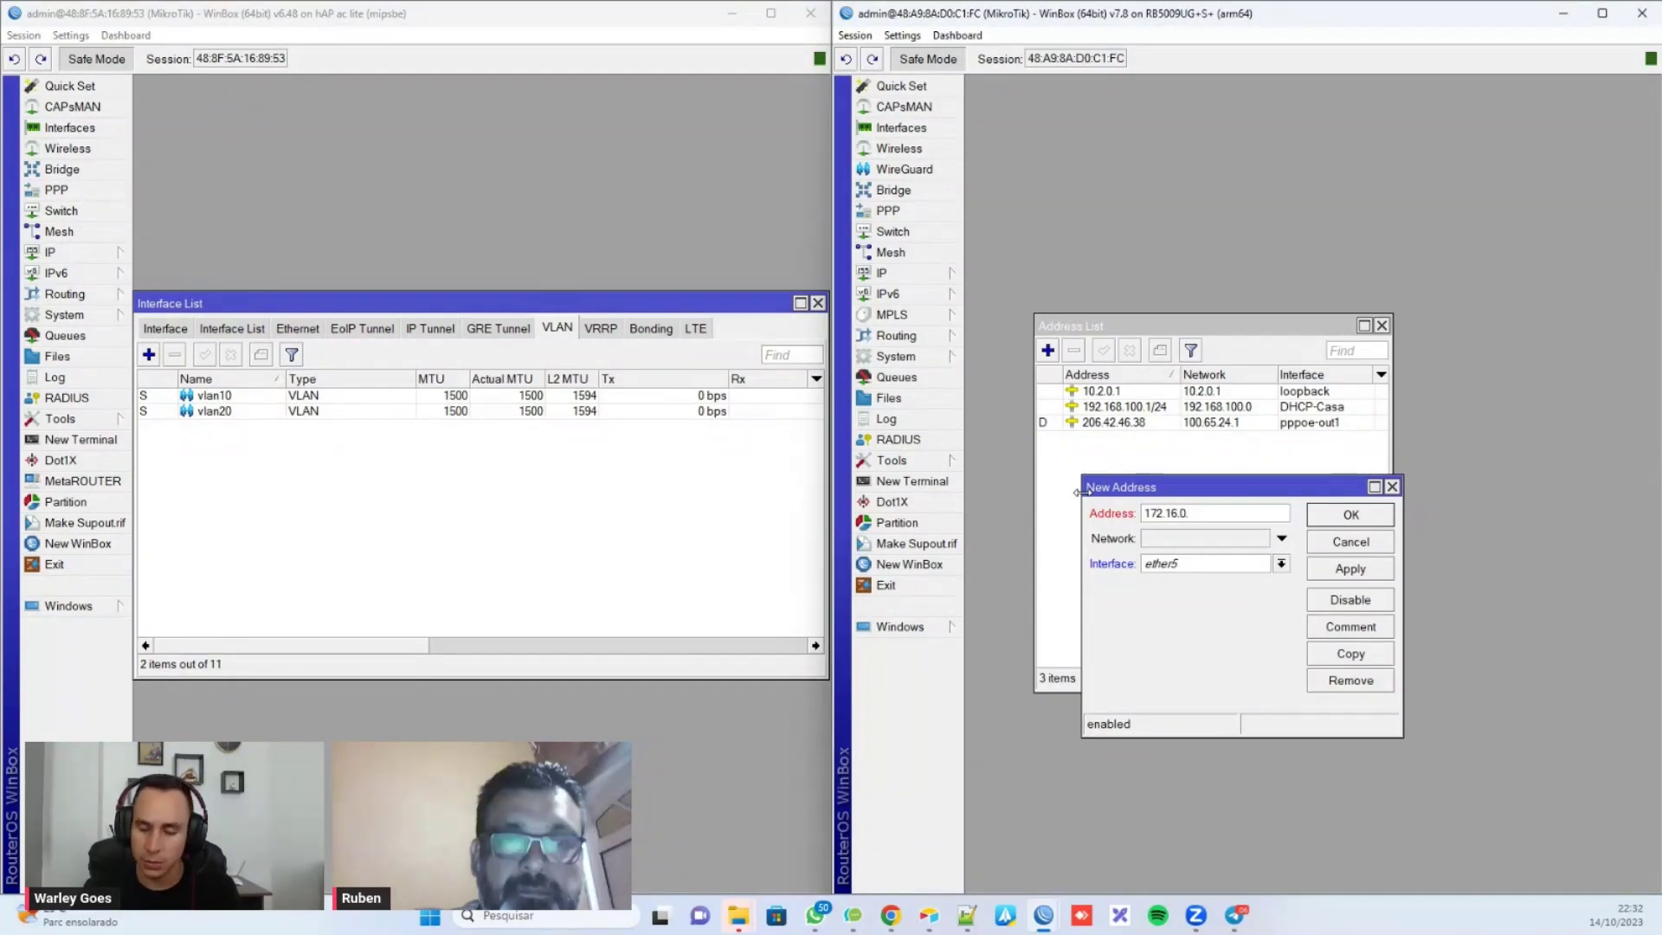
{"action": "type", "text": "2/29"}
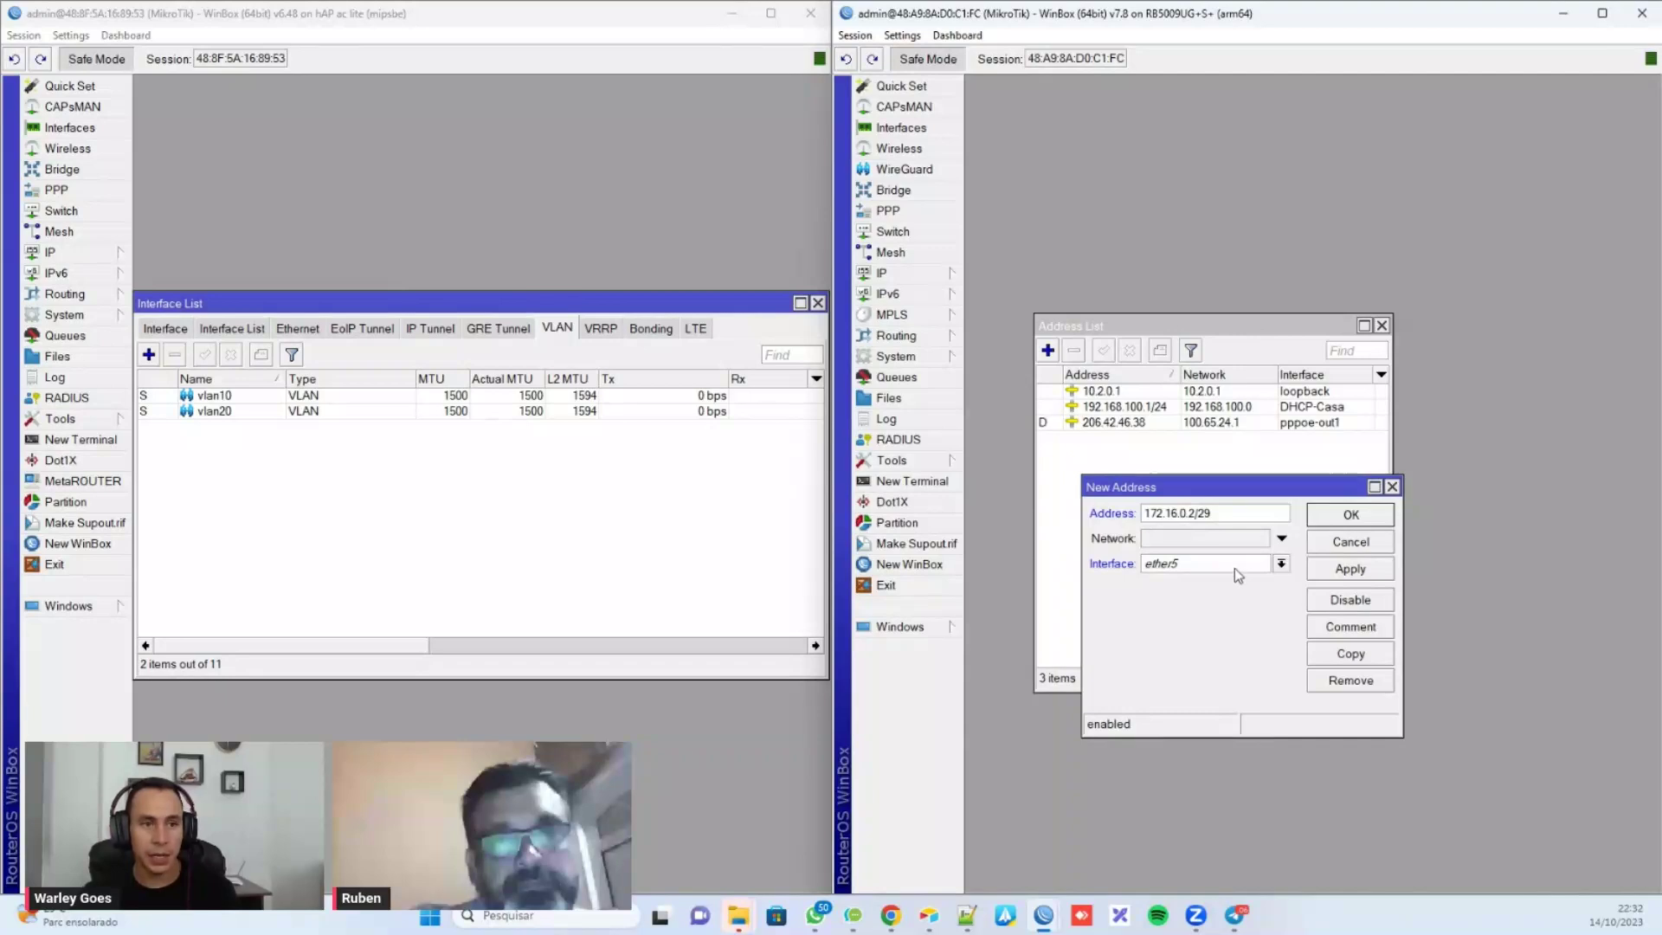
{"action": "left_click", "coordinate": [1240, 563]}
{"action": "left_click", "coordinate": [1239, 564]}
{"action": "left_click", "coordinate": [1360, 569]}
{"action": "left_click", "coordinate": [1350, 514]}
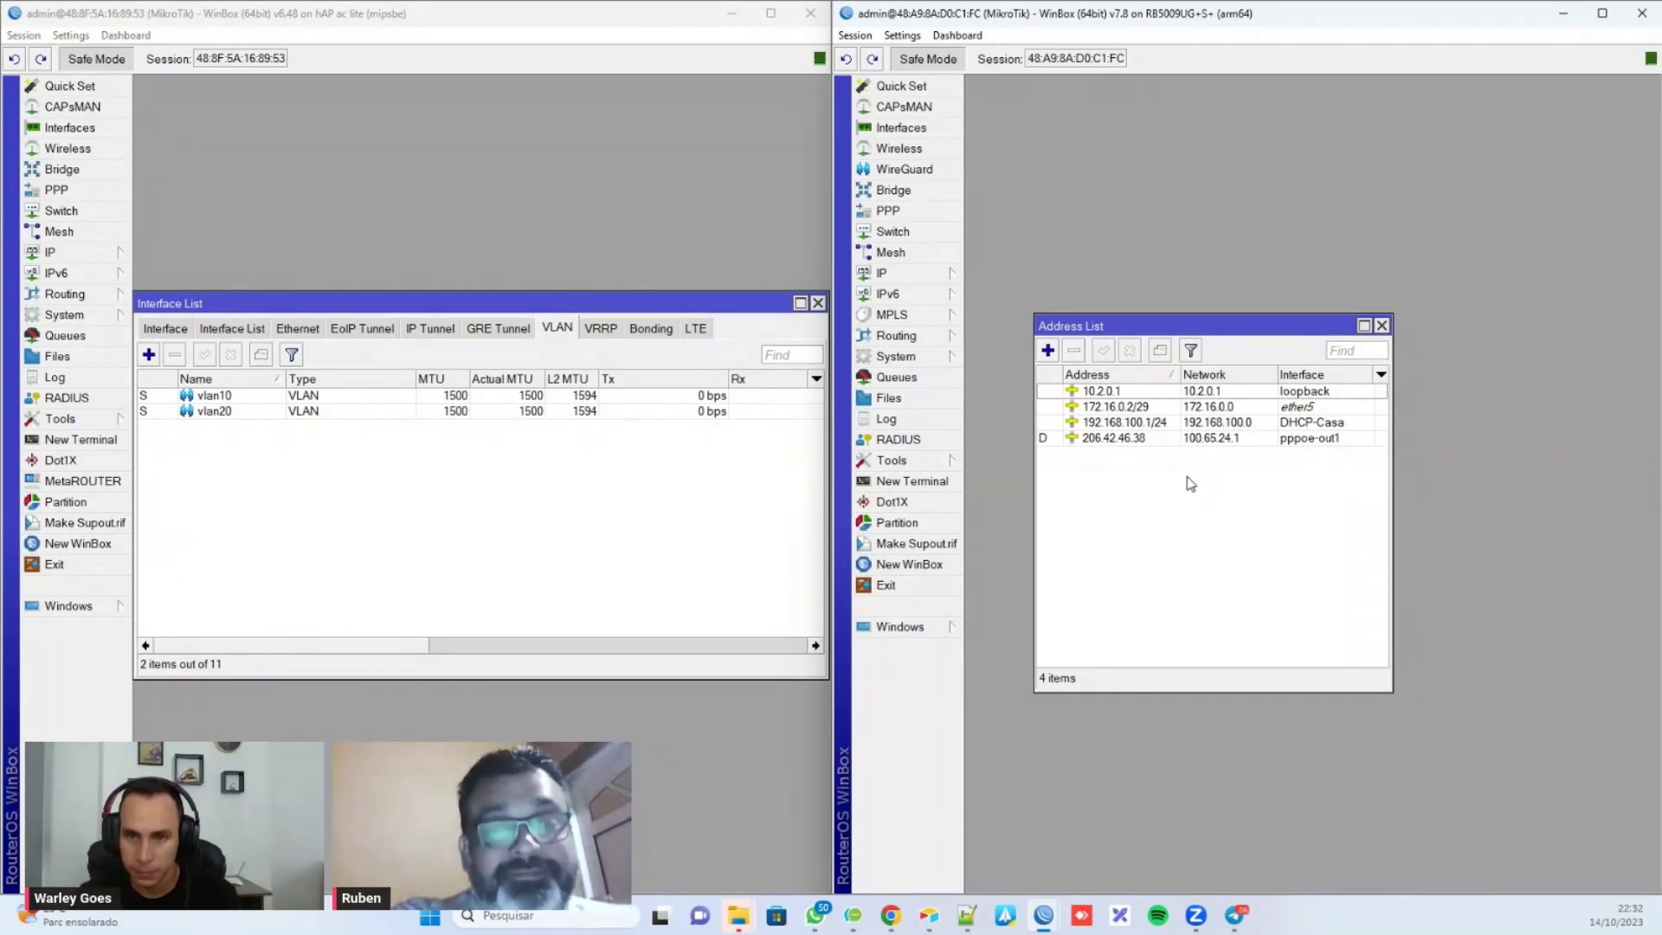
Step: Review the entries in the RB5009 address list, including the ether5 and pppoe-out1 addresses
{"action": "left_click", "coordinate": [1112, 407]}
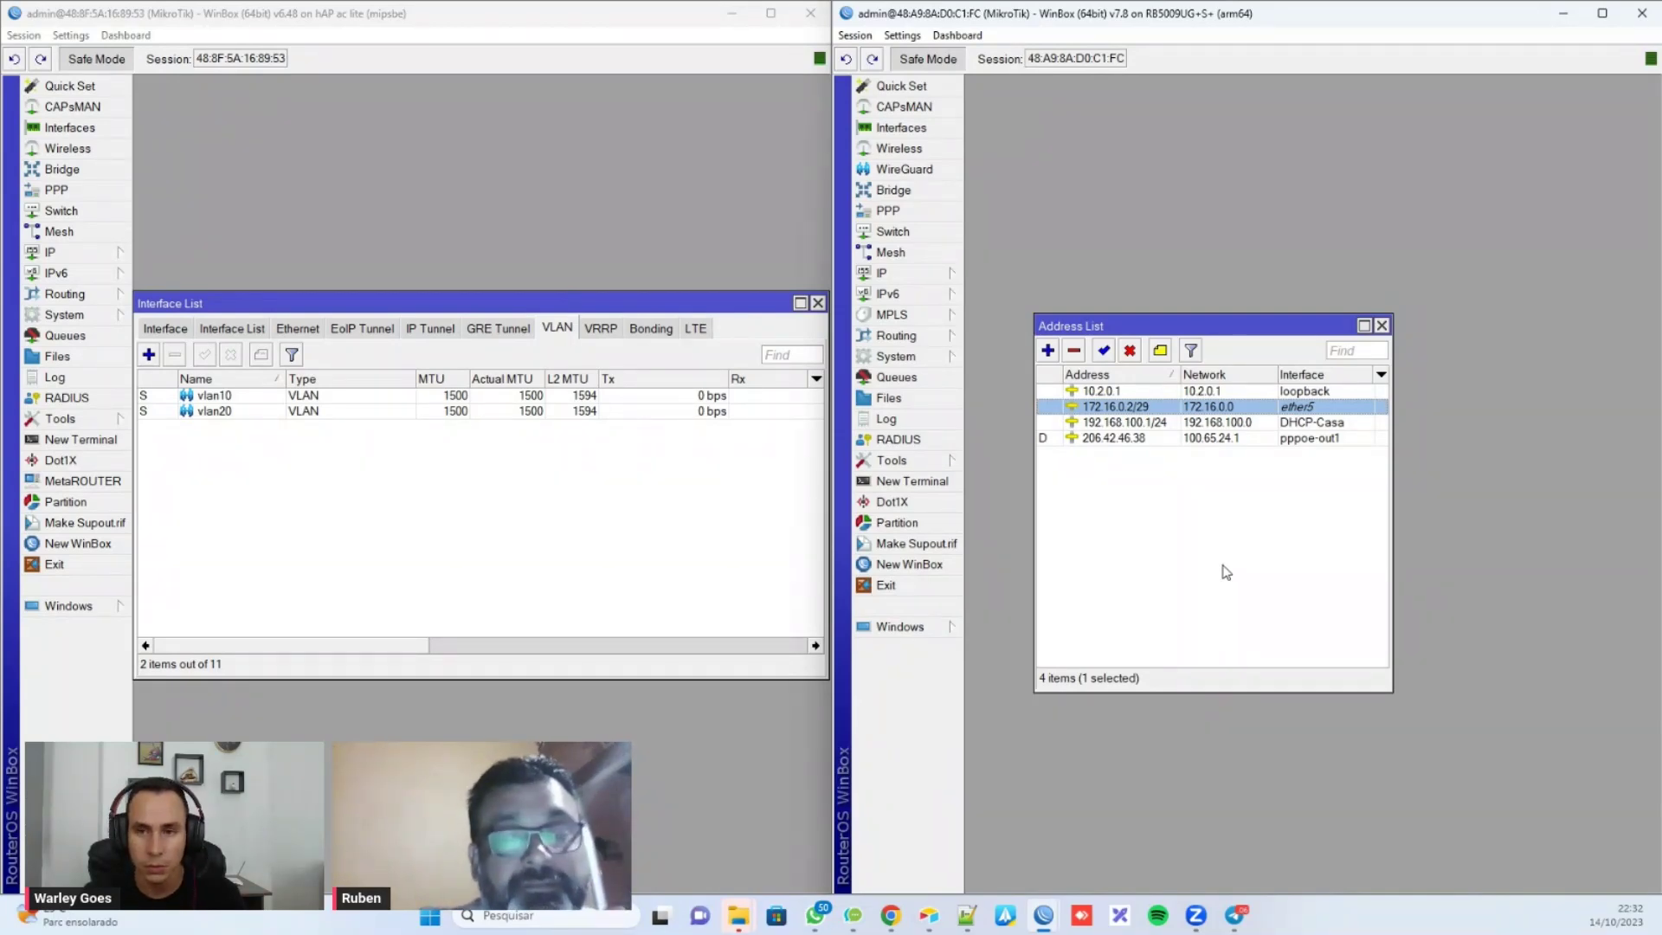
{"action": "left_click", "coordinate": [1229, 574]}
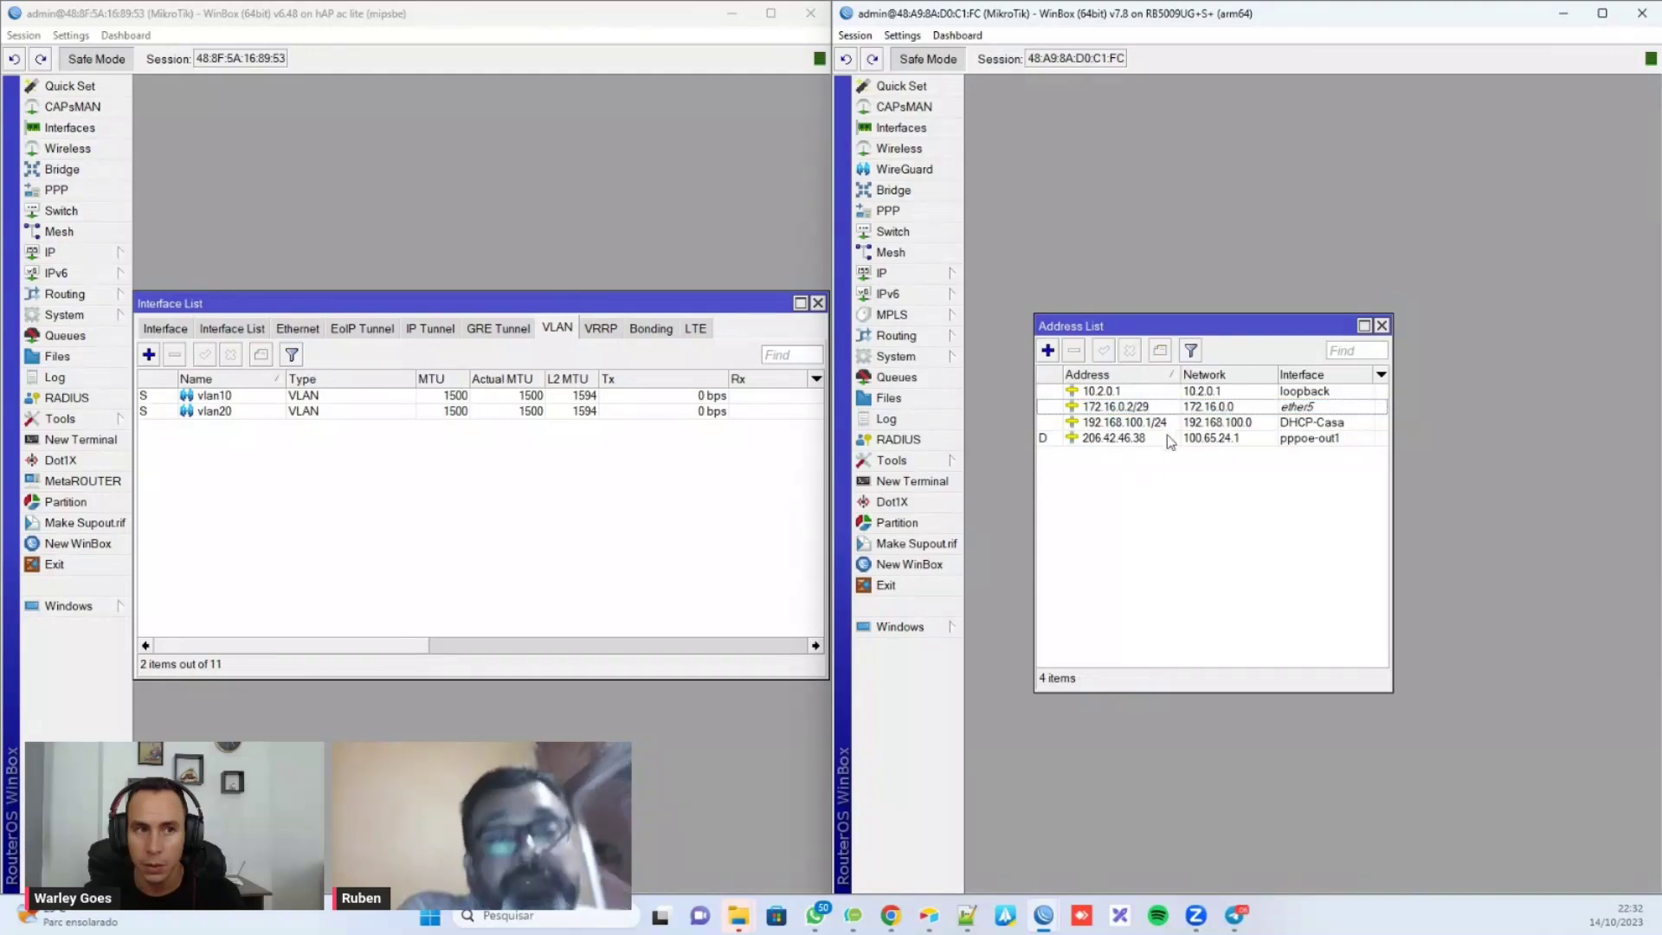
{"action": "left_click", "coordinate": [1129, 439]}
{"action": "left_click", "coordinate": [1113, 375]}
{"action": "left_click", "coordinate": [1113, 375]}
{"action": "left_click", "coordinate": [1114, 406]}
{"action": "left_click", "coordinate": [1114, 438]}
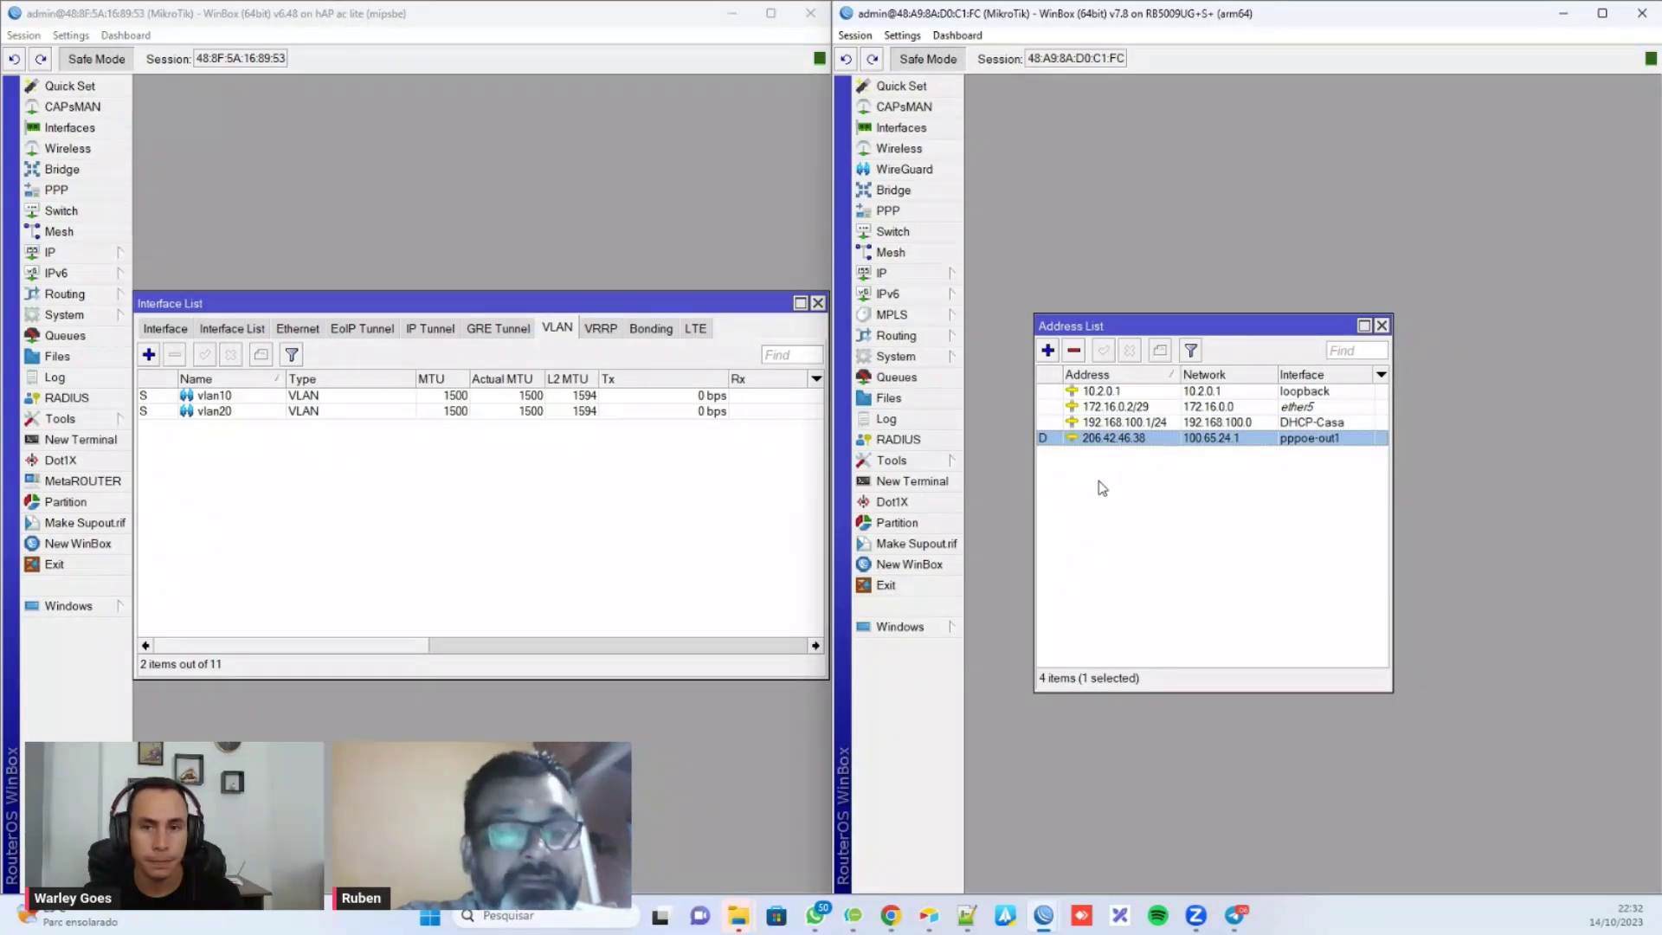
Step: Close the interface list on the hAP ac lite and the address list on the RB5009
{"action": "left_click", "coordinate": [237, 412]}
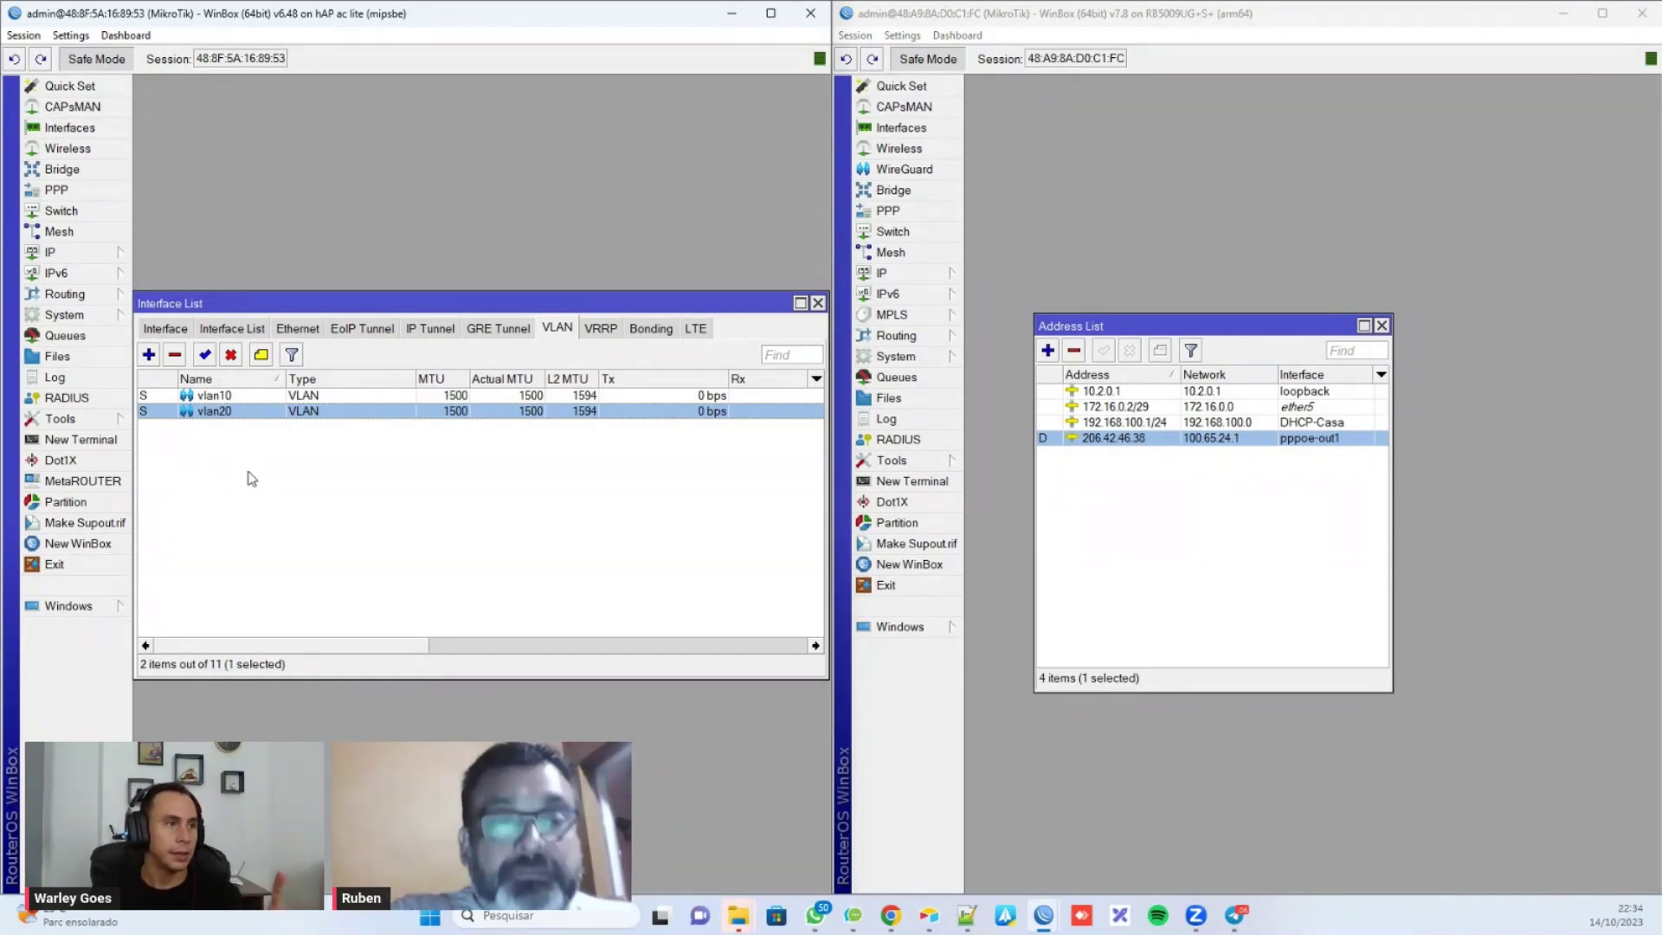
{"action": "left_click", "coordinate": [818, 303]}
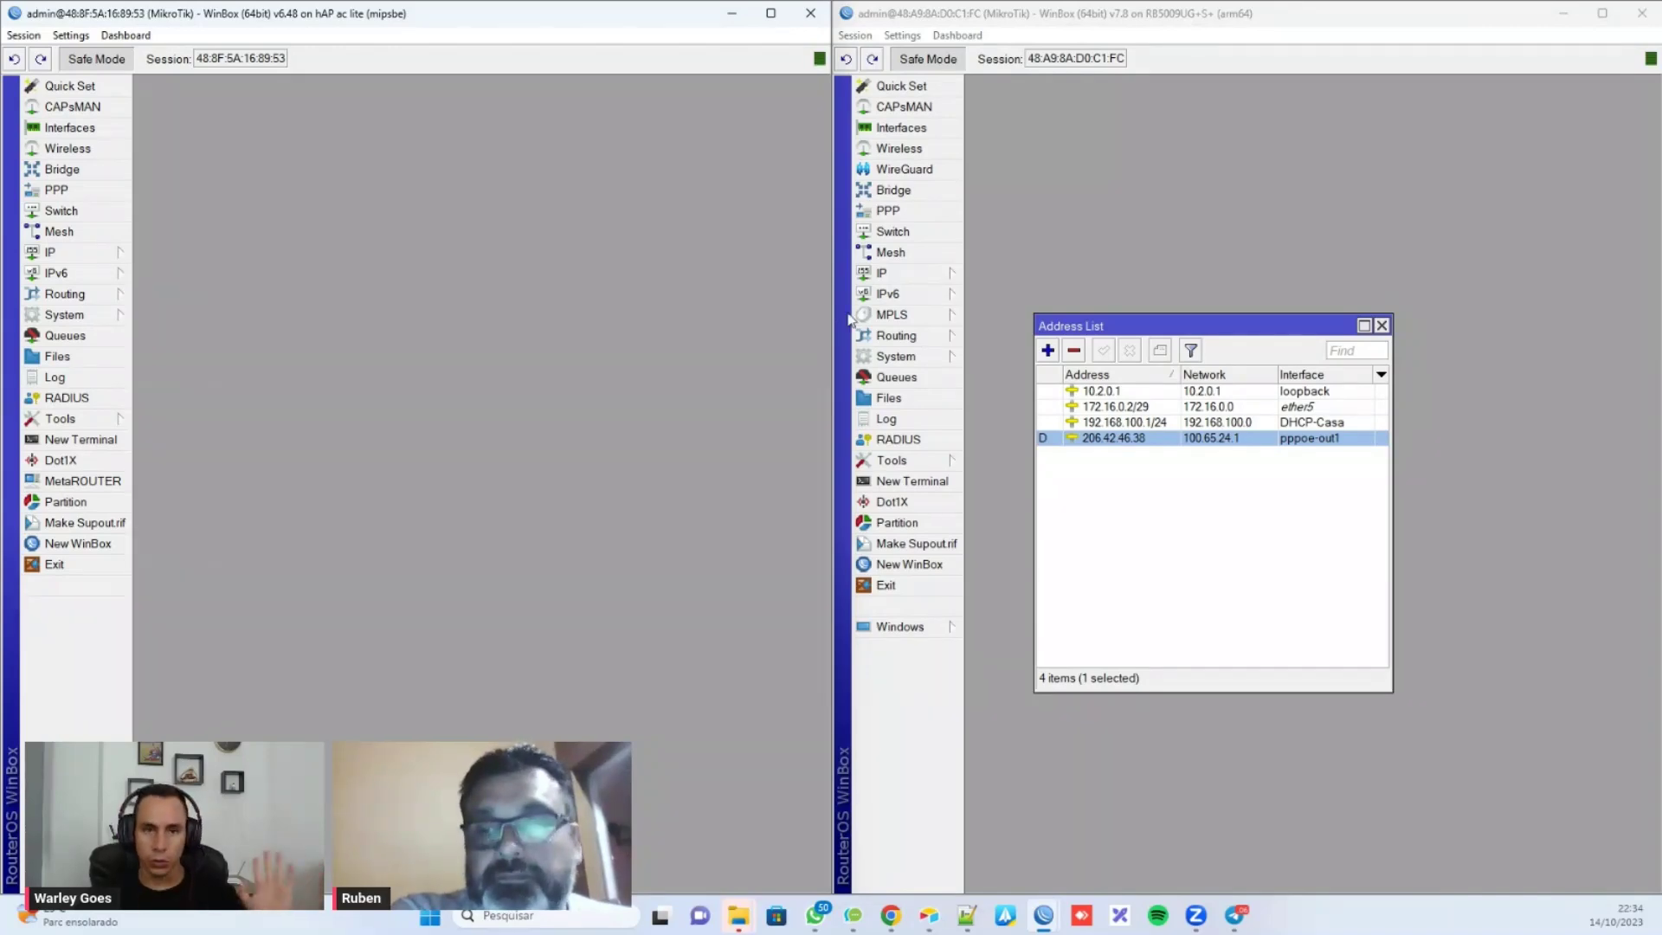
{"action": "left_click", "coordinate": [1382, 325]}
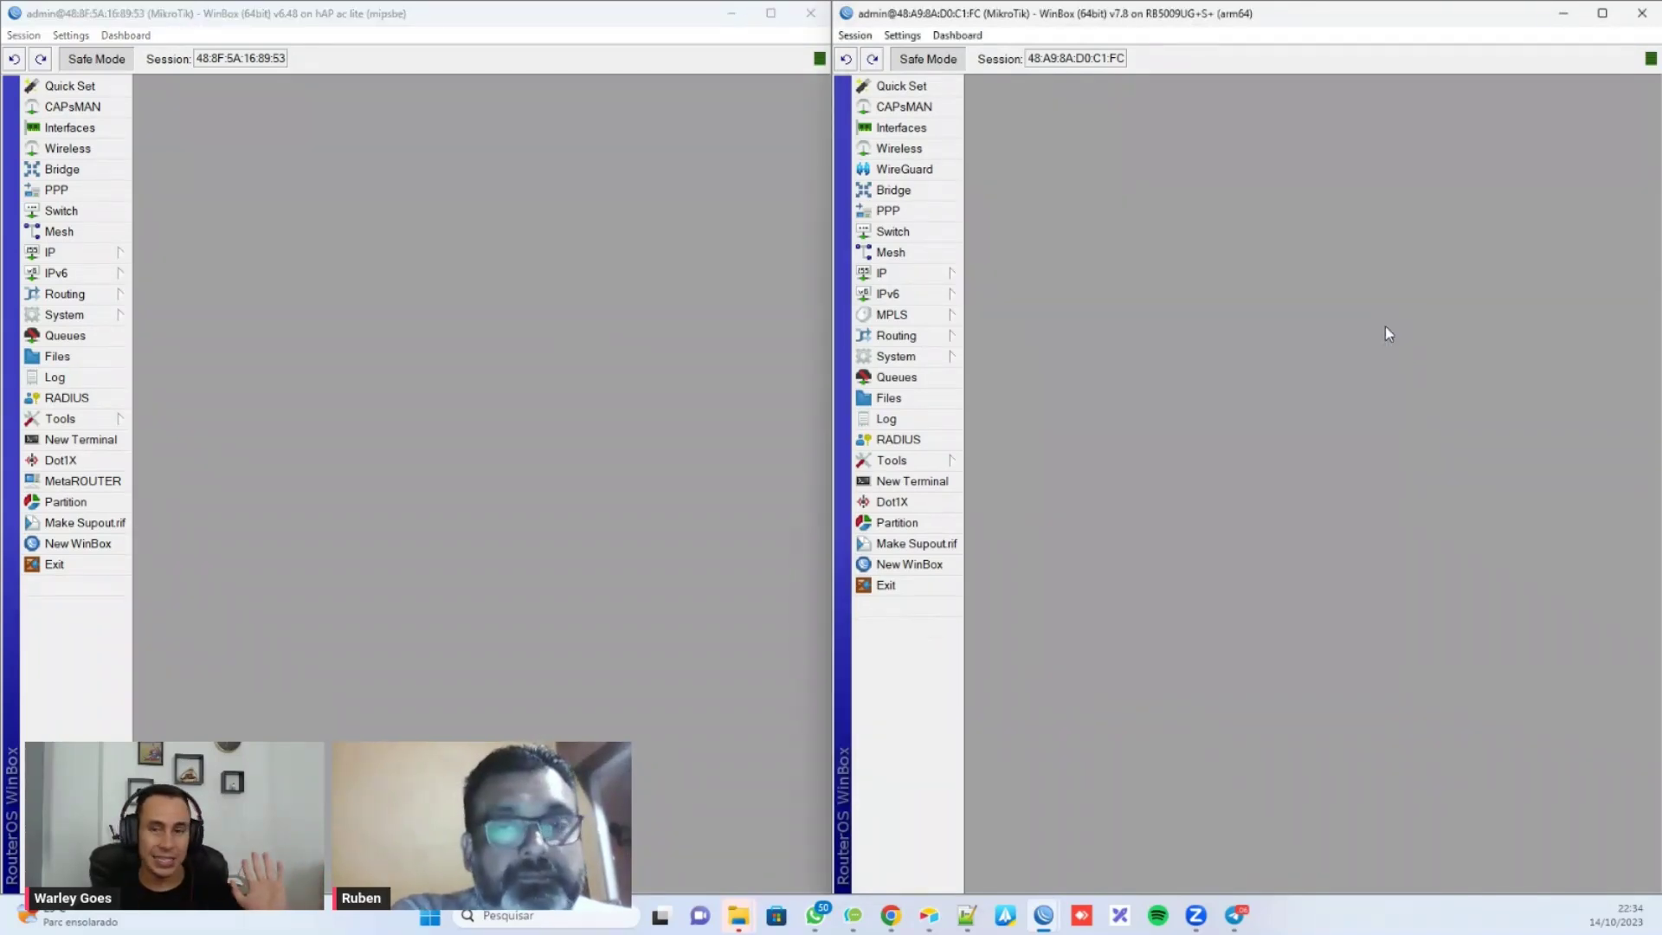
Step: Open the OSPF settings on both routers and show the OSPF instances of each
{"action": "left_click", "coordinate": [897, 336]}
{"action": "left_click", "coordinate": [997, 445]}
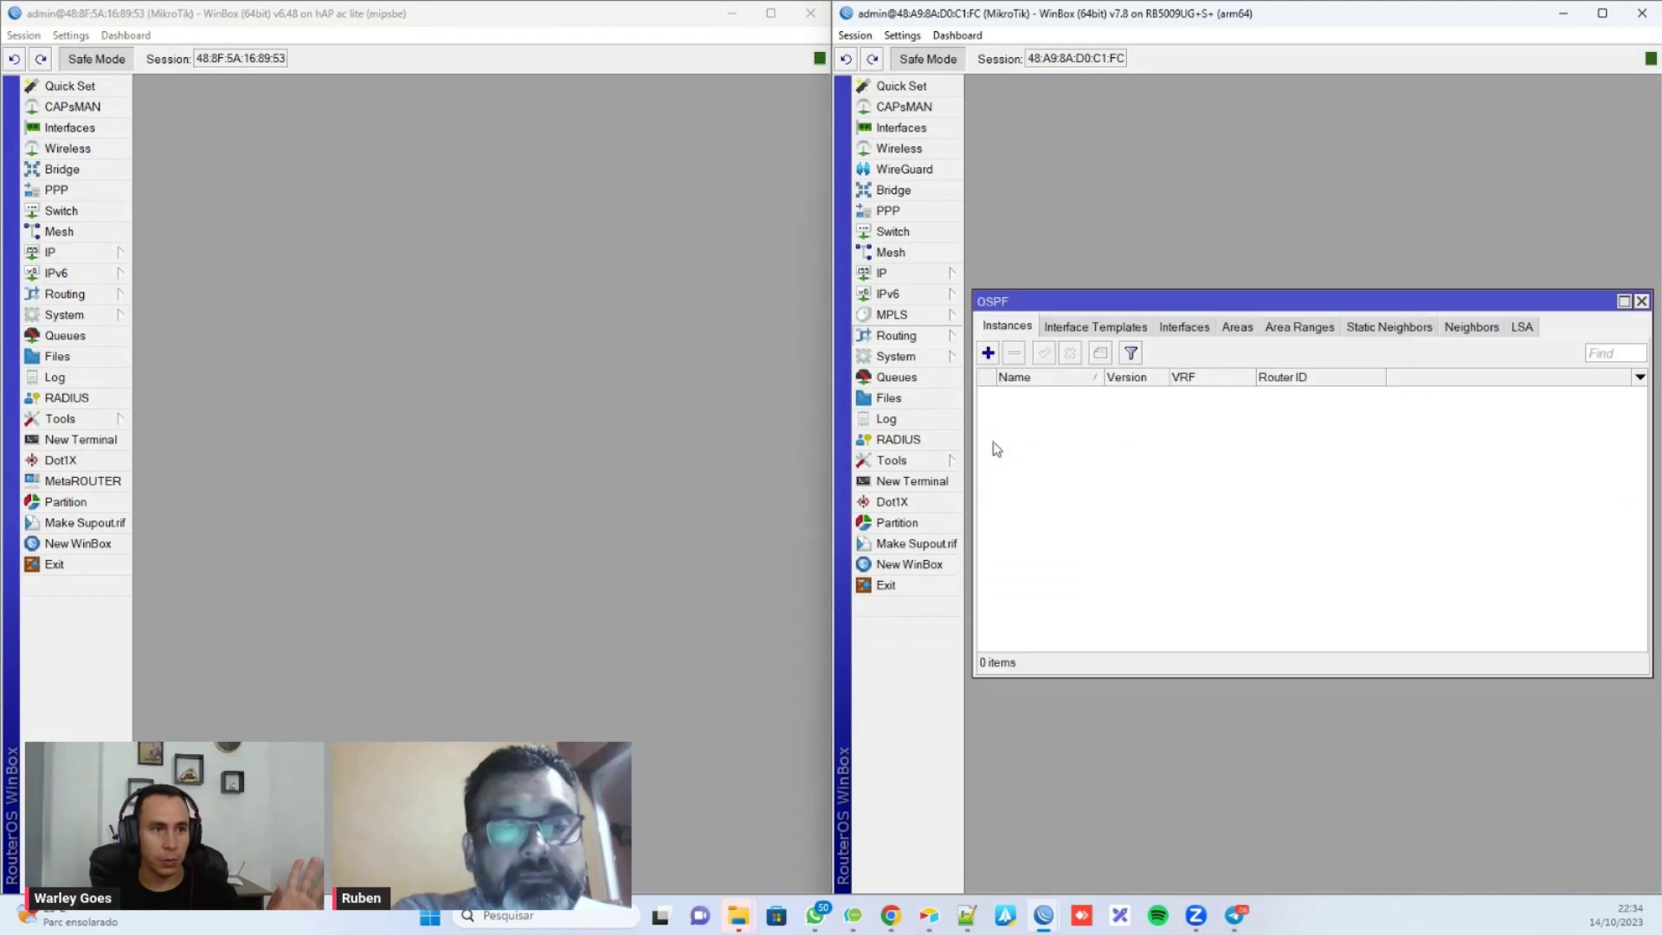
{"action": "left_click", "coordinate": [74, 295]}
{"action": "left_click", "coordinate": [206, 387]}
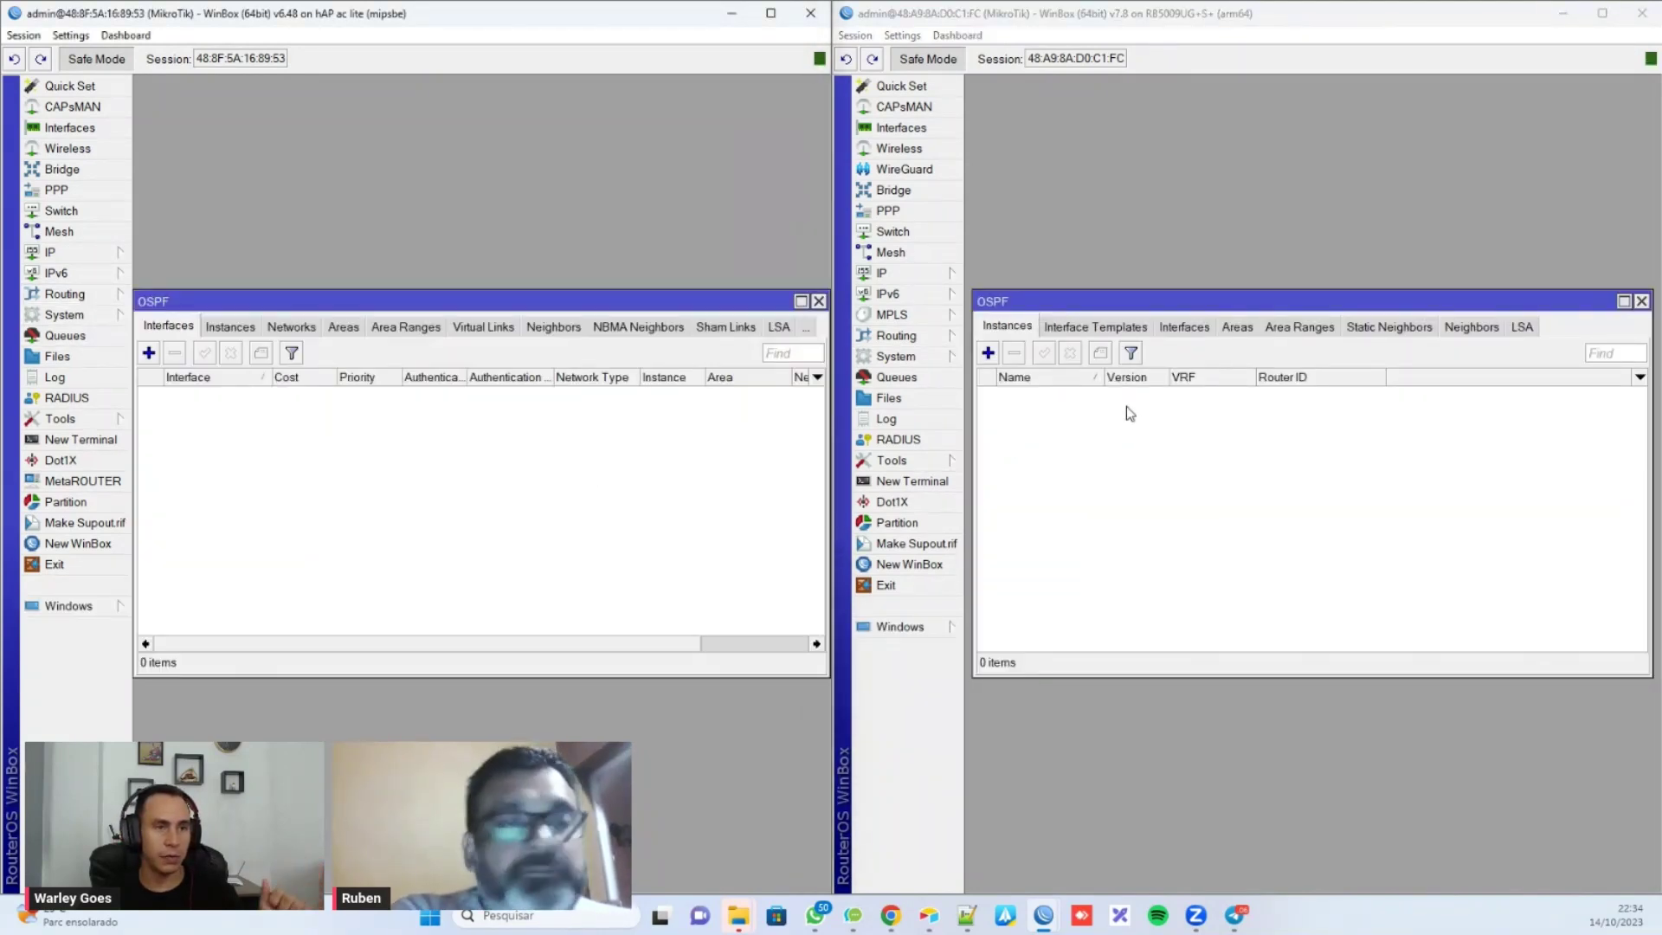
{"action": "left_click", "coordinate": [1007, 326]}
{"action": "left_click", "coordinate": [238, 329]}
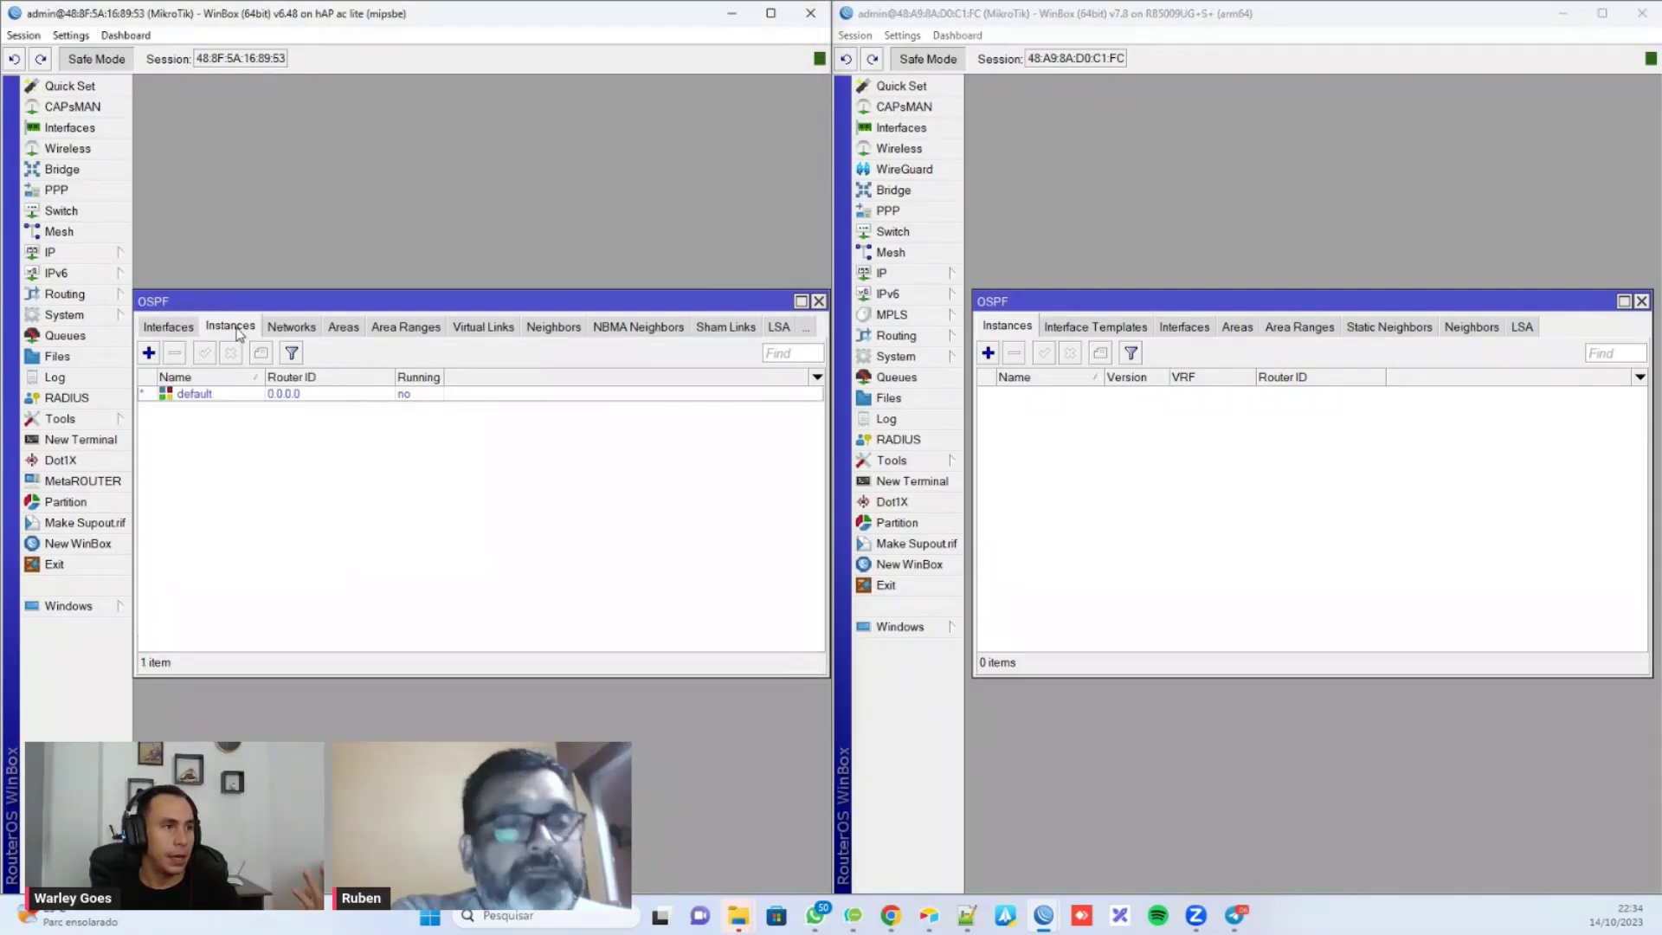
{"action": "left_click", "coordinate": [1001, 329]}
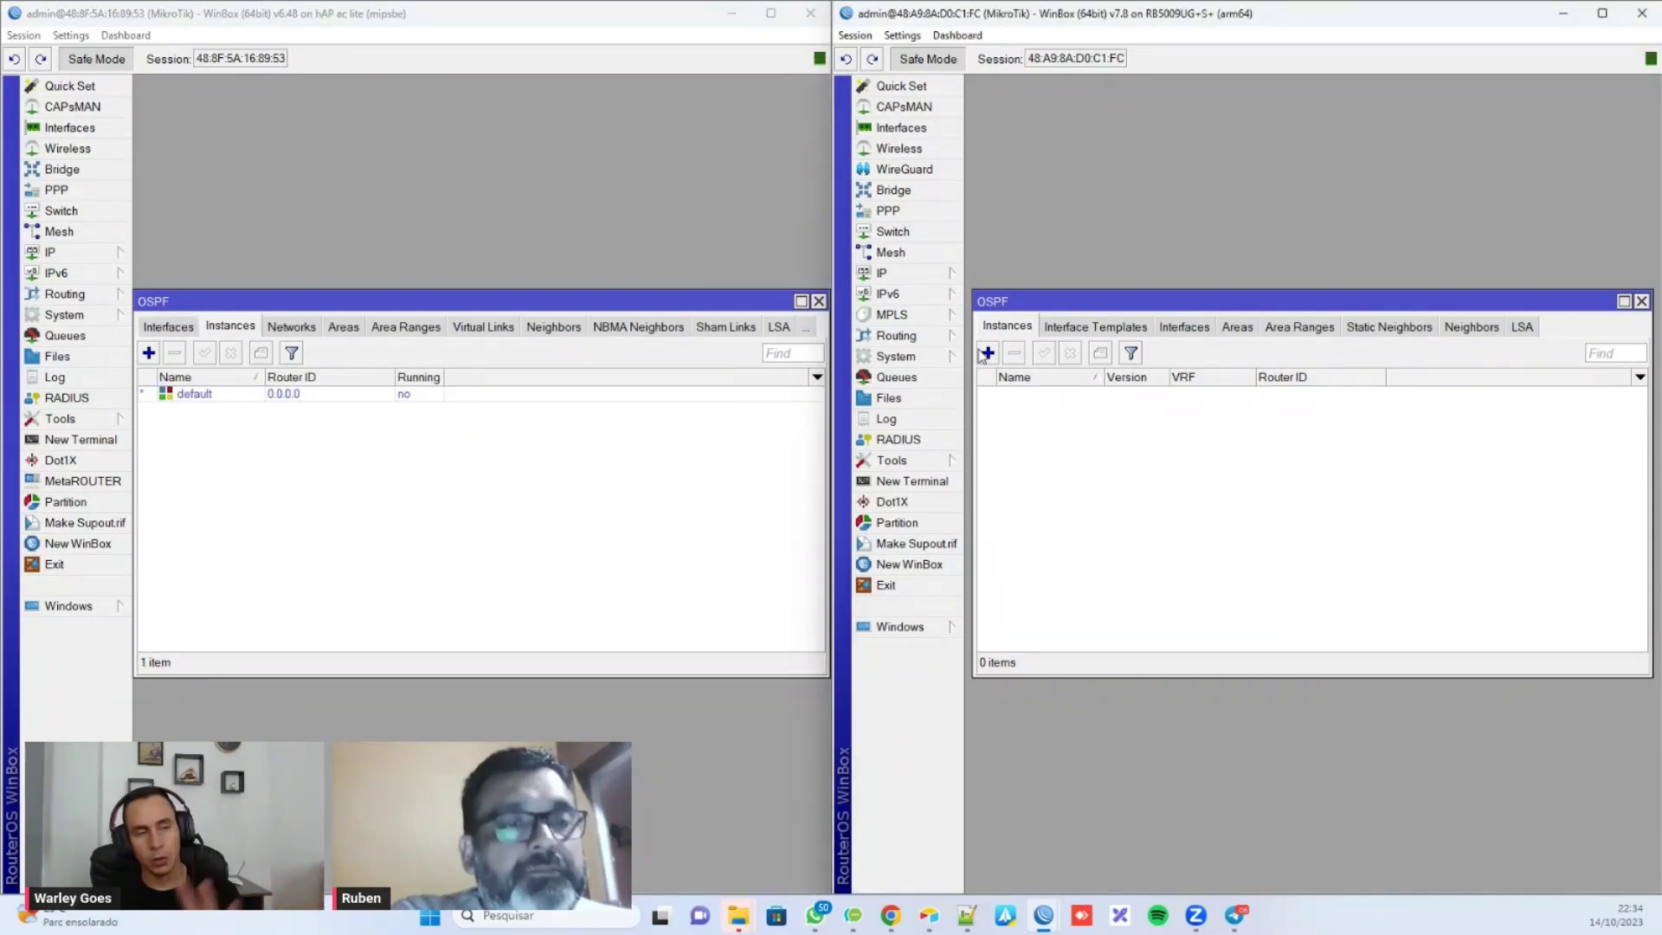
Step: Set the router ID of the default OSPF instance on the hAP ac lite to 10.1.0.1
{"action": "left_click", "coordinate": [232, 395]}
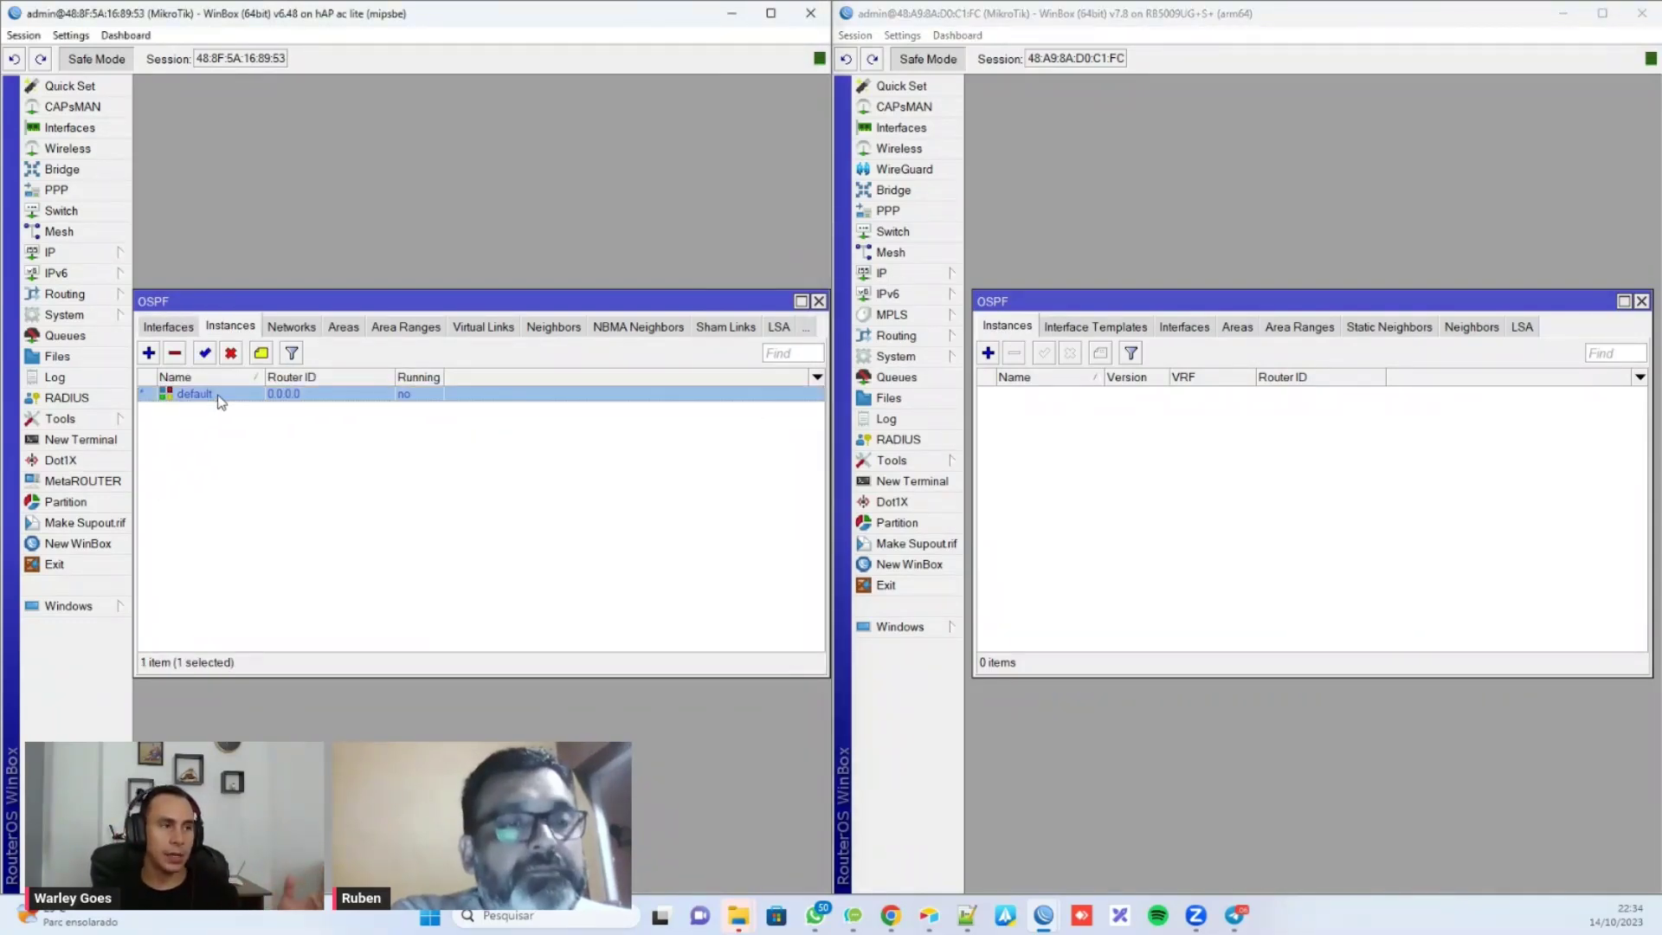
{"action": "double_click", "coordinate": [294, 400]}
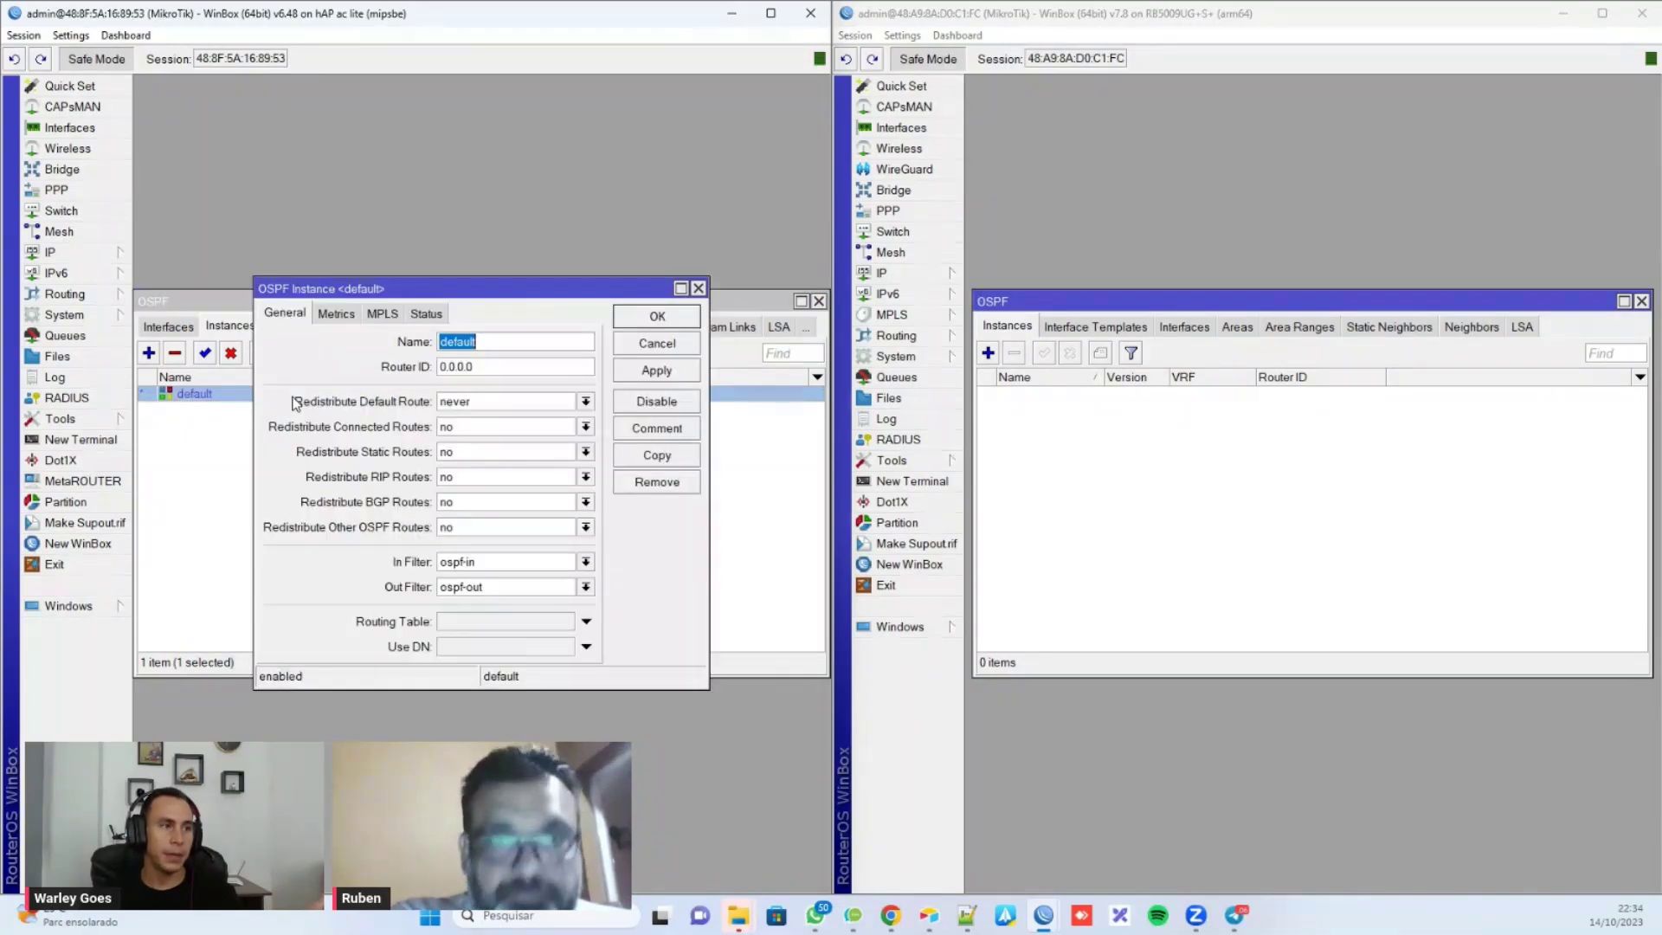
{"action": "double_click", "coordinate": [486, 373]}
{"action": "type", "text": "10.1"}
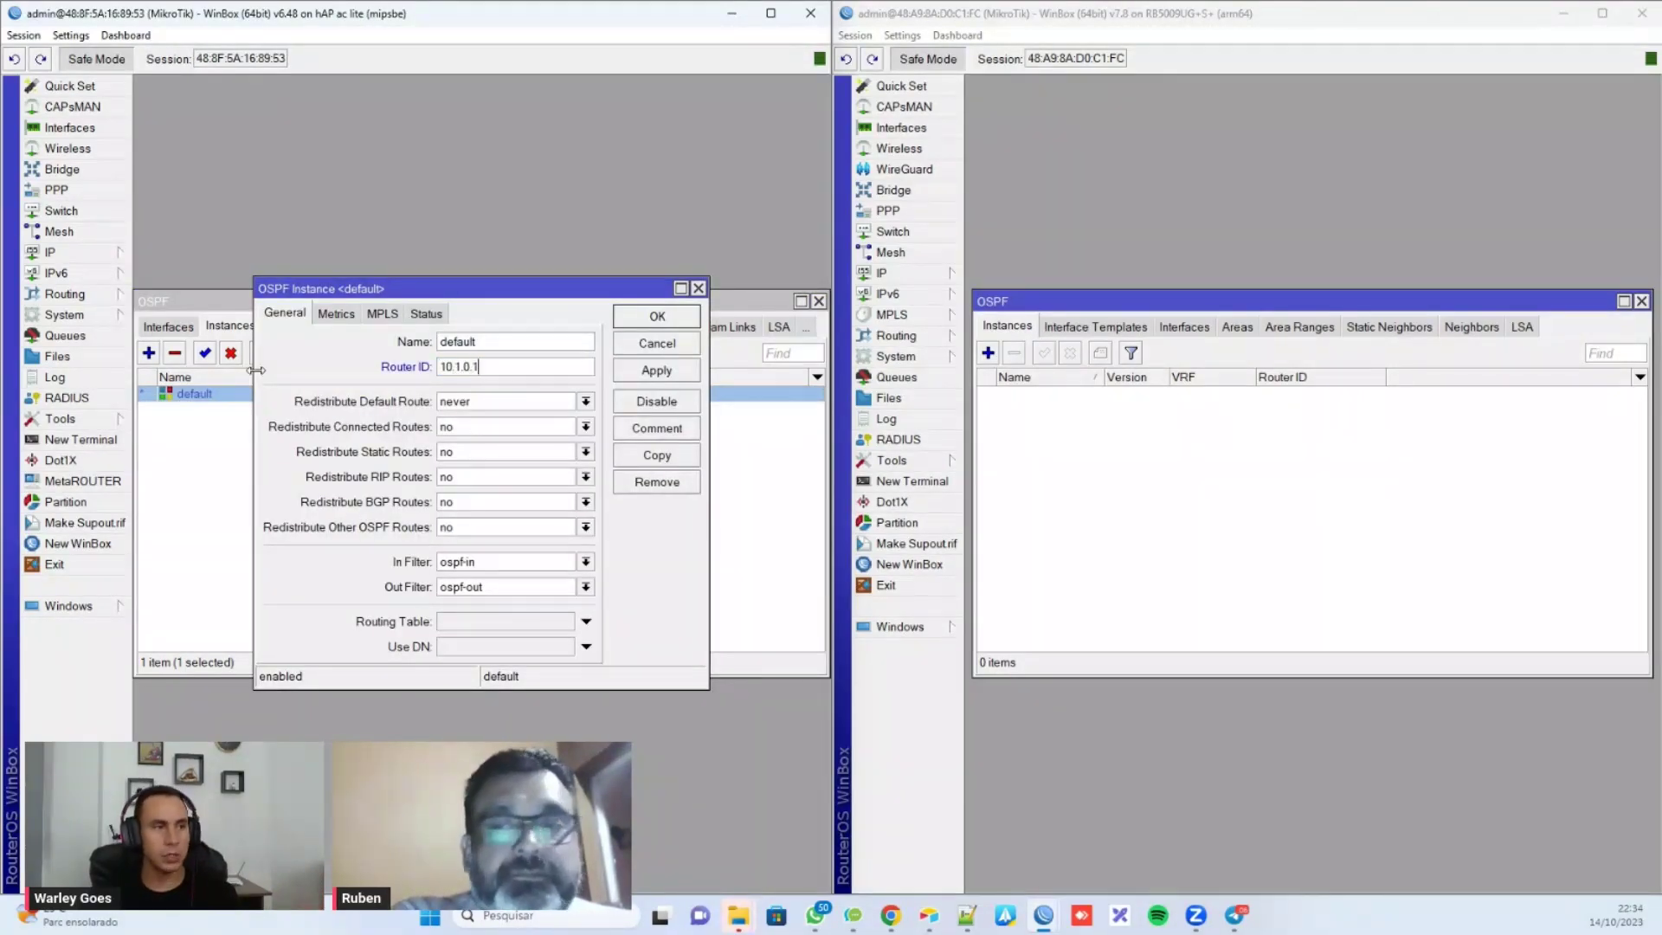
{"action": "type", "text": ".0.1"}
{"action": "double_click", "coordinate": [489, 366]}
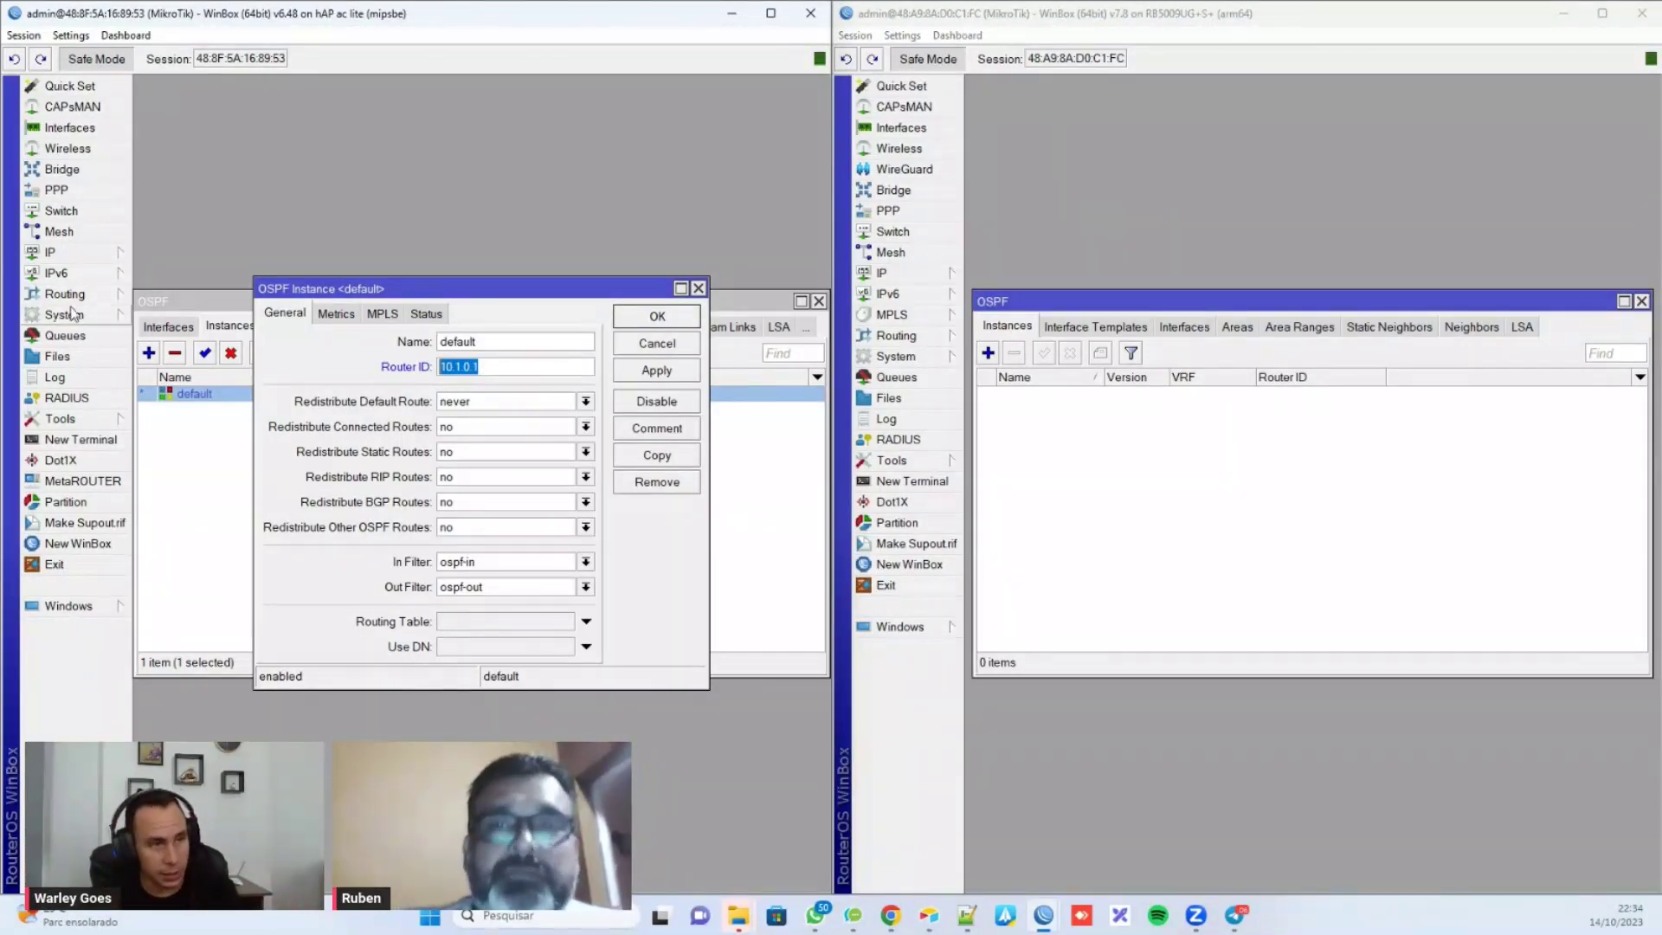
{"action": "left_click", "coordinate": [507, 369]}
{"action": "double_click", "coordinate": [478, 368]}
{"action": "left_click", "coordinate": [478, 371]}
{"action": "double_click", "coordinate": [479, 373]}
{"action": "left_click", "coordinate": [479, 370]}
{"action": "double_click", "coordinate": [479, 371]}
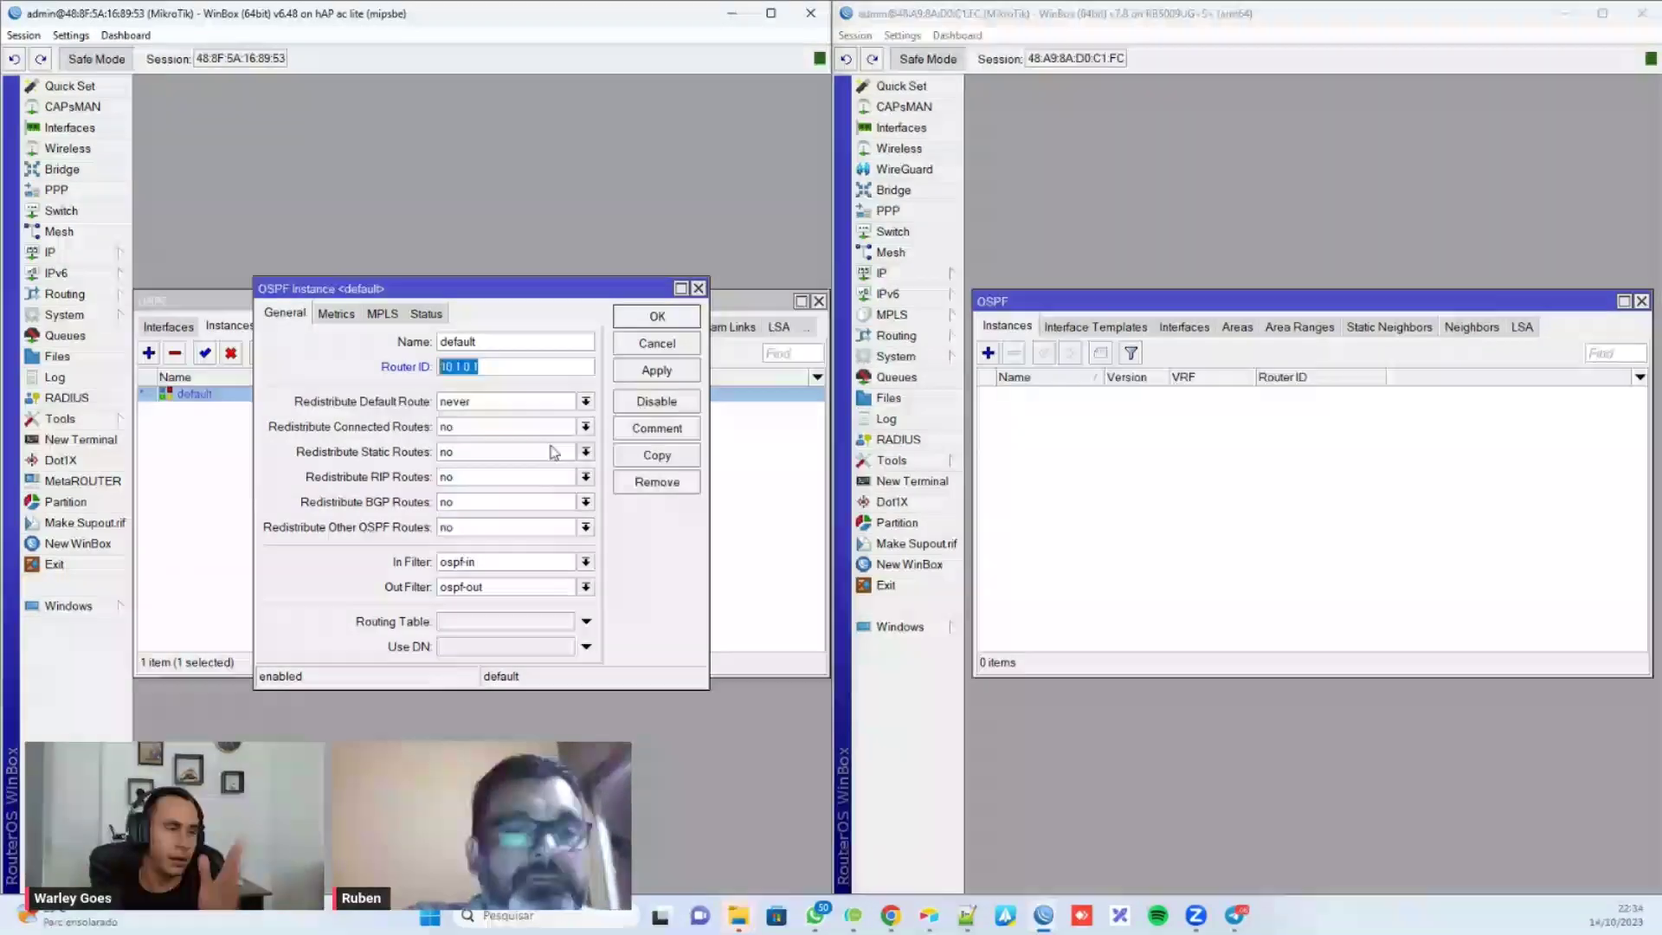
Step: Set connected and static route redistribution to as type 1 in the default OSPF instance and save it
{"action": "left_click", "coordinate": [507, 426]}
{"action": "left_click", "coordinate": [488, 445]}
{"action": "left_click", "coordinate": [474, 452]}
{"action": "left_click", "coordinate": [476, 484]}
{"action": "left_click", "coordinate": [475, 477]}
{"action": "left_click", "coordinate": [474, 470]}
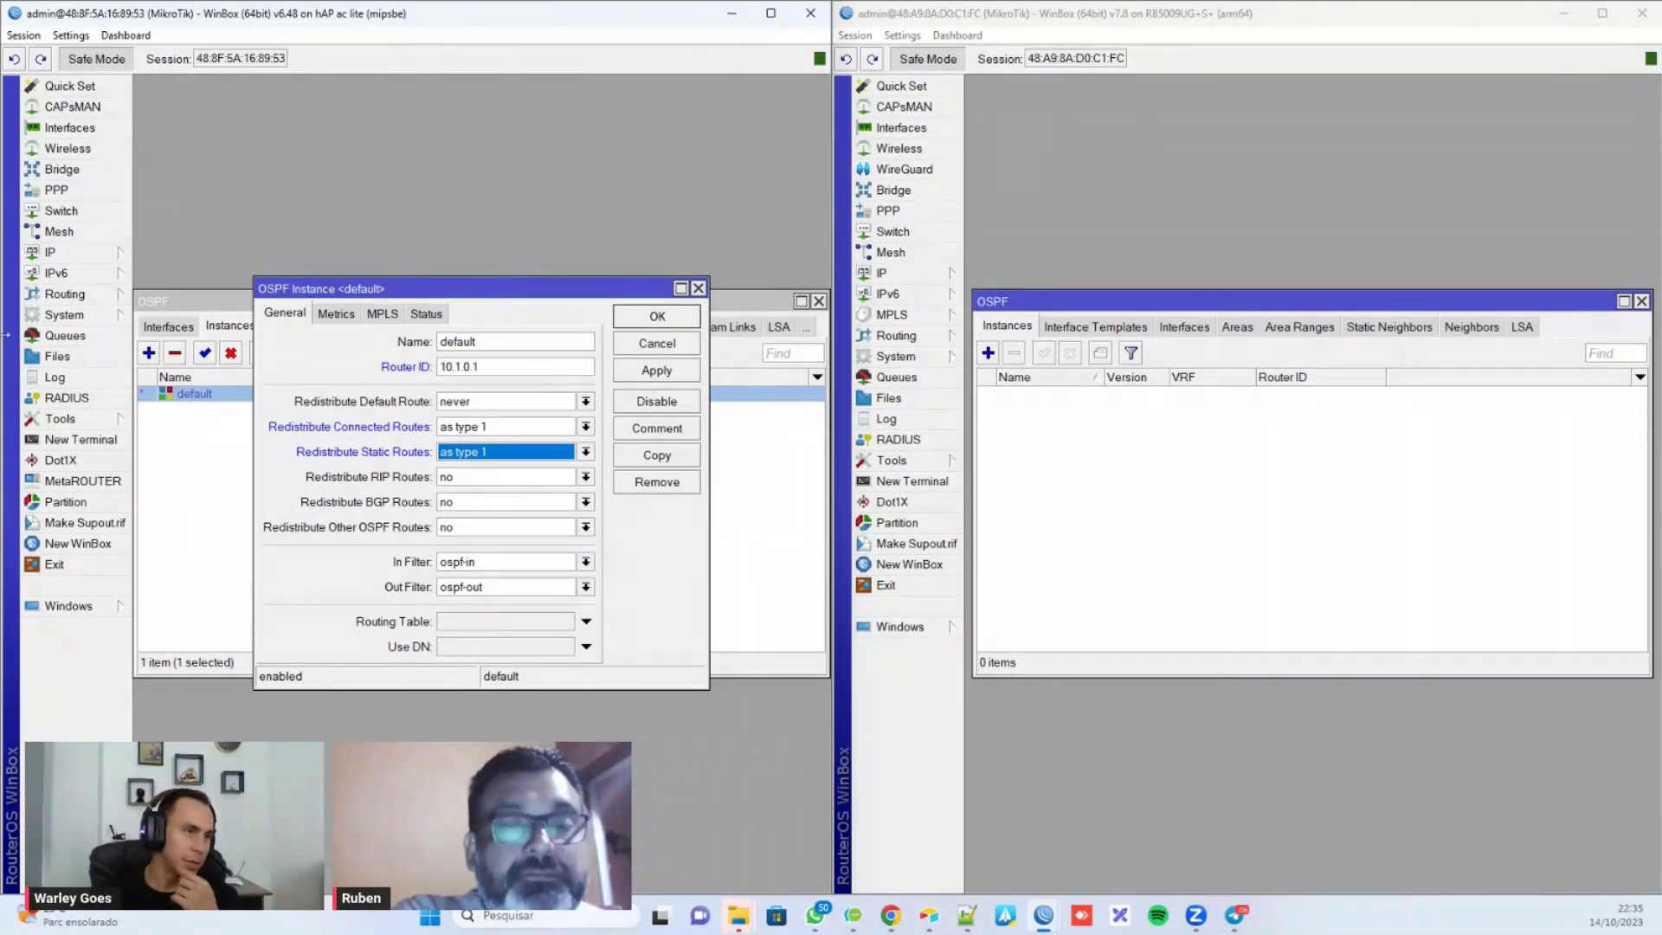
{"action": "left_click", "coordinate": [653, 319]}
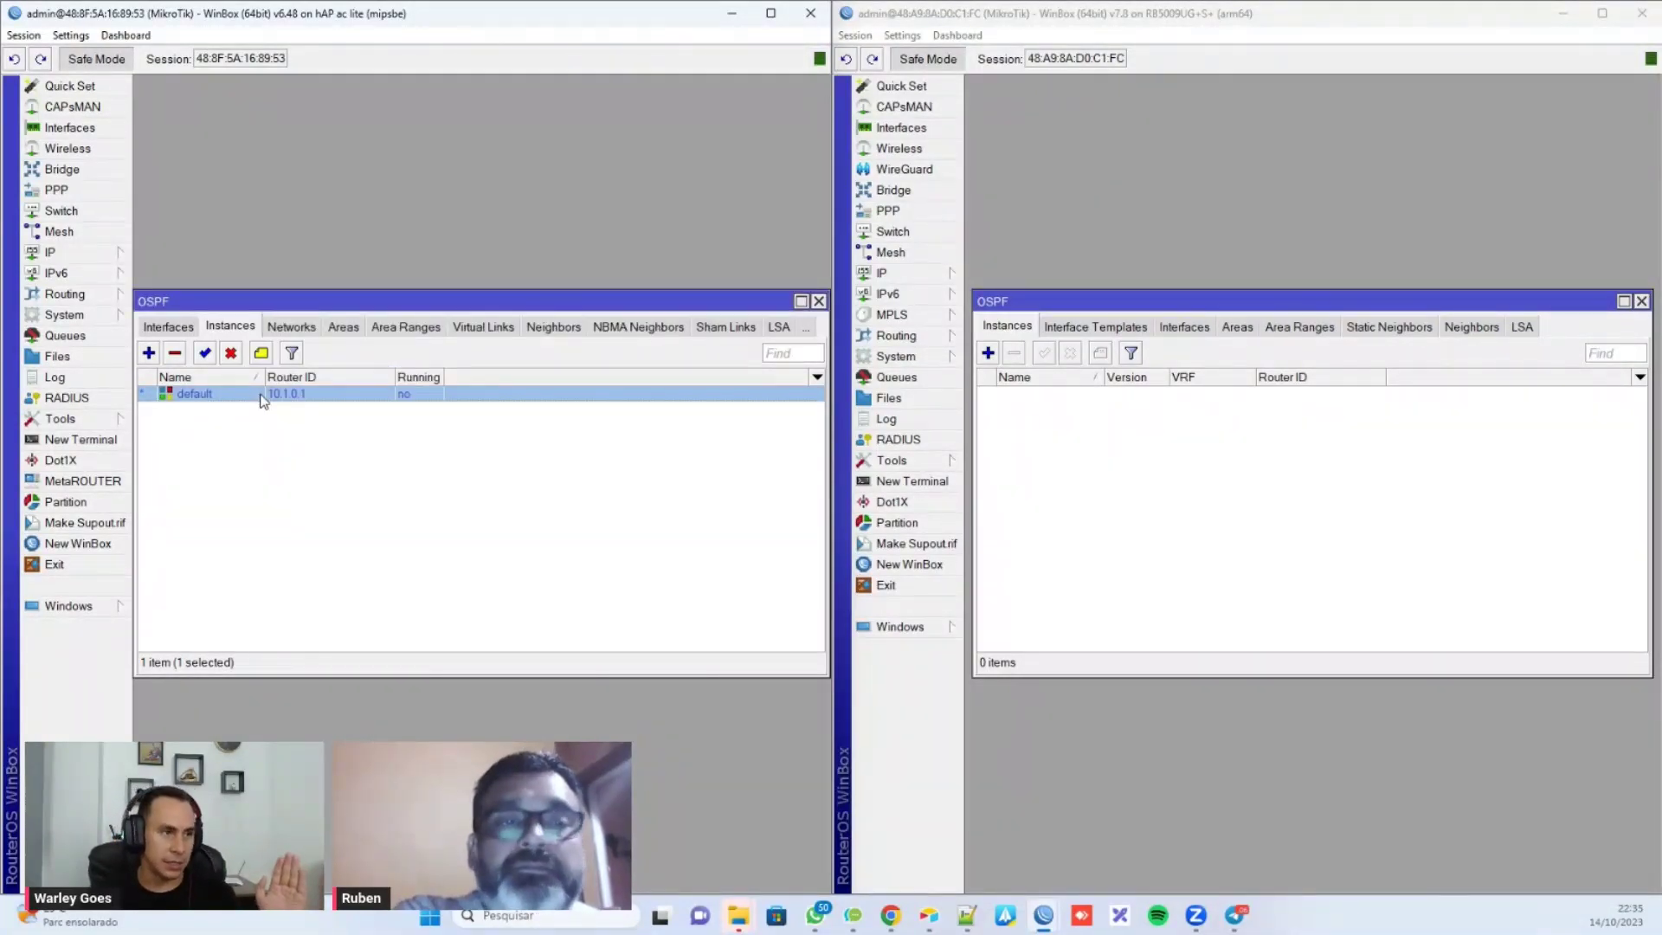
Step: Set connected and static route redistribution back to no in the hAP ac lite's default OSPF instance and save it
{"action": "double_click", "coordinate": [262, 399]}
{"action": "left_click", "coordinate": [543, 428]}
{"action": "left_click", "coordinate": [504, 465]}
{"action": "left_click", "coordinate": [549, 458]}
{"action": "left_click", "coordinate": [511, 490]}
{"action": "left_click", "coordinate": [529, 367]}
{"action": "double_click", "coordinate": [529, 367]}
{"action": "left_click", "coordinate": [638, 320]}
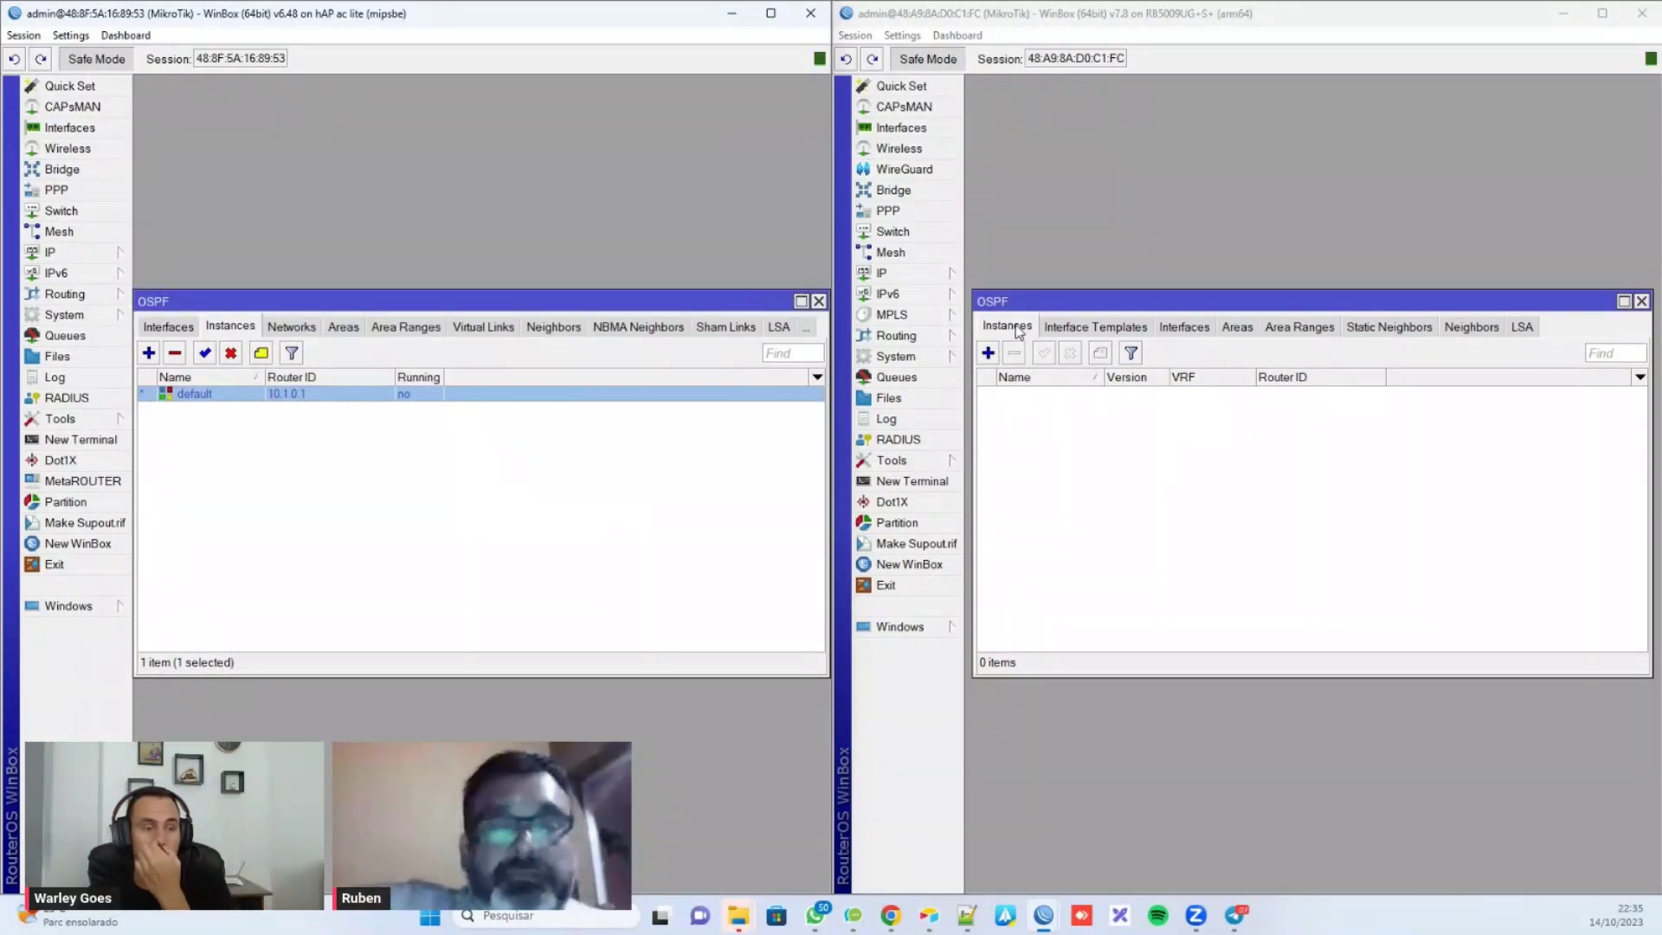
Step: Start a new OSPF instance on the RB5009 with version 2 and name it ospf-instance-v2
{"action": "left_click", "coordinate": [1069, 403]}
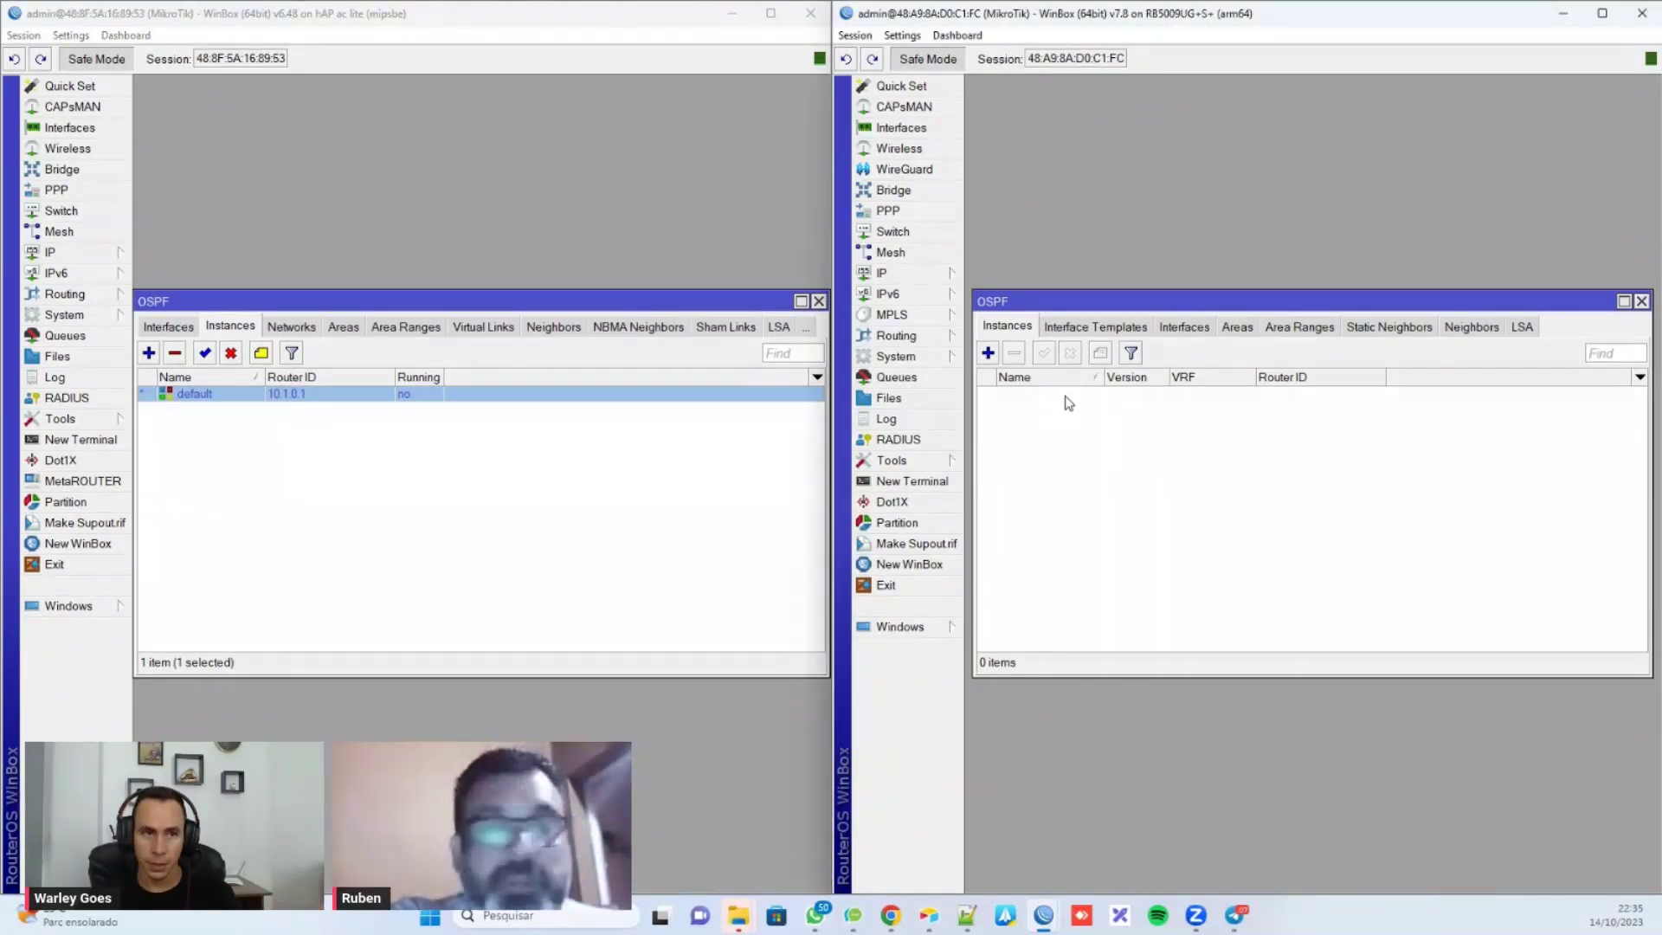
{"action": "left_click", "coordinate": [988, 353]}
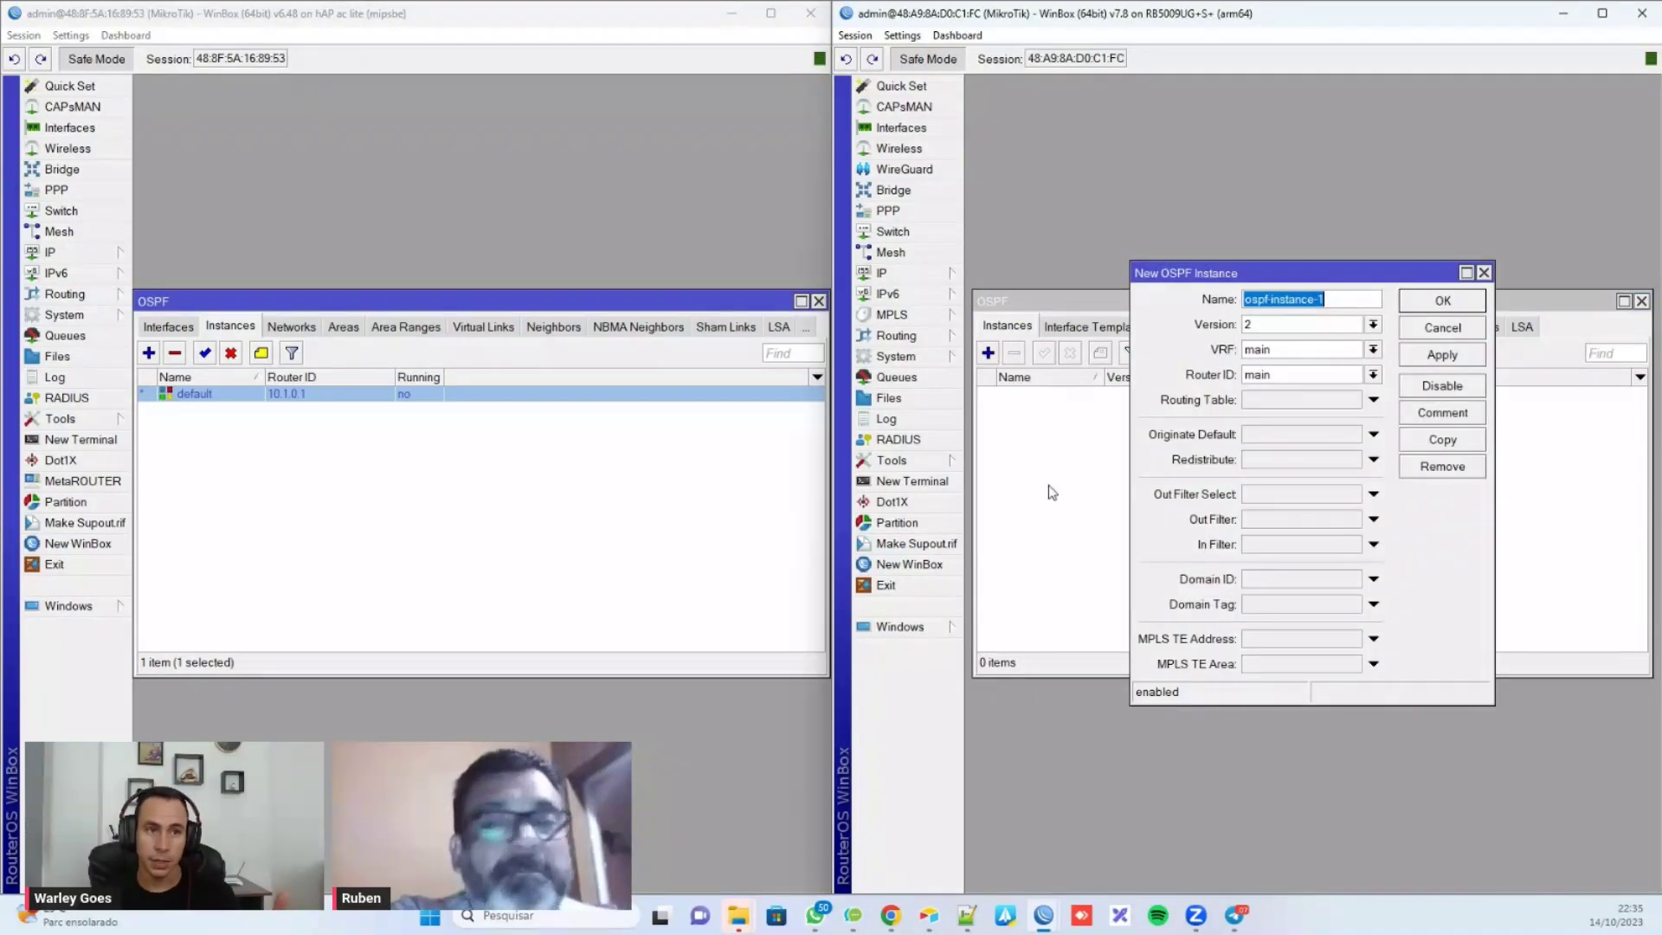
{"action": "left_click_drag", "start_coordinate": [1211, 284], "coordinate": [1100, 292]}
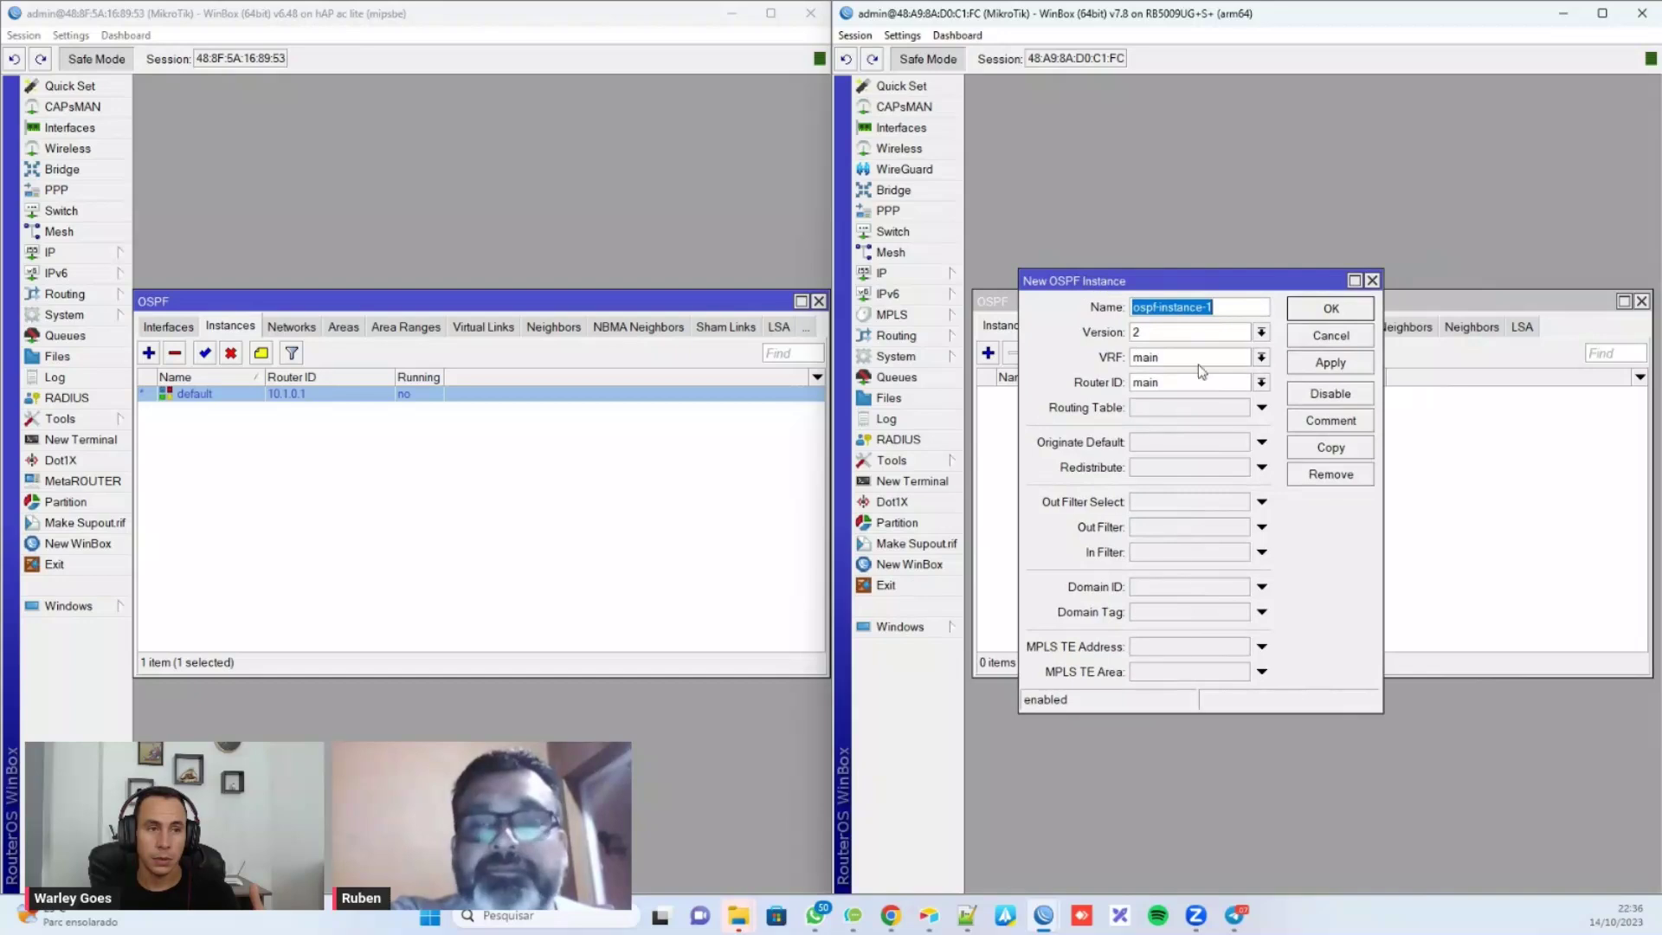
{"action": "left_click", "coordinate": [1228, 309]}
{"action": "left_click", "coordinate": [1262, 333]}
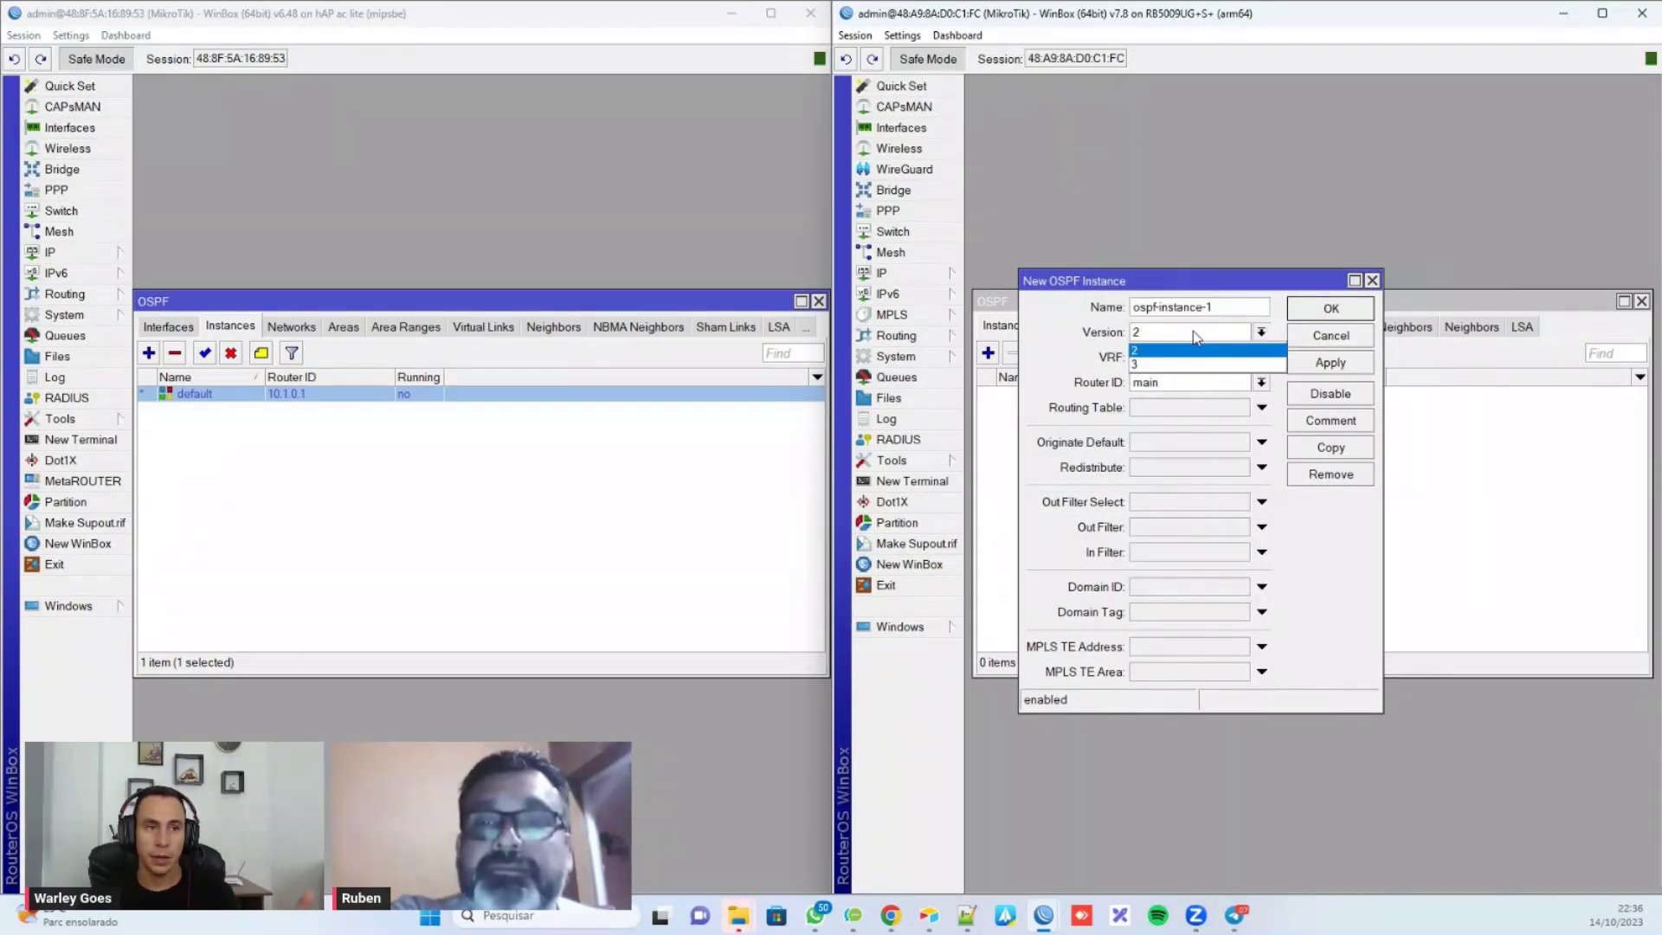
{"action": "left_click", "coordinate": [1147, 349]}
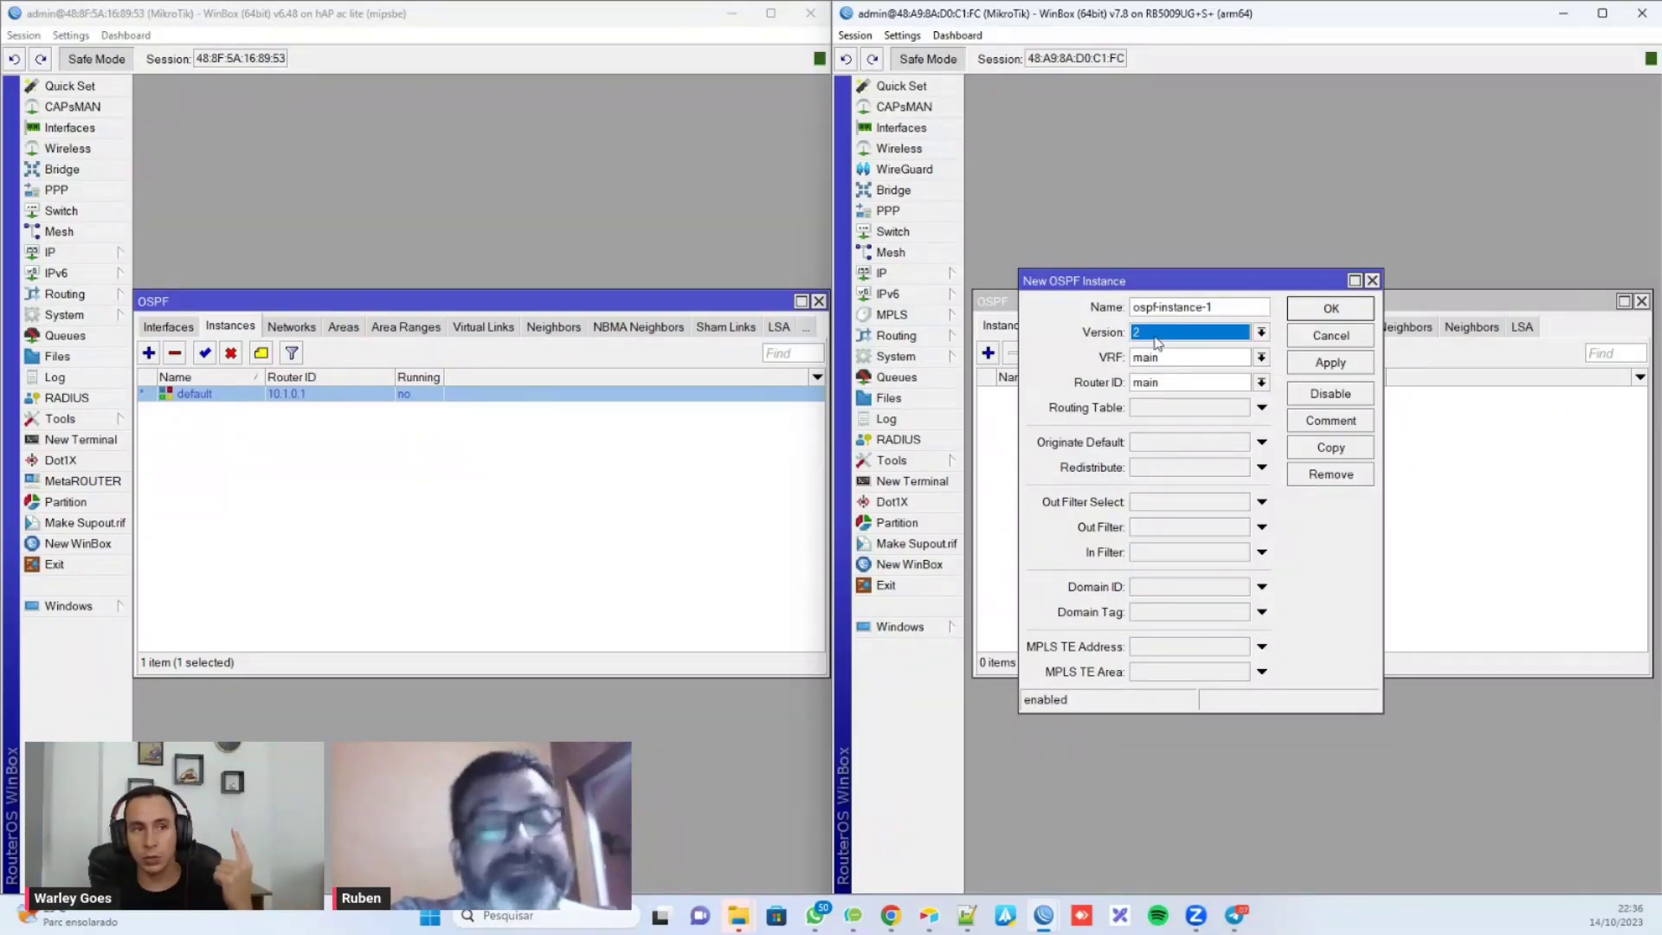
{"action": "key", "text": "alt+Down"}
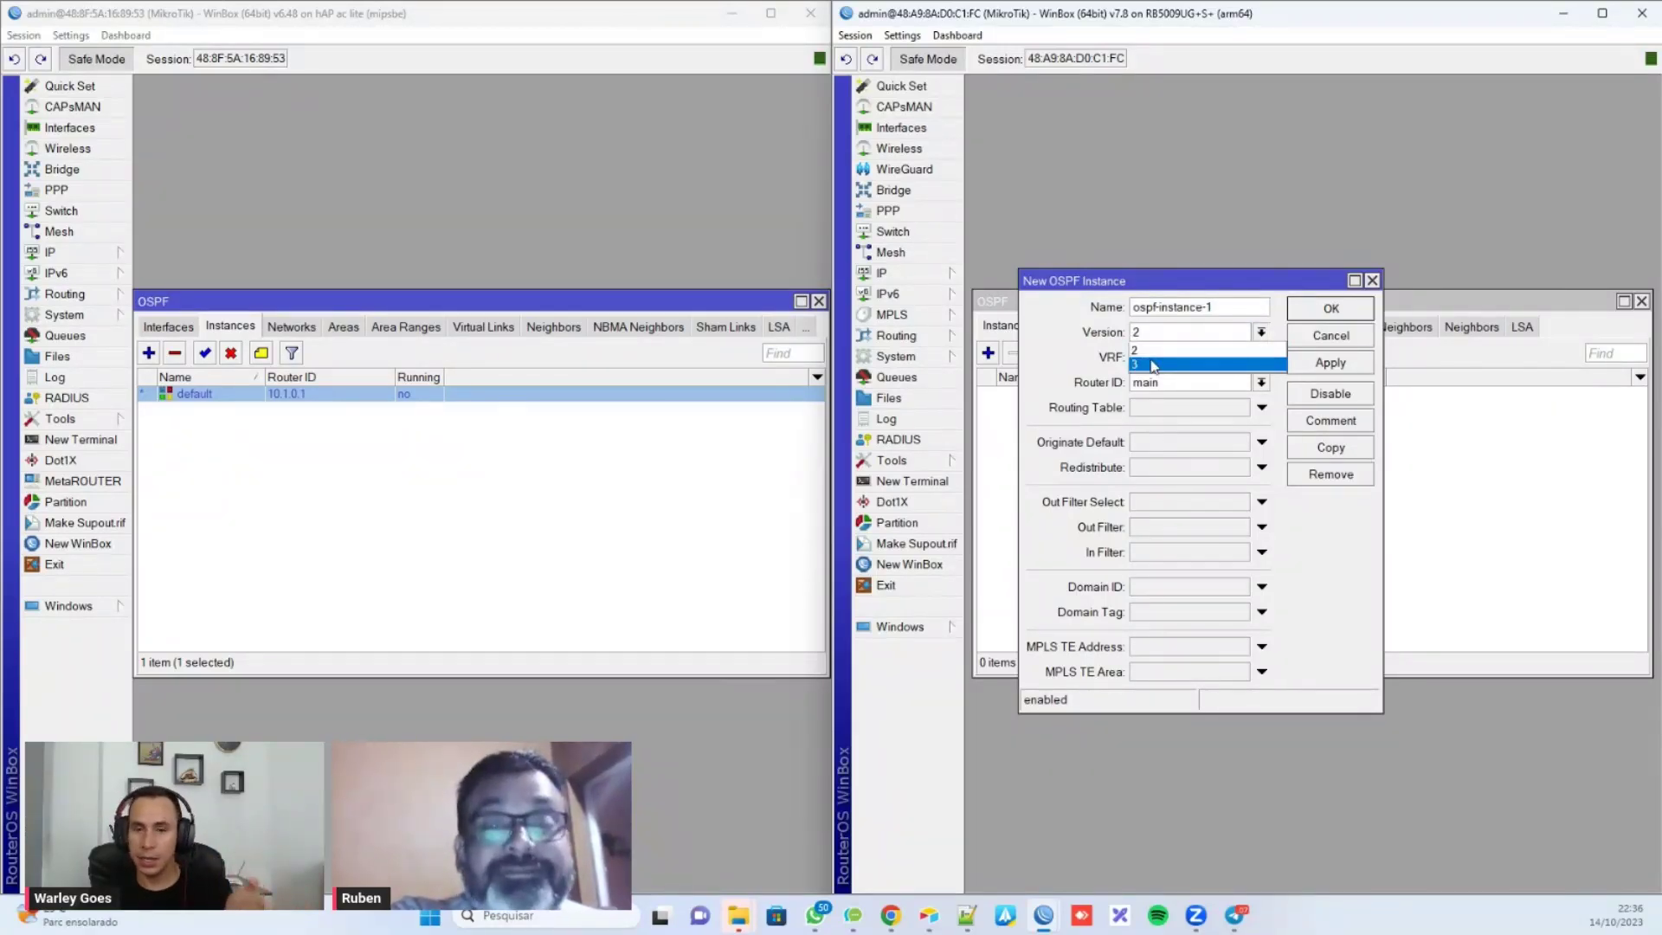
{"action": "key", "text": "Escape"}
{"action": "left_click", "coordinate": [1238, 305]}
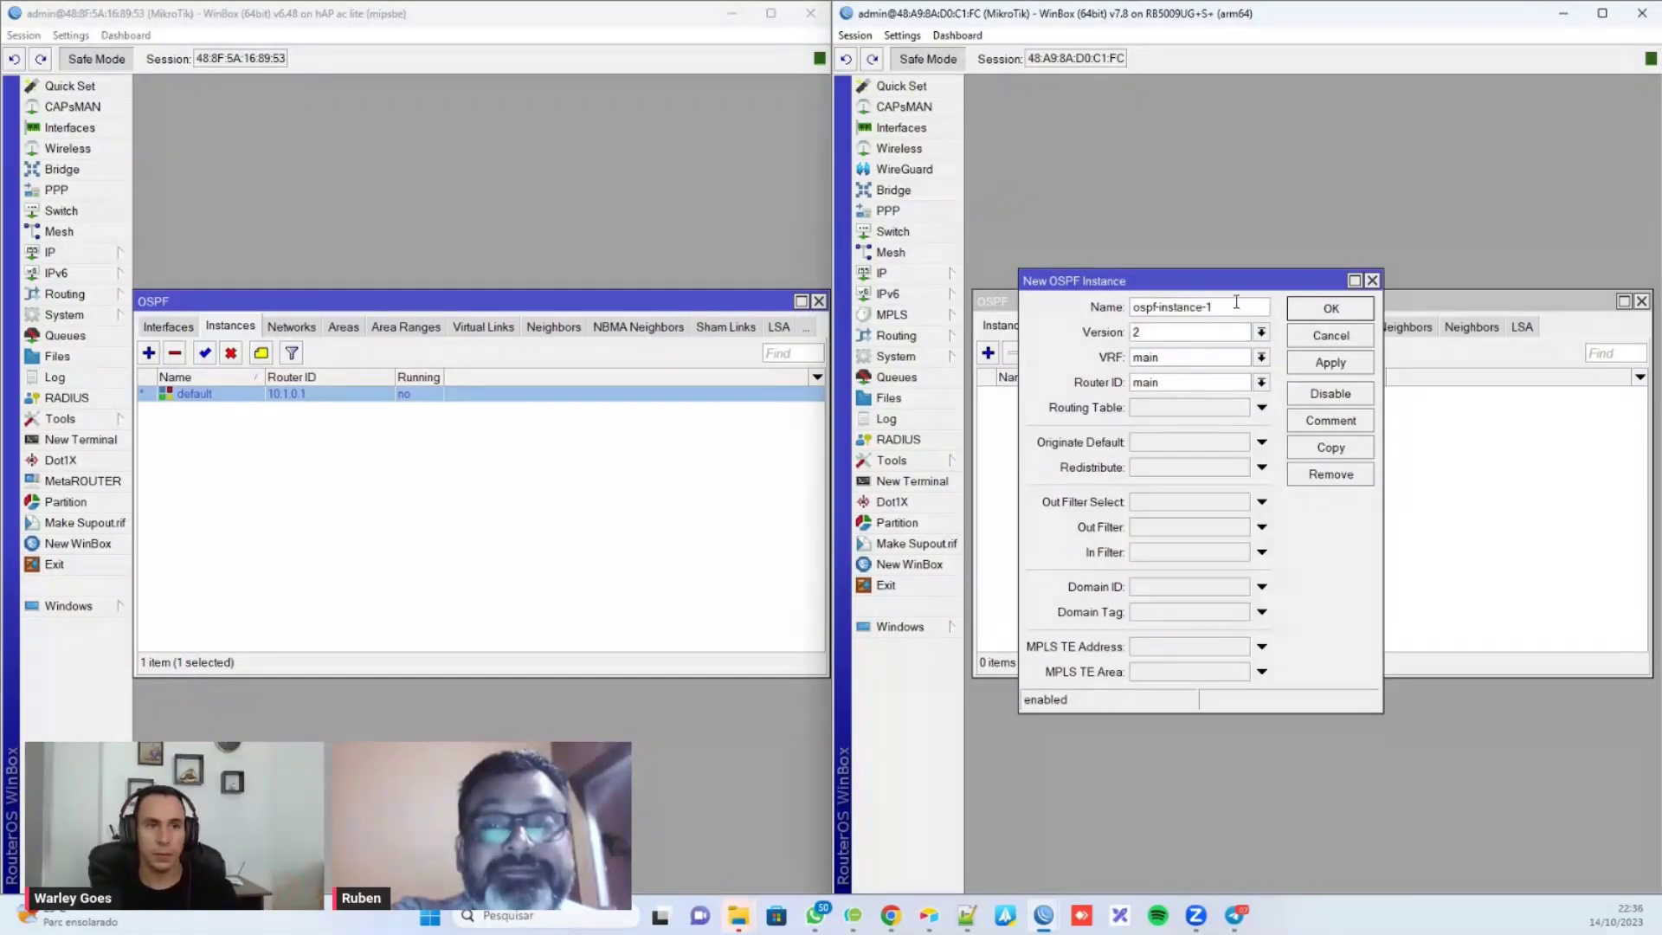
{"action": "type", "text": "v2"}
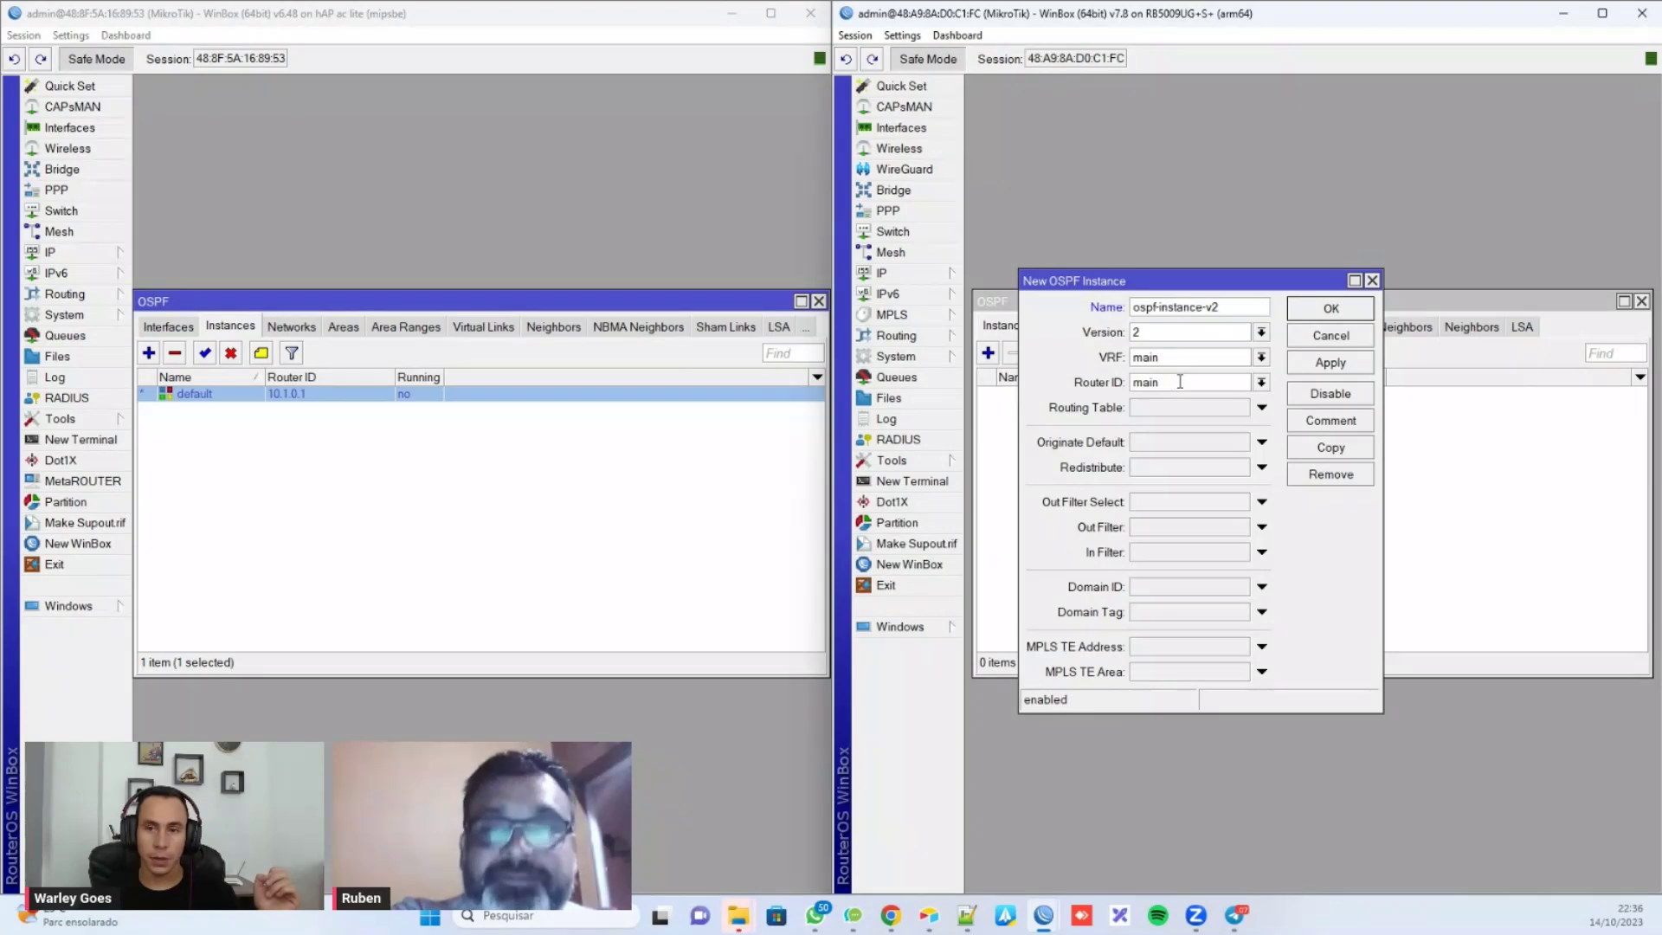
Step: Try the name ospf-instance-1 for the new version 2 instance, and restore the name ospf-instance-v2
{"action": "left_click", "coordinate": [1228, 305]}
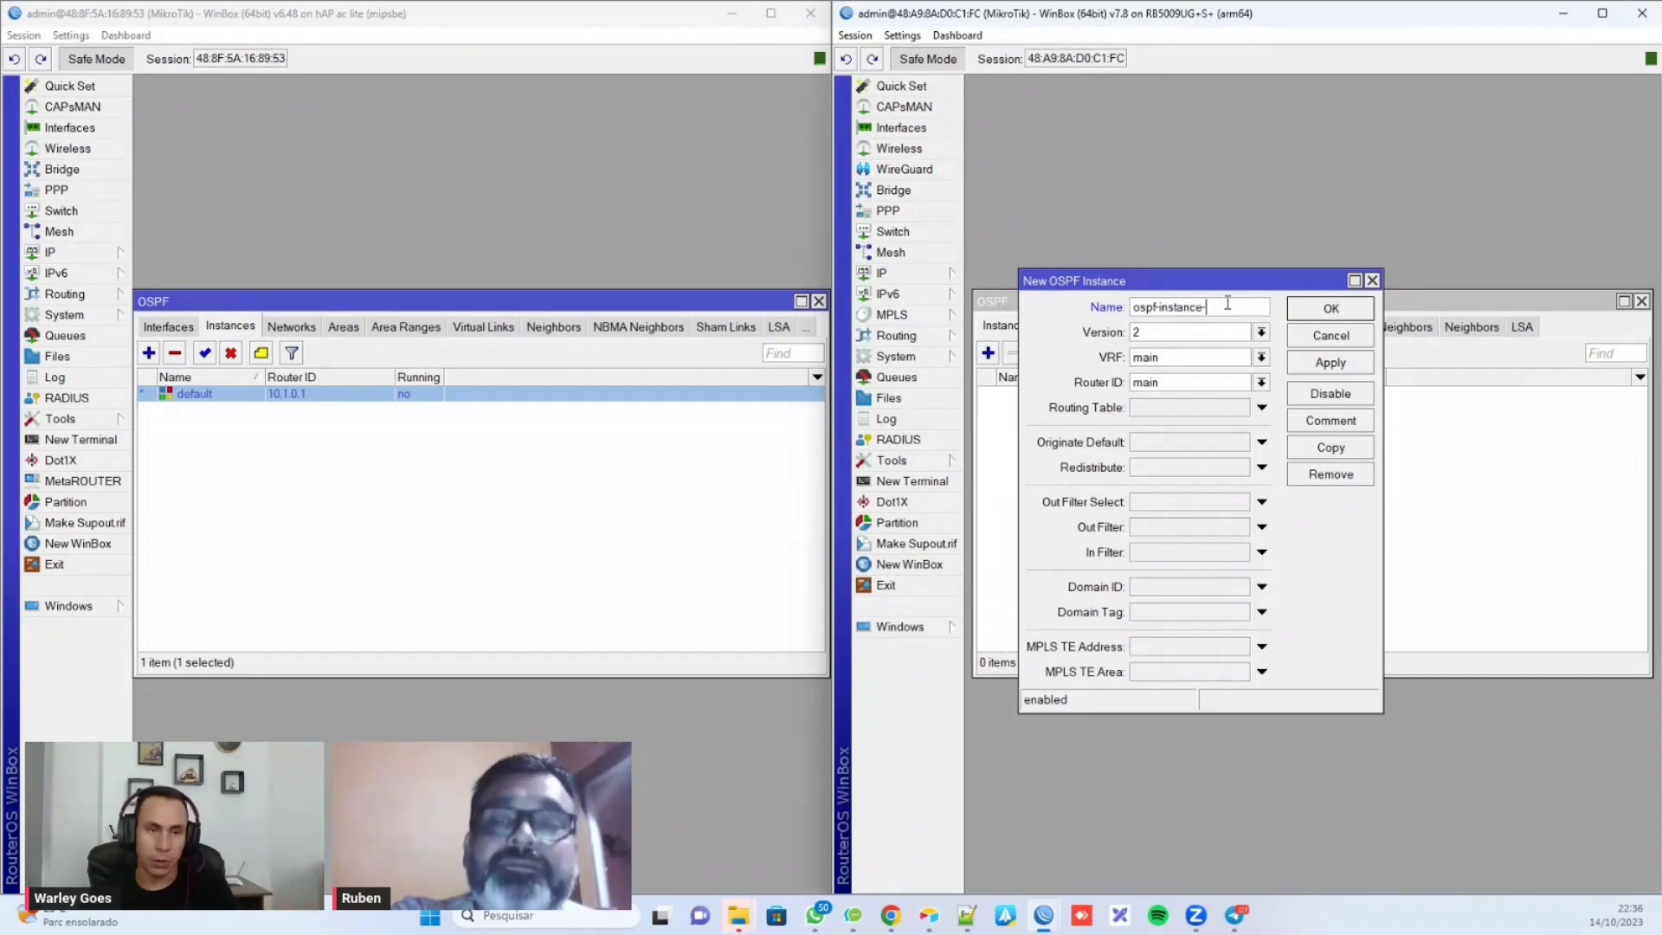
{"action": "left_click", "coordinate": [1229, 336]}
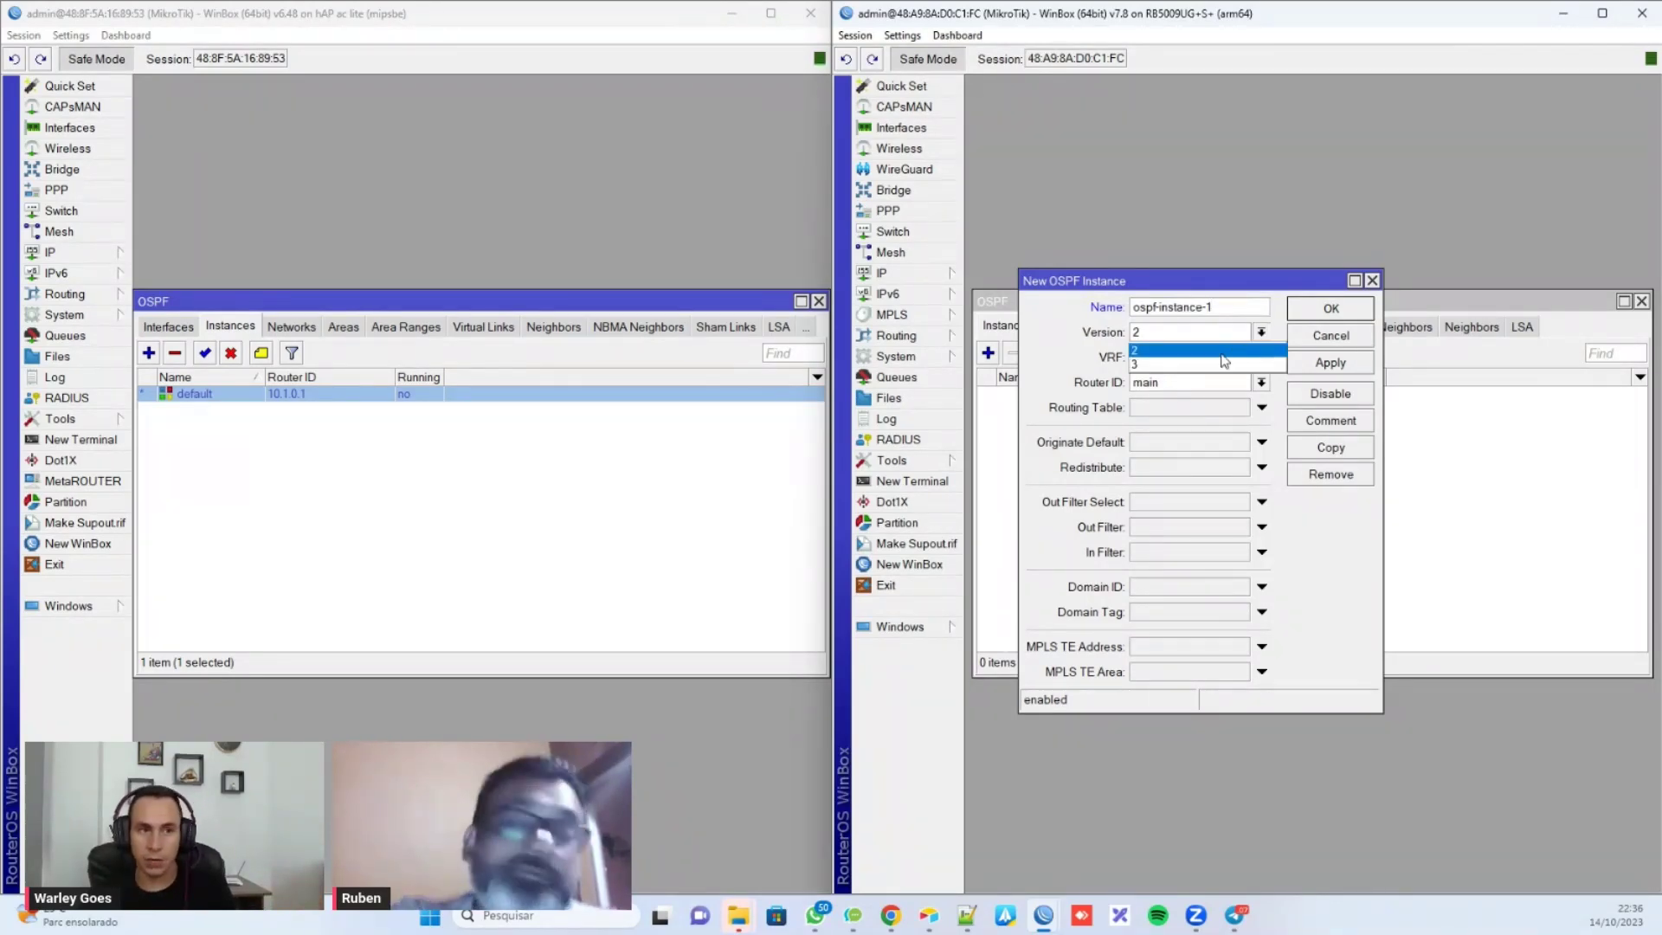
{"action": "left_click", "coordinate": [1223, 356]}
{"action": "left_click", "coordinate": [1234, 305]}
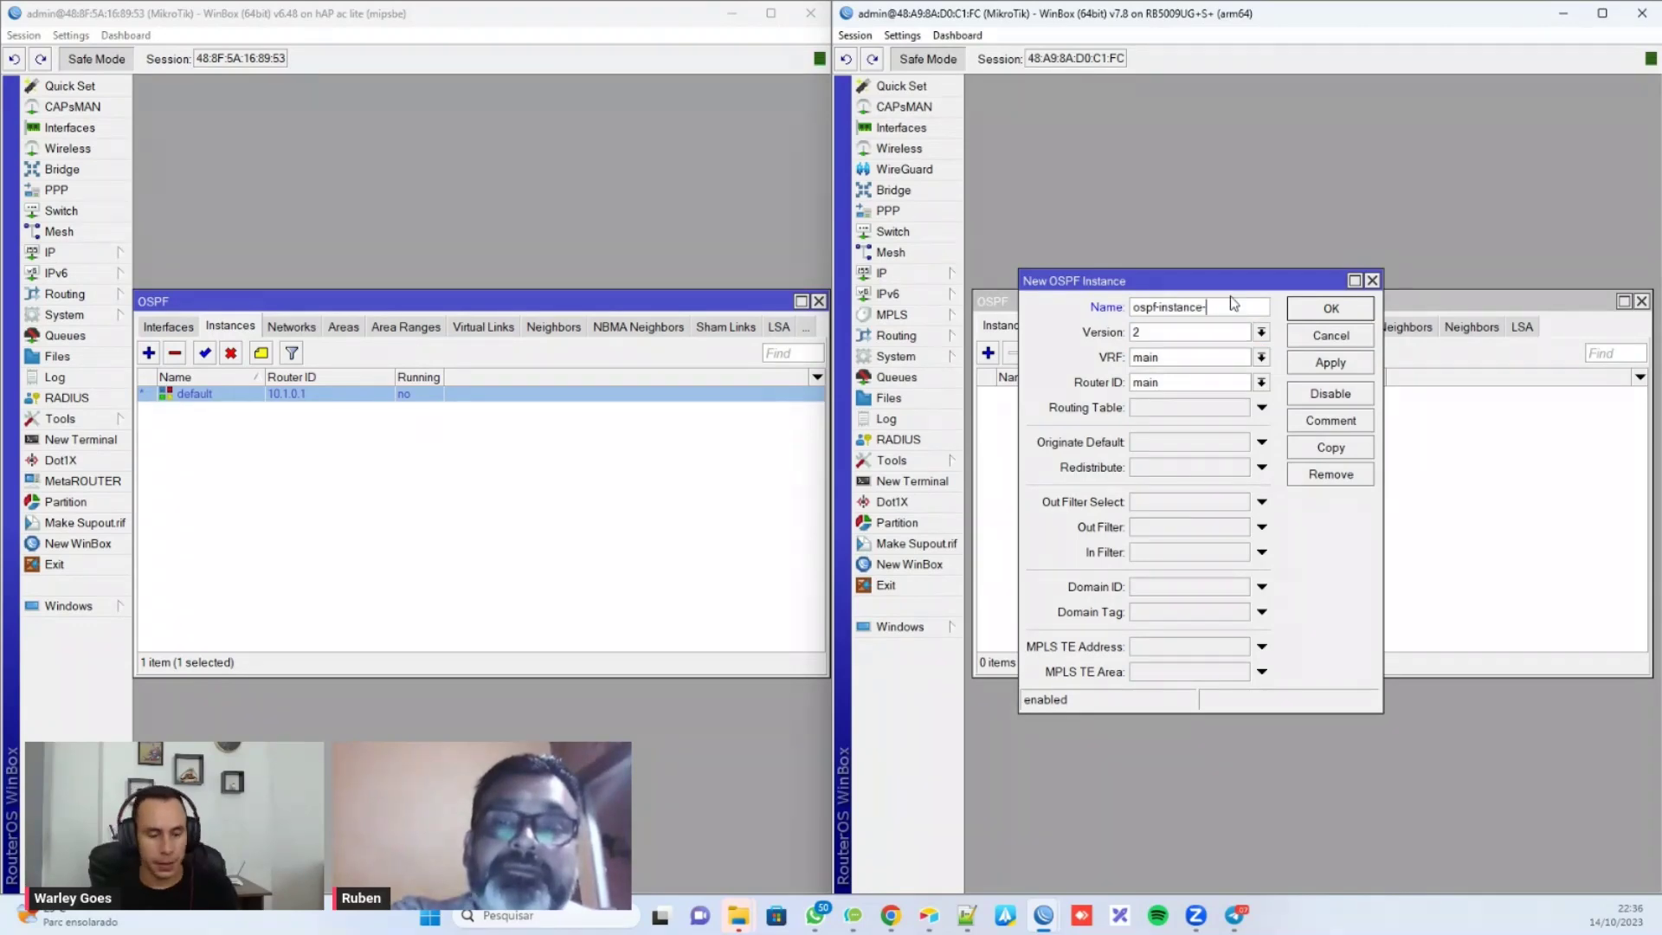
{"action": "type", "text": "2"}
Step: Set the router ID of the new RB5009 OSPF instance to 10.2.0.1
{"action": "double_click", "coordinate": [1157, 383]}
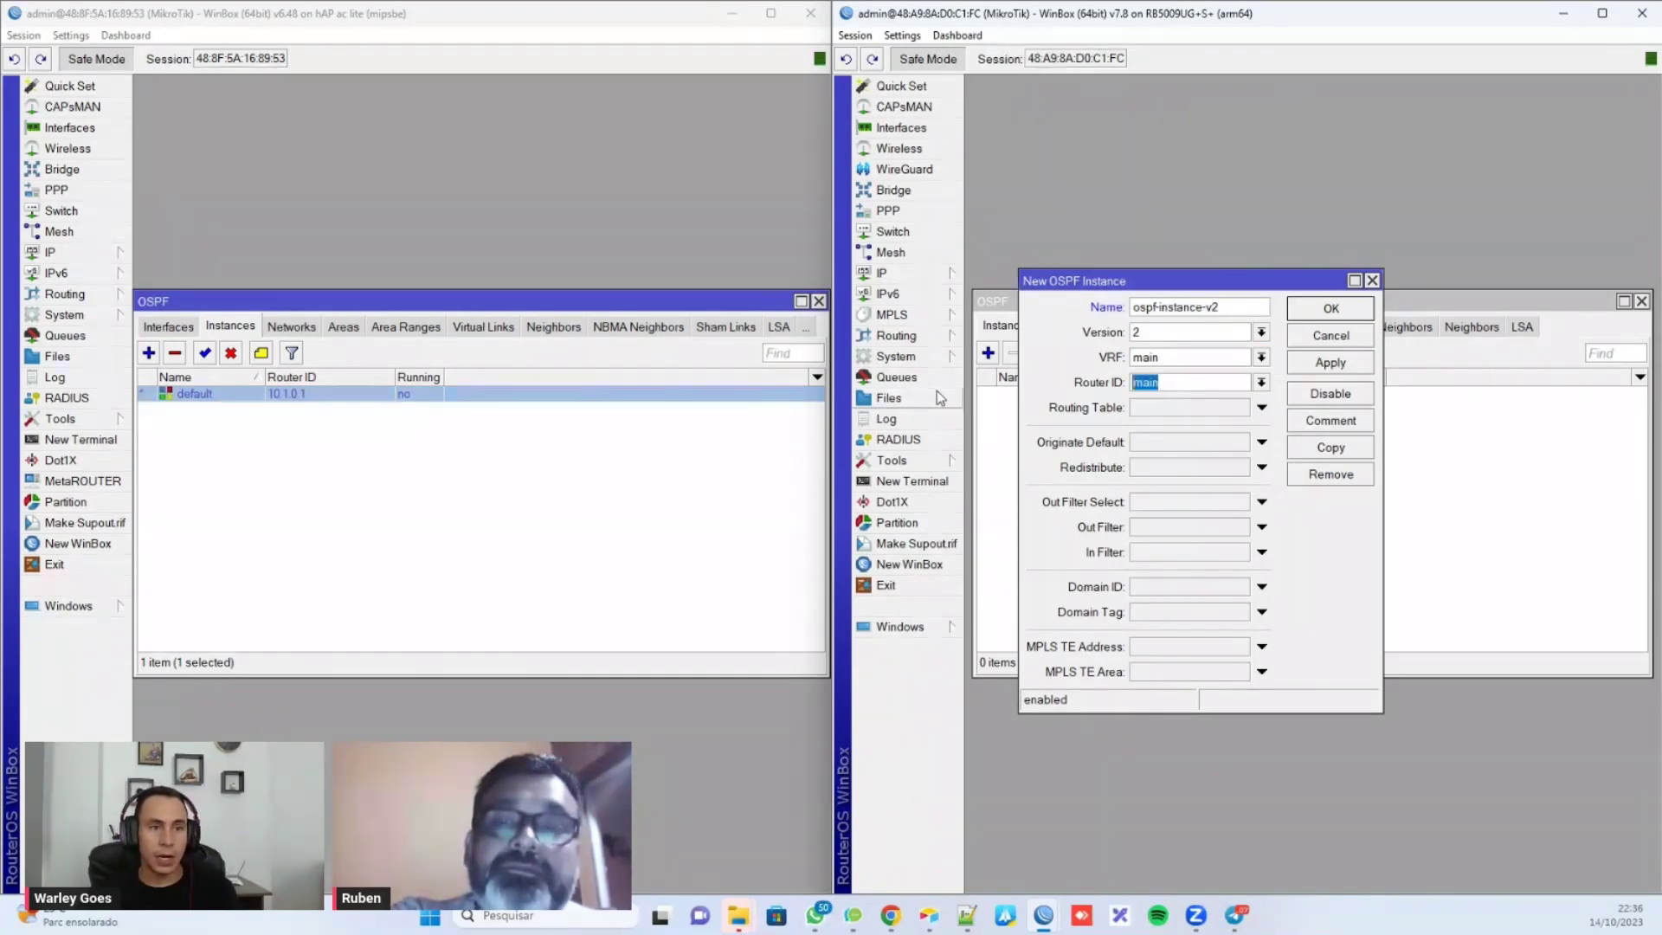
{"action": "left_click", "coordinate": [1262, 383]}
{"action": "left_click", "coordinate": [1262, 384]}
{"action": "type", "text": "10.2.0.1"}
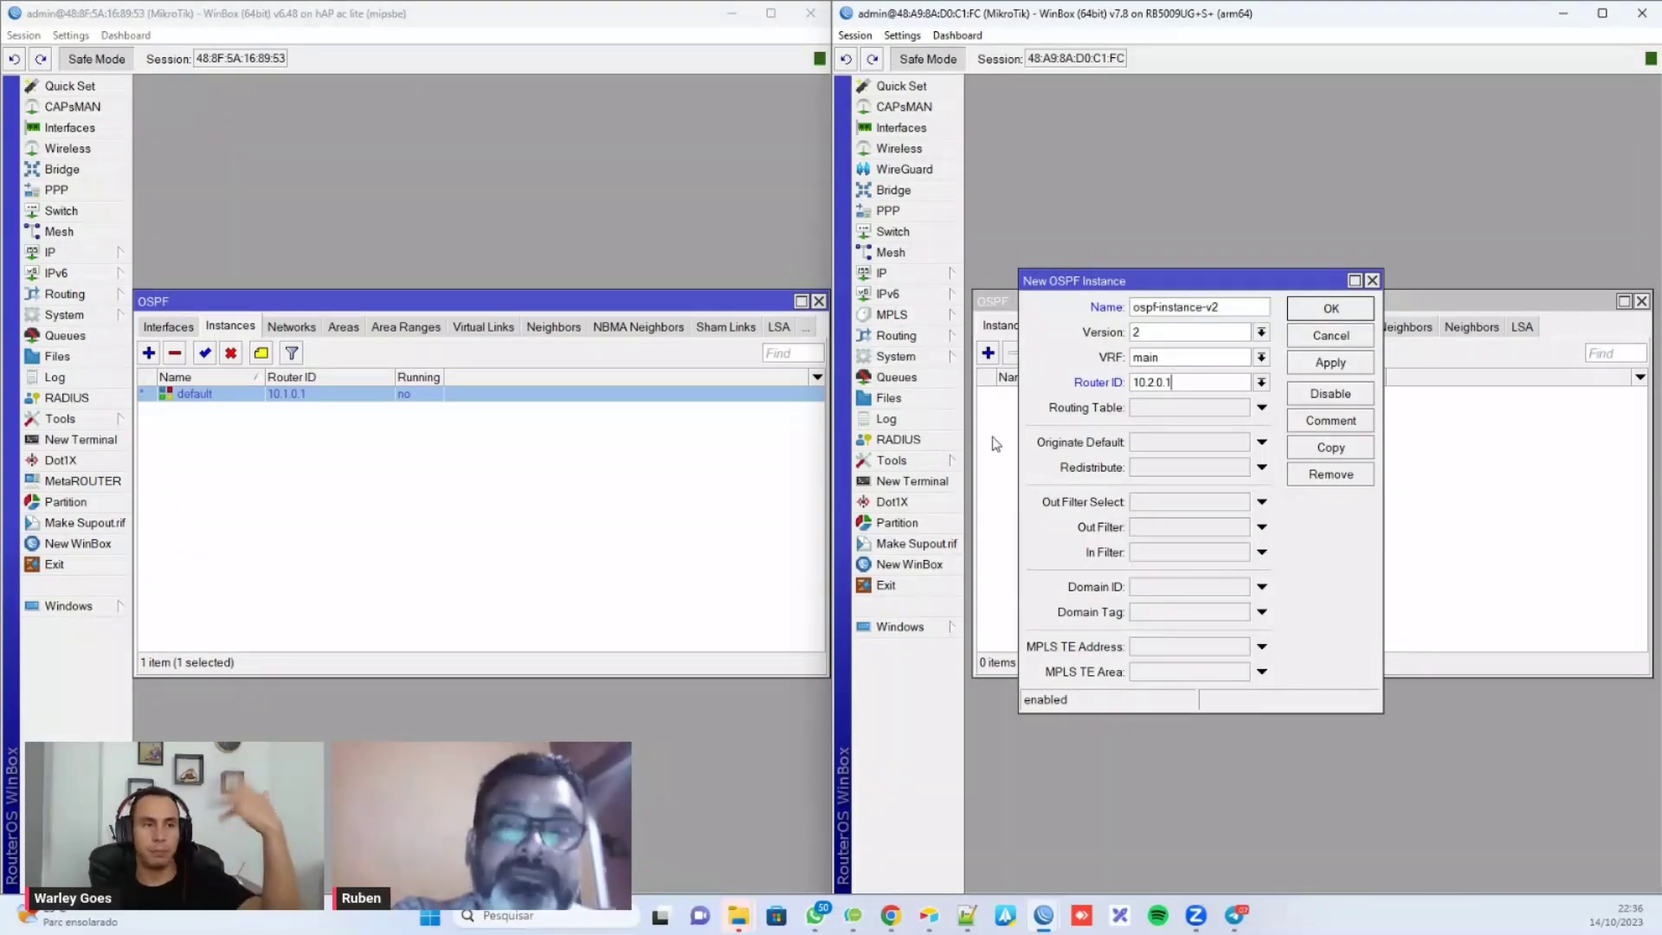
{"action": "left_click", "coordinate": [927, 335]}
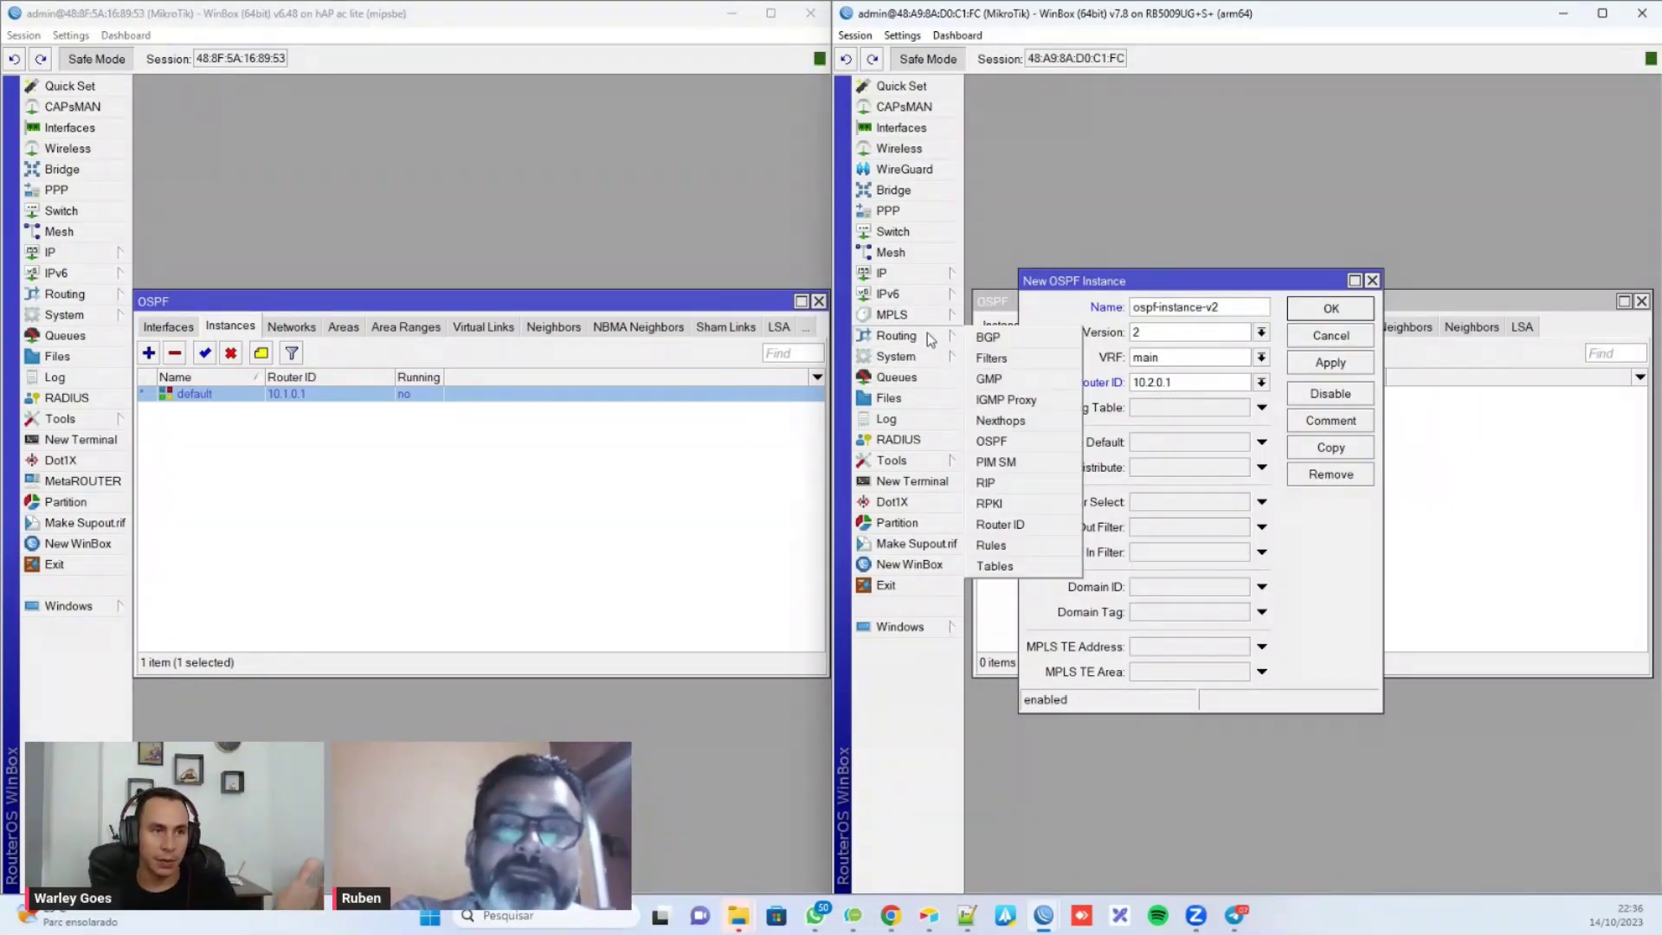
{"action": "left_click", "coordinate": [1000, 523]}
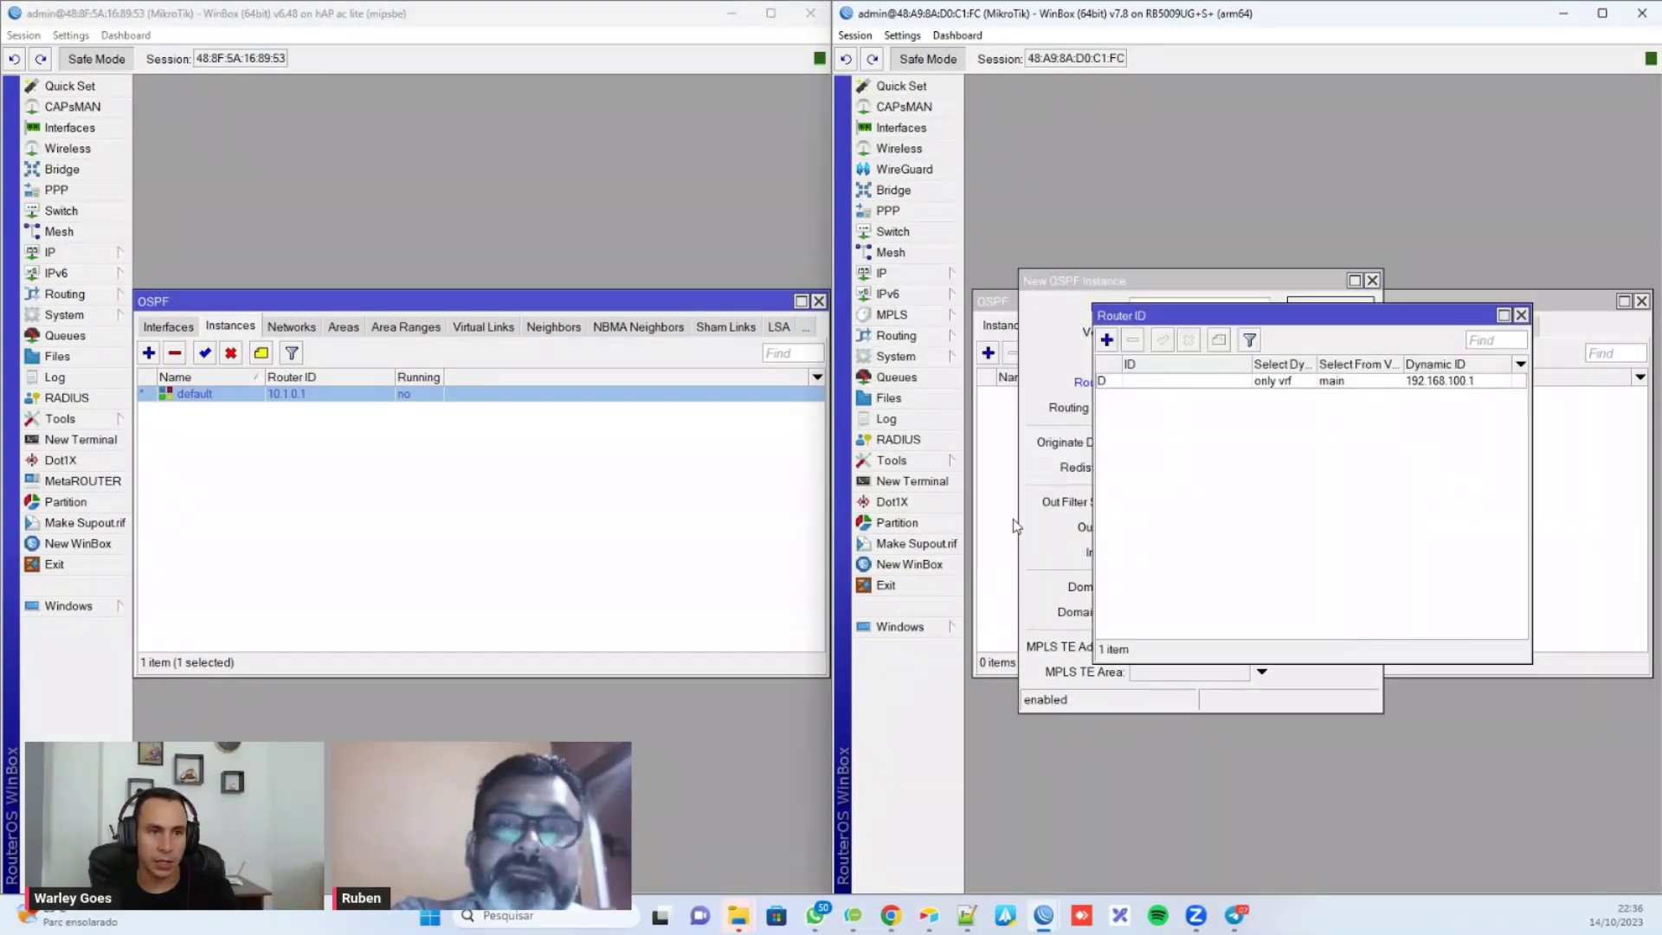
{"action": "left_click", "coordinate": [1106, 341]}
{"action": "left_click_drag", "start_coordinate": [1257, 396], "coordinate": [1191, 400]}
{"action": "type", "text": "router"}
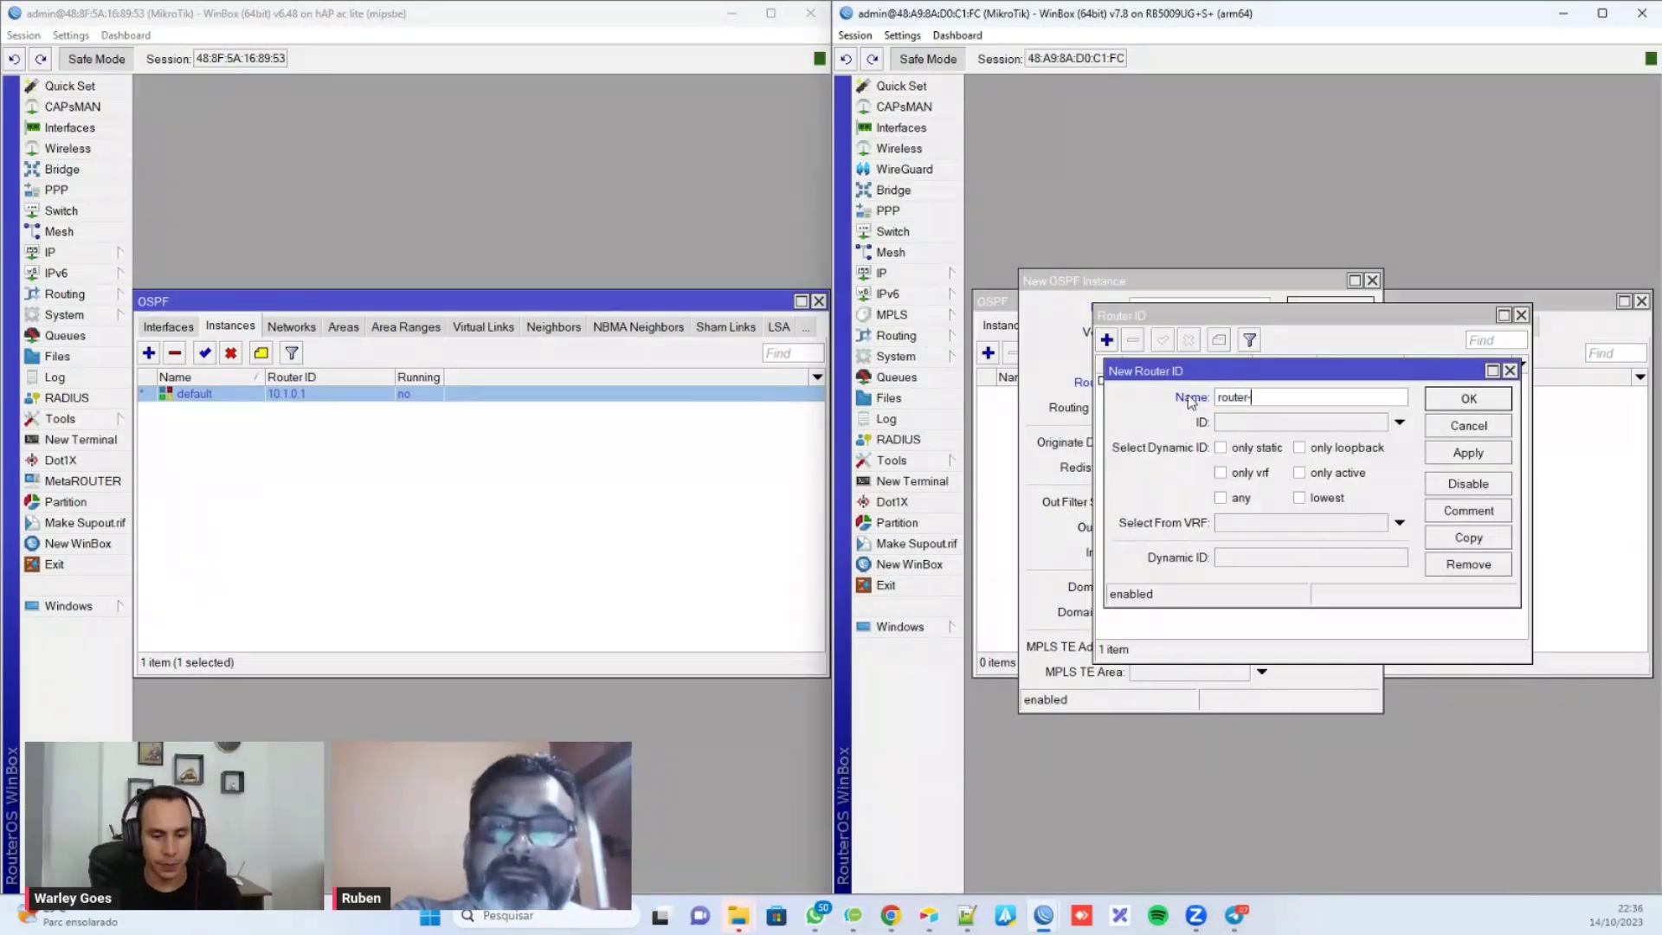
{"action": "type", "text": "-id"}
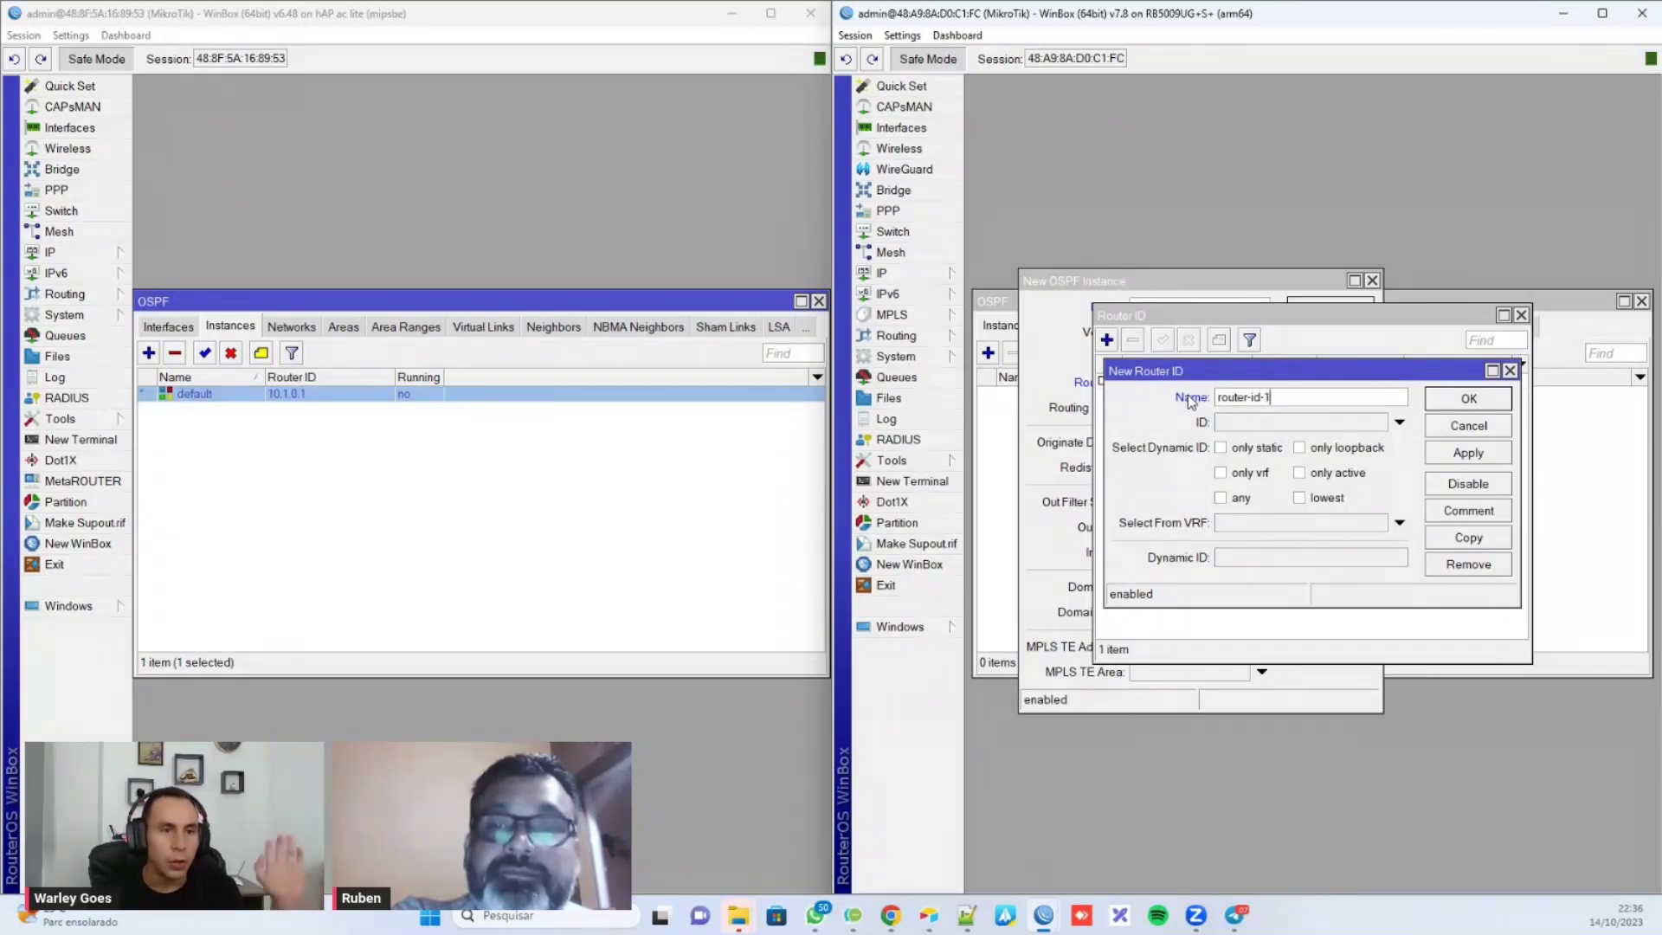
{"action": "left_click", "coordinate": [1254, 423]}
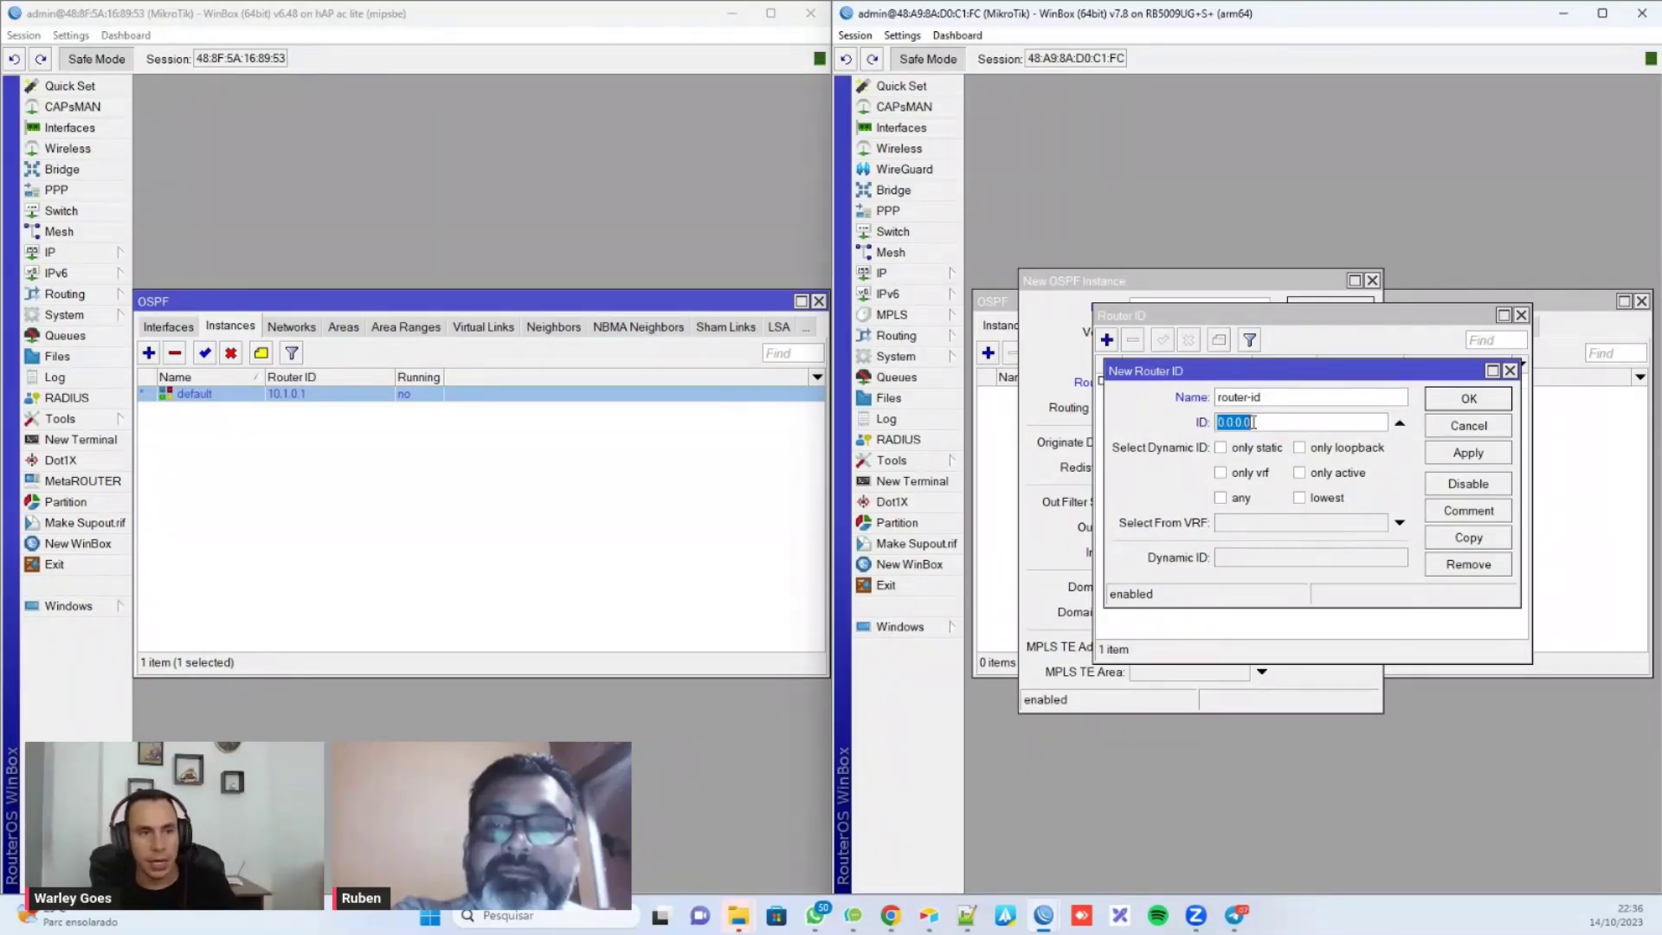
{"action": "type", "text": "10.2.0"}
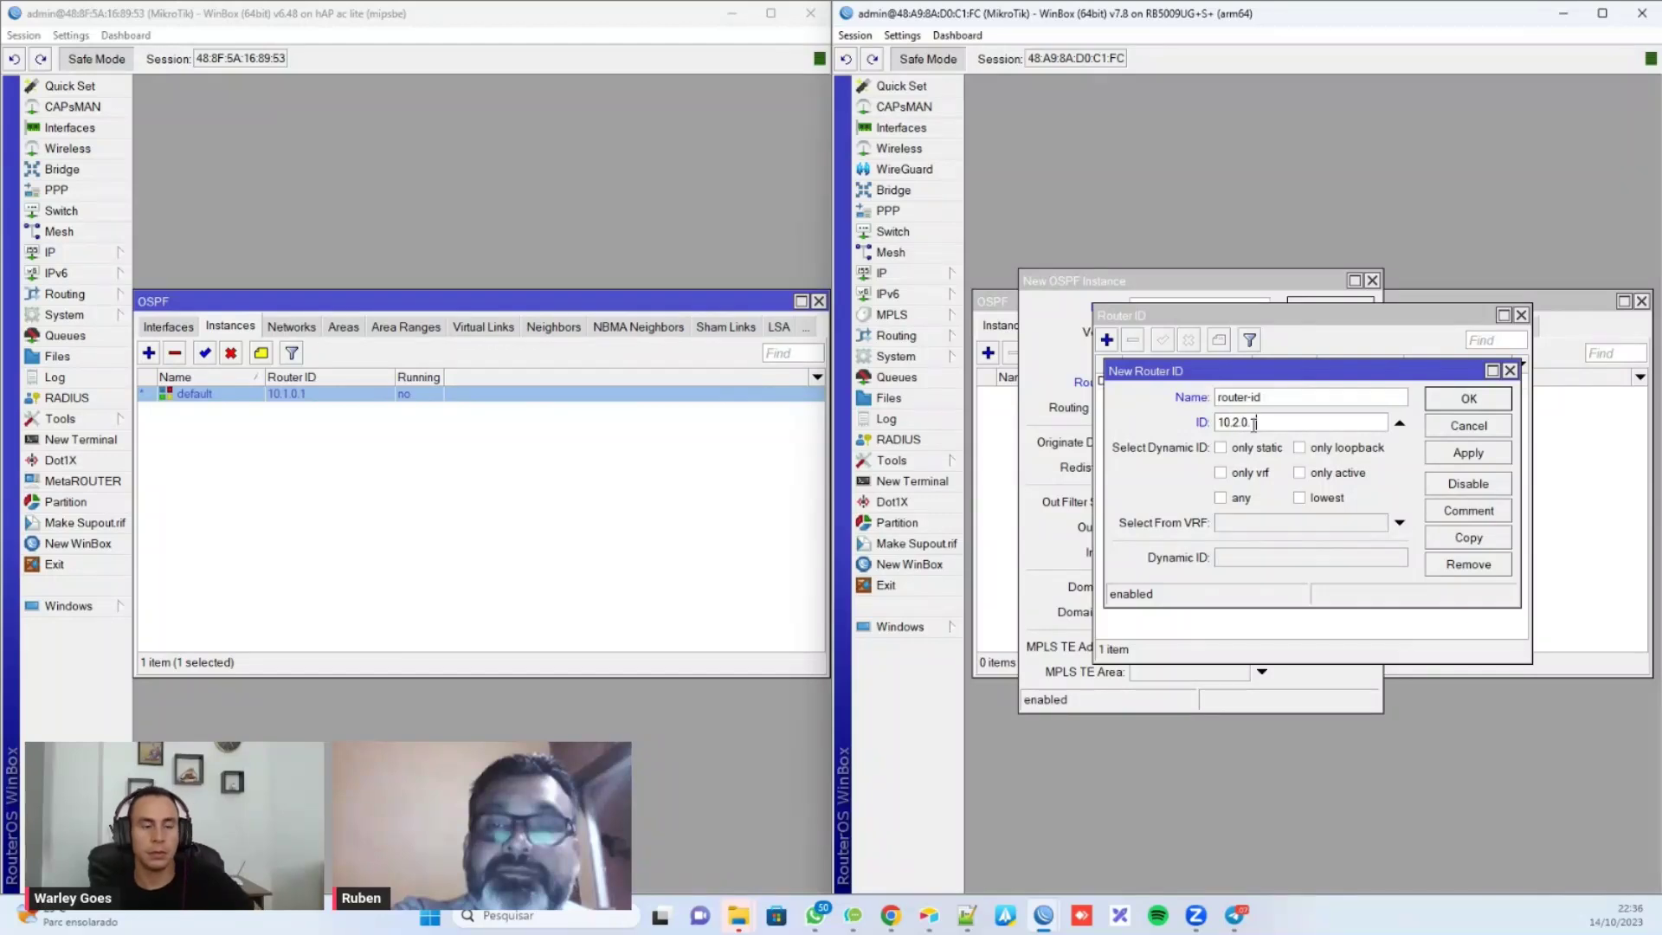
{"action": "type", "text": ".1"}
{"action": "left_click", "coordinate": [1430, 424]}
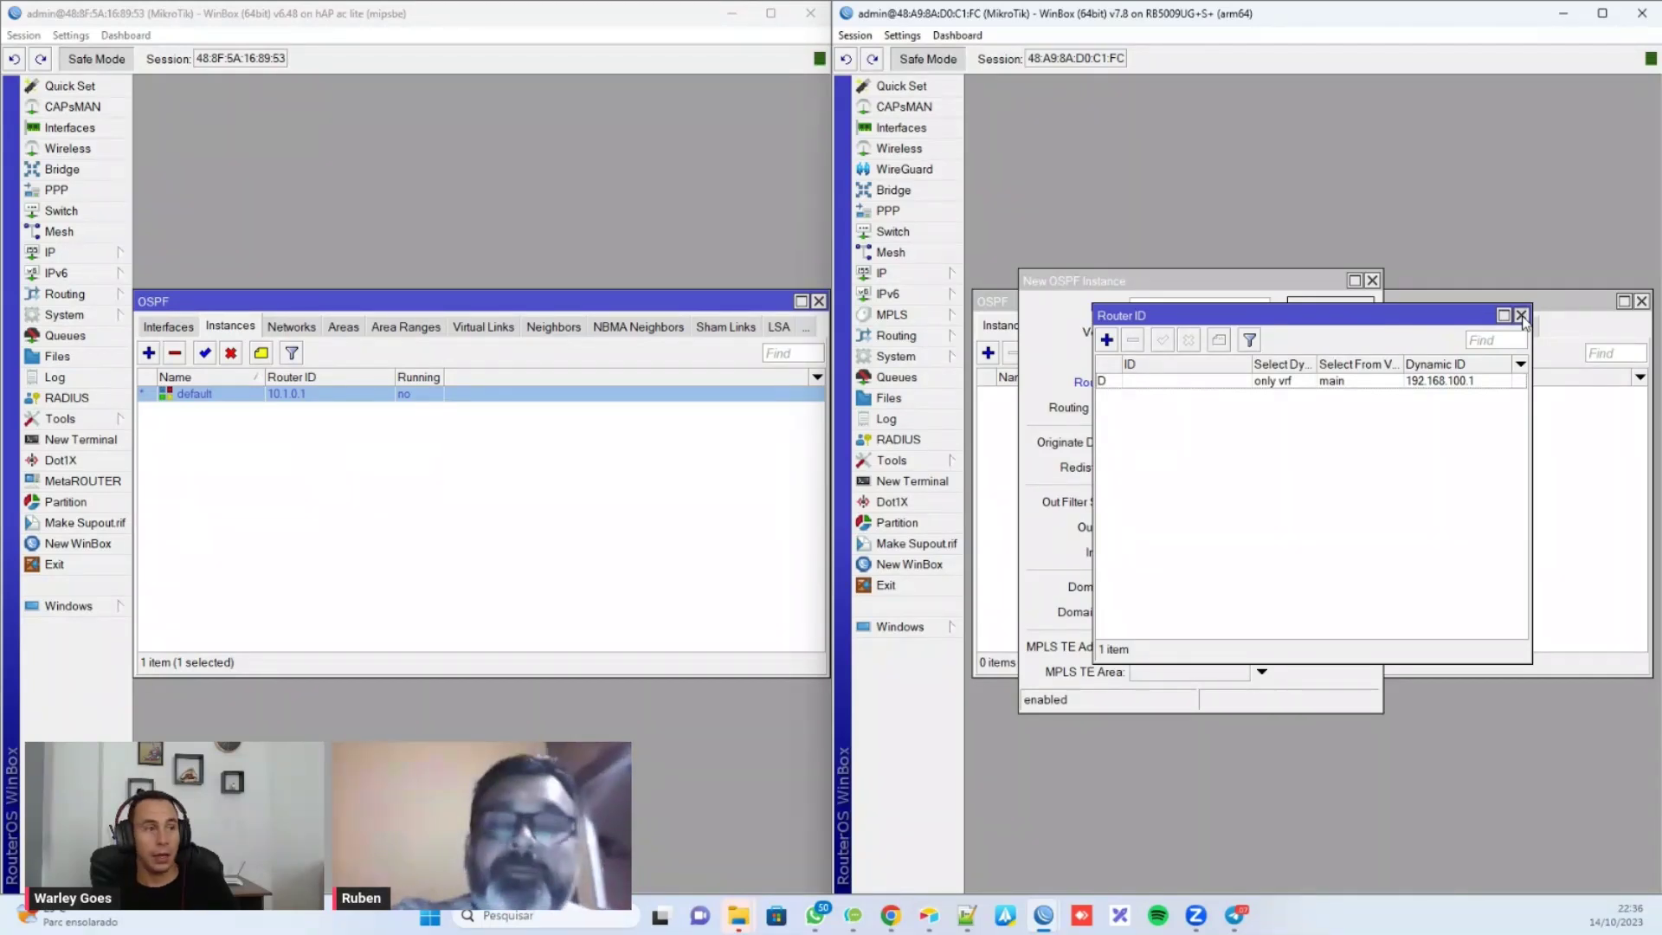
{"action": "left_click", "coordinate": [1521, 315]}
Step: Check the router ID entered for the new RB5009 OSPF instance against the hAP ac lite's, and save the instance
{"action": "left_click", "coordinate": [308, 403]}
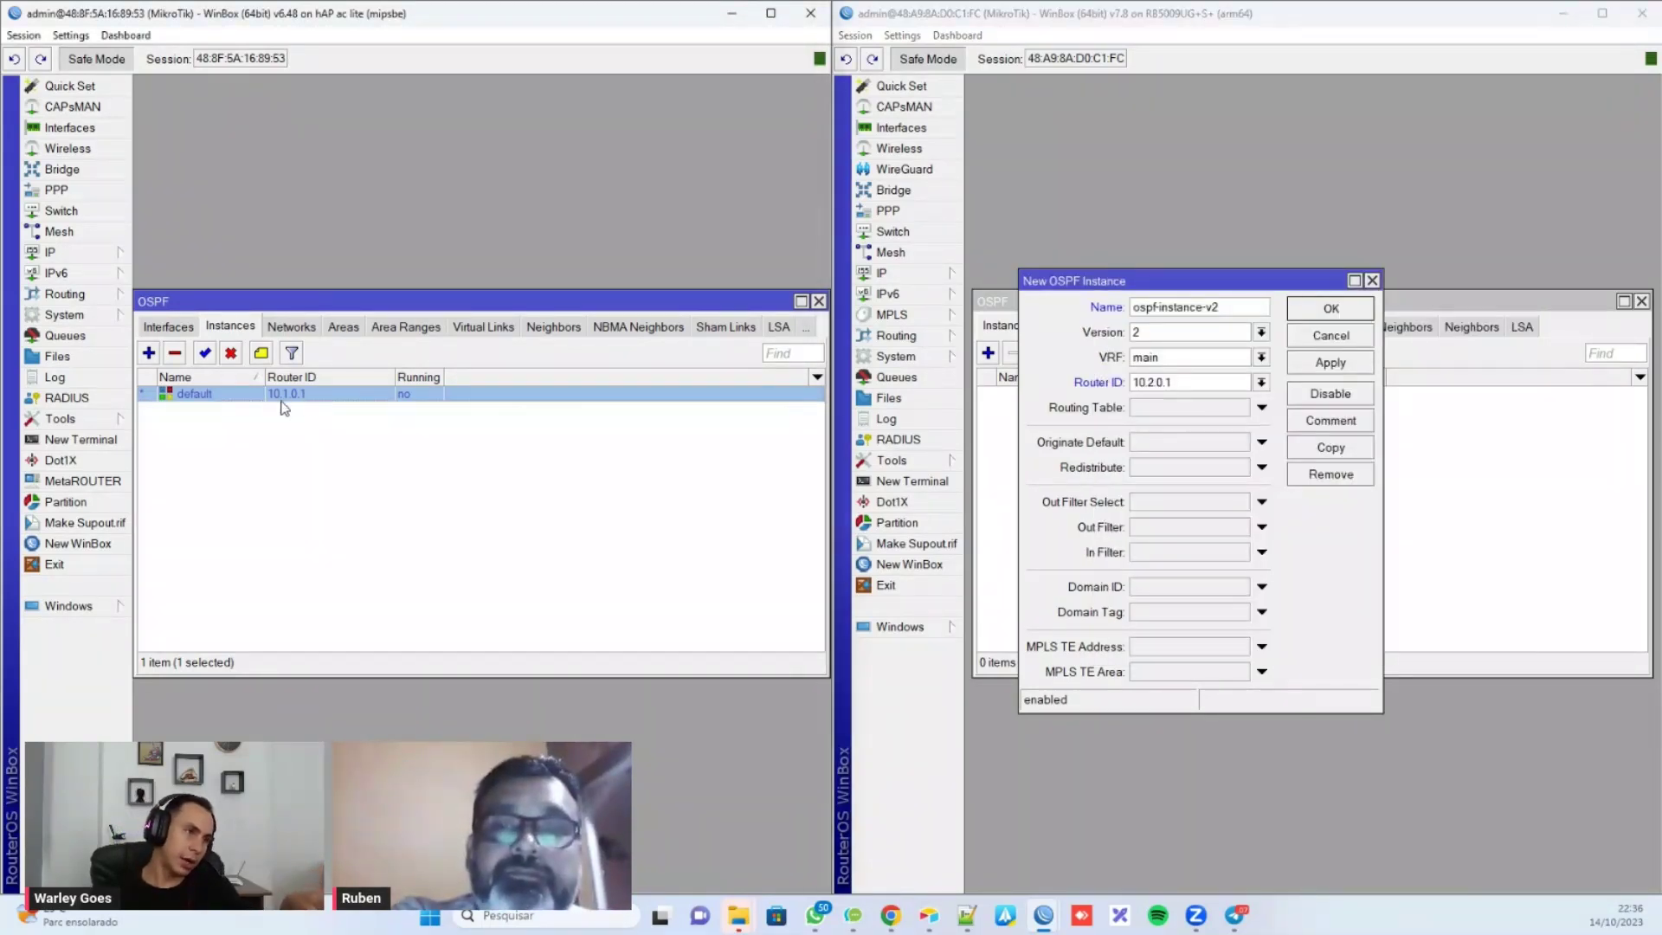
{"action": "left_click", "coordinate": [1199, 386]}
{"action": "double_click", "coordinate": [1166, 382]}
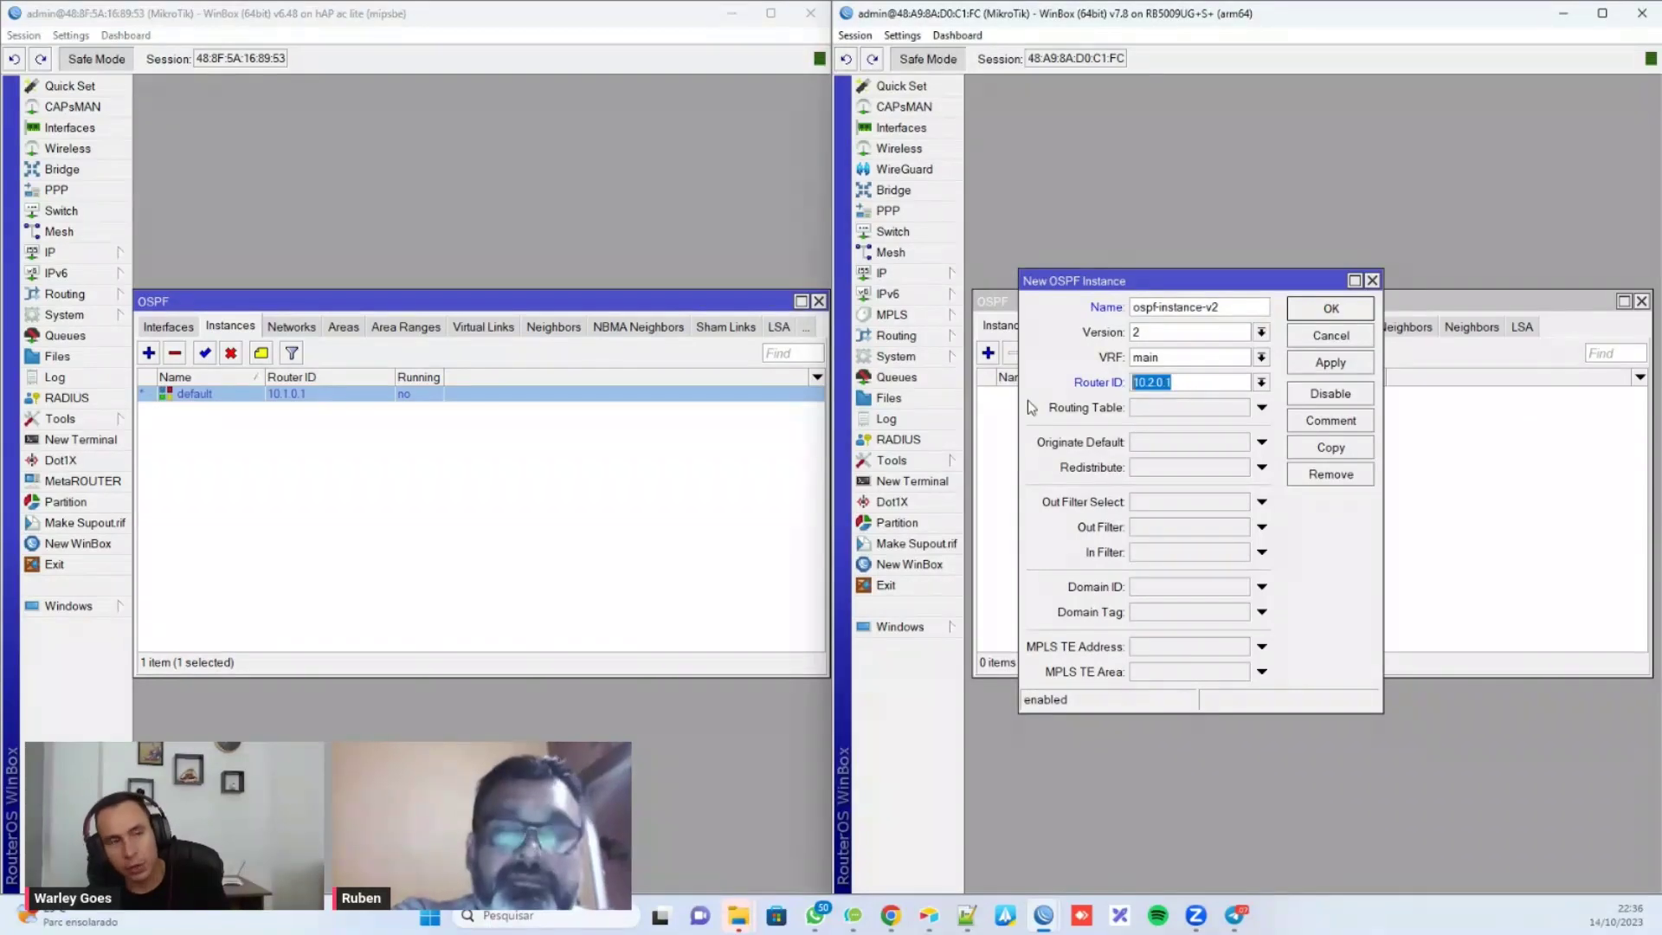
{"action": "left_click", "coordinate": [1167, 381]}
{"action": "double_click", "coordinate": [1167, 382]}
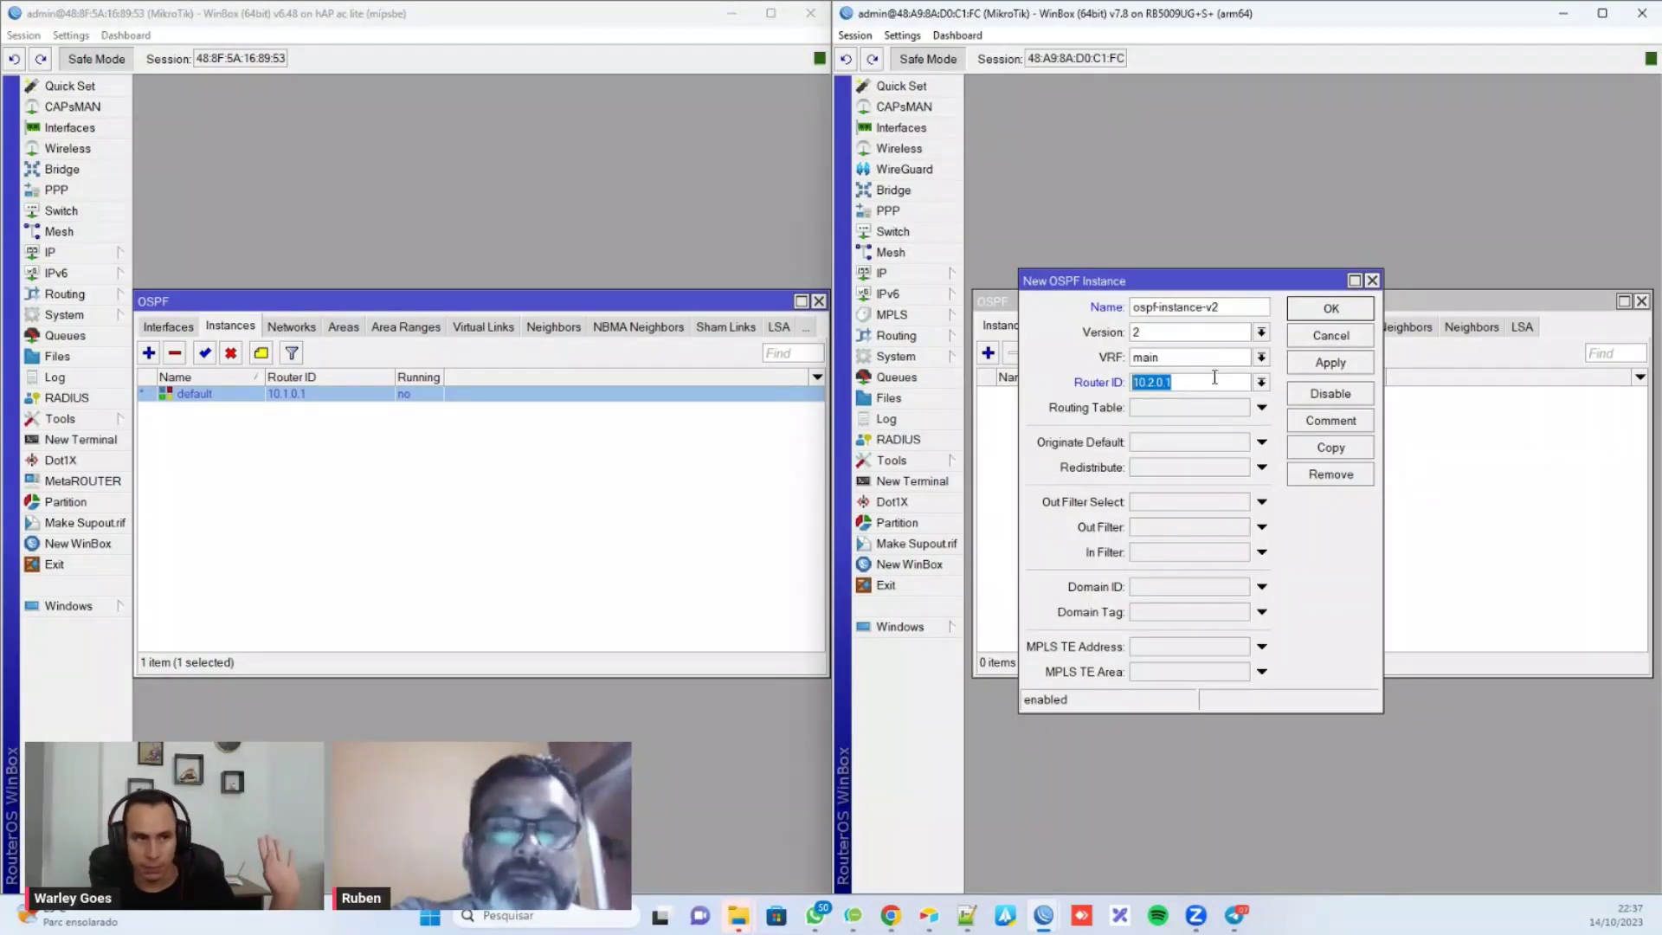
{"action": "left_click", "coordinate": [1329, 309]}
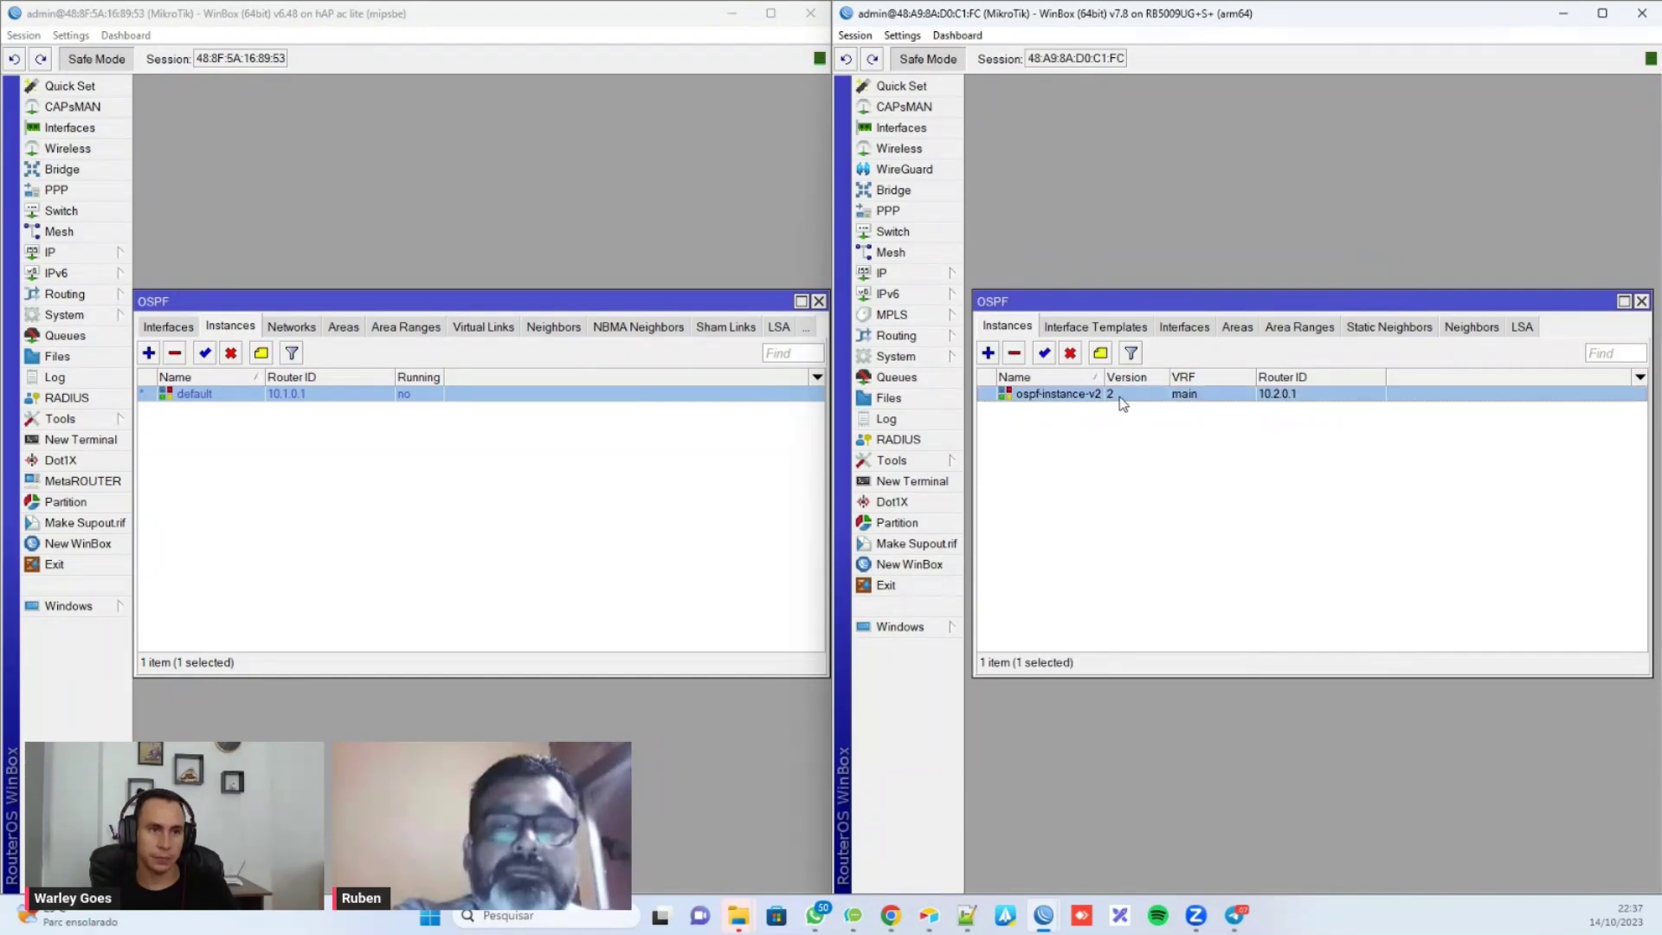
Step: Open both routers' OSPF instances and set the hAP ac lite's connected and static route redistribution to as type 1
{"action": "double_click", "coordinate": [1122, 400]}
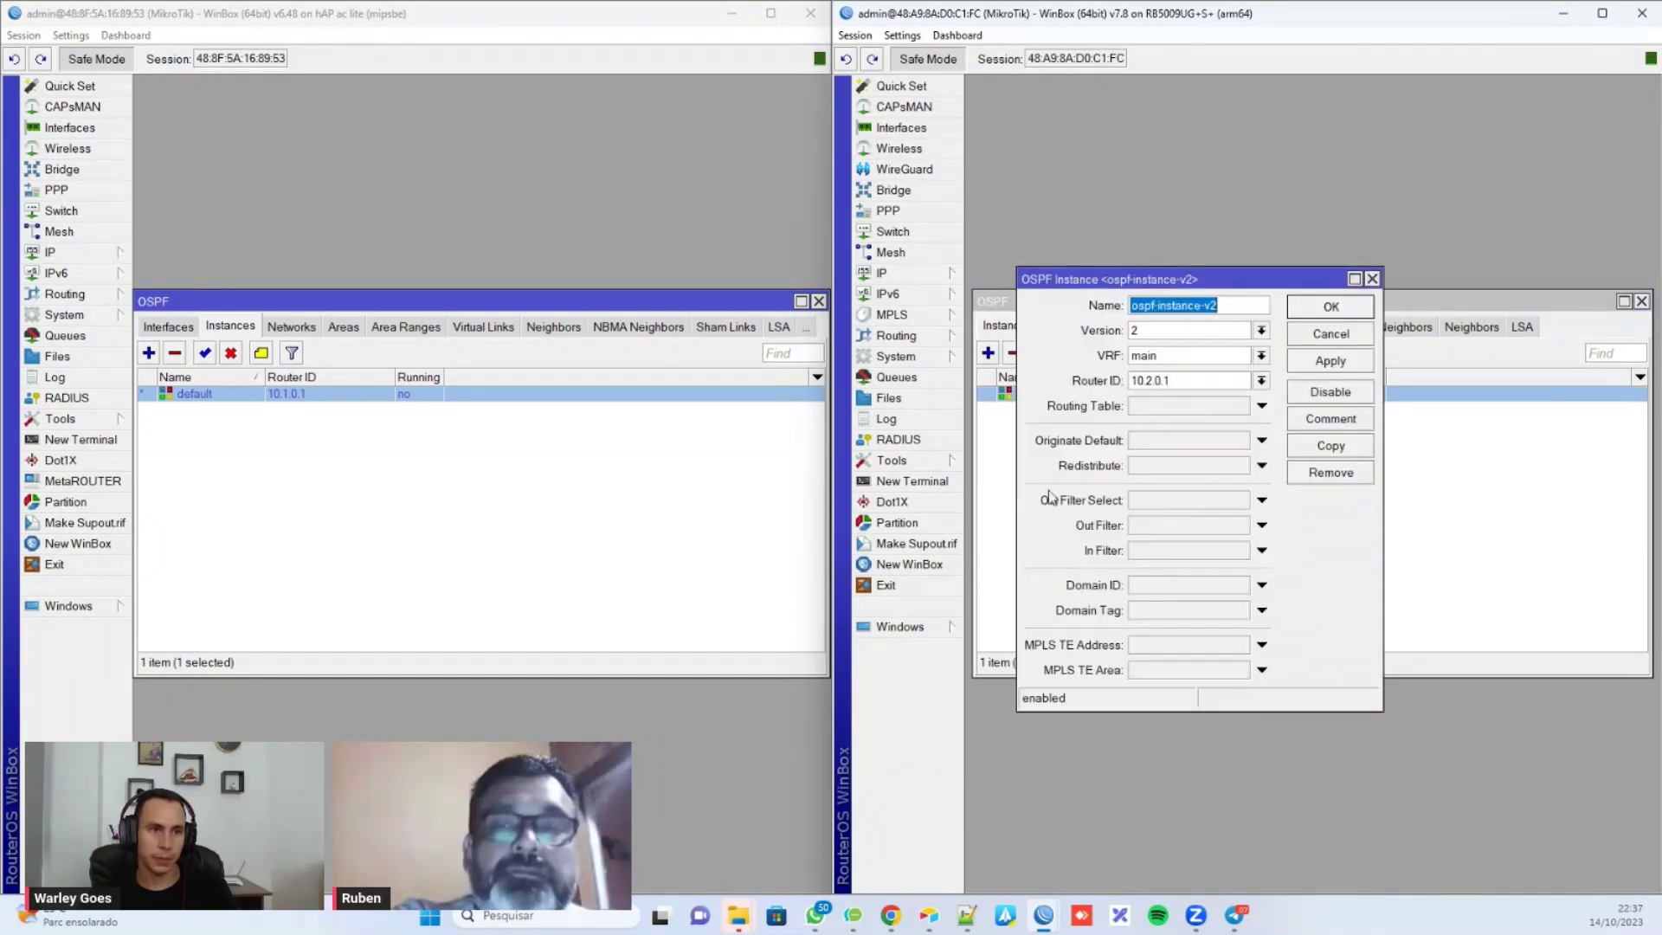
{"action": "double_click", "coordinate": [294, 395]}
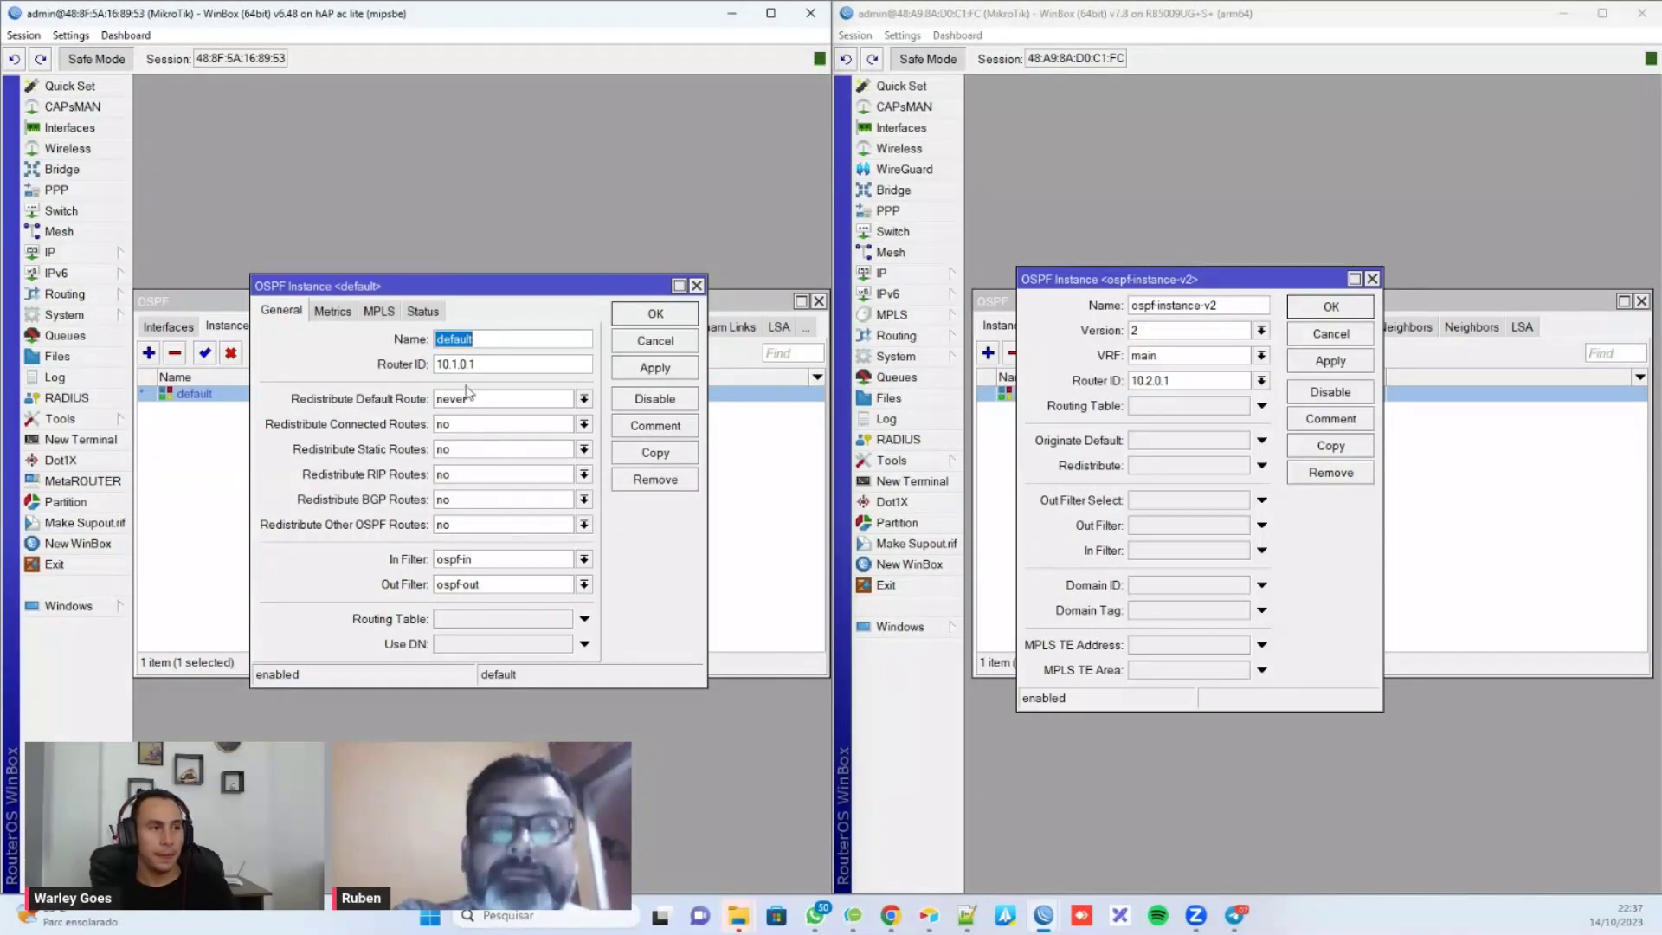
{"action": "left_click", "coordinate": [537, 424]}
{"action": "left_click", "coordinate": [537, 438]}
{"action": "left_click", "coordinate": [552, 450]}
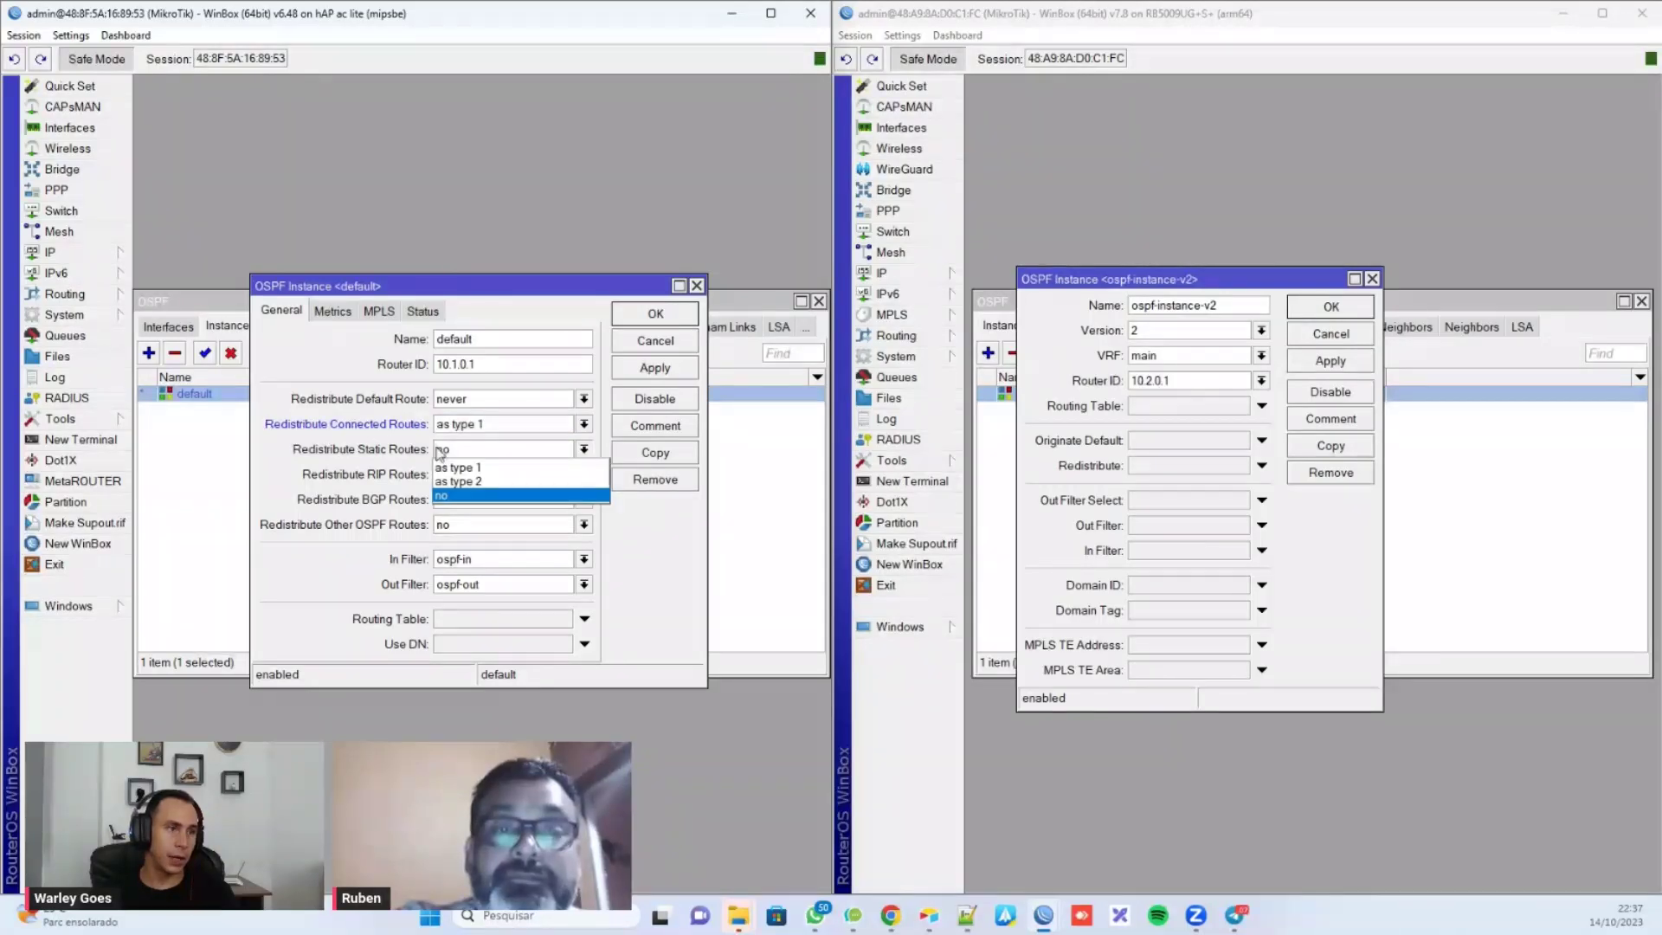
{"action": "left_click", "coordinate": [481, 467]}
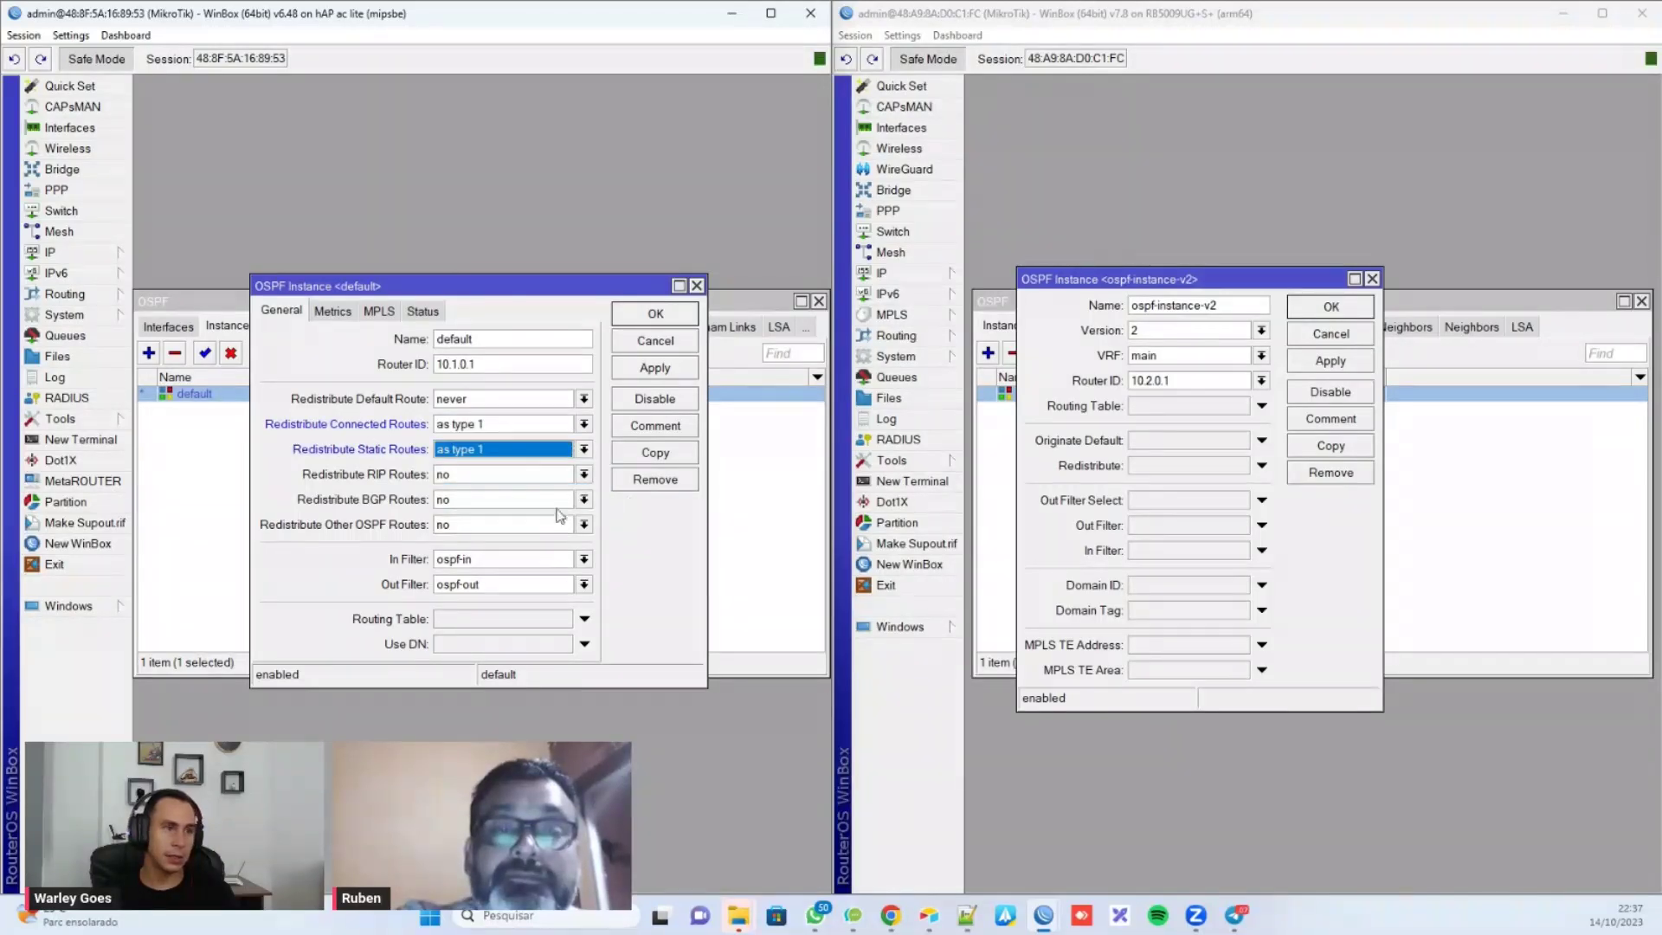
Step: Try always and if installed (as type 1) for the hAP ac lite's default route redistribution, restore never, and save the instance
{"action": "left_click", "coordinate": [571, 403]}
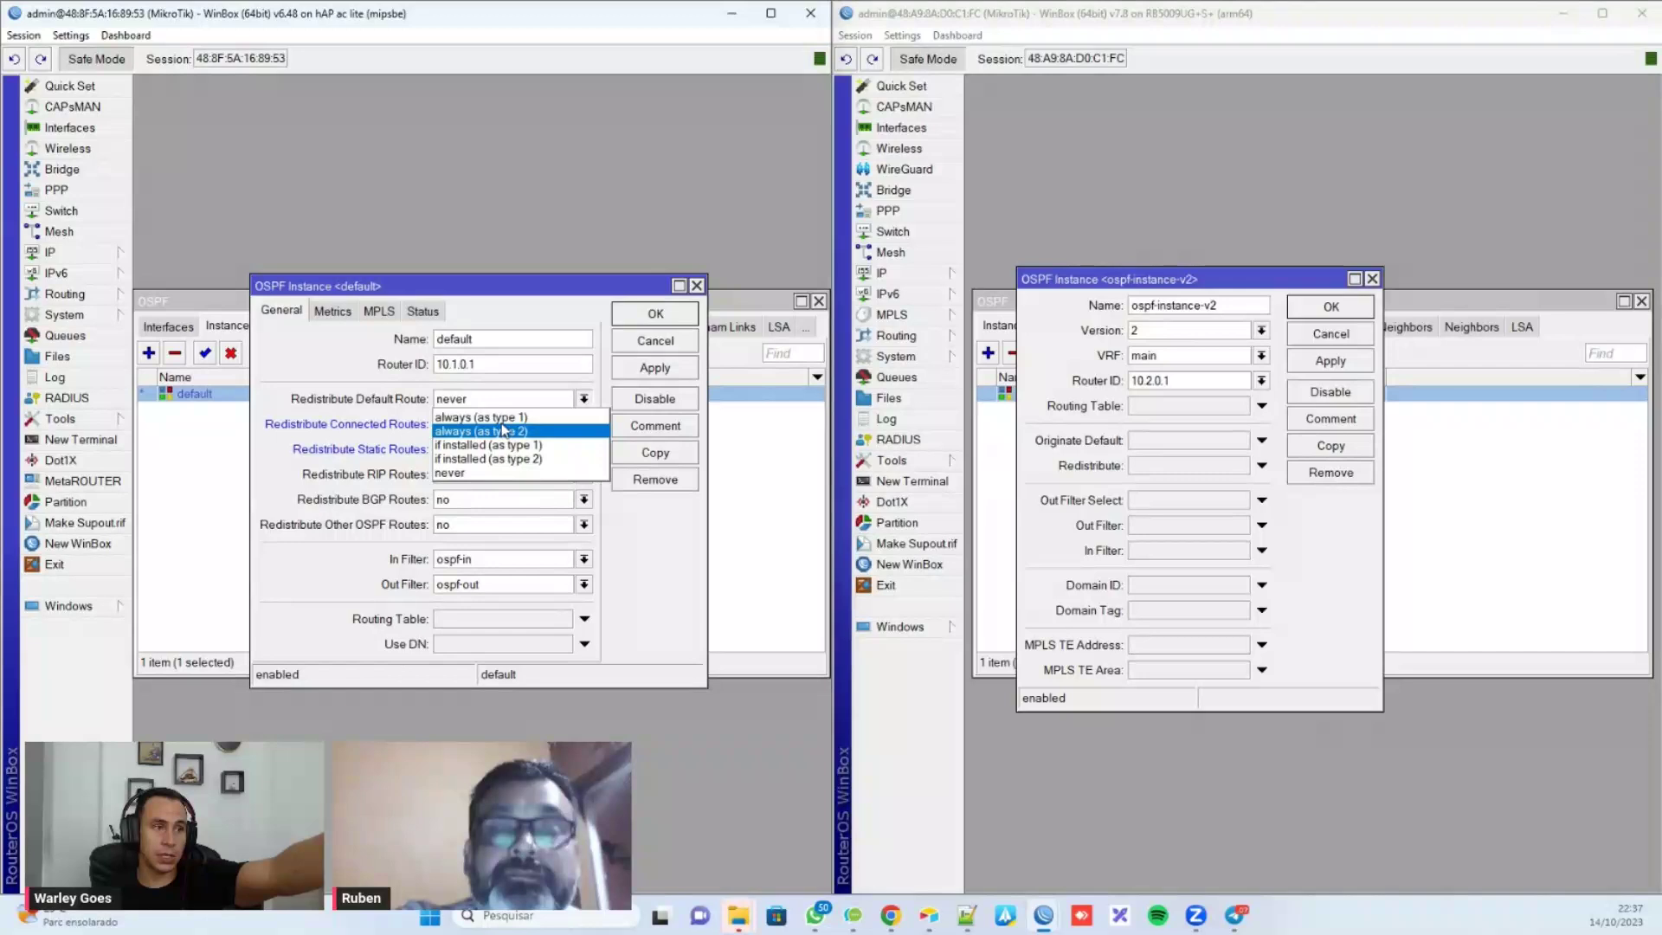
{"action": "left_click", "coordinate": [571, 417]}
{"action": "left_click", "coordinate": [571, 403]}
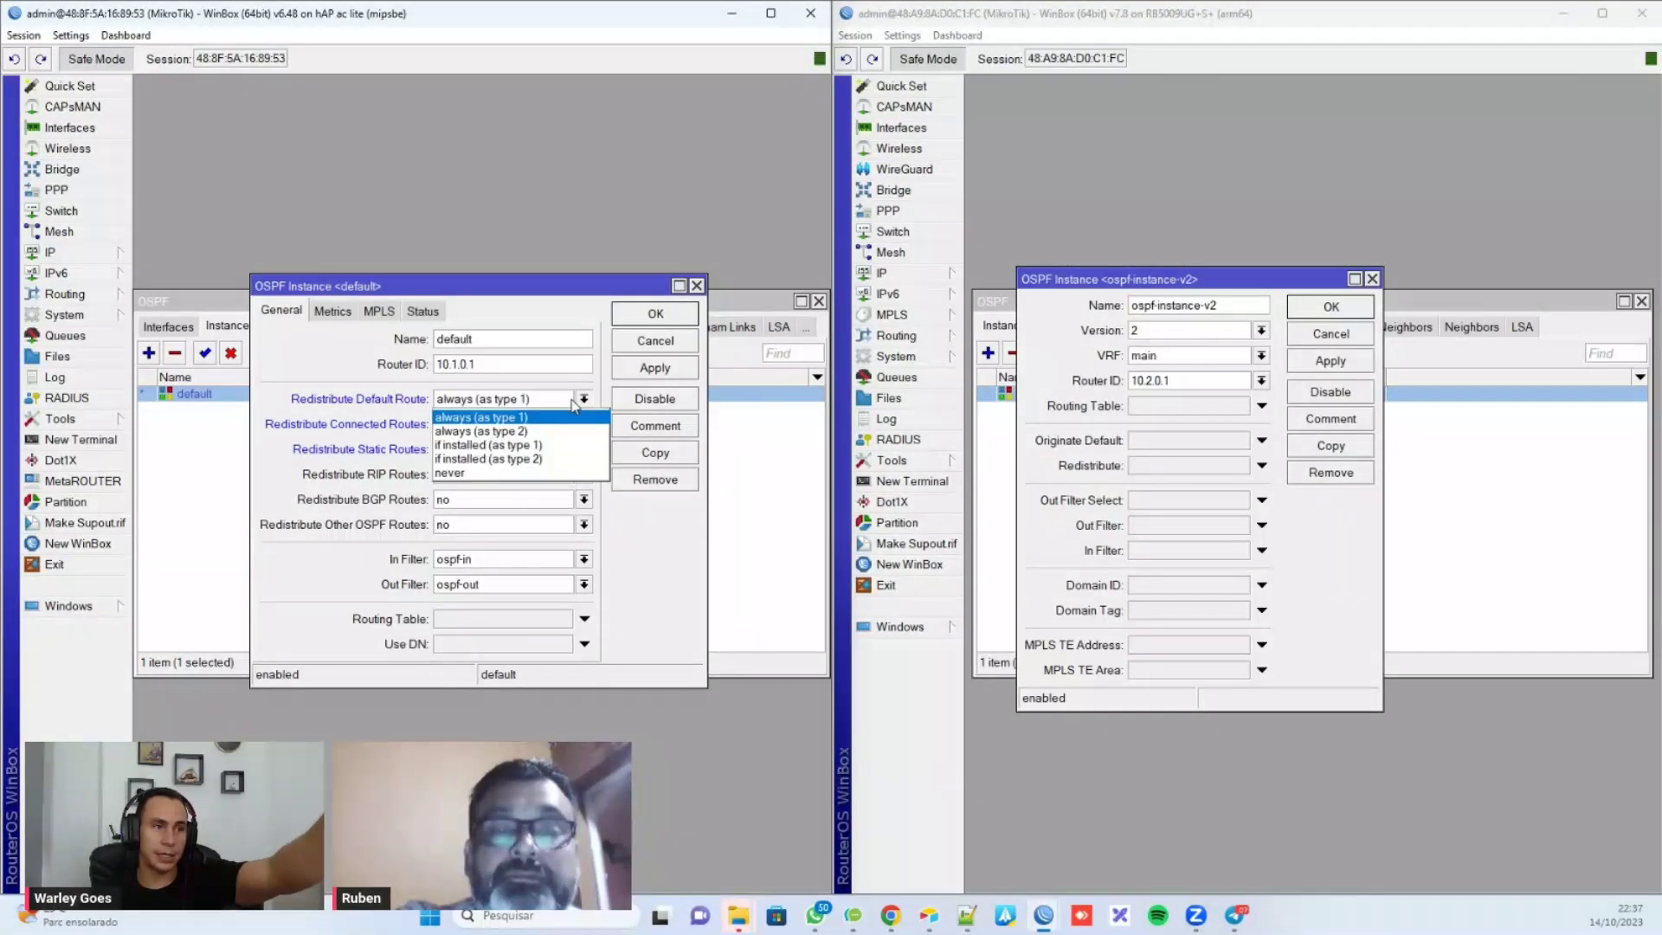
{"action": "left_click", "coordinate": [511, 437]}
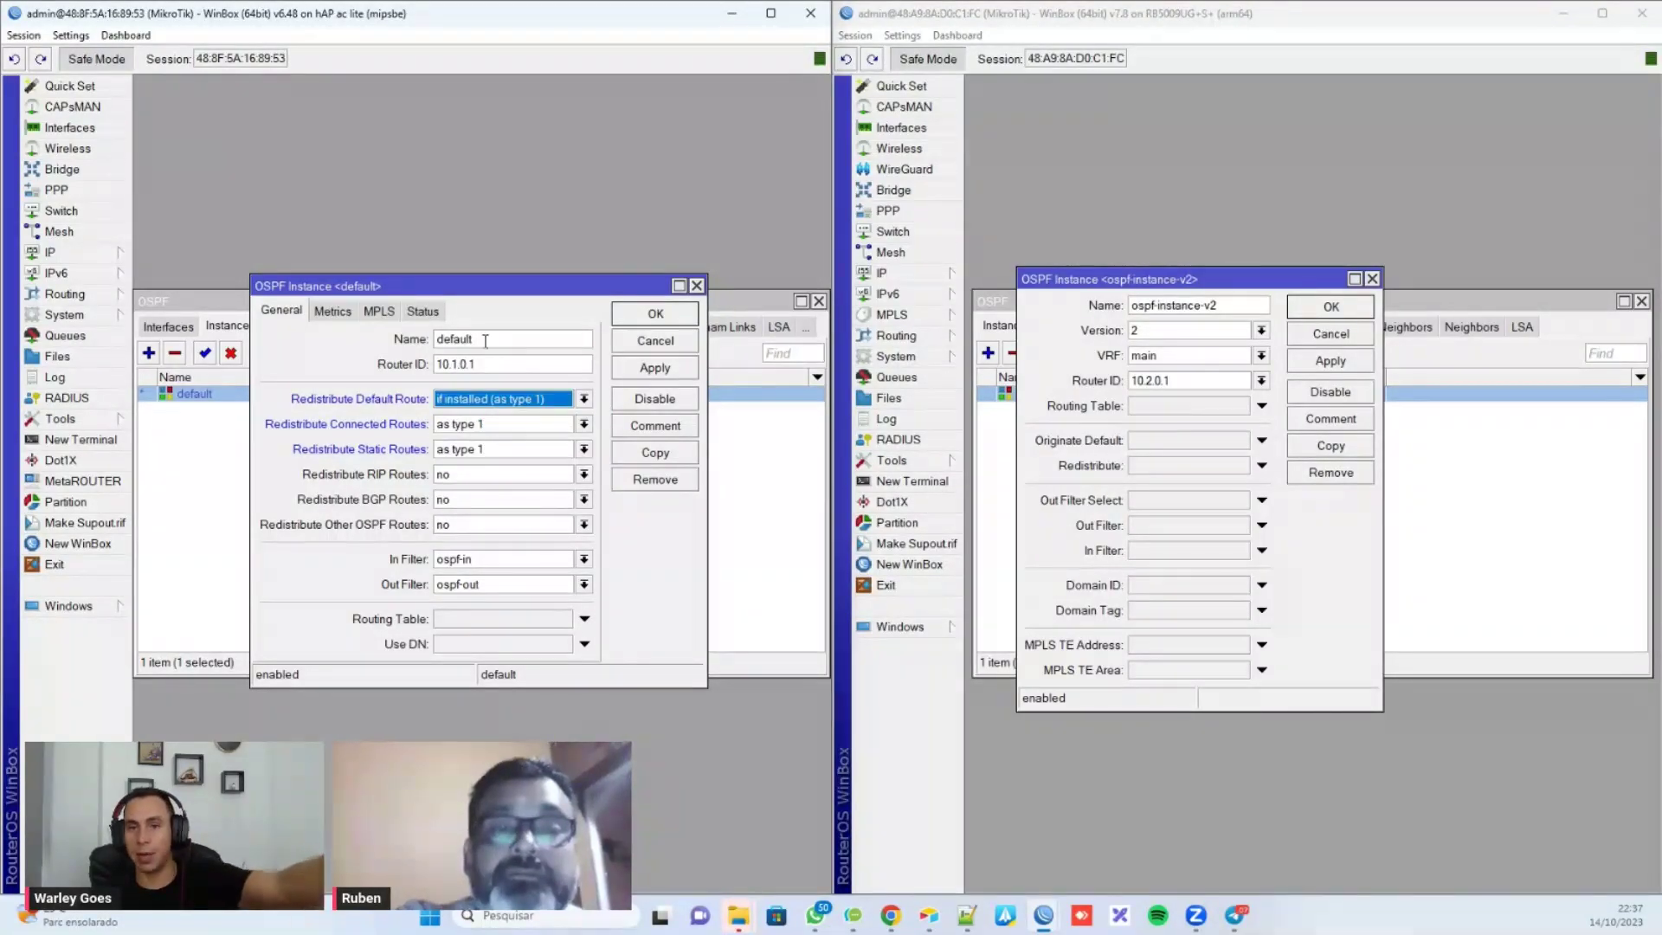
{"action": "left_click", "coordinate": [583, 400]}
{"action": "left_click", "coordinate": [475, 473]}
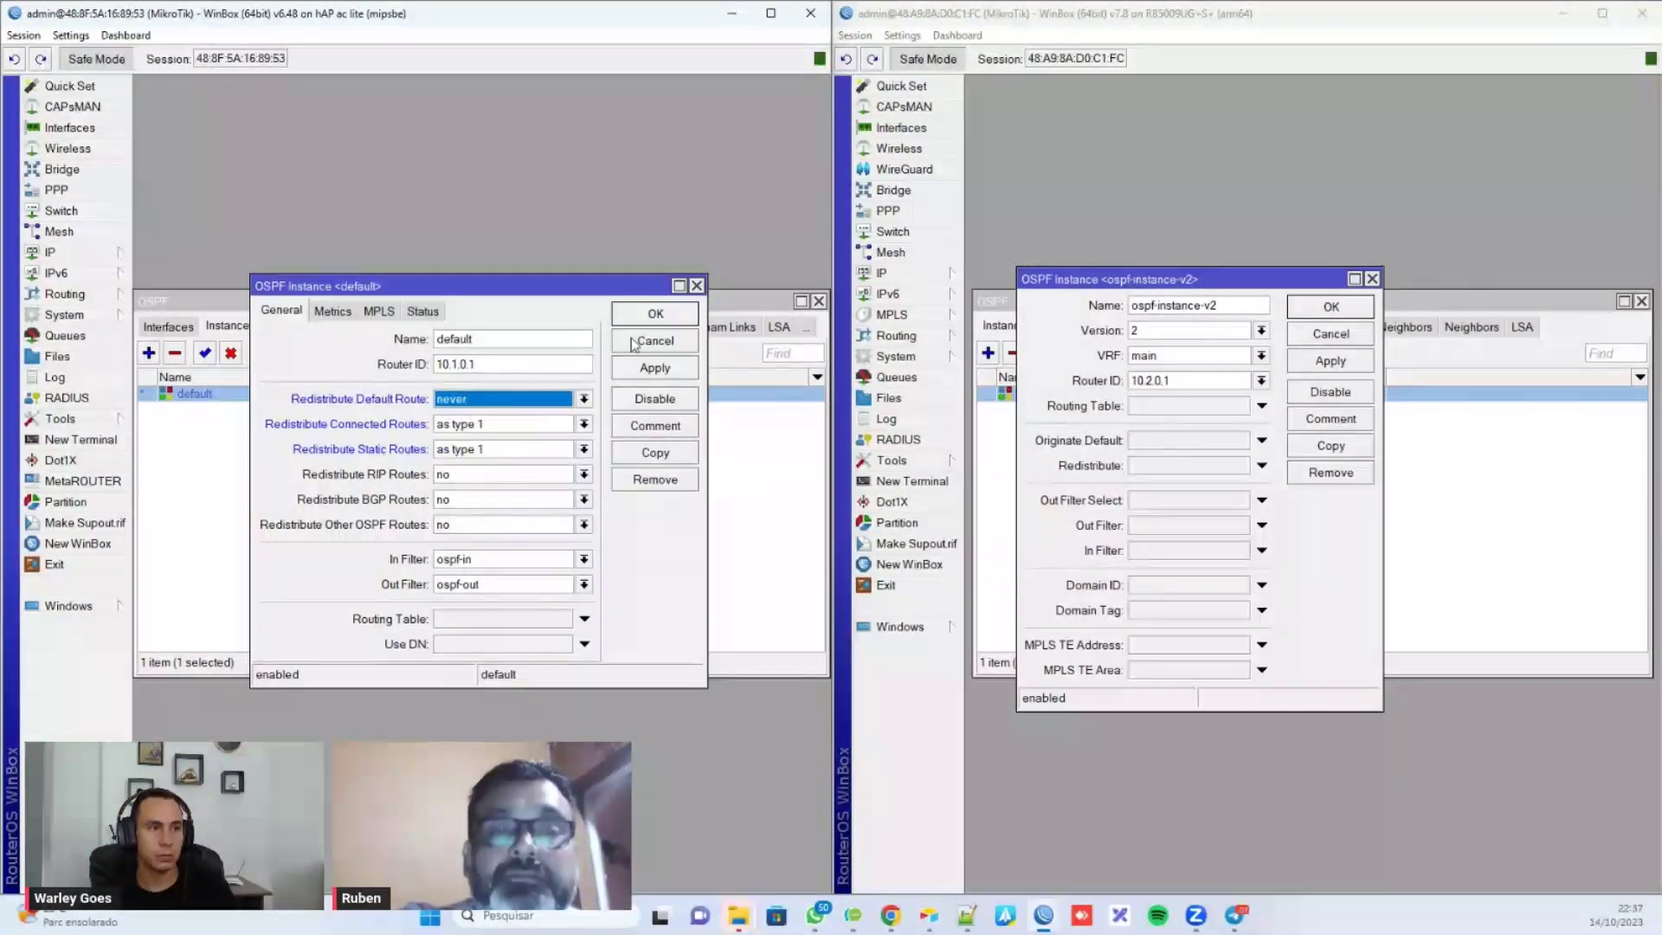
{"action": "left_click", "coordinate": [656, 314]}
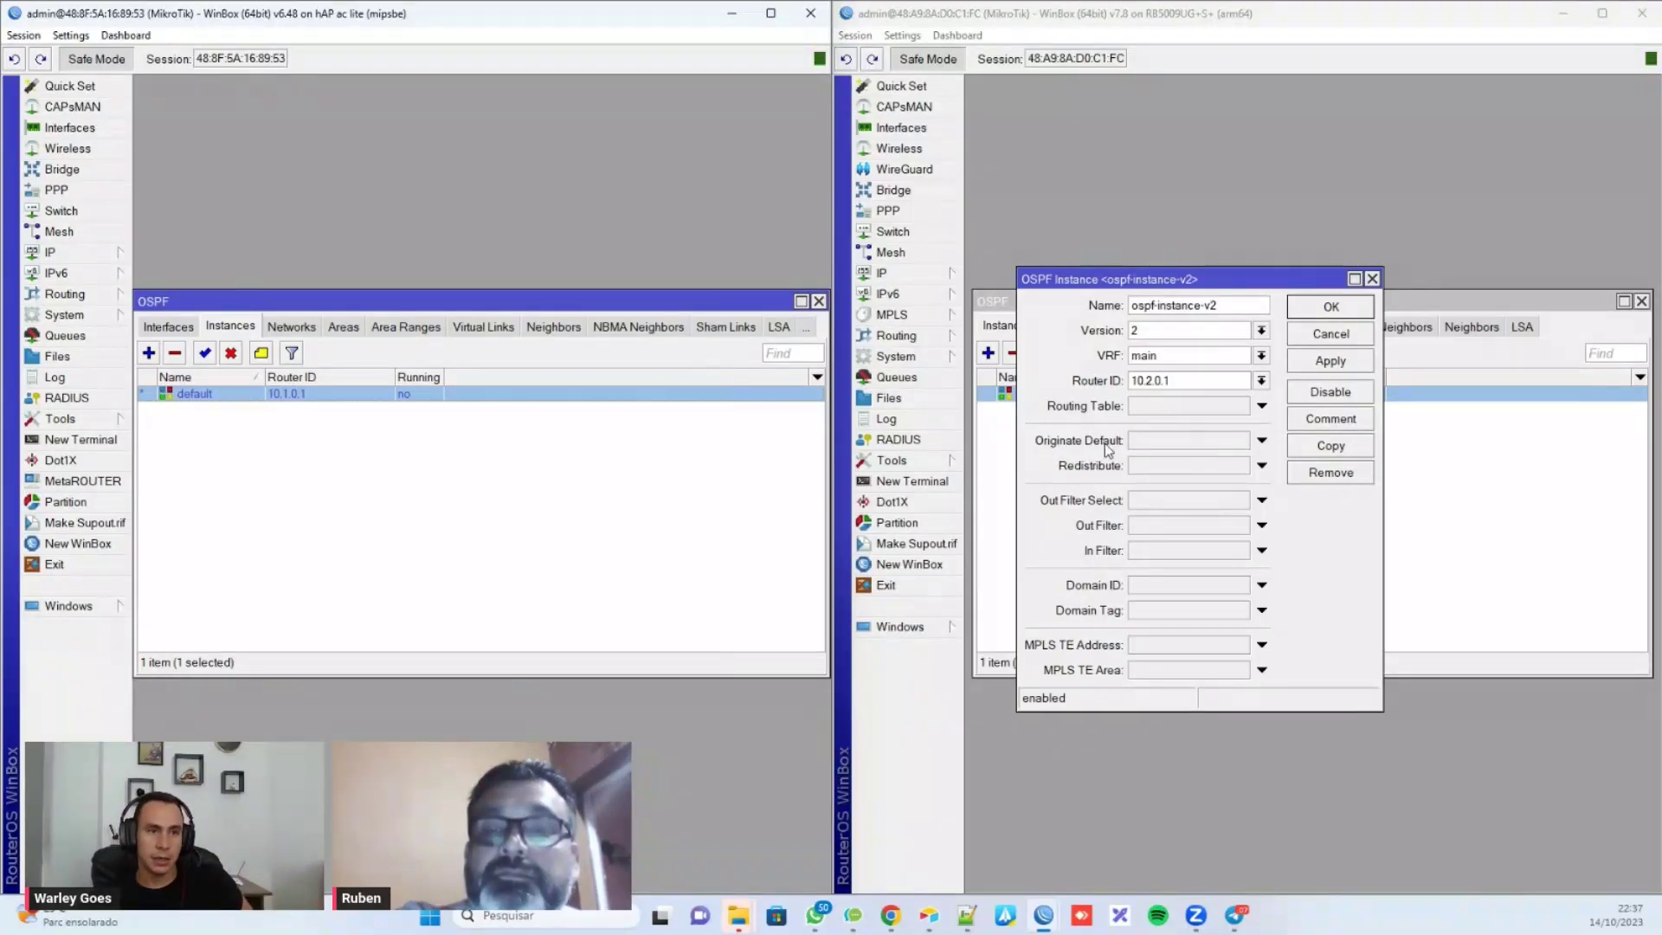
Step: Compare the Originate Default options of ospf-instance-v2 on the RB5009 and set it to never
{"action": "left_click", "coordinate": [1167, 449]}
{"action": "left_click", "coordinate": [1167, 448]}
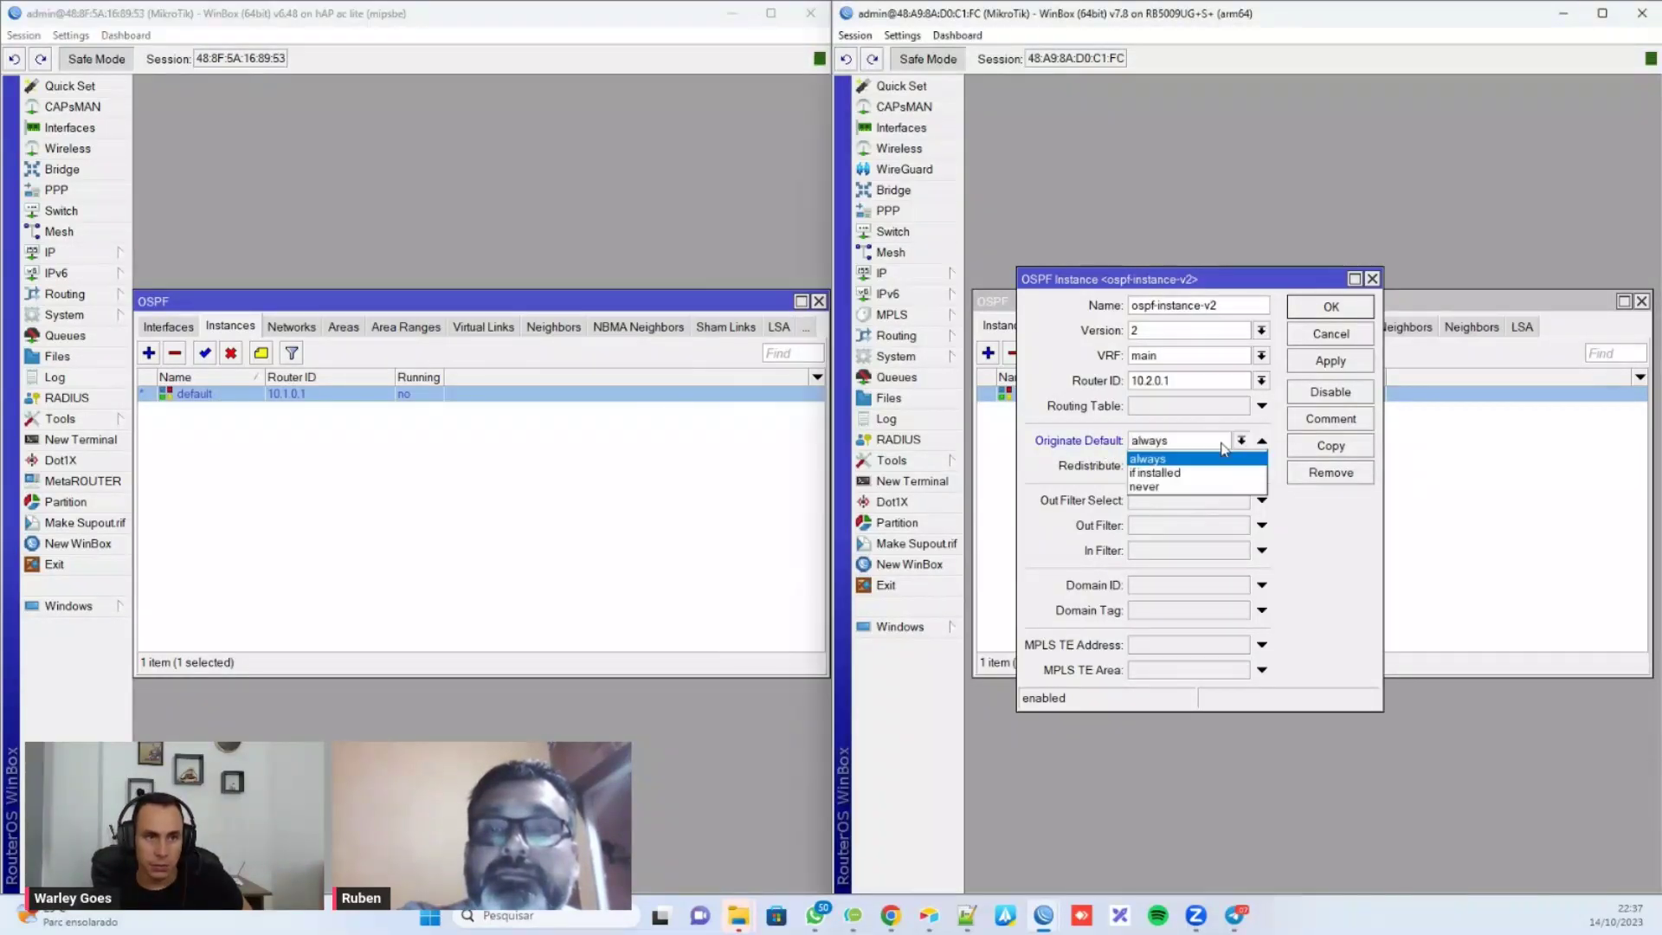
{"action": "left_click", "coordinate": [1167, 452]}
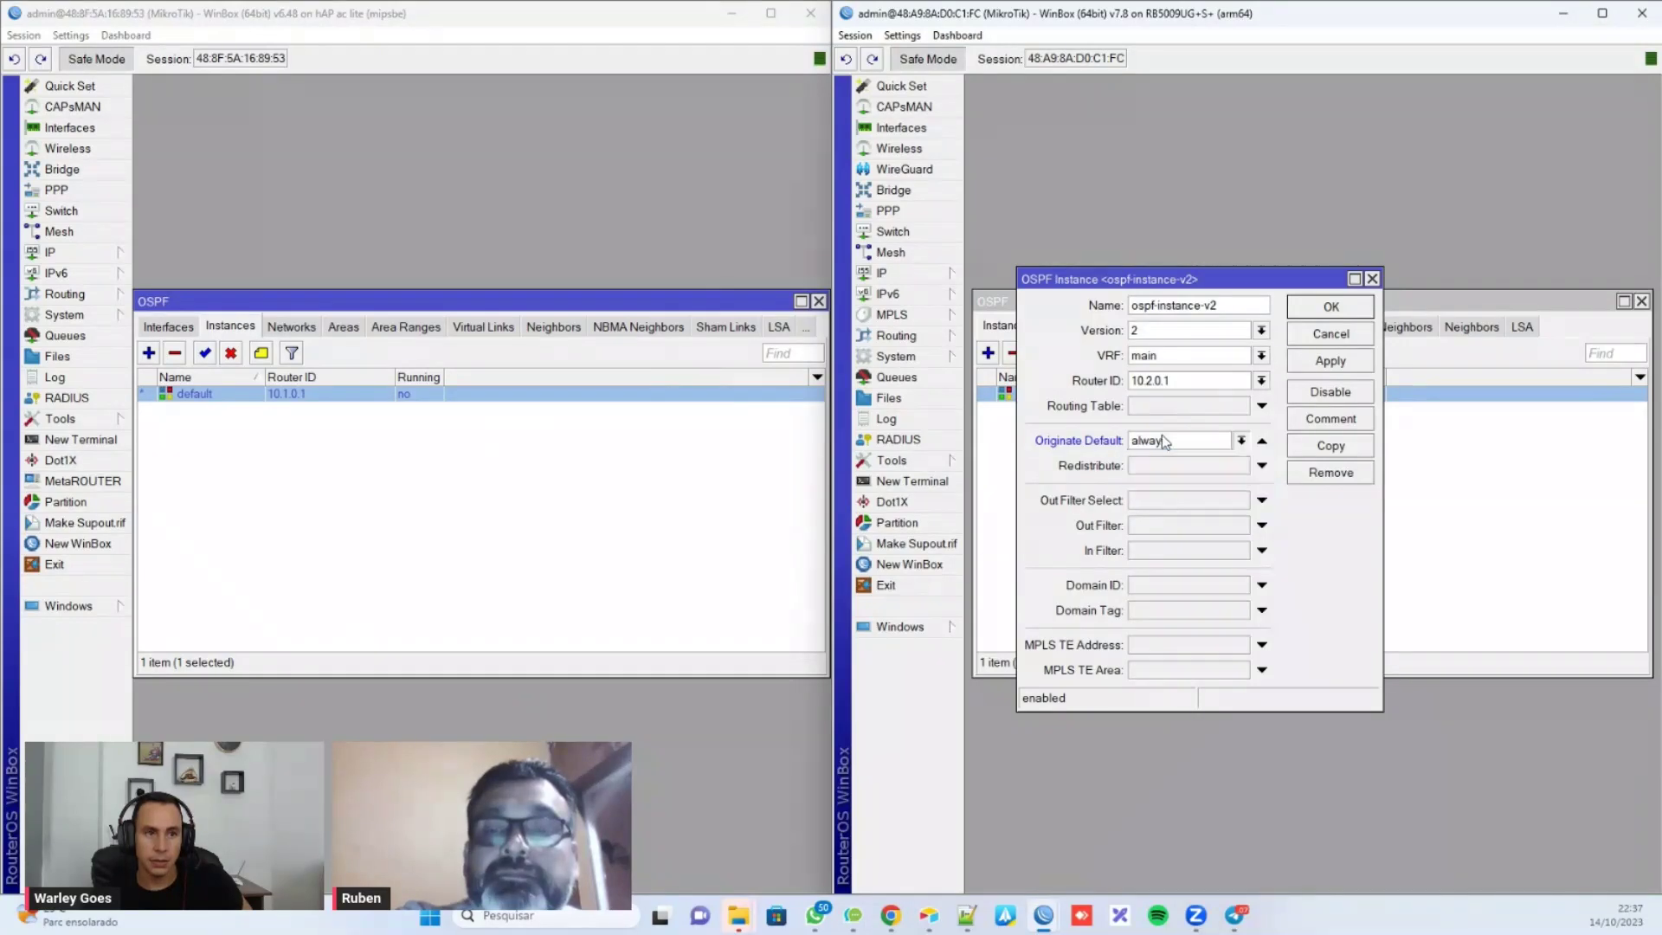
{"action": "left_click", "coordinate": [1213, 444]}
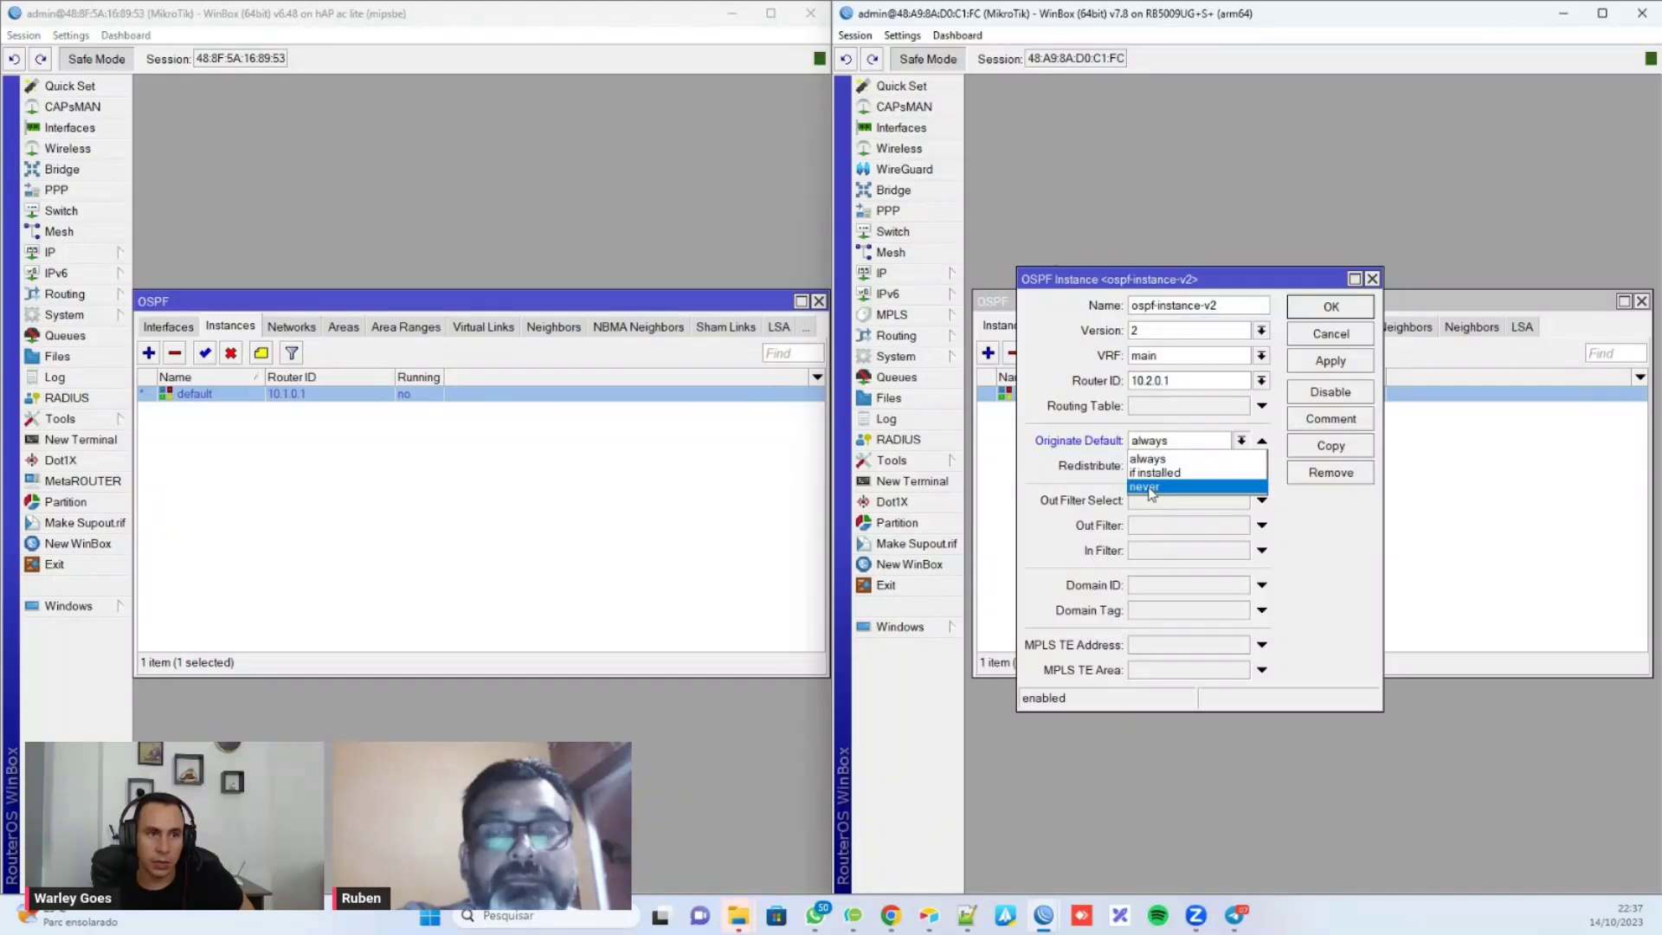
{"action": "left_click", "coordinate": [1158, 487]}
{"action": "left_click", "coordinate": [1160, 443]}
{"action": "left_click", "coordinate": [1190, 460]}
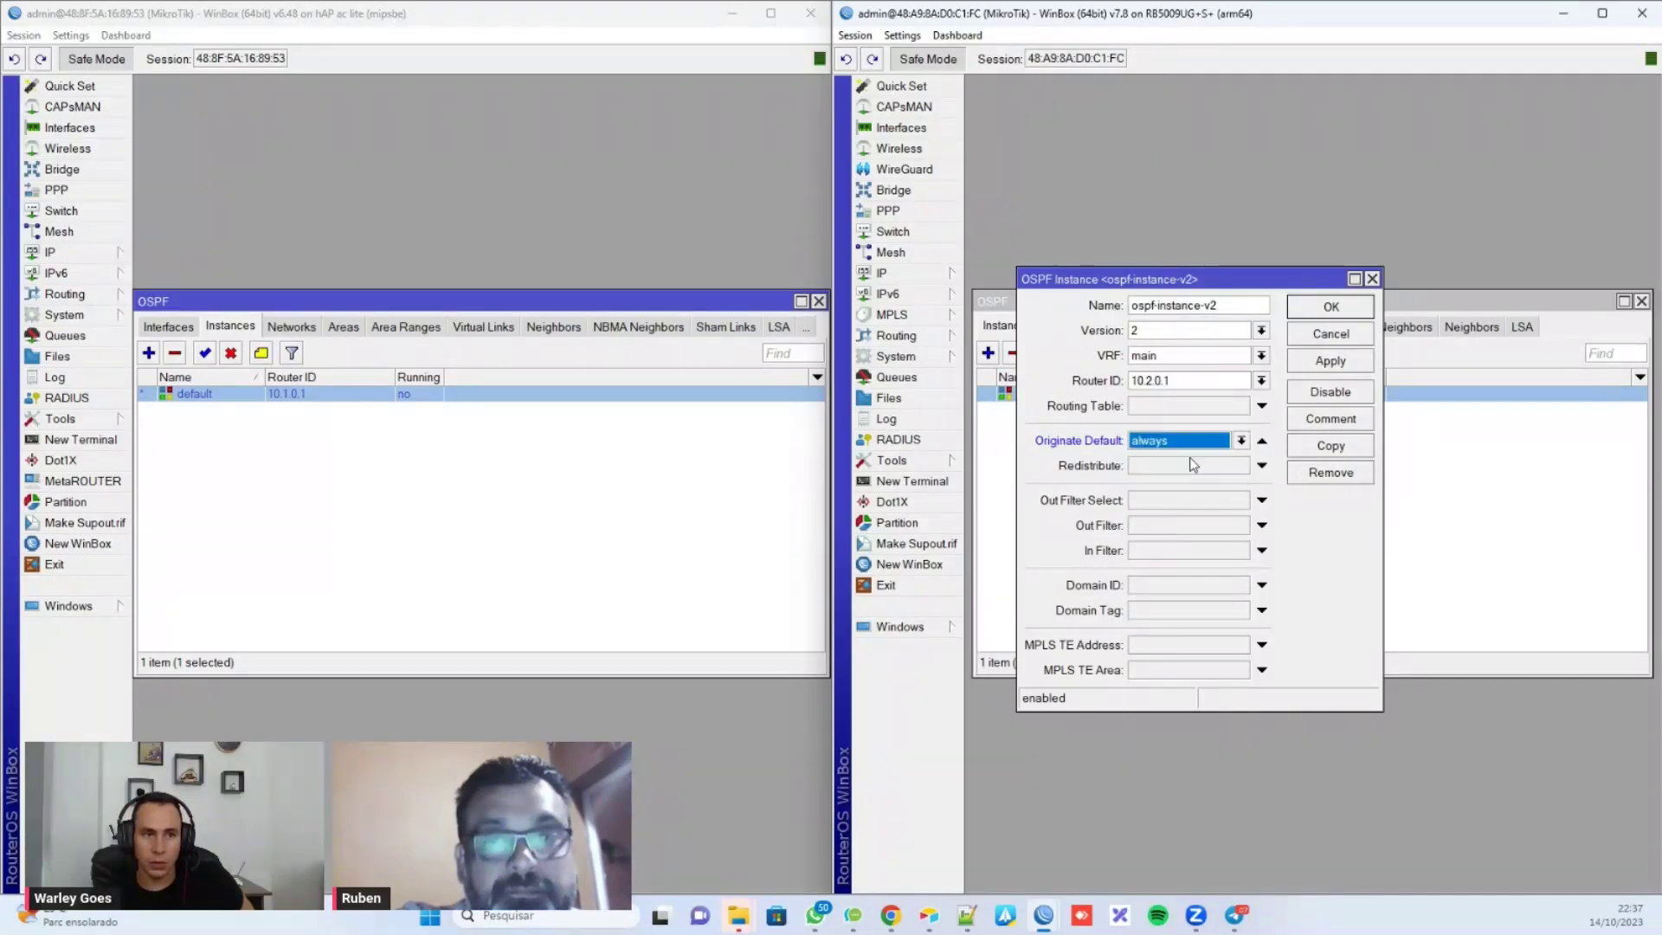
{"action": "left_click", "coordinate": [1263, 443]}
{"action": "left_click", "coordinate": [1183, 455]}
{"action": "left_click", "coordinate": [1186, 450]}
{"action": "left_click", "coordinate": [1190, 487]}
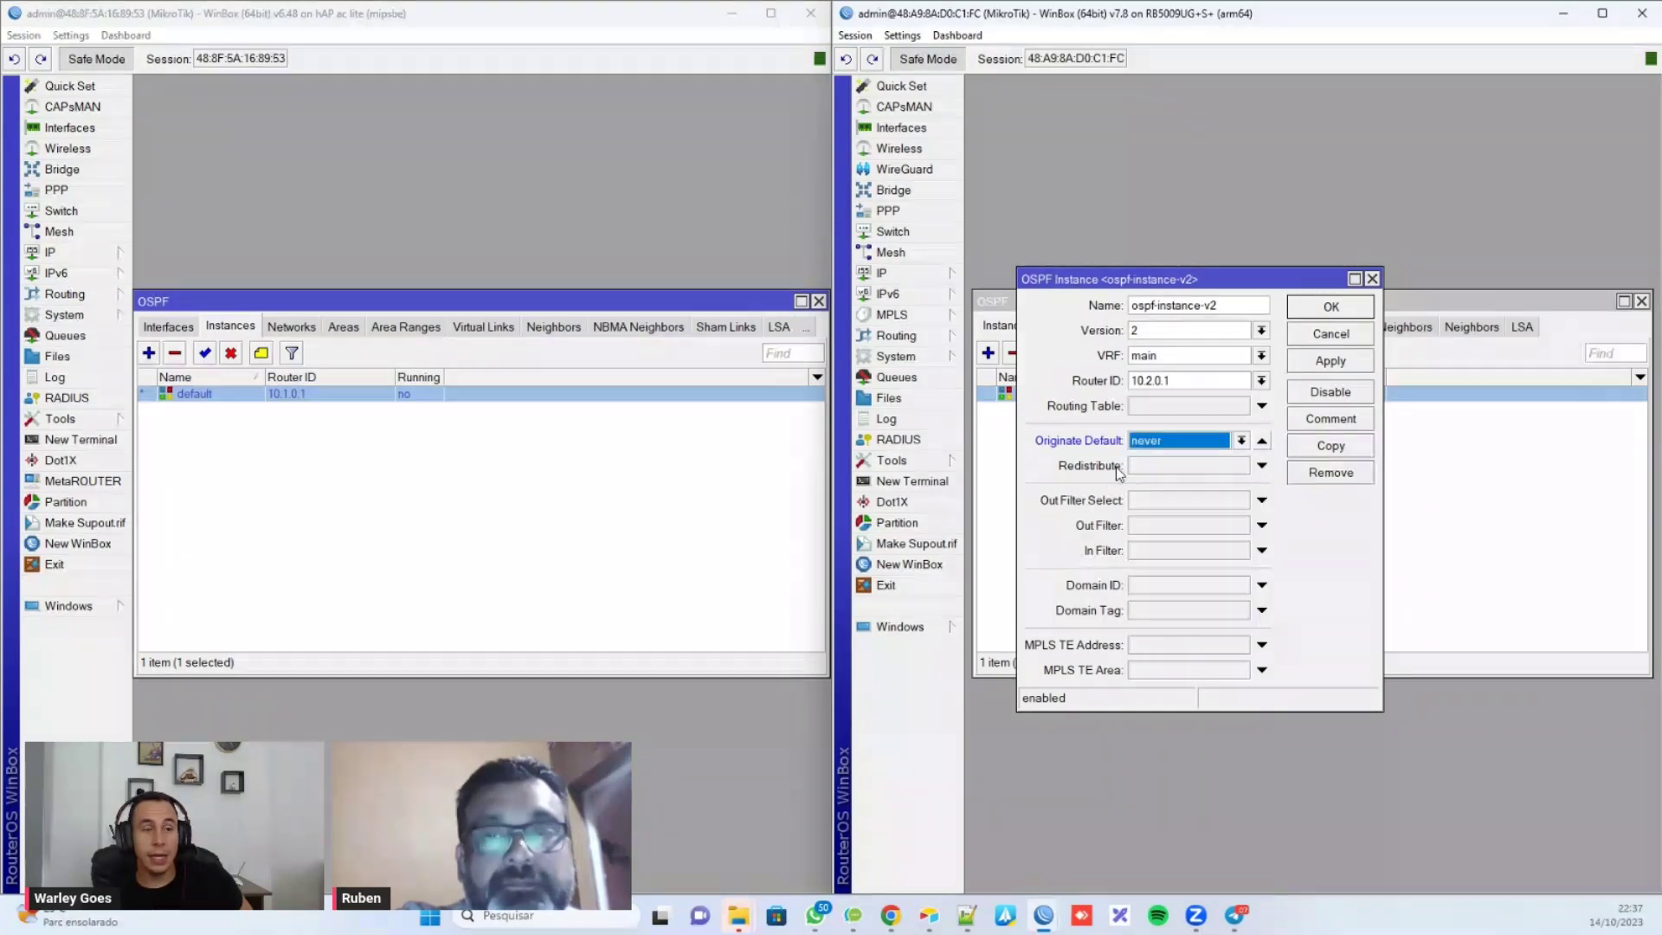
Step: Enable redistribution of static routes in the RB5009's ospf-instance-v2 and save the instance
{"action": "left_click", "coordinate": [1158, 472]}
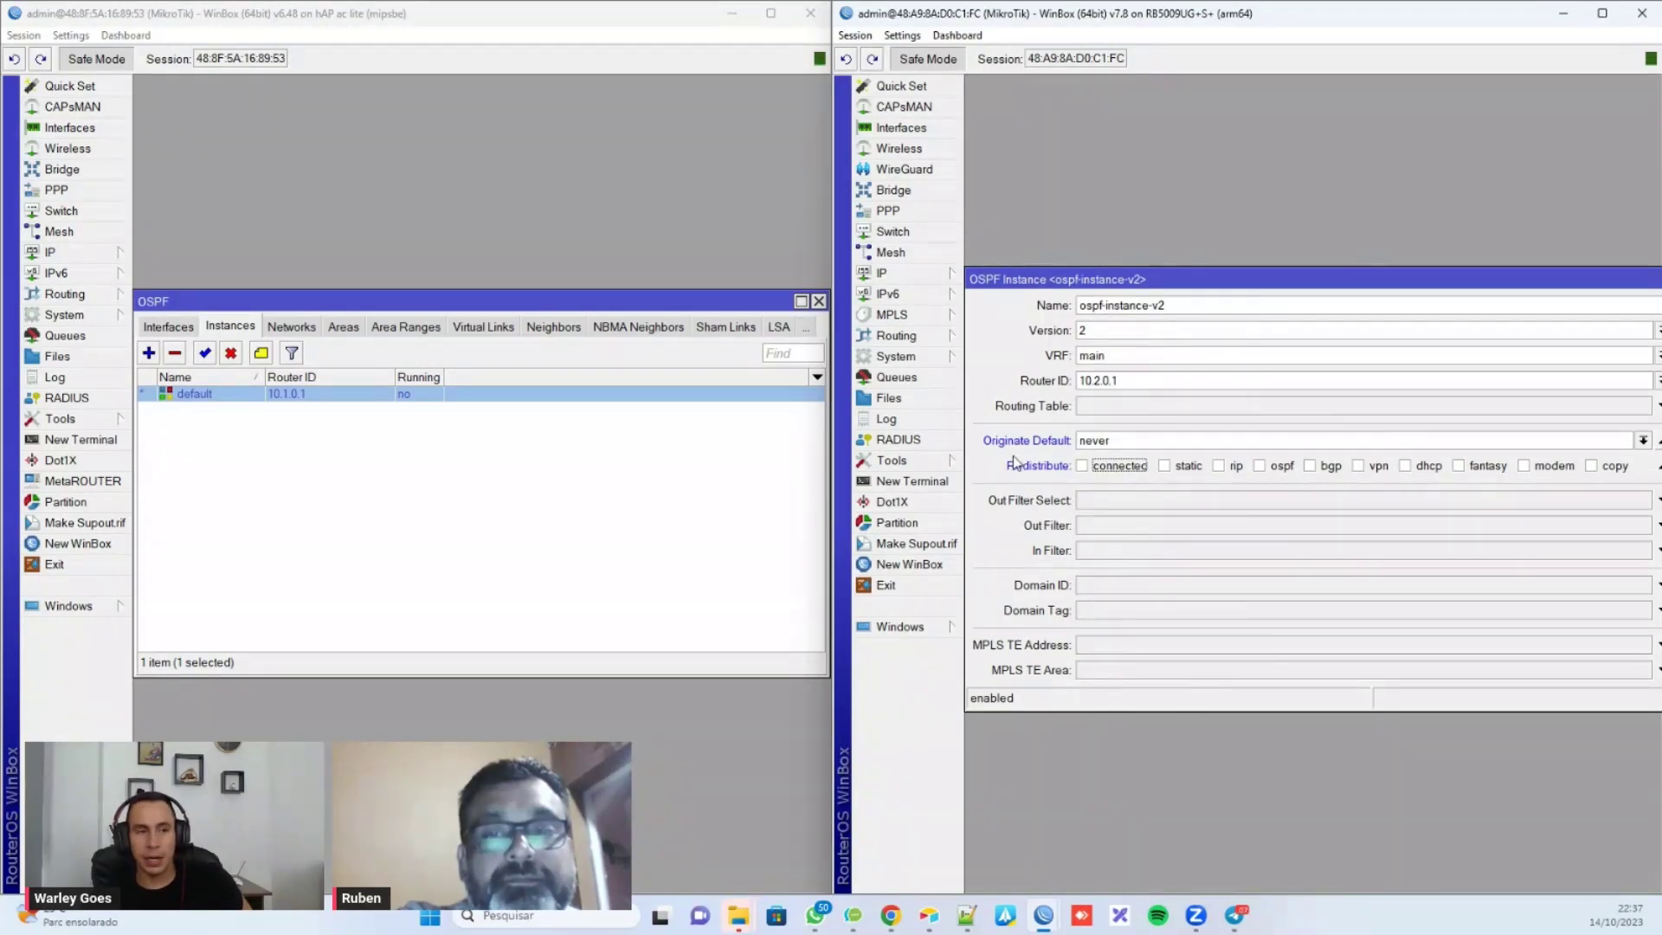
{"action": "left_click", "coordinate": [1165, 466]}
{"action": "left_click_drag", "start_coordinate": [1538, 295], "coordinate": [1472, 286]}
{"action": "left_click", "coordinate": [1628, 304]}
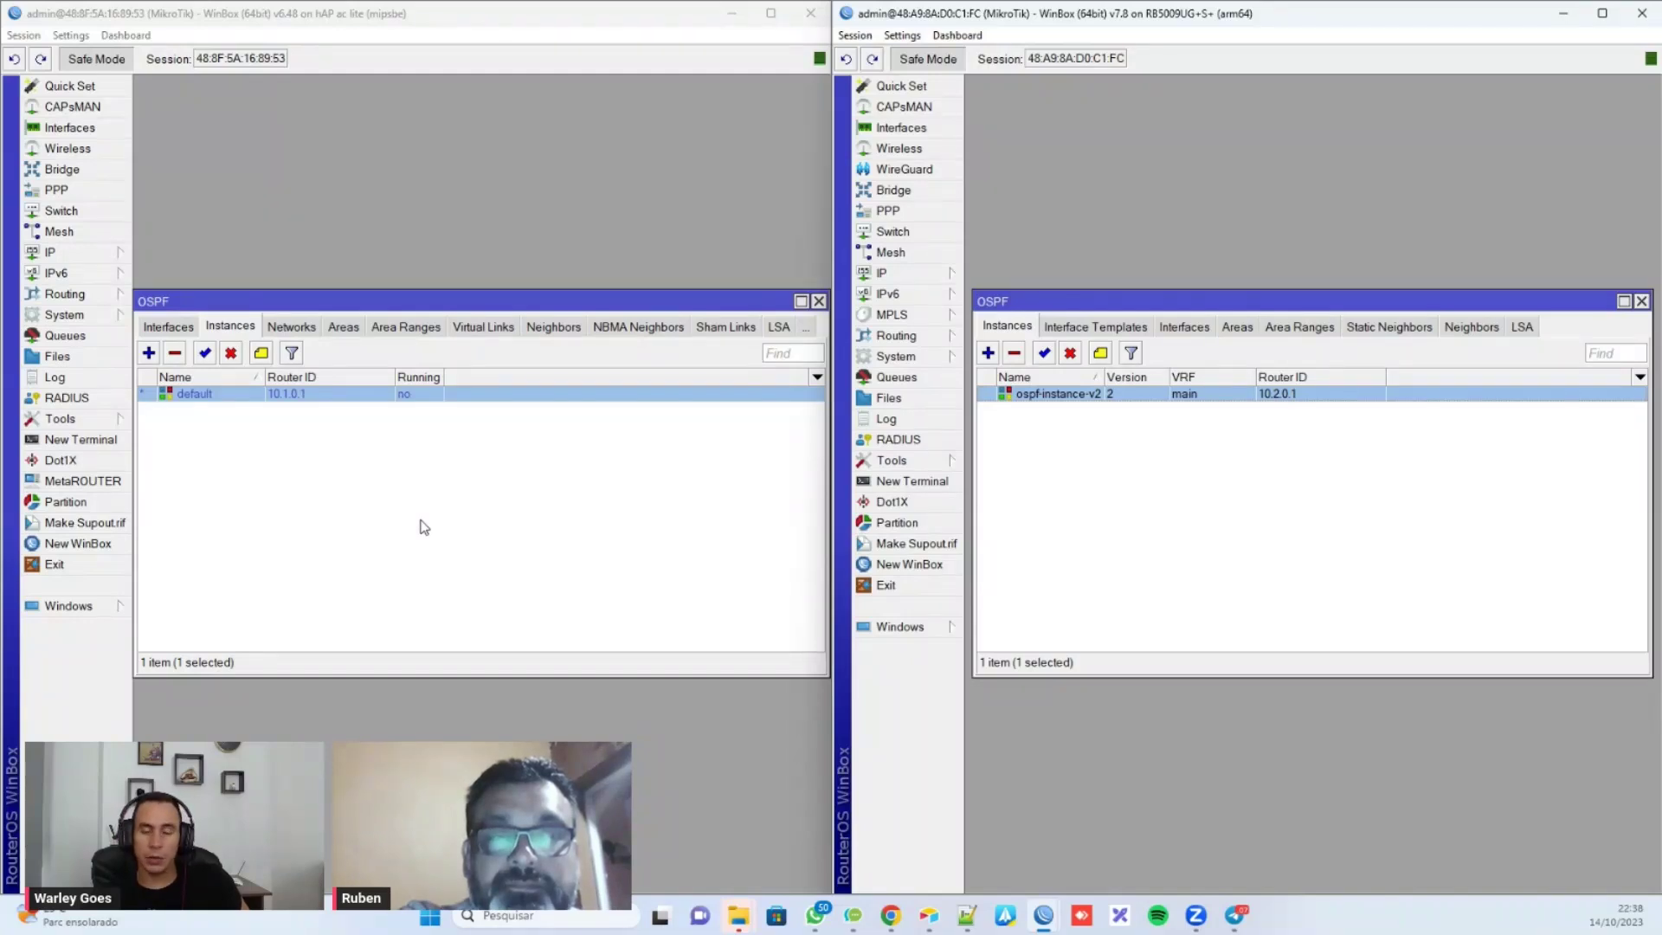
Step: Check the hAP ac lite's OSPF area, and start a new area named backbone on the RB5009
{"action": "left_click", "coordinate": [342, 327]}
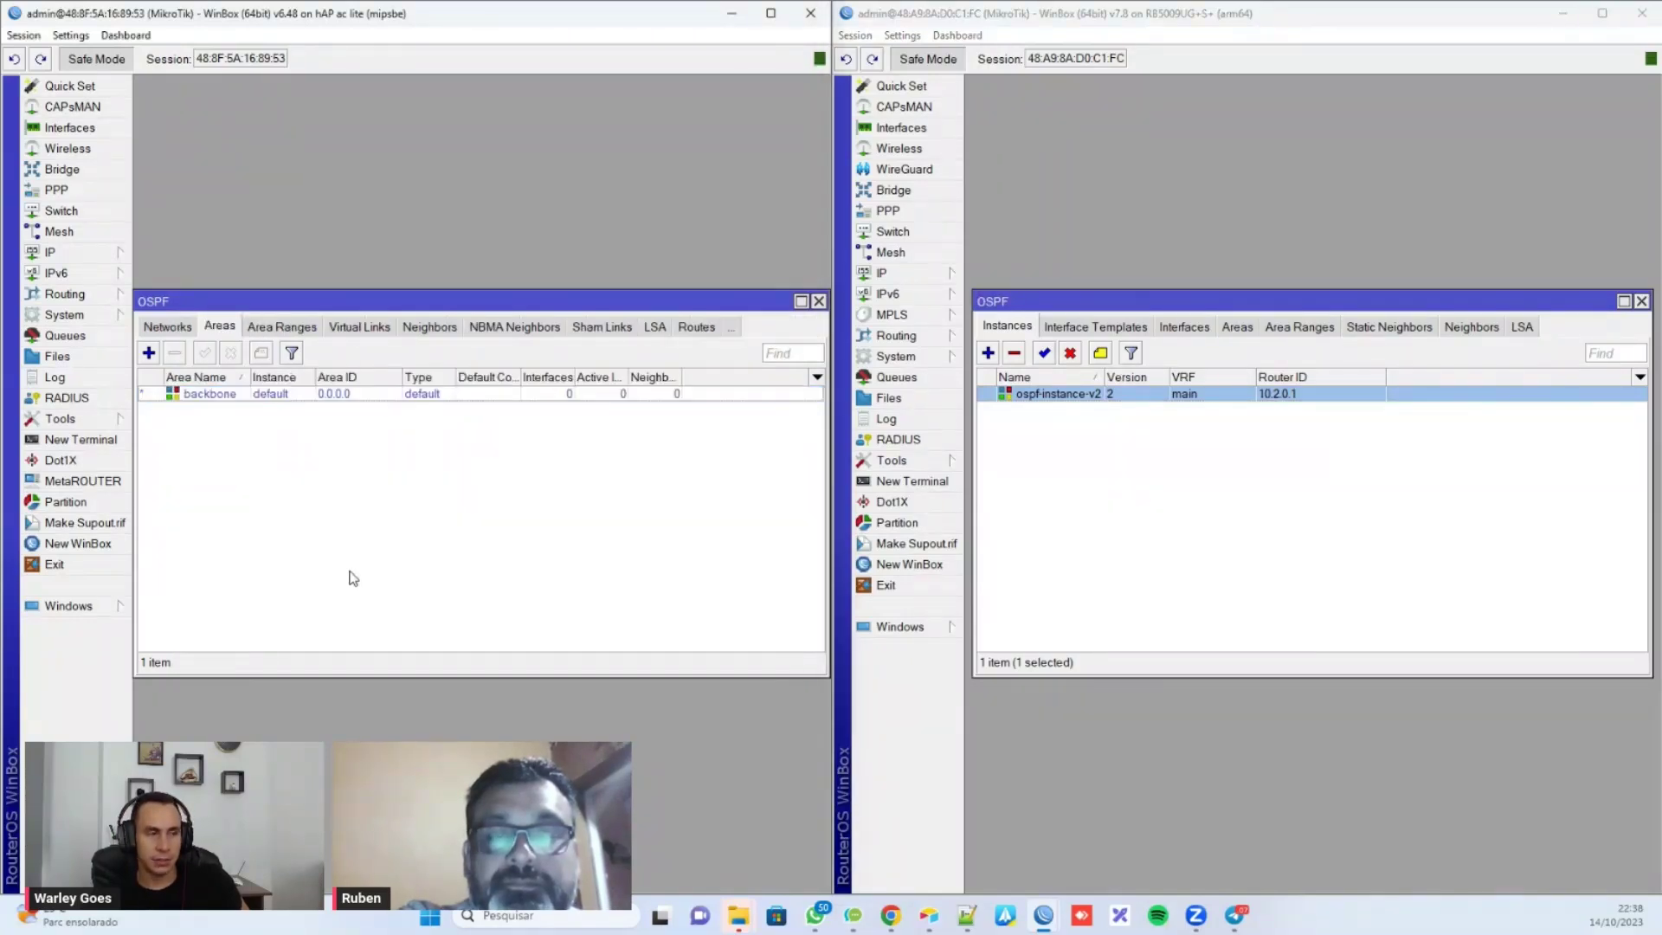
{"action": "left_click", "coordinate": [223, 395]}
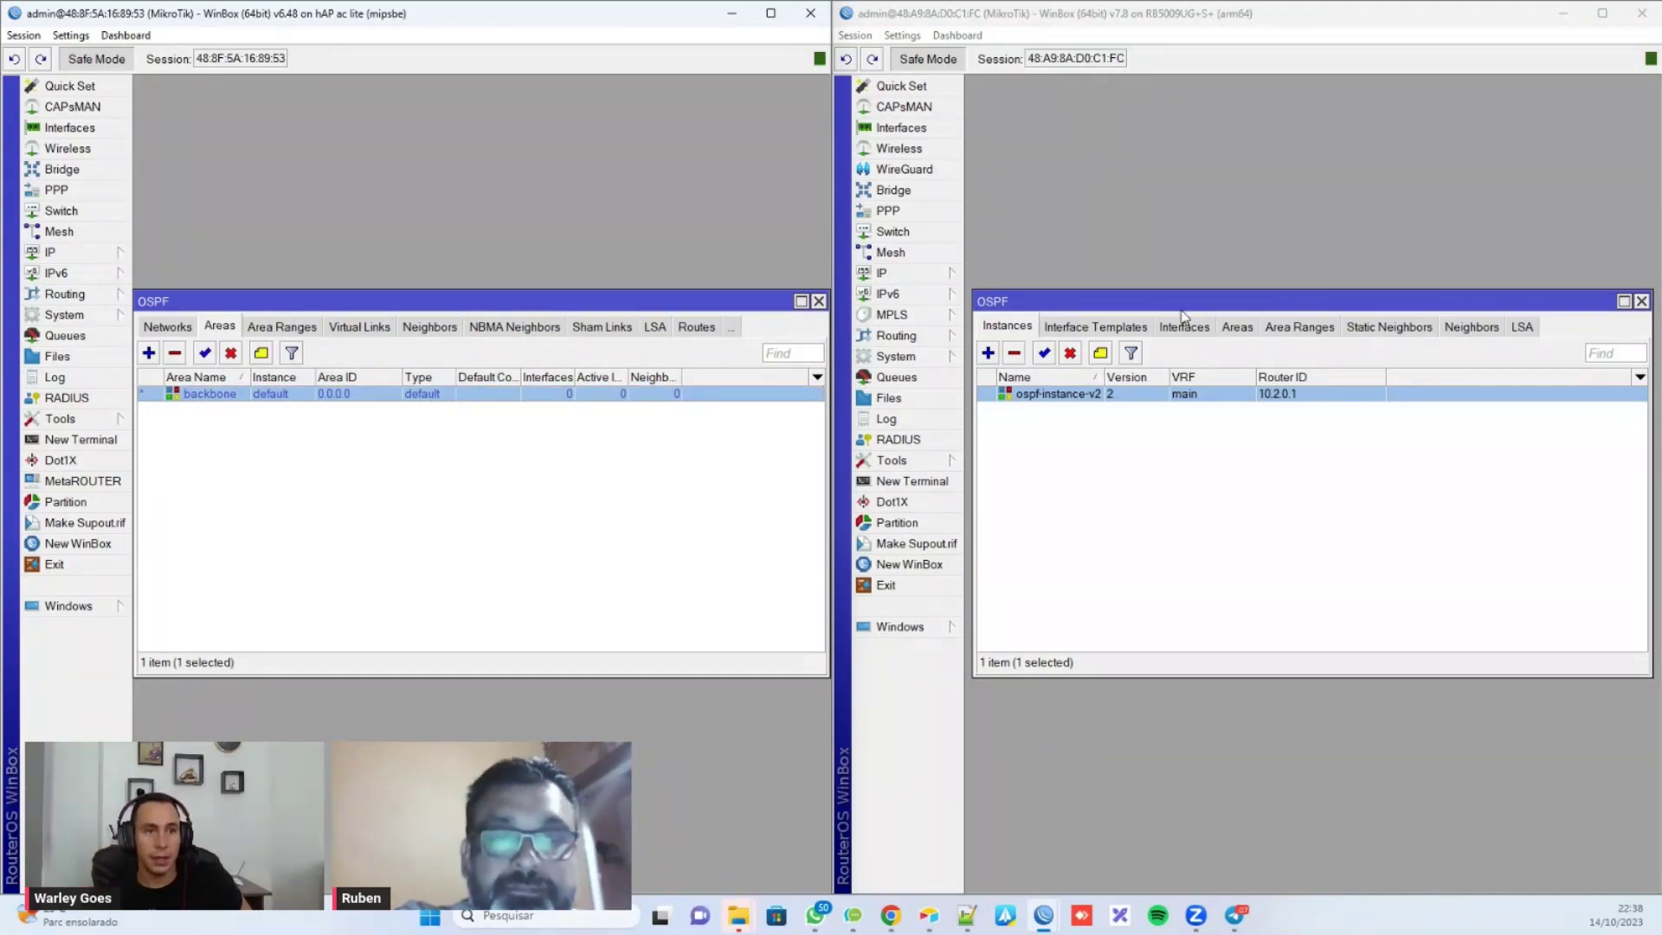
{"action": "left_click", "coordinate": [1240, 333]}
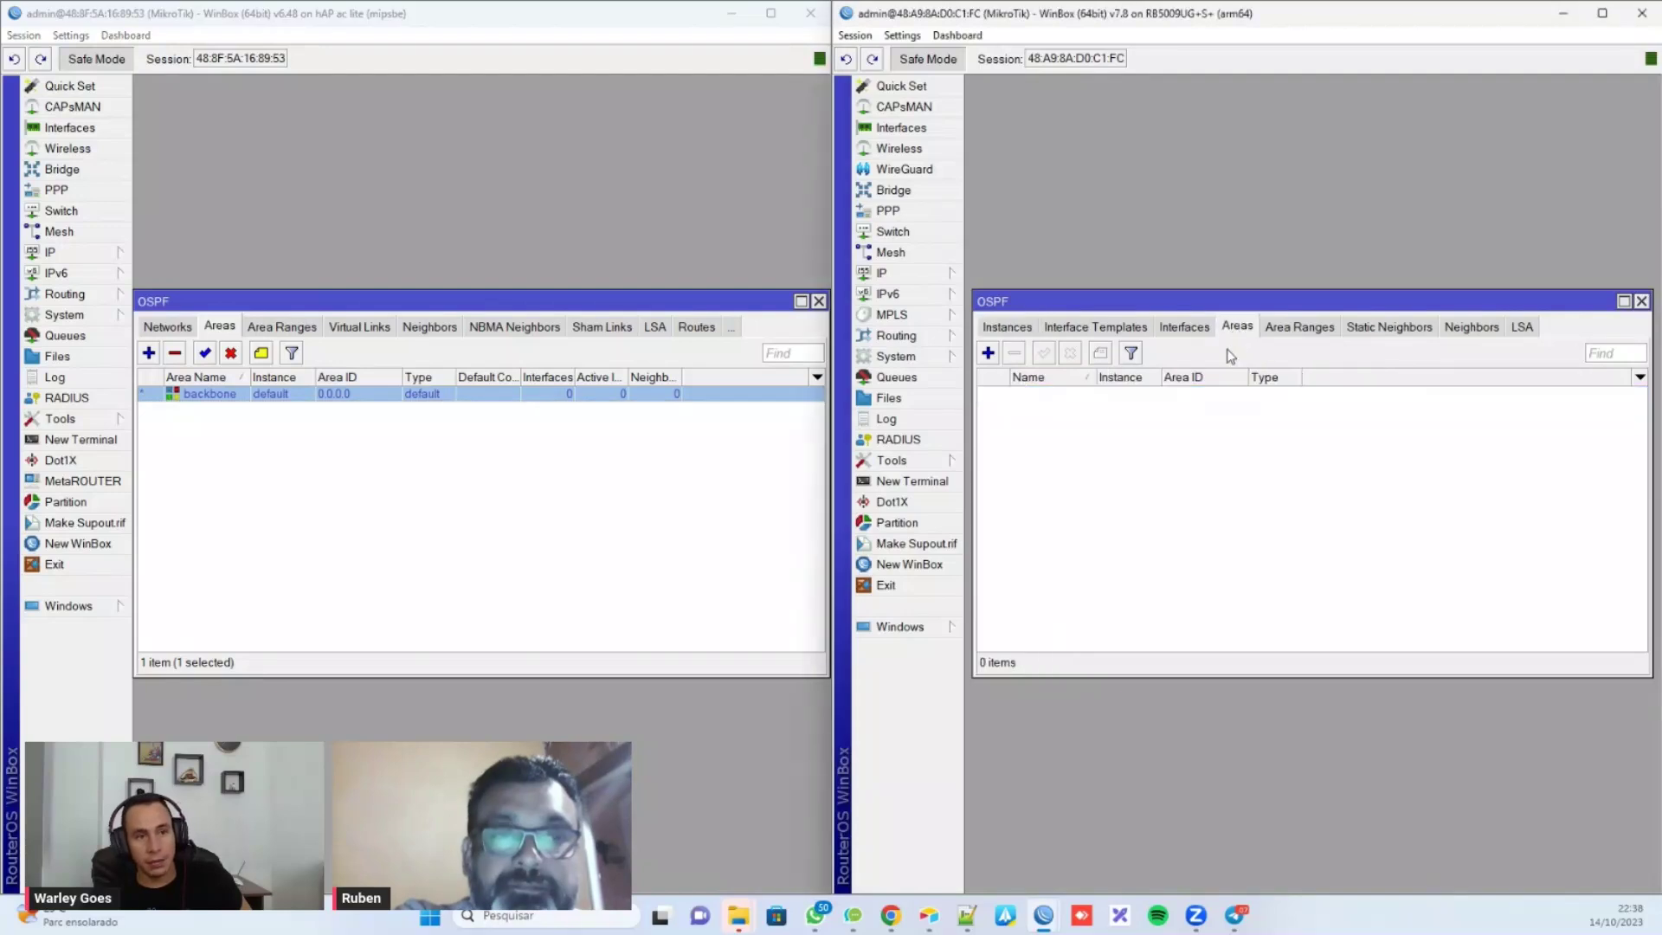
{"action": "left_click", "coordinate": [988, 352]}
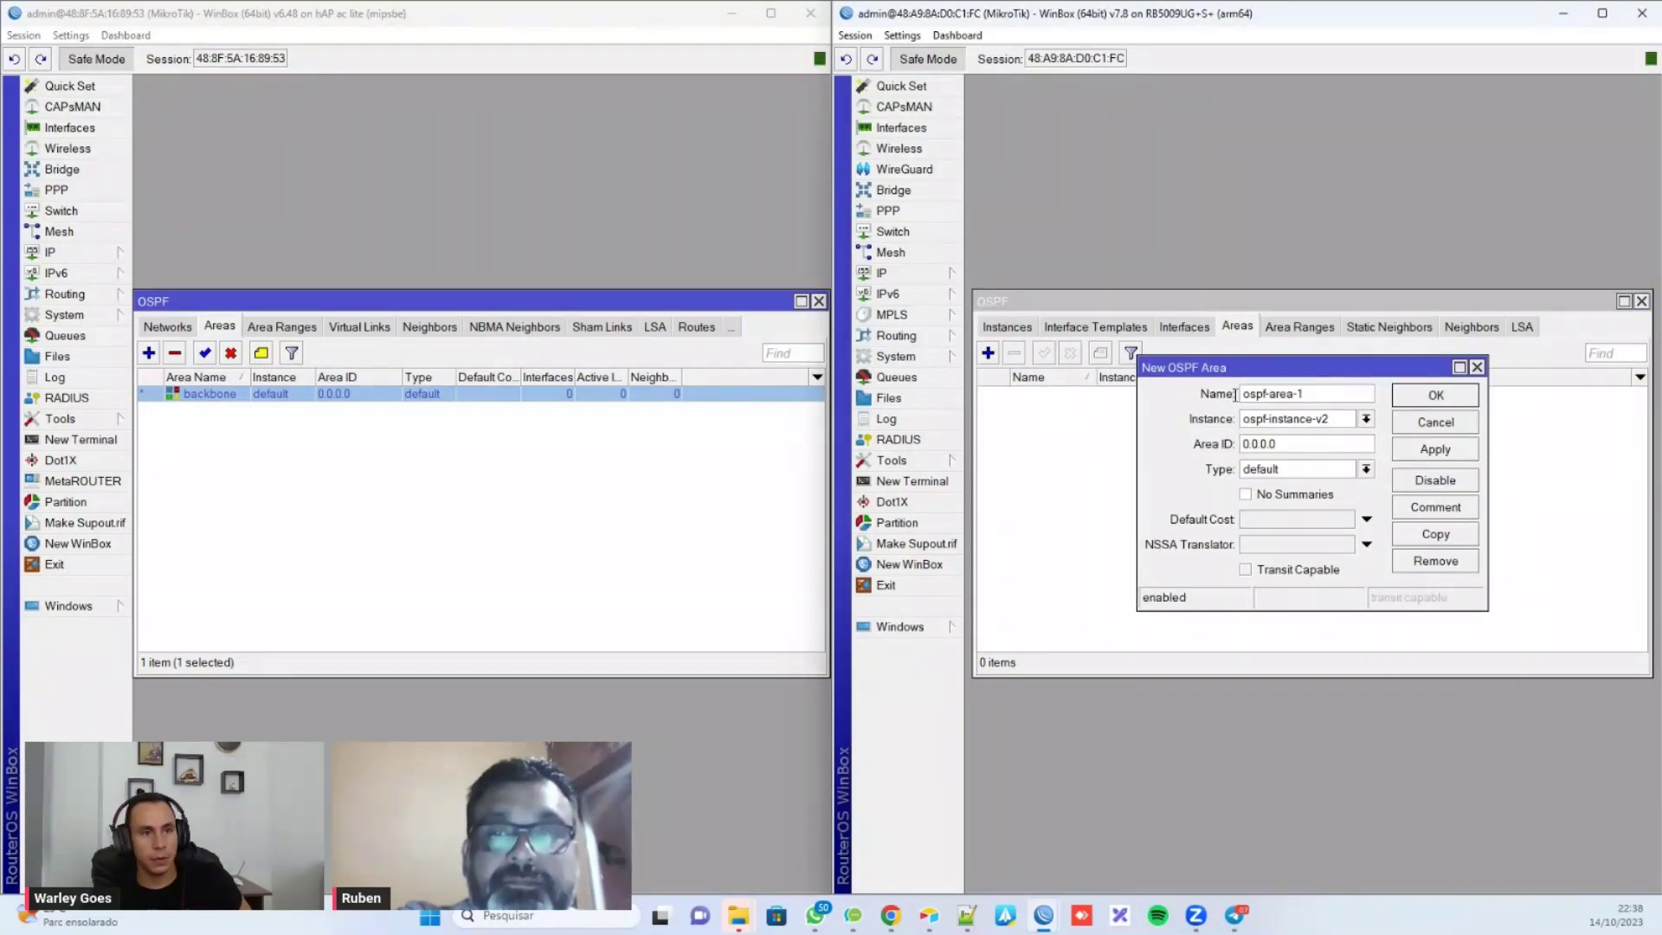
{"action": "type", "text": "back"}
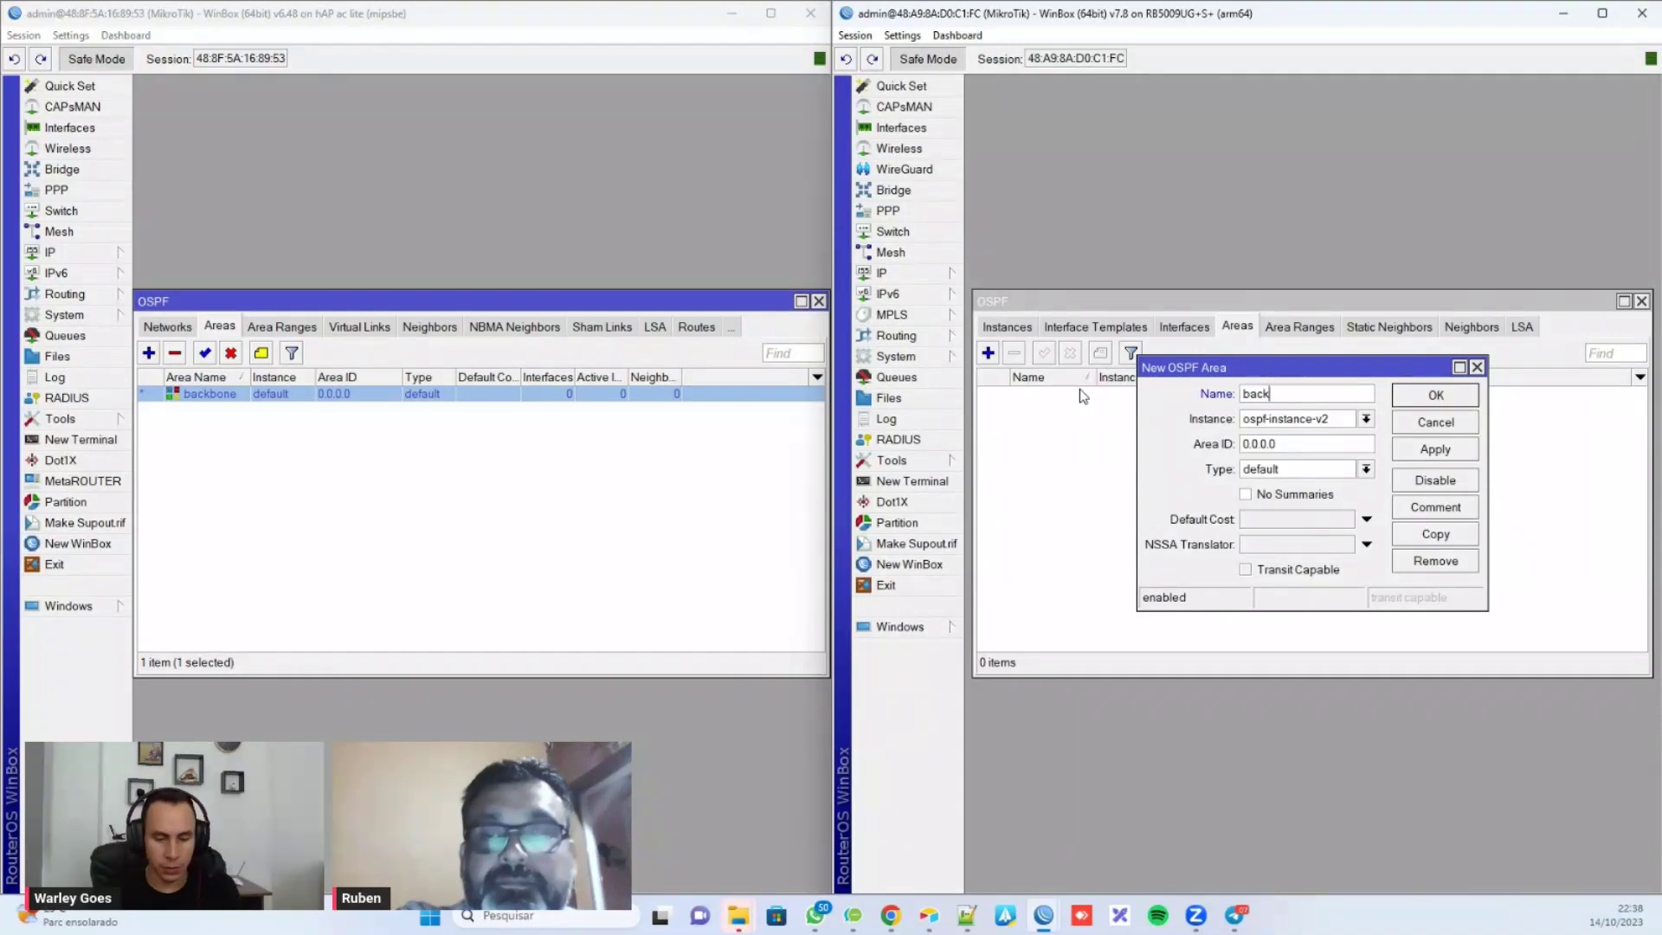
{"action": "type", "text": "bone"}
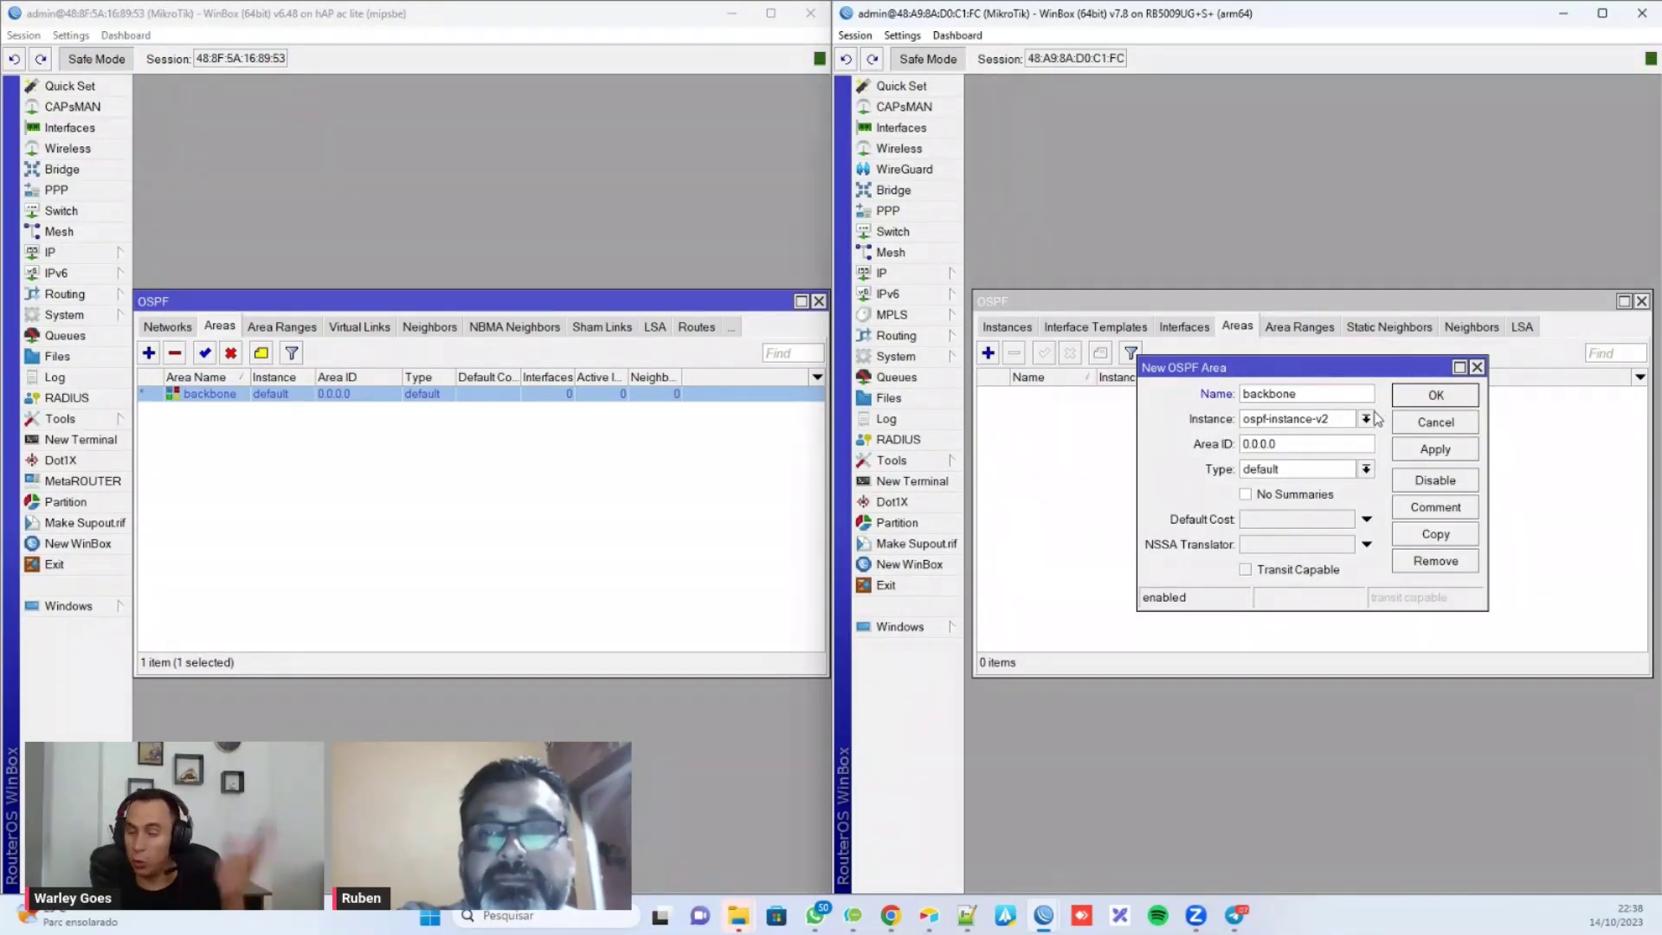
Step: Keep area ID 0.0.0.0 for the RB5009's new backbone area, assign it to ospf-instance-v2, and save it
{"action": "left_click", "coordinate": [1317, 448]}
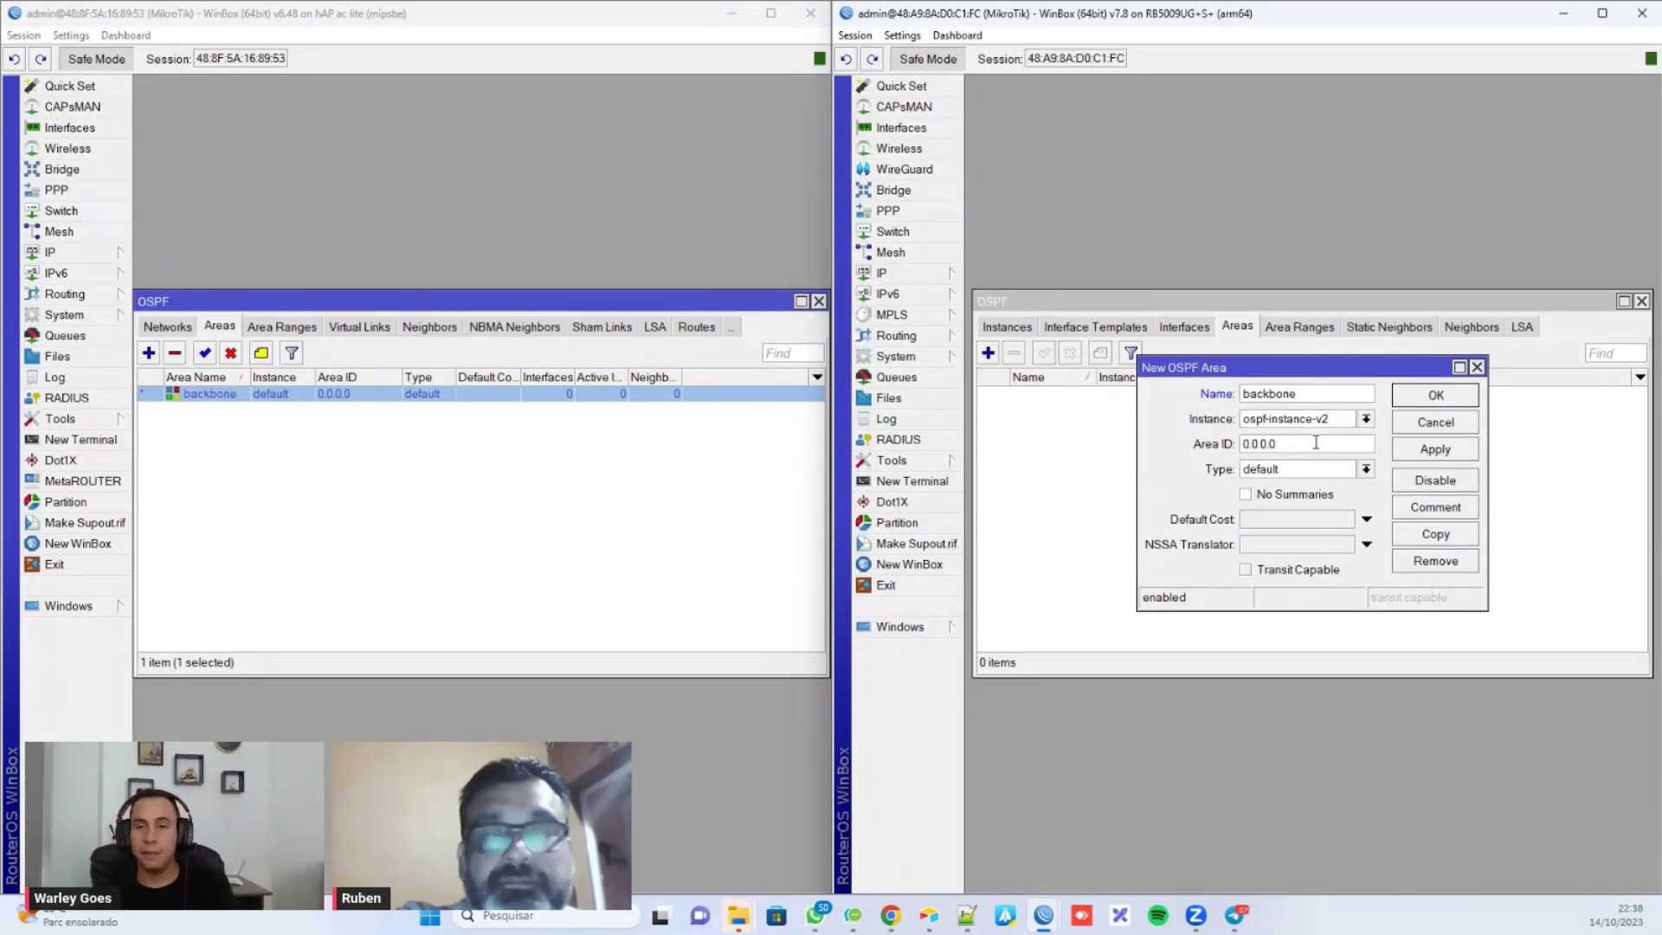
{"action": "left_click_drag", "start_coordinate": [1316, 443], "coordinate": [980, 406]}
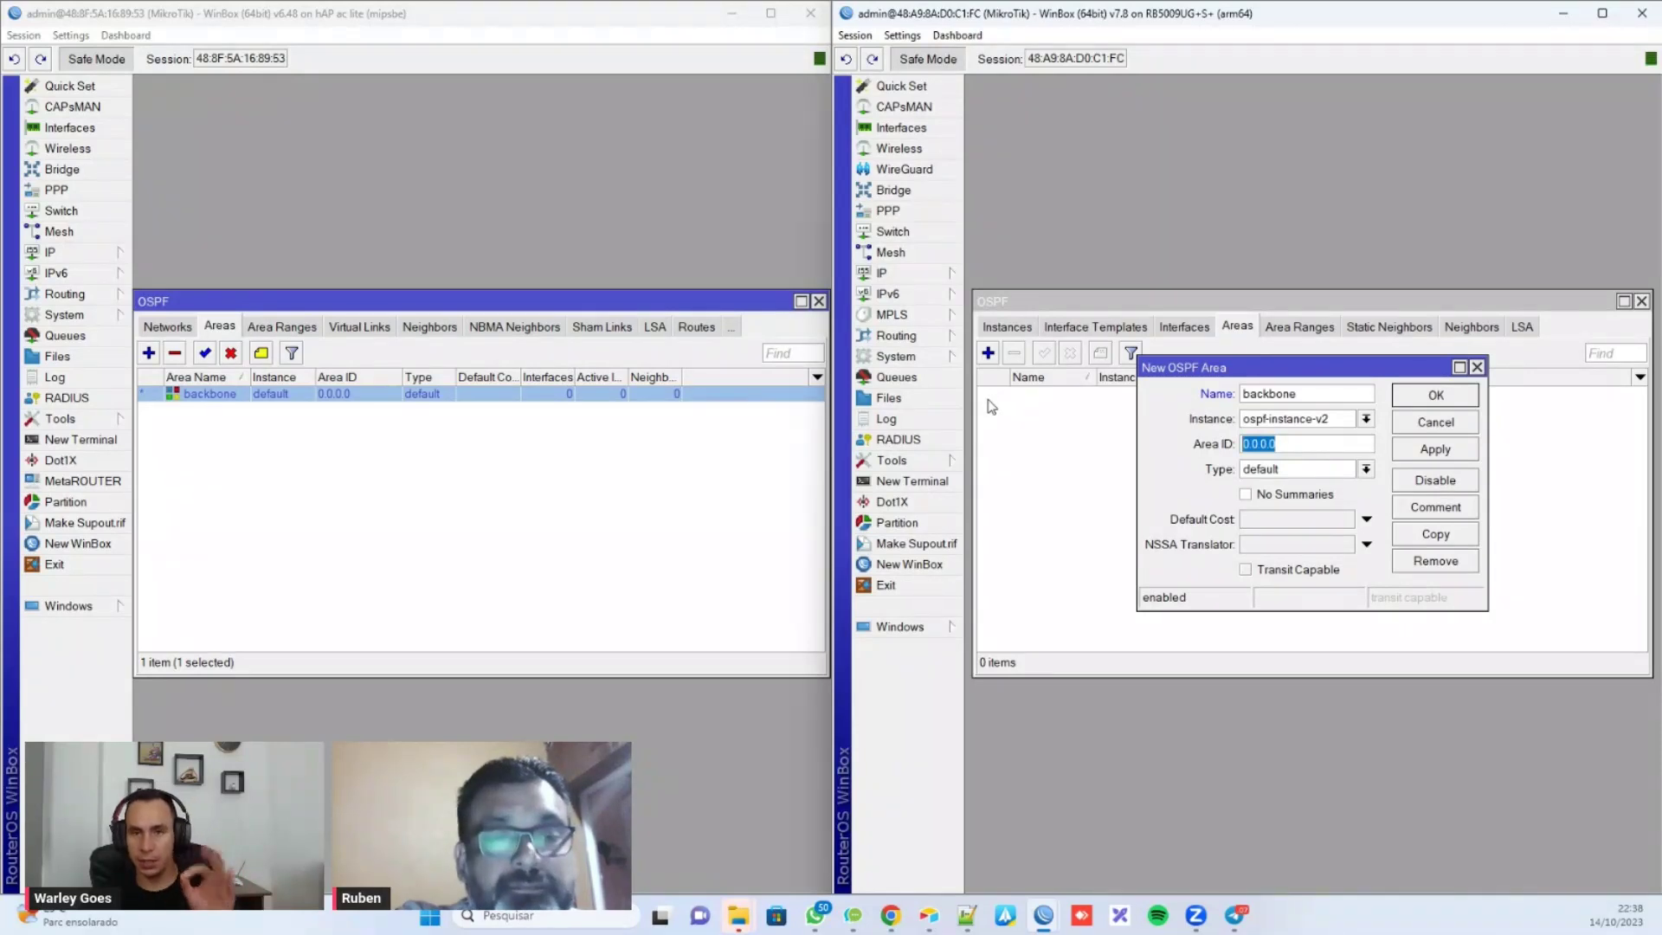
{"action": "left_click", "coordinate": [1366, 420]}
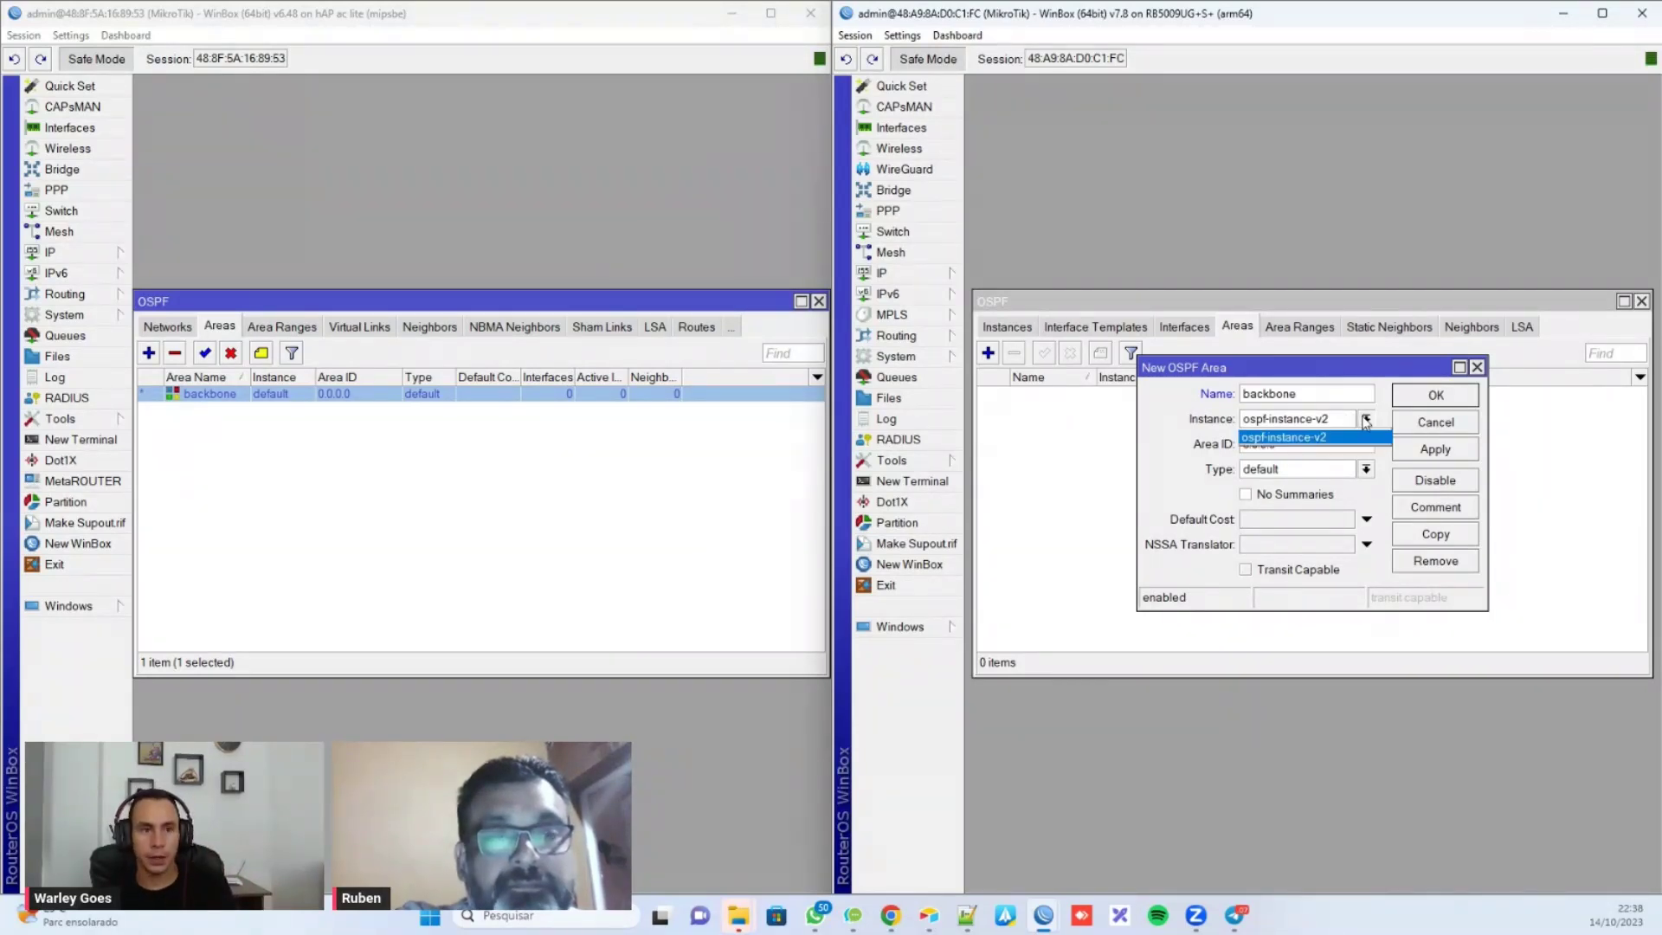
{"action": "left_click", "coordinate": [1316, 437]}
{"action": "left_click", "coordinate": [1348, 424]}
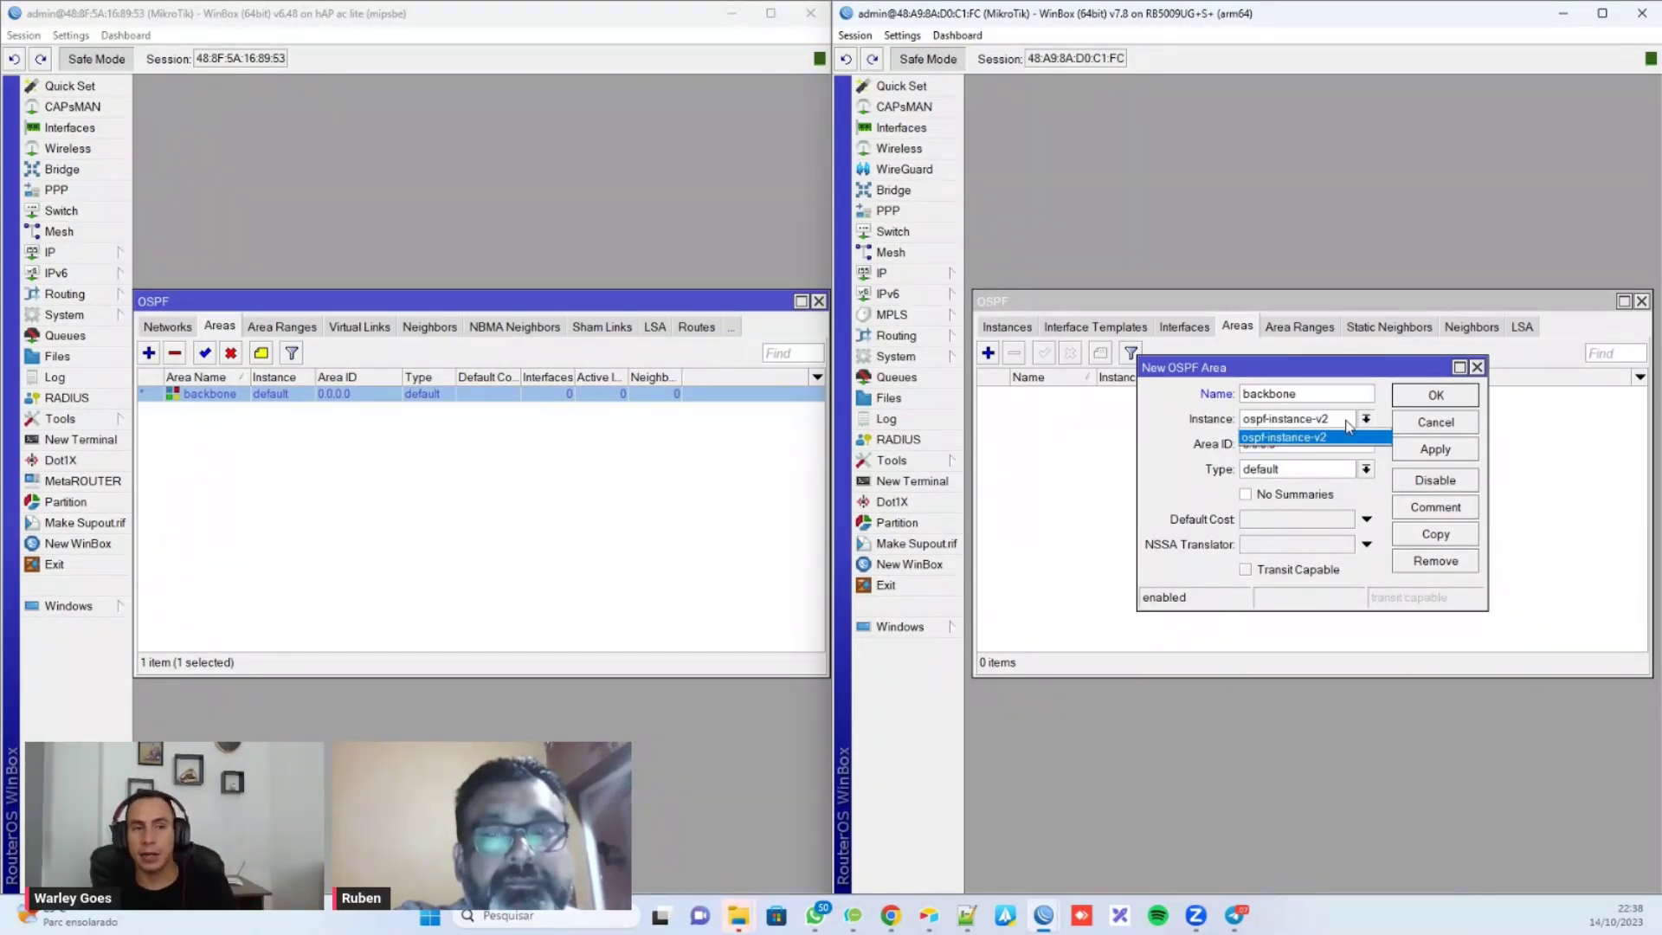
{"action": "left_click", "coordinate": [1261, 438]}
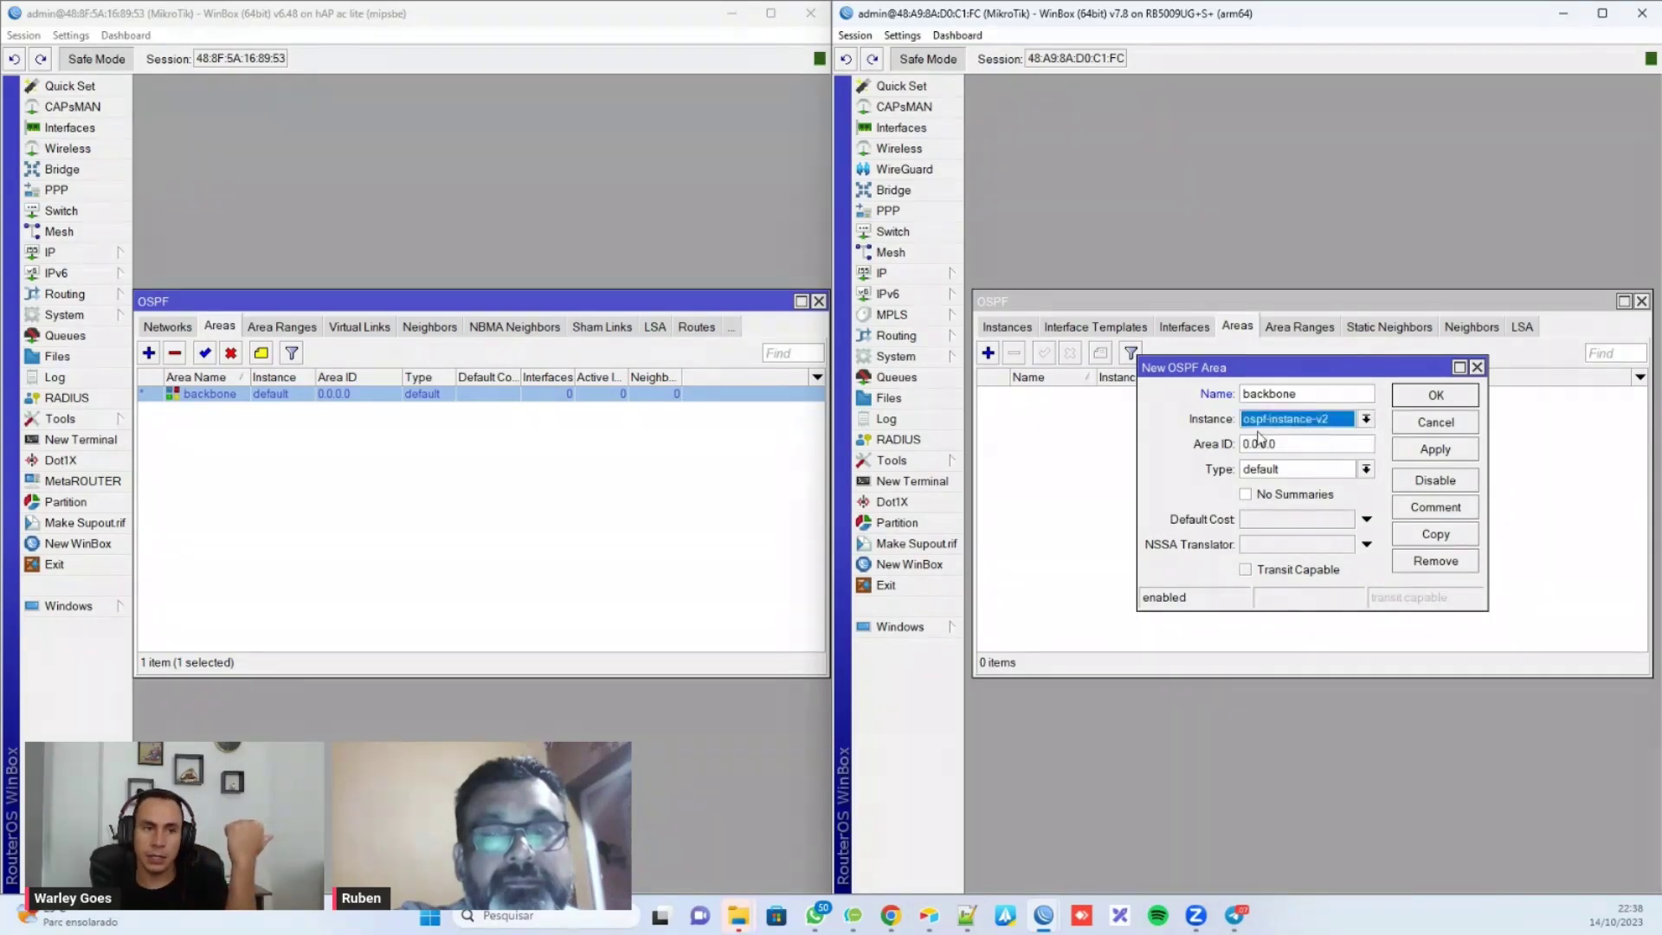
{"action": "left_click", "coordinate": [1418, 396]}
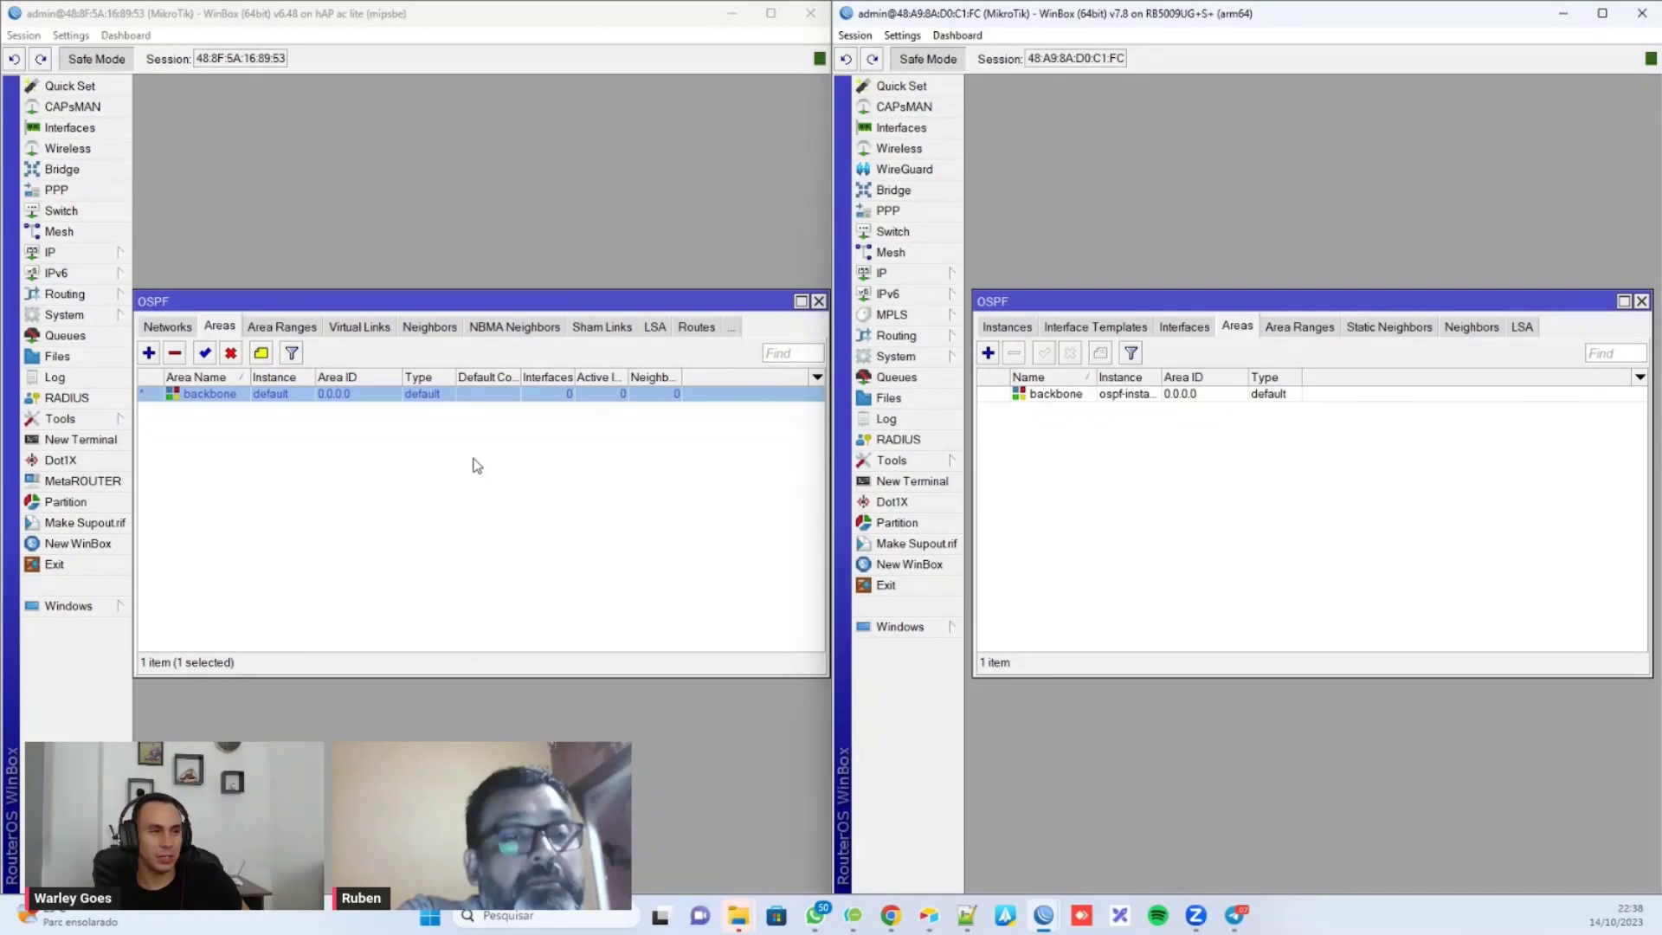
Step: Add the OSPF network 172.16.0.0/29 in the backbone area on the hAP ac lite
{"action": "left_click", "coordinate": [171, 330]}
{"action": "left_click", "coordinate": [169, 330]}
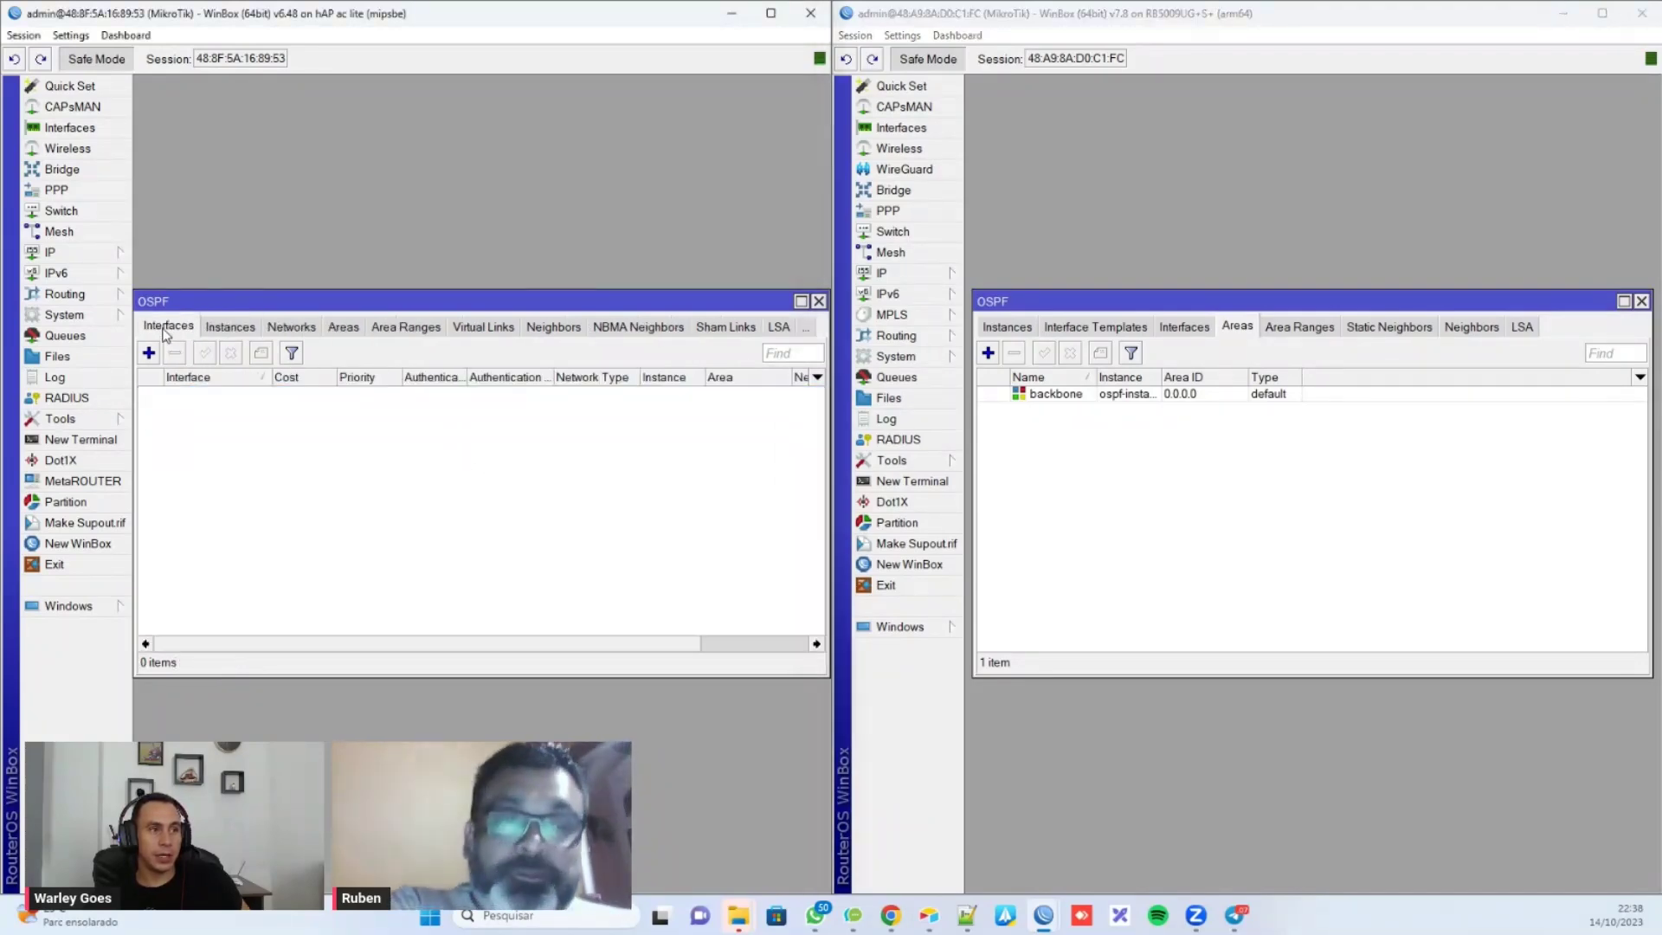
{"action": "left_click", "coordinate": [289, 331]}
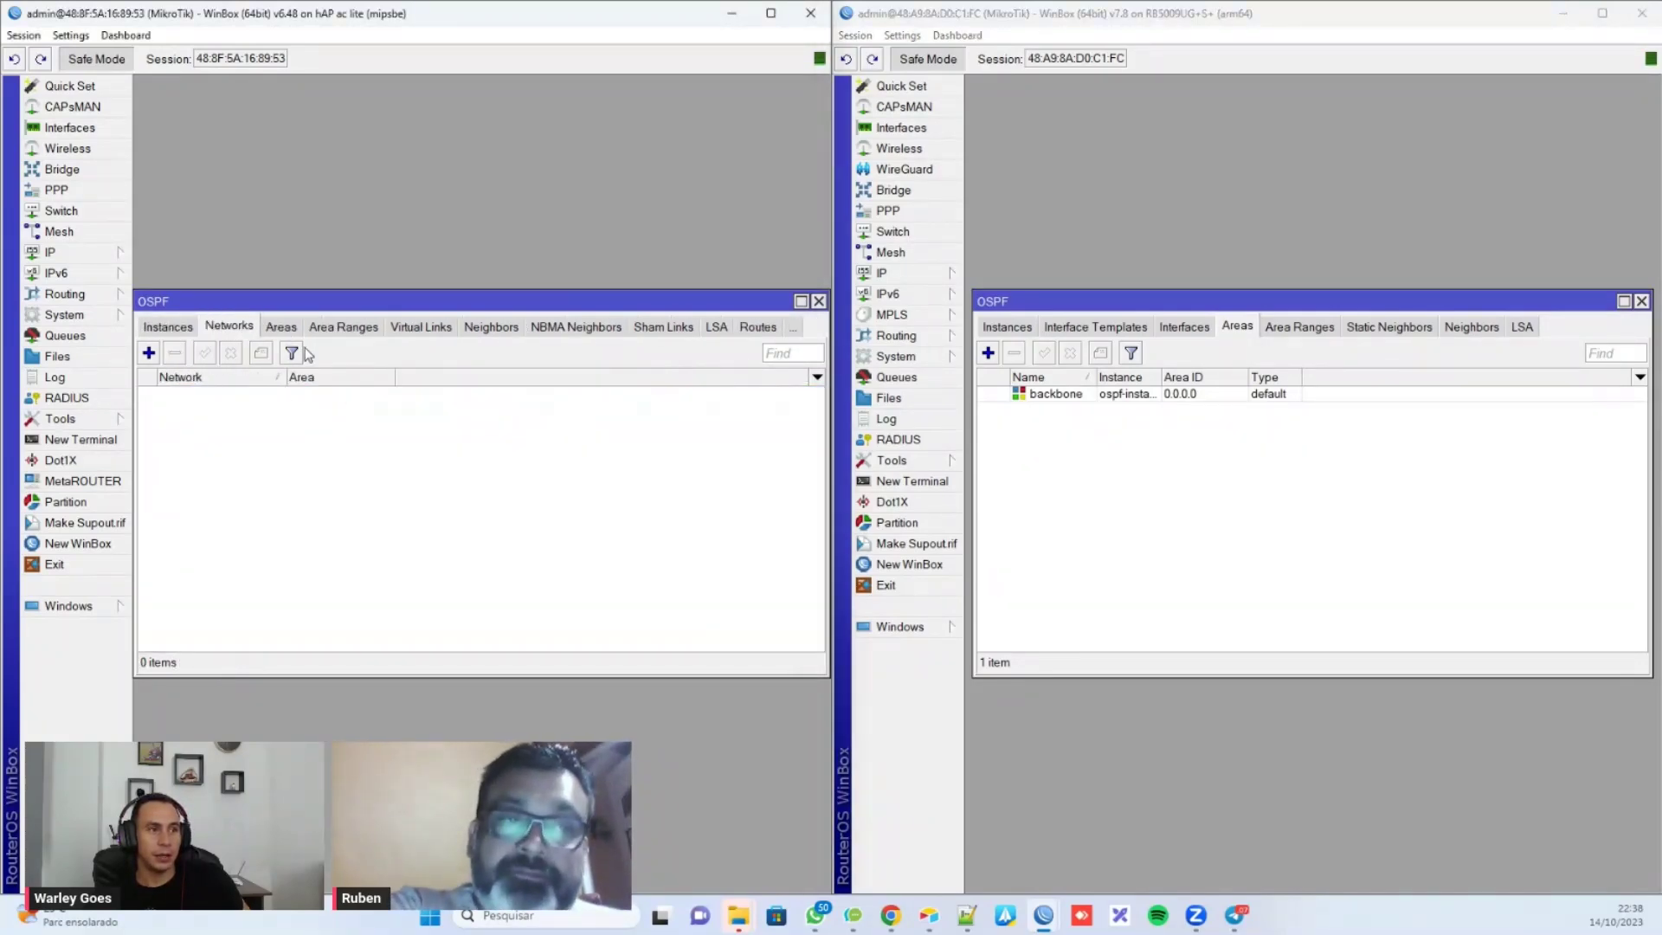
{"action": "left_click", "coordinate": [149, 353]}
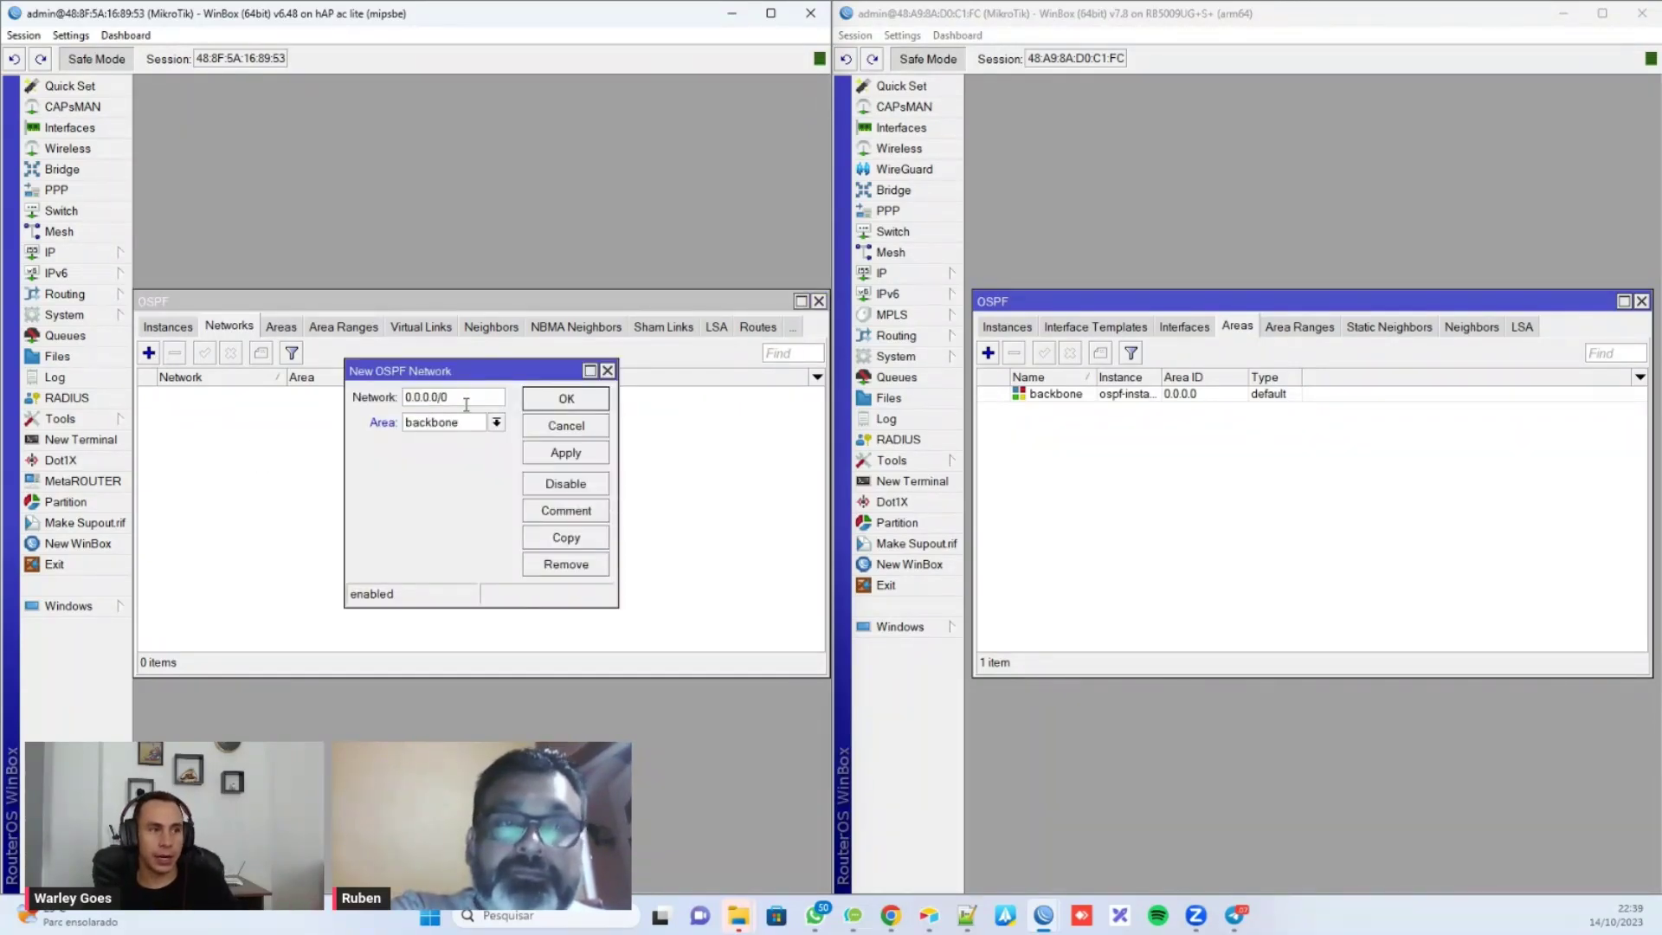
{"action": "type", "text": "172"}
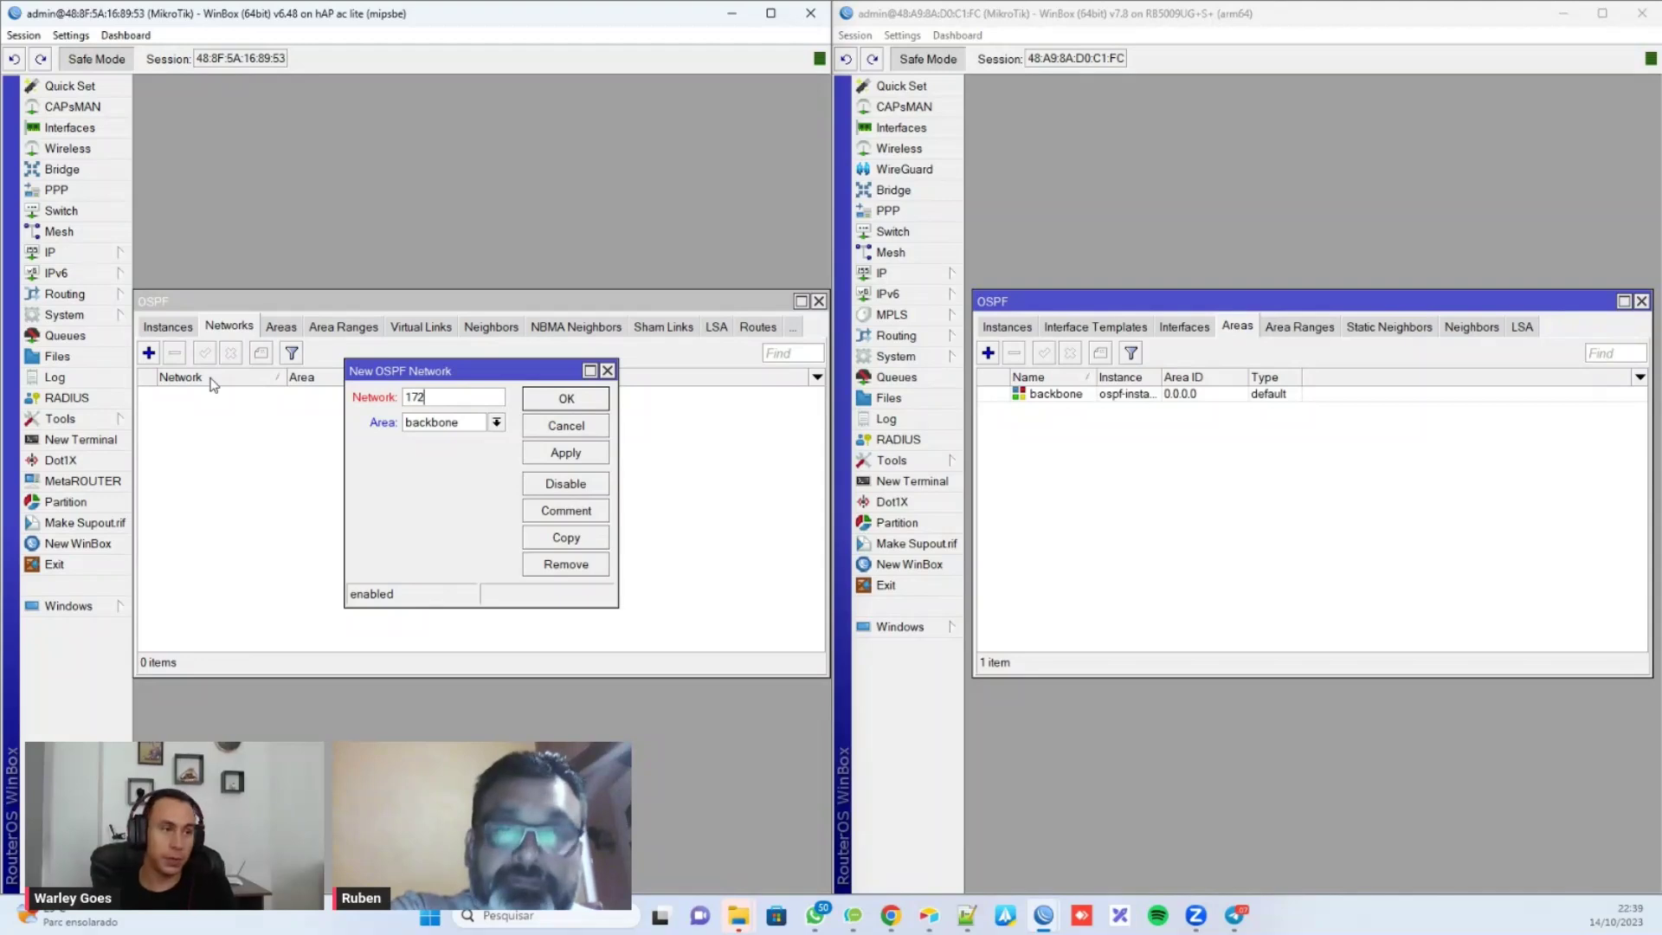
{"action": "type", "text": ".16.0.0/29"}
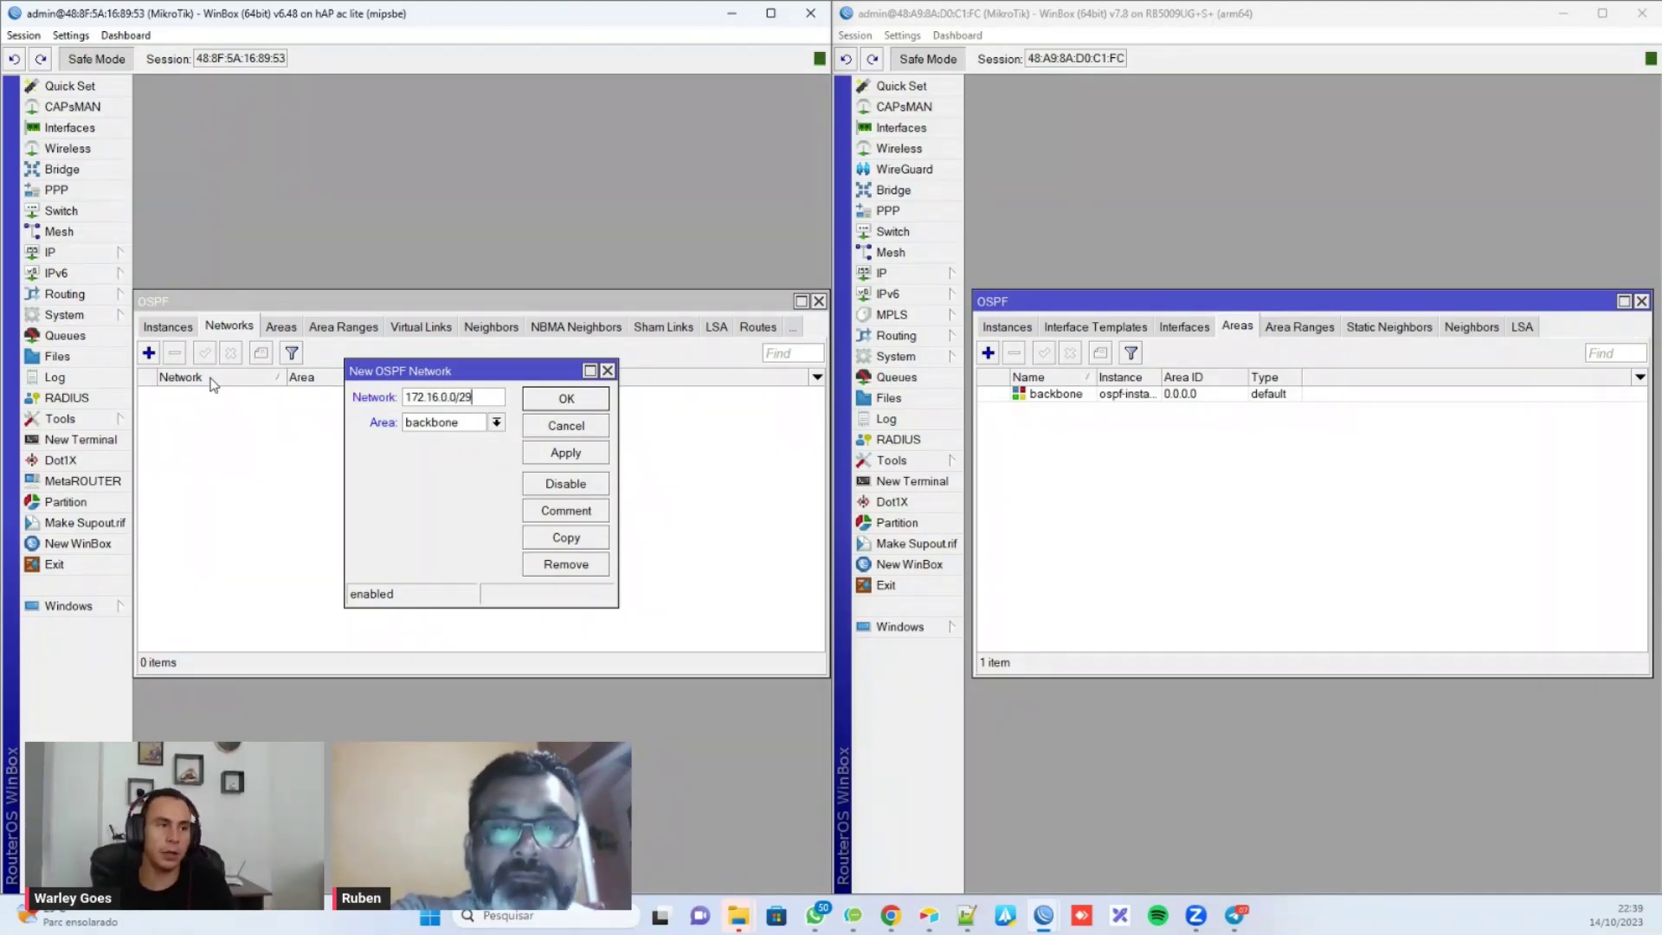
{"action": "left_click", "coordinate": [578, 407]}
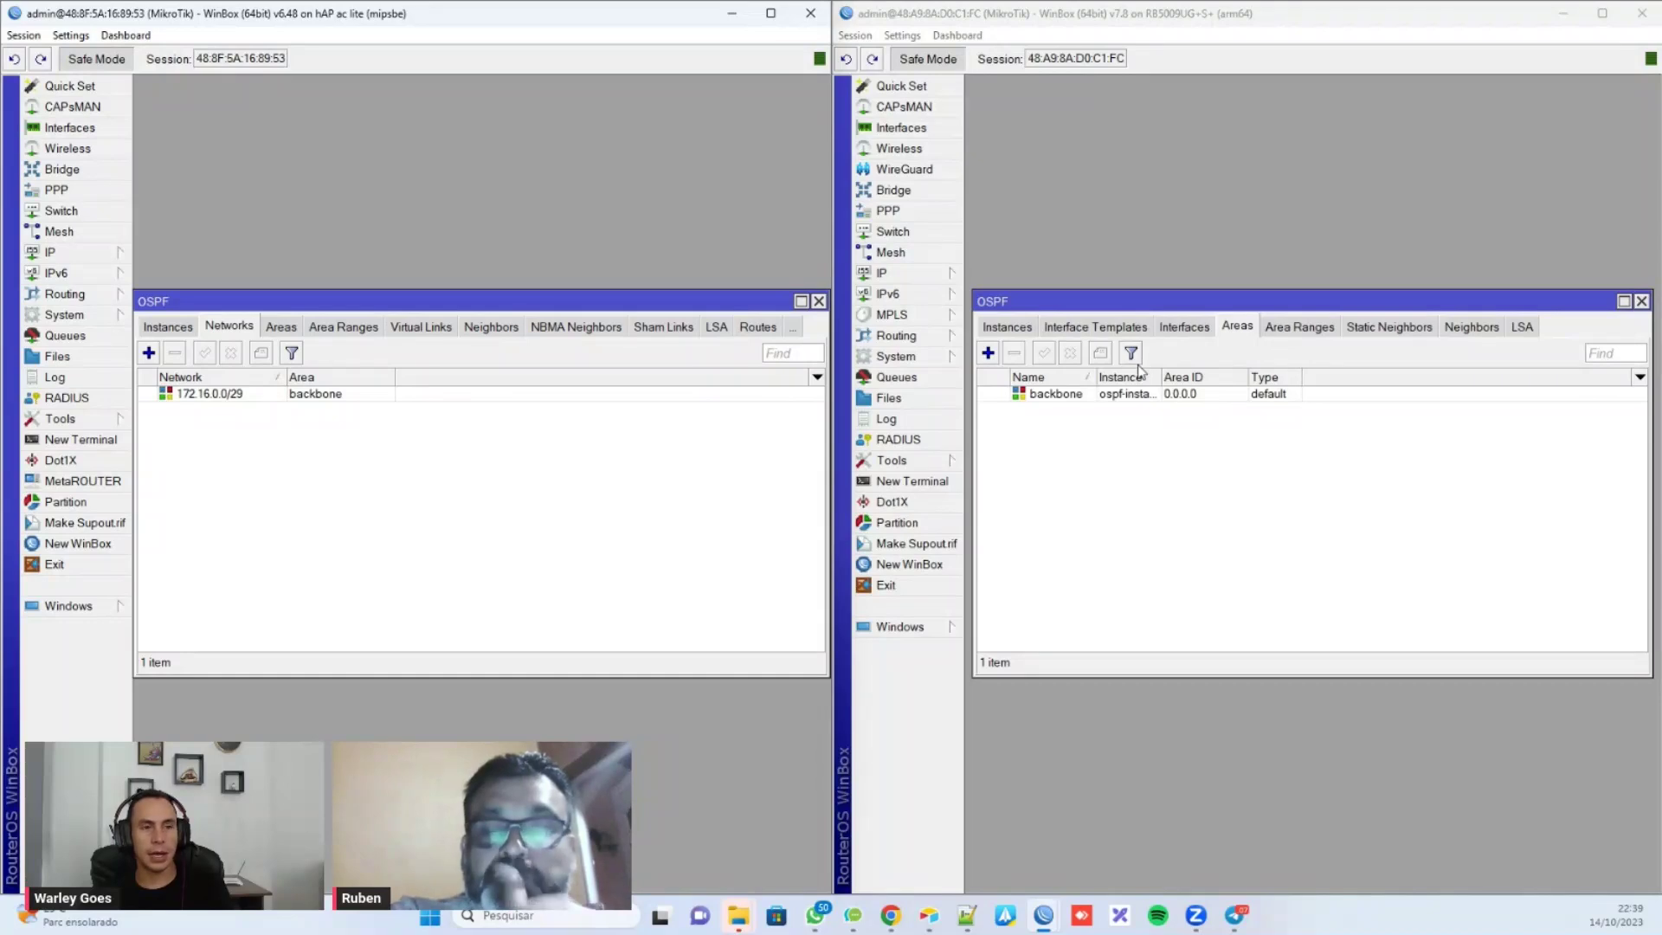
Step: Look through the RB5009's OSPF sections for a networks equivalent, comparing with the network entry on the hAP ac lite
{"action": "left_click", "coordinate": [1007, 326]}
{"action": "left_click", "coordinate": [1096, 327]}
{"action": "left_click", "coordinate": [1184, 328]}
{"action": "left_click", "coordinate": [1238, 327]}
{"action": "left_click", "coordinate": [1299, 327]}
{"action": "left_click", "coordinate": [1390, 327]}
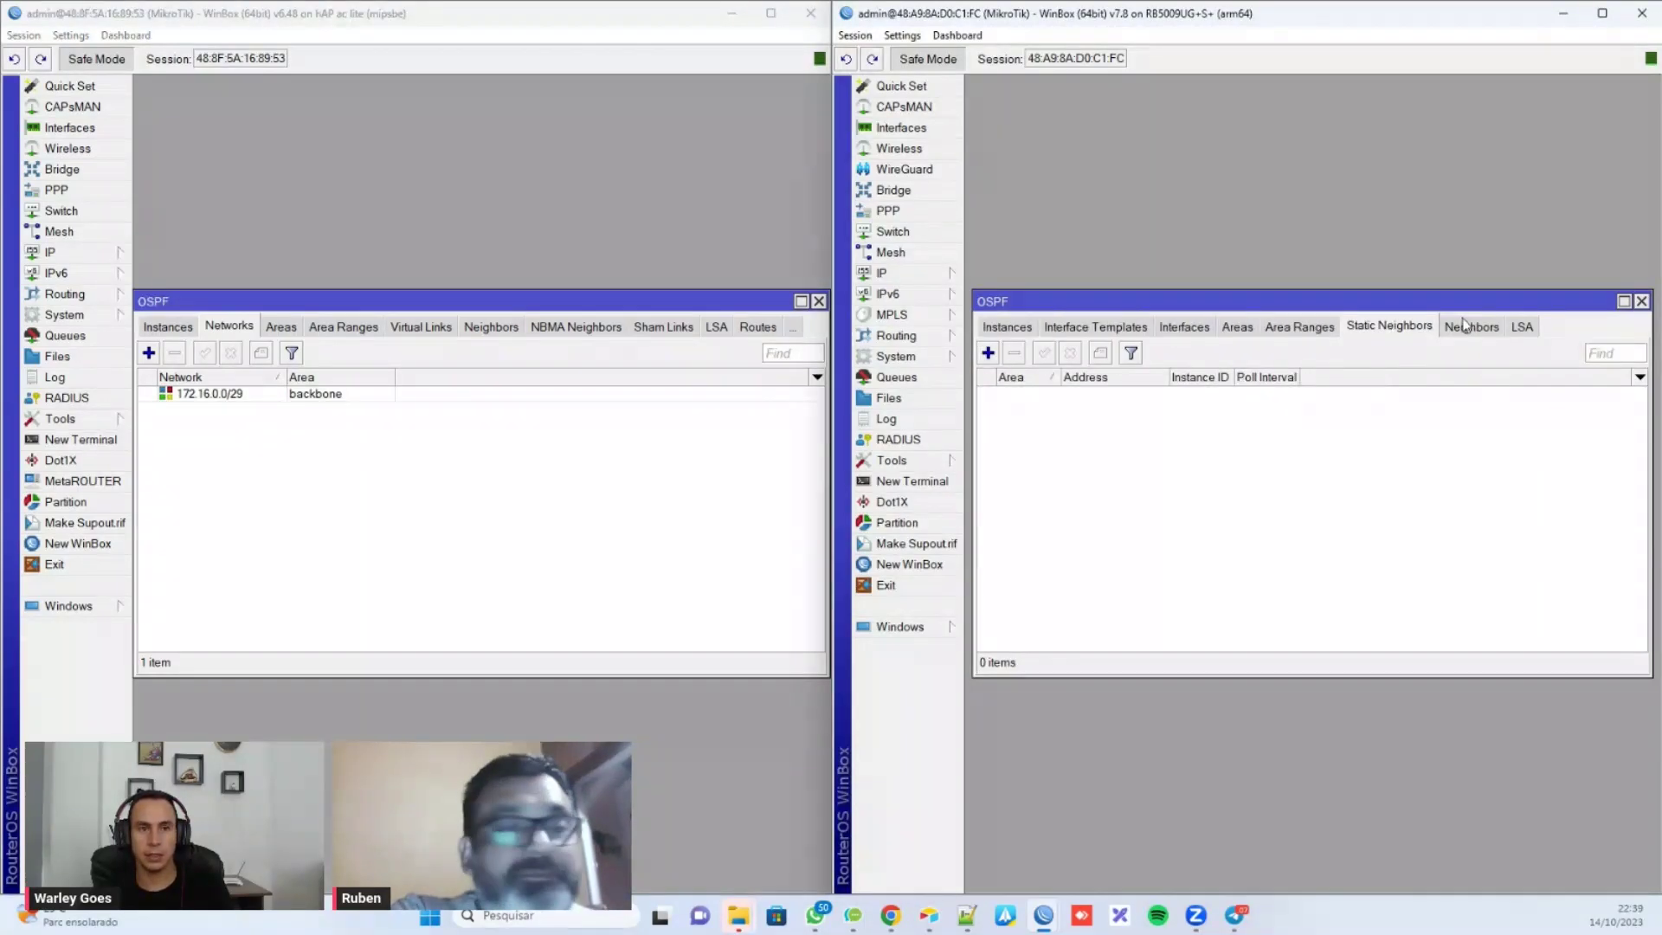
{"action": "left_click", "coordinate": [1472, 327]}
{"action": "left_click", "coordinate": [1523, 327]}
{"action": "left_click", "coordinate": [1007, 326]}
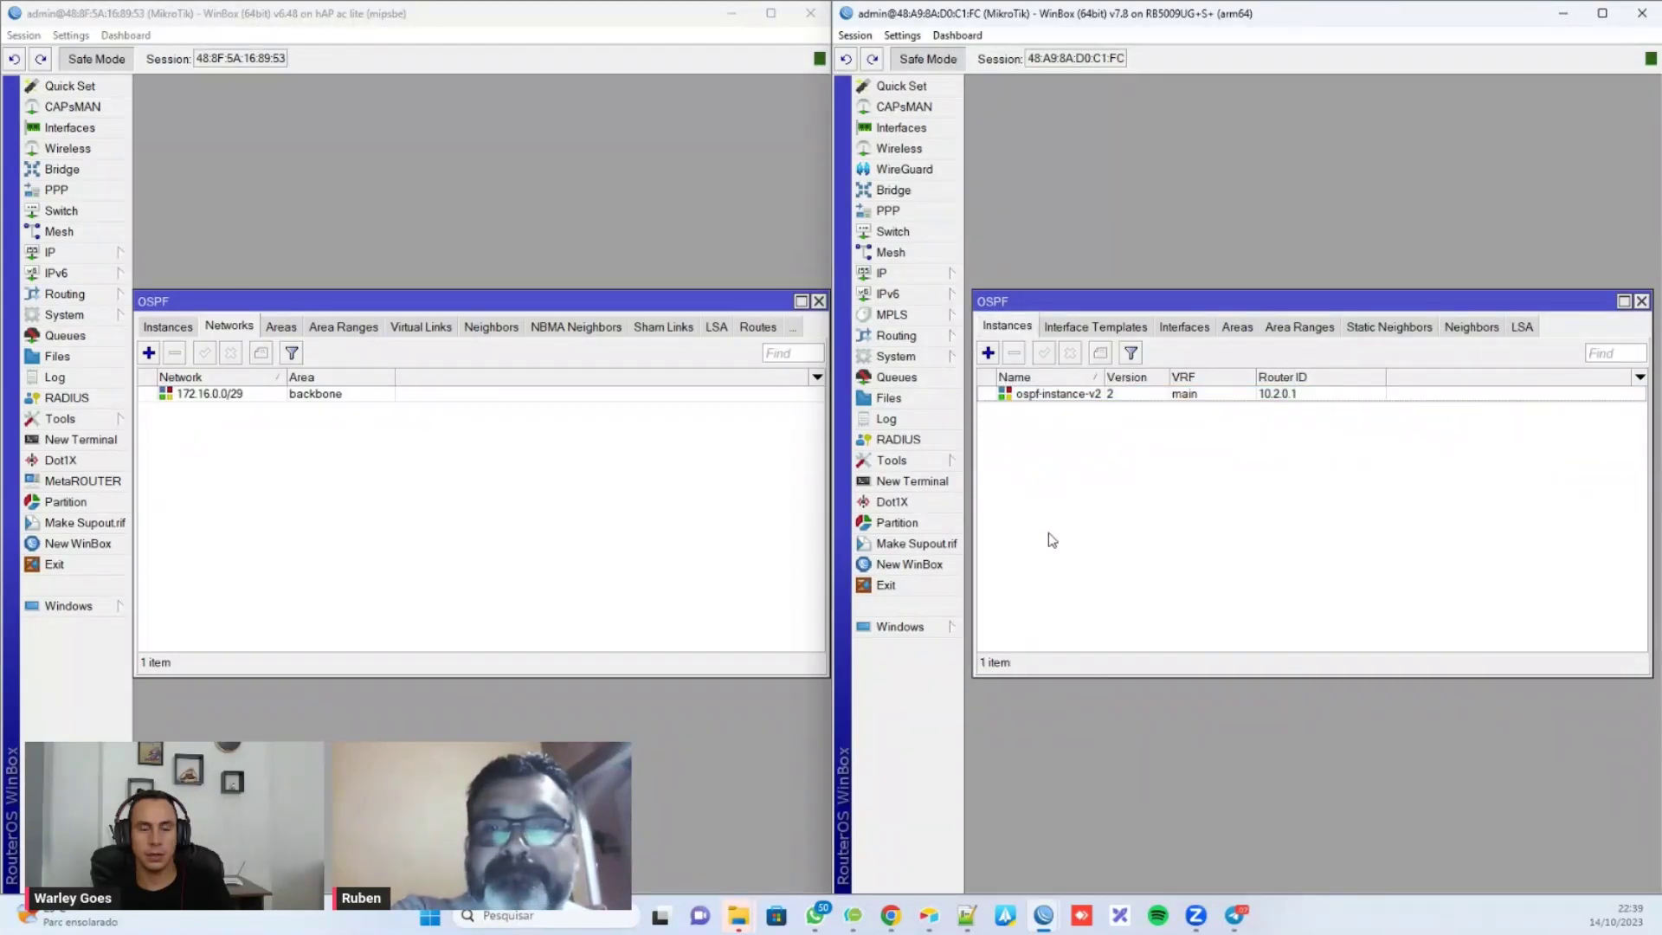
{"action": "left_click", "coordinate": [231, 330]}
{"action": "left_click", "coordinate": [232, 394]}
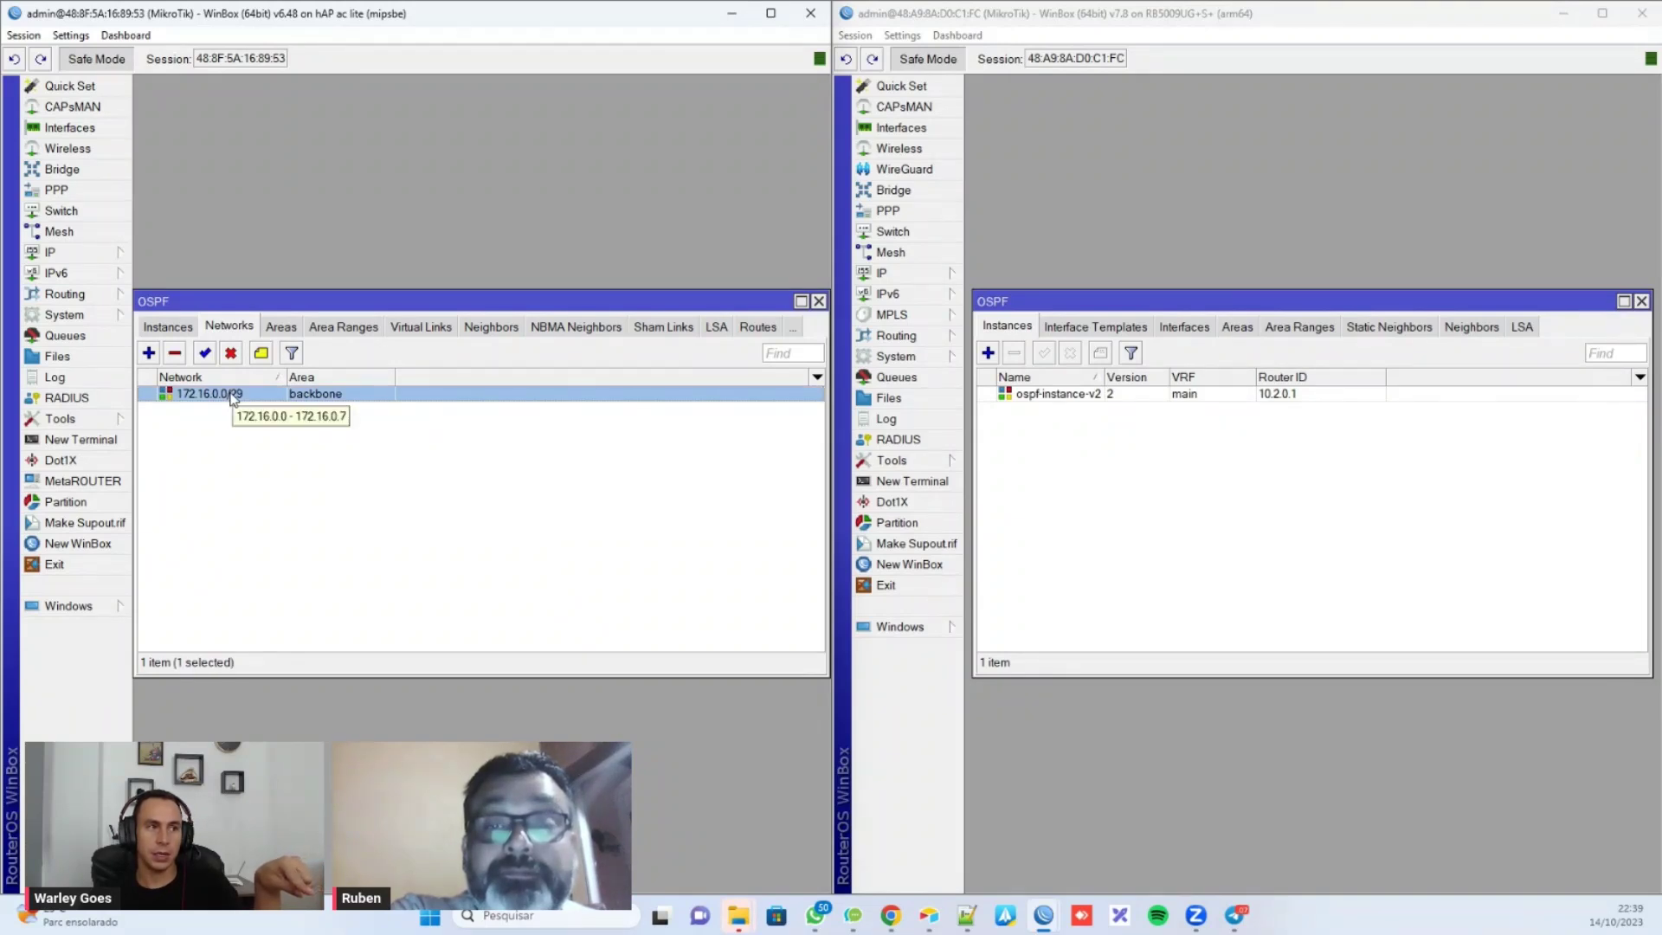
Step: Copy the hAP ac lite's dynamic OSPF interface entry for switch, set the network type to point to point, and save it
{"action": "left_click", "coordinate": [173, 327]}
{"action": "left_click", "coordinate": [212, 394]}
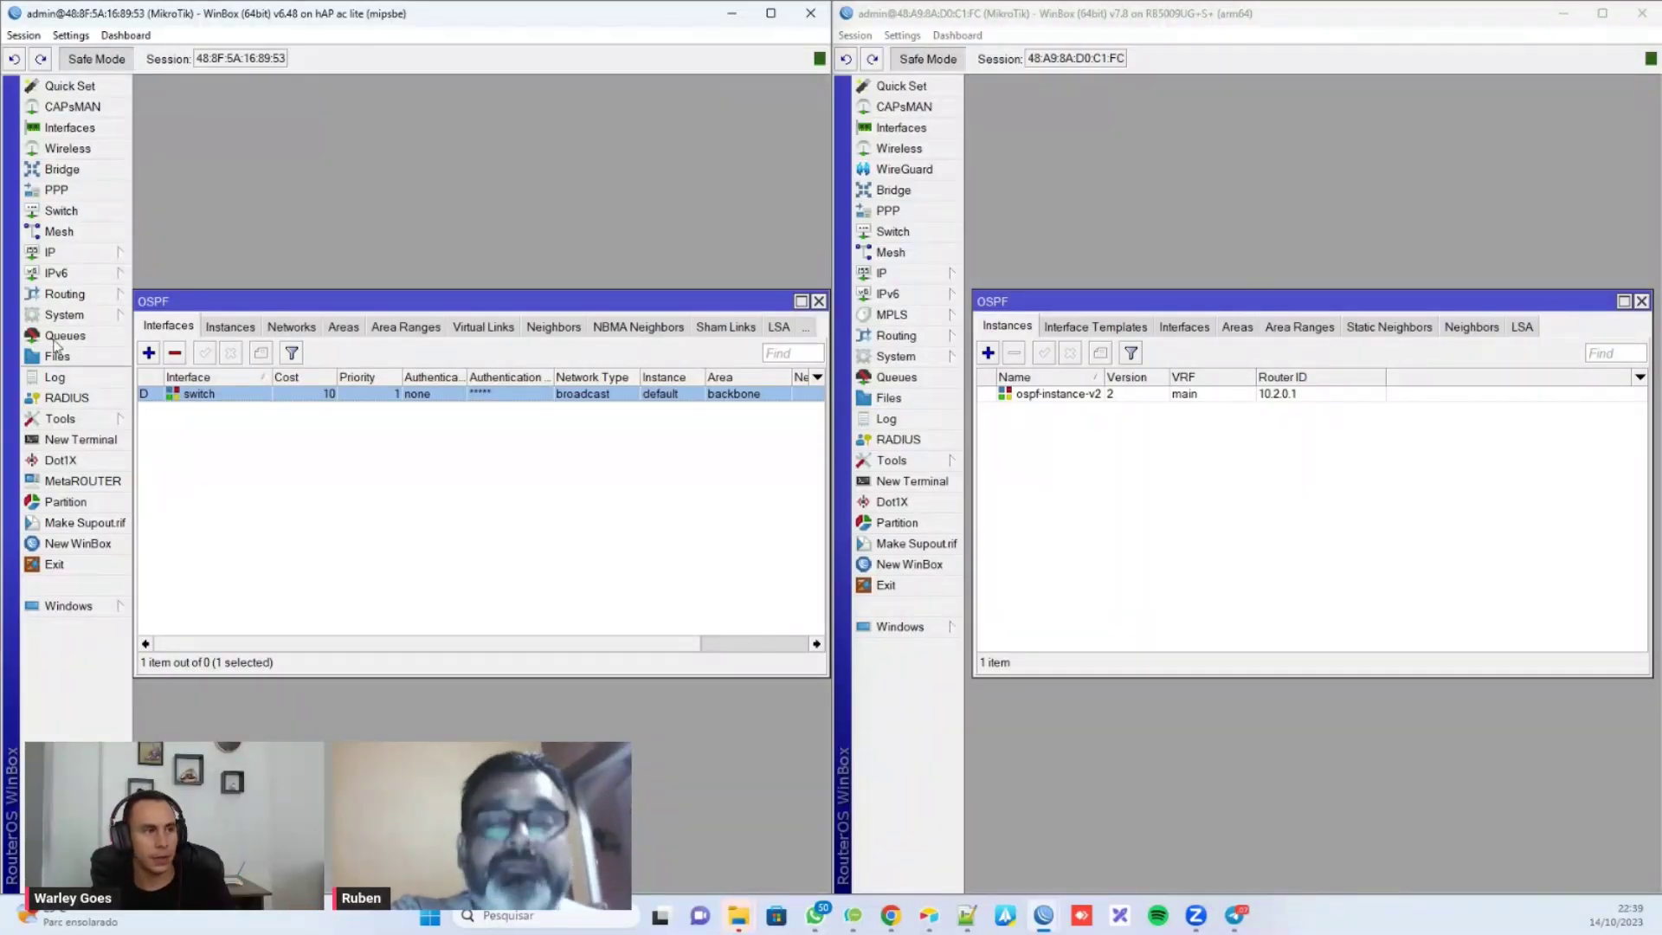
{"action": "double_click", "coordinate": [214, 397]}
{"action": "left_click", "coordinate": [624, 332]}
{"action": "left_click", "coordinate": [571, 496]}
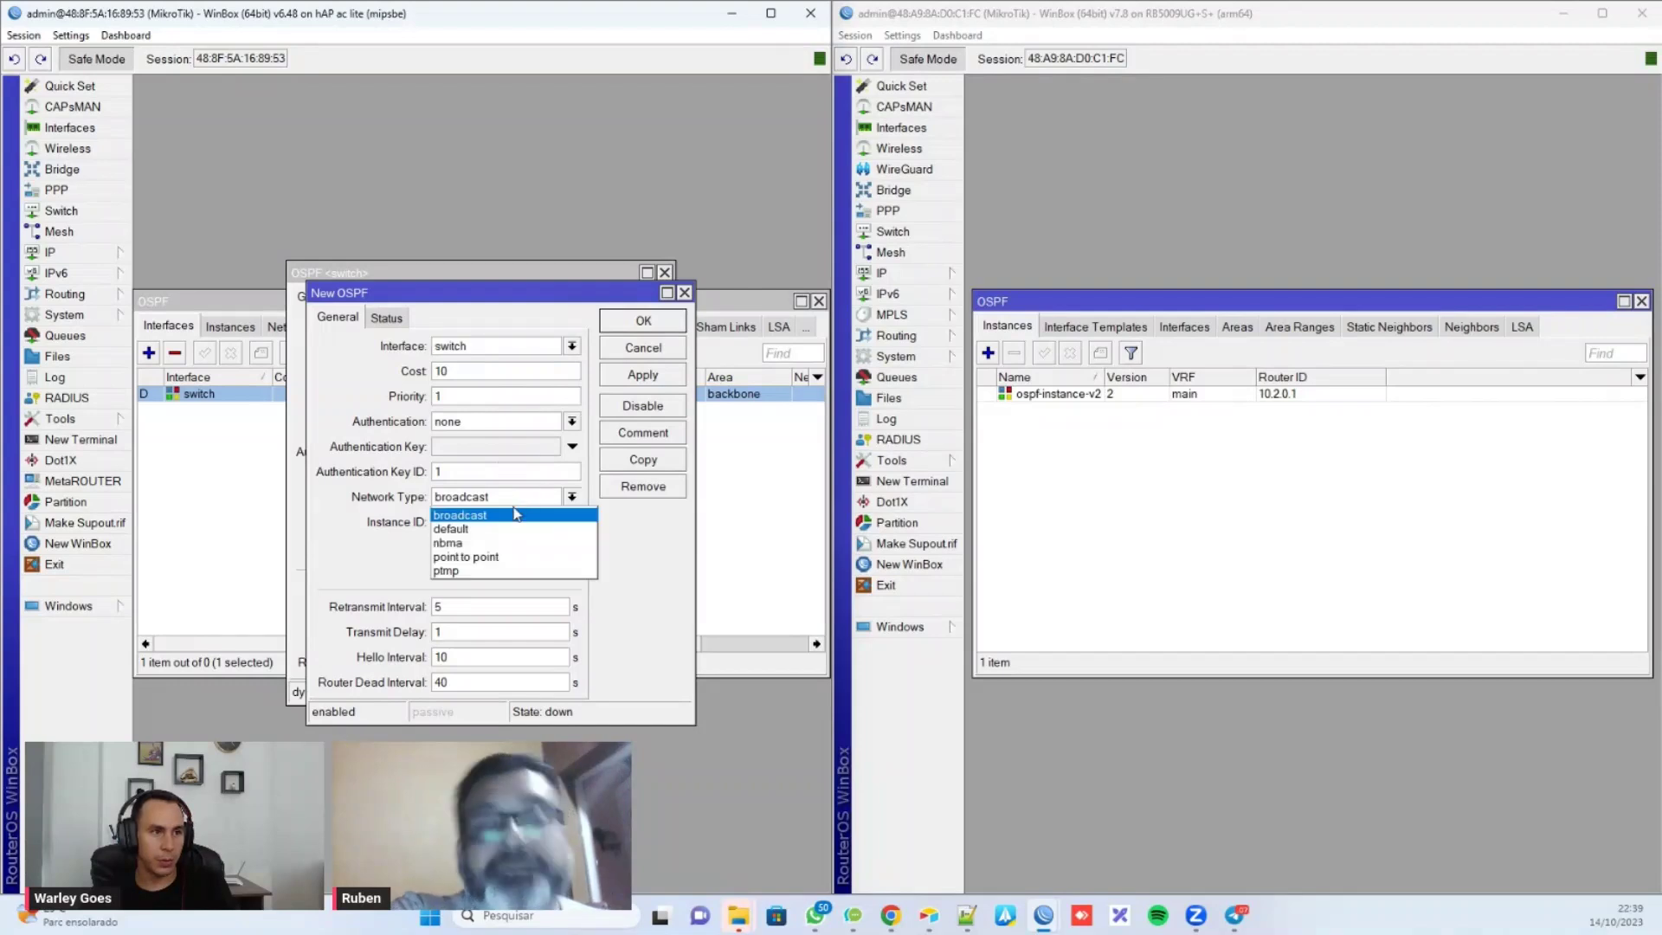
{"action": "left_click", "coordinate": [484, 549]}
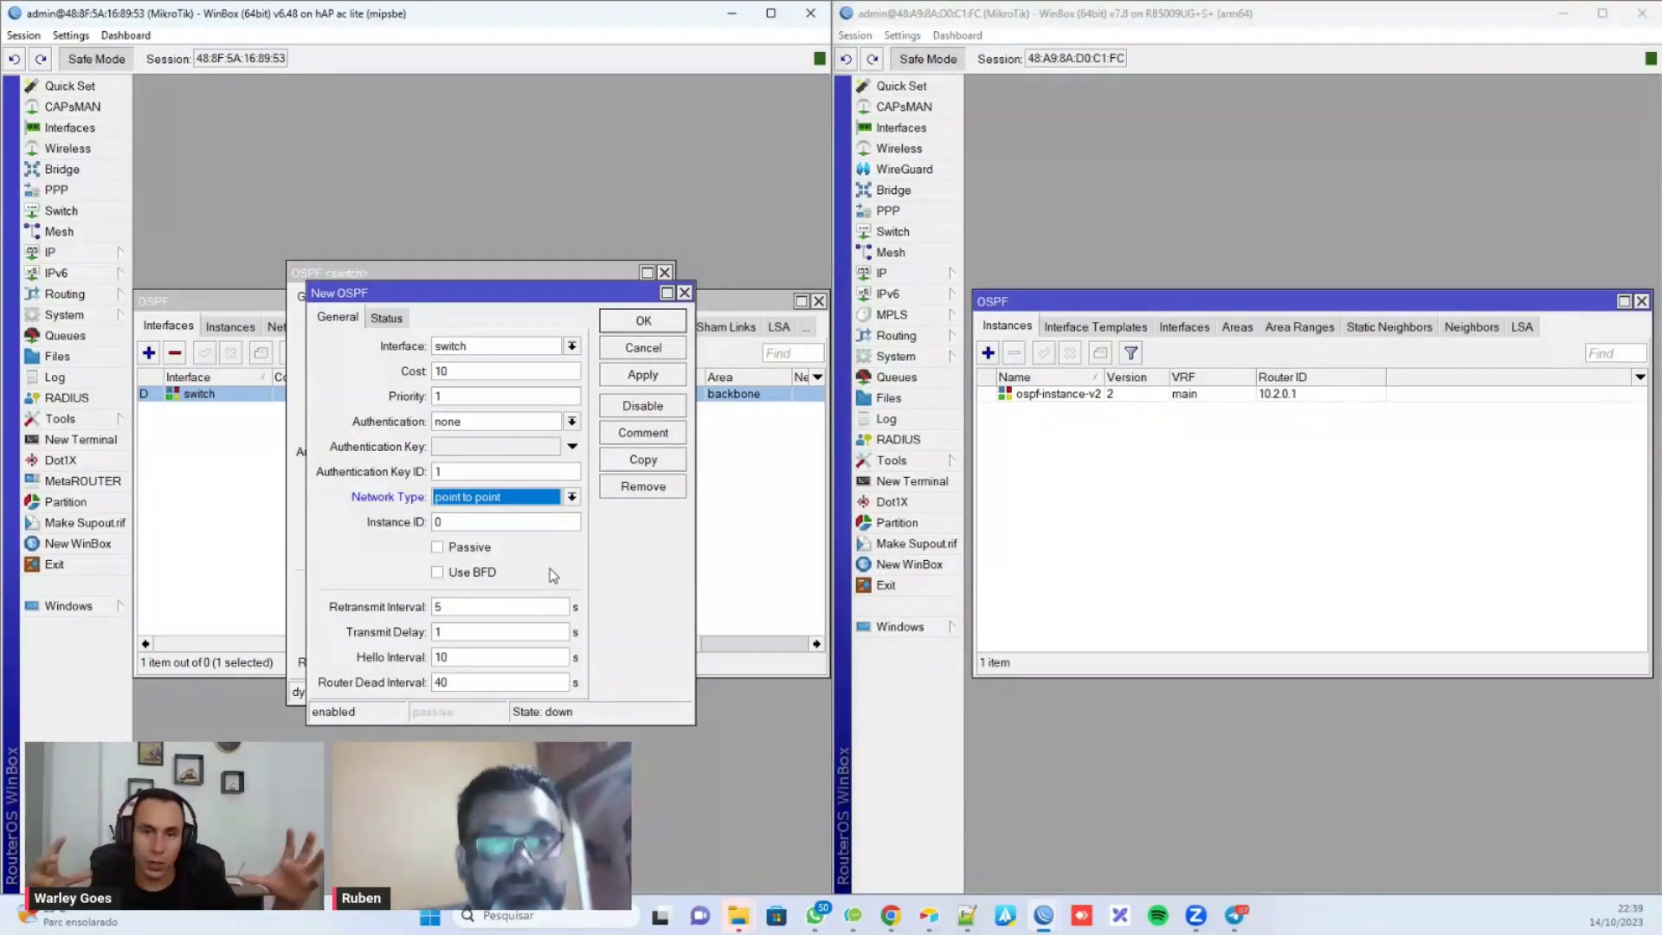
{"action": "left_click", "coordinate": [560, 497]}
{"action": "left_click", "coordinate": [560, 496]}
{"action": "left_click", "coordinate": [560, 496]}
{"action": "left_click", "coordinate": [560, 496]}
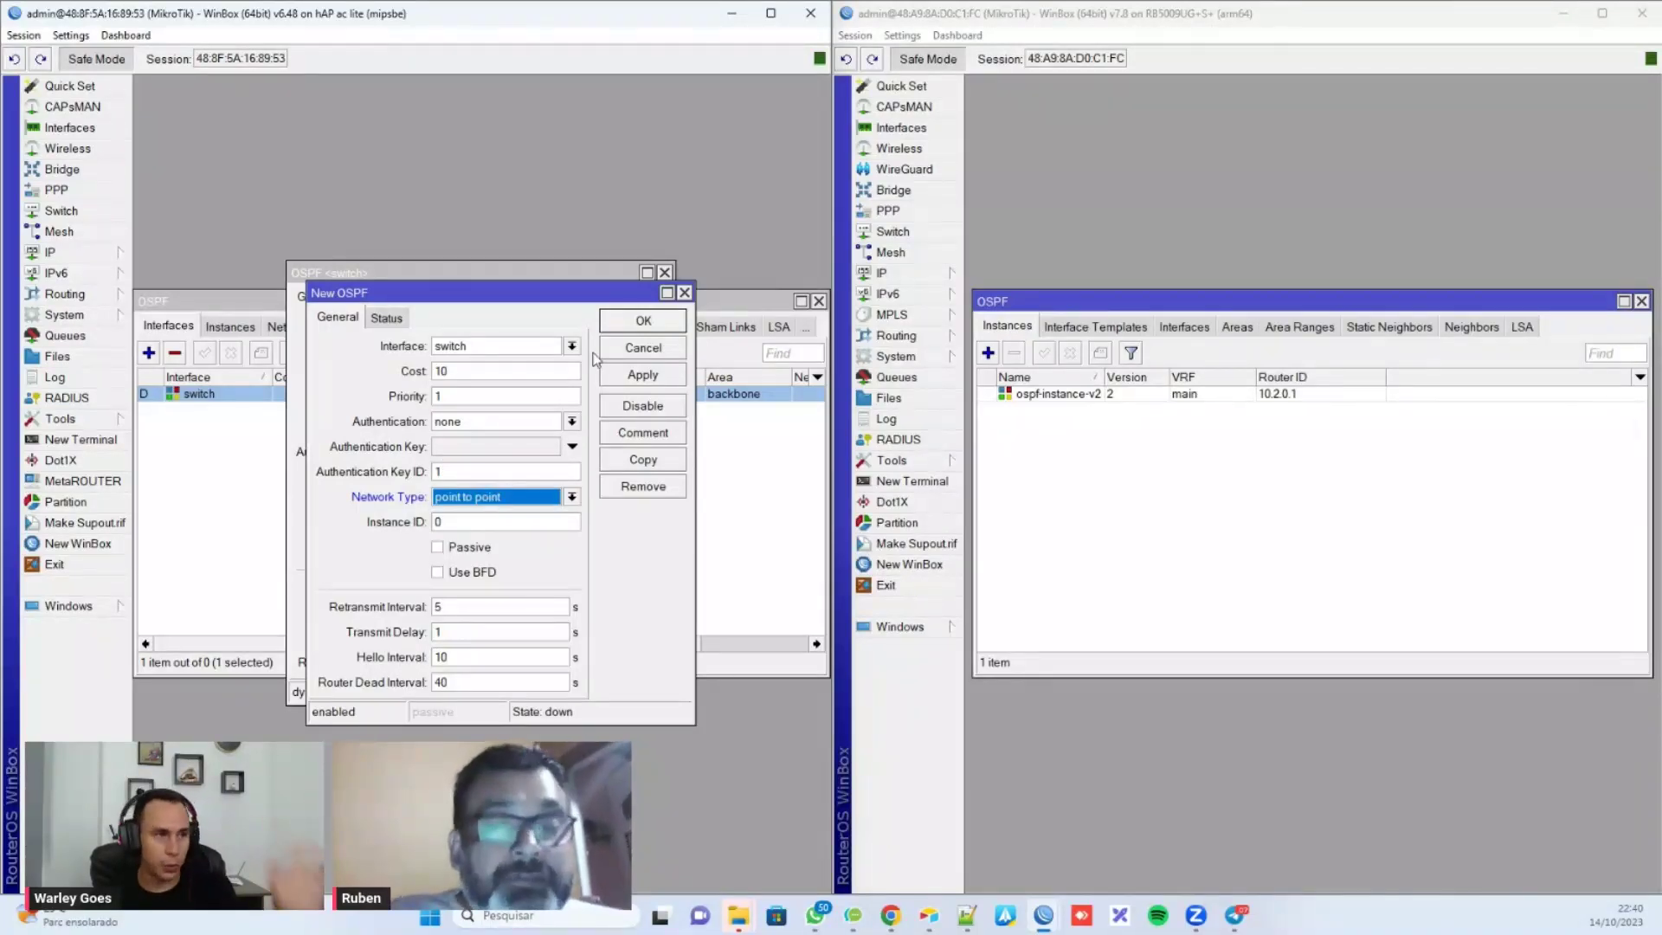
{"action": "left_click", "coordinate": [644, 322]}
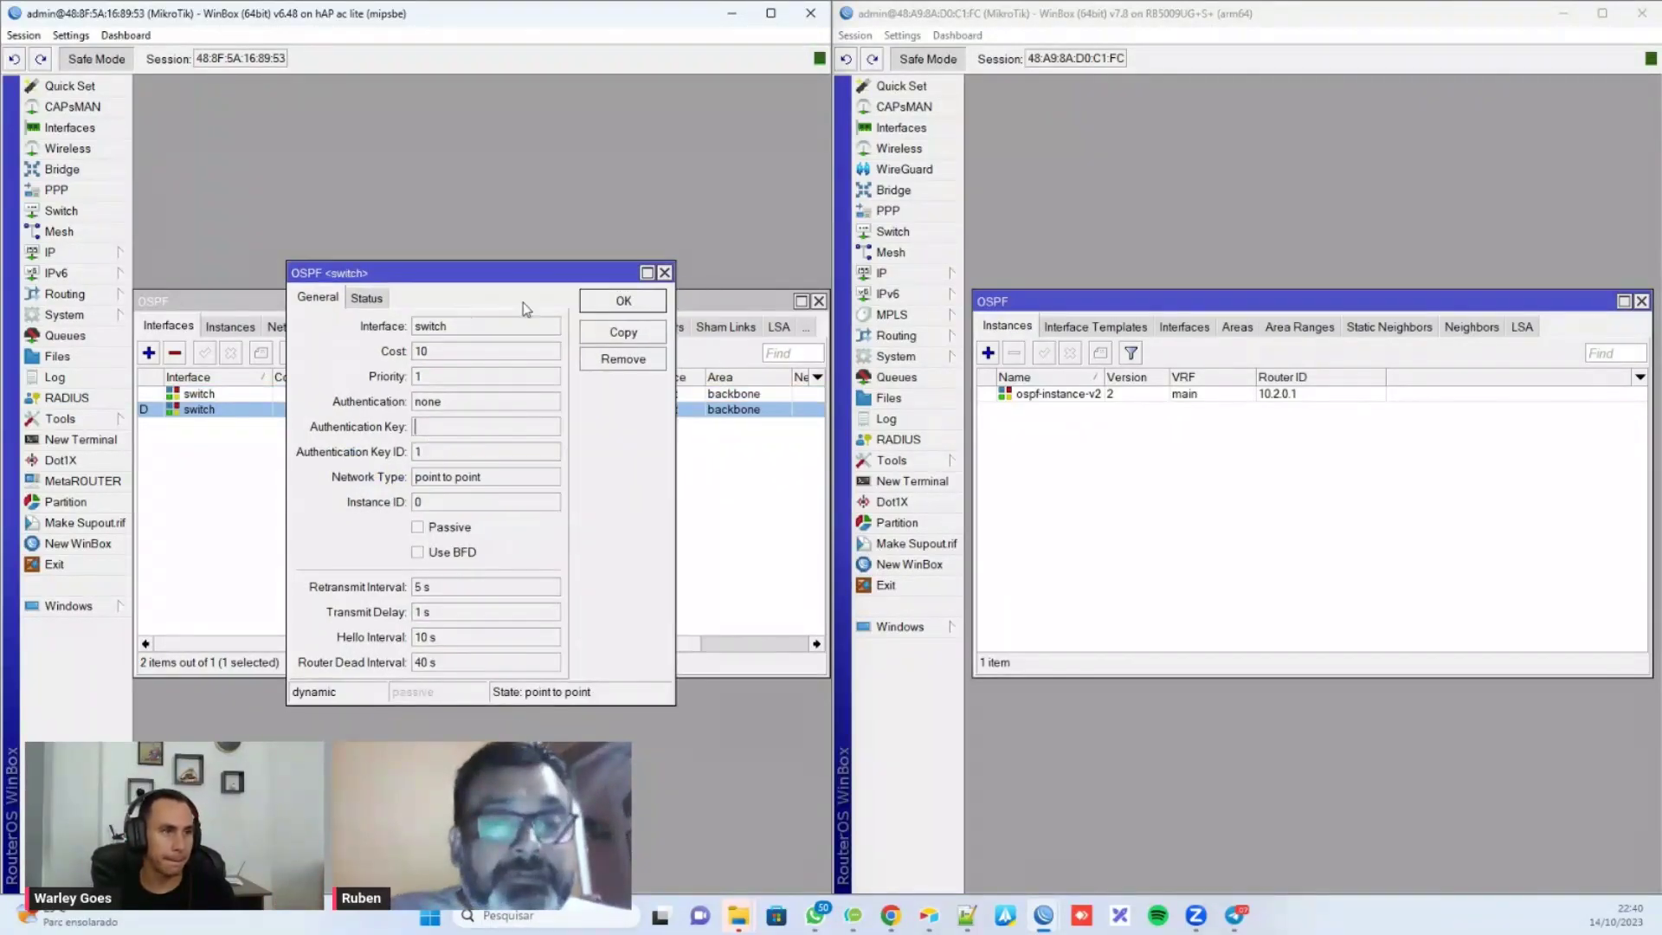
{"action": "left_click", "coordinate": [232, 400]}
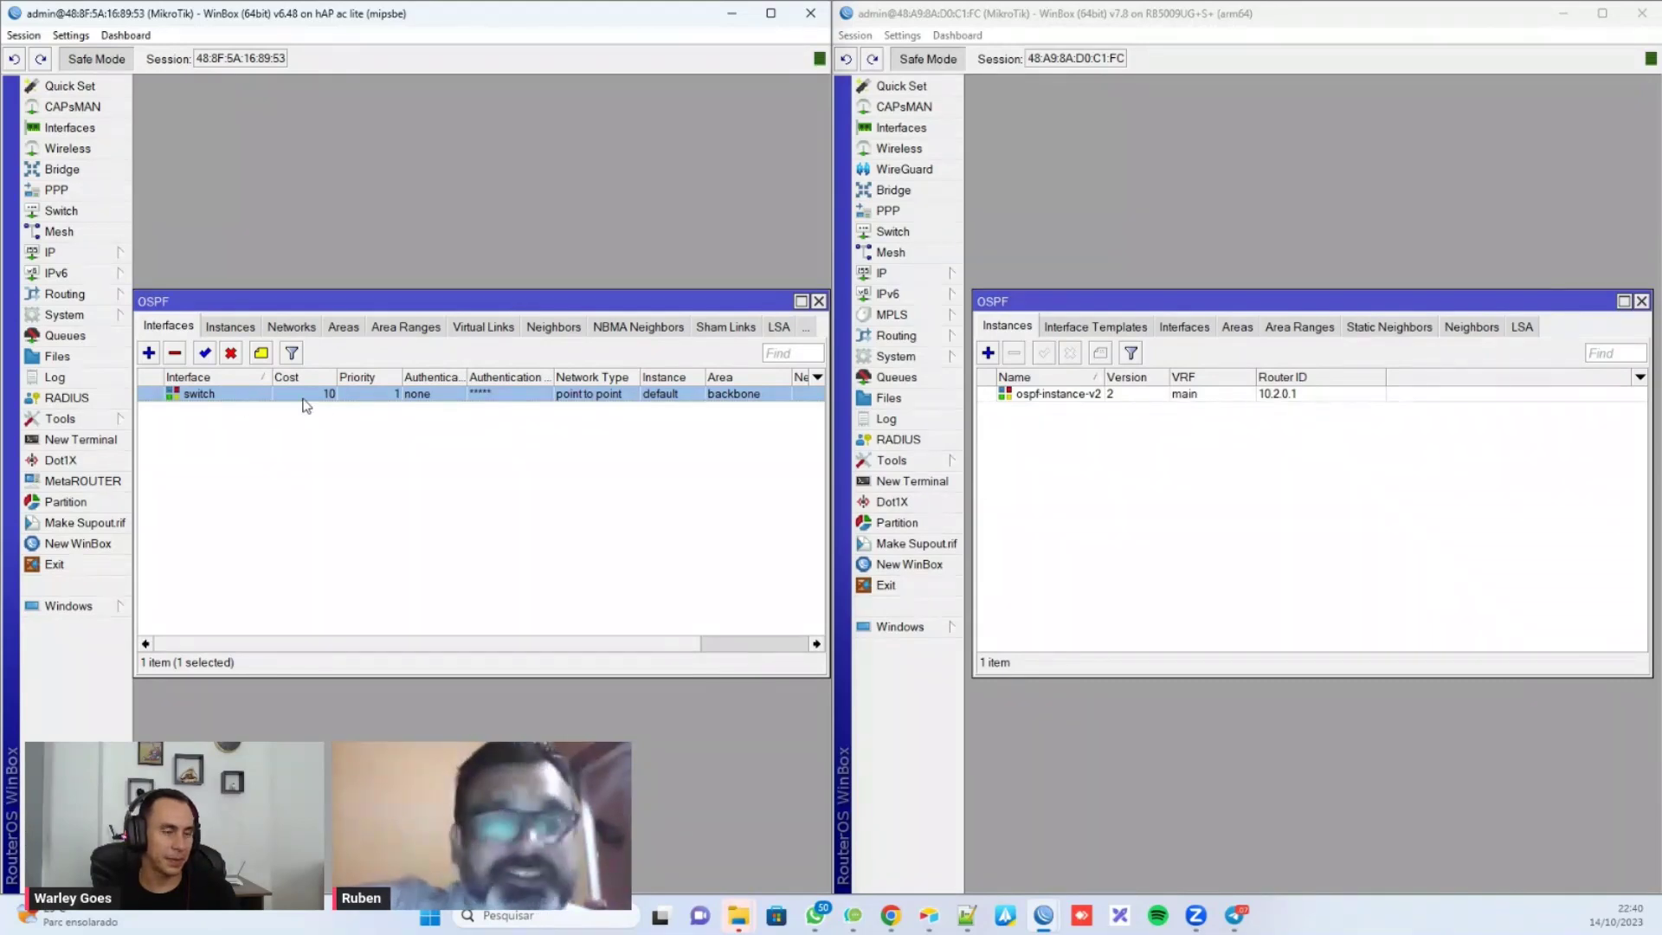
{"action": "left_click", "coordinate": [210, 397]}
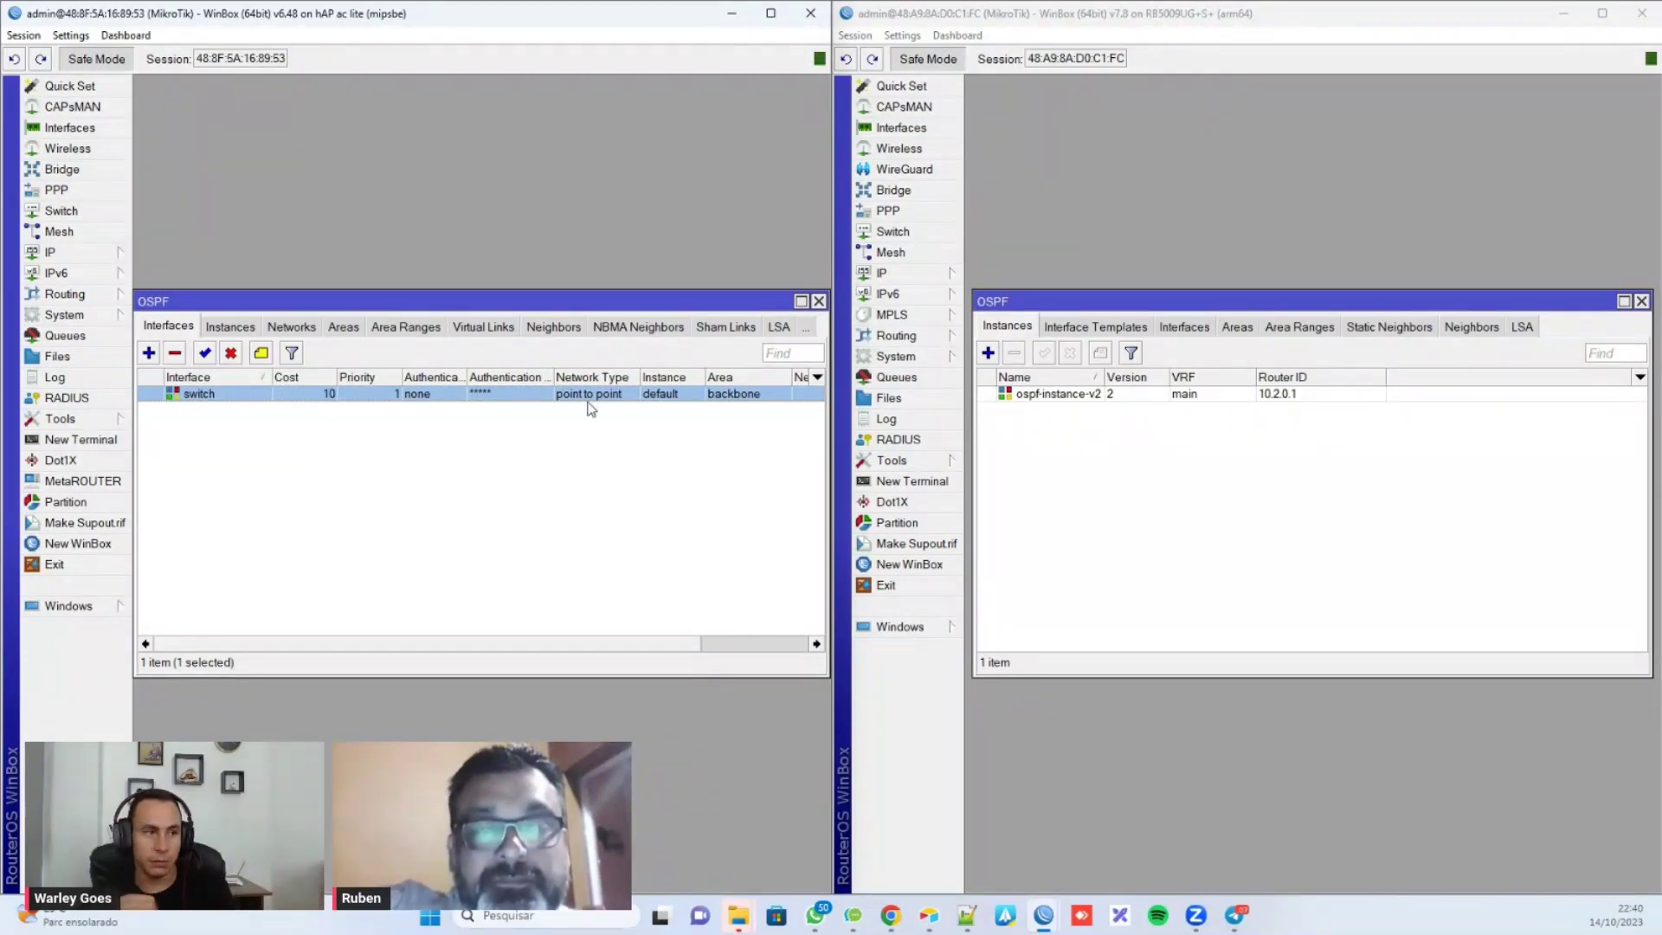
Step: Check the RB5009's OSPF interface templates, instance and interface list
{"action": "left_click", "coordinate": [1071, 458]}
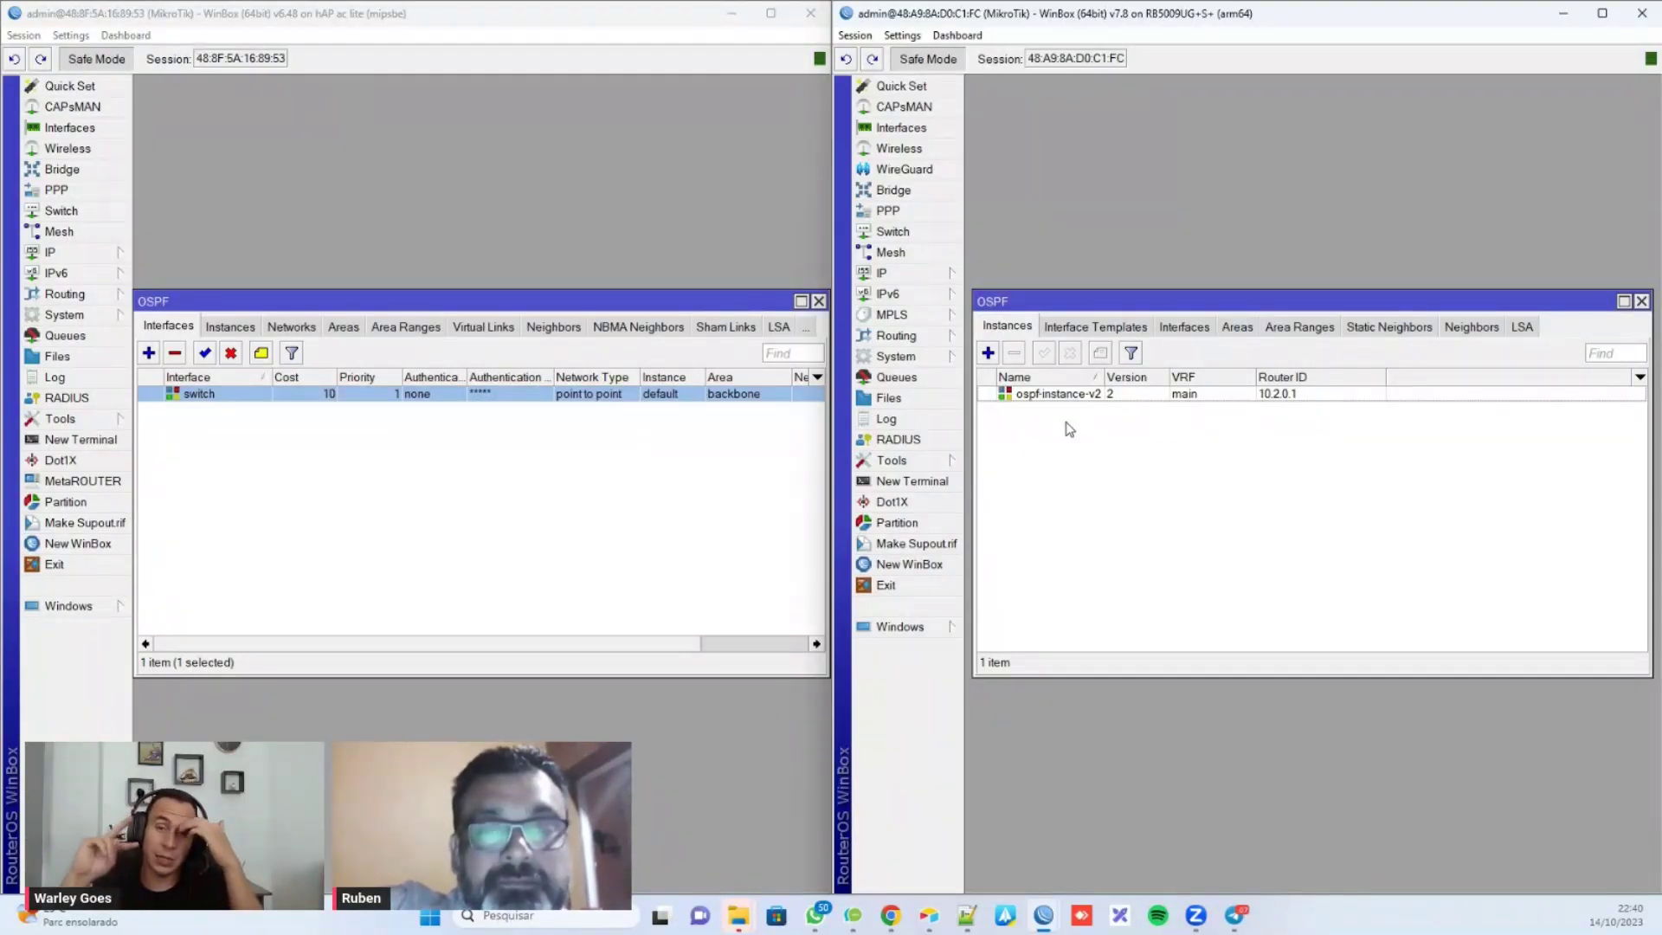
{"action": "left_click", "coordinate": [1082, 329]}
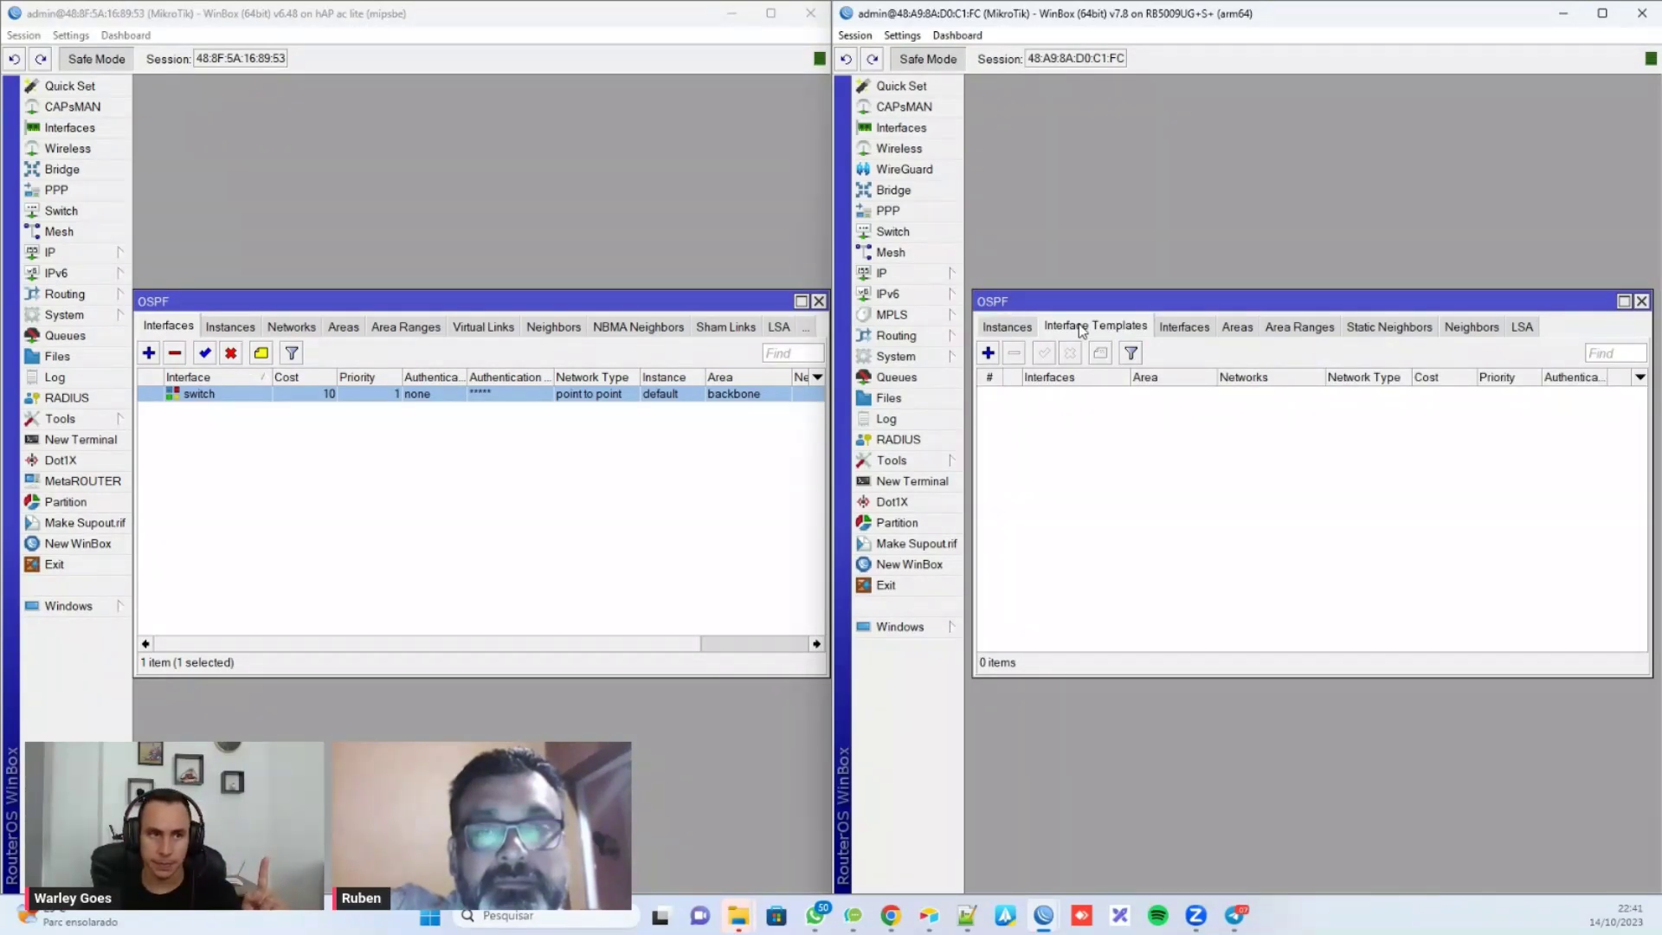
{"action": "left_click", "coordinate": [1025, 335]}
{"action": "left_click", "coordinate": [1026, 396]}
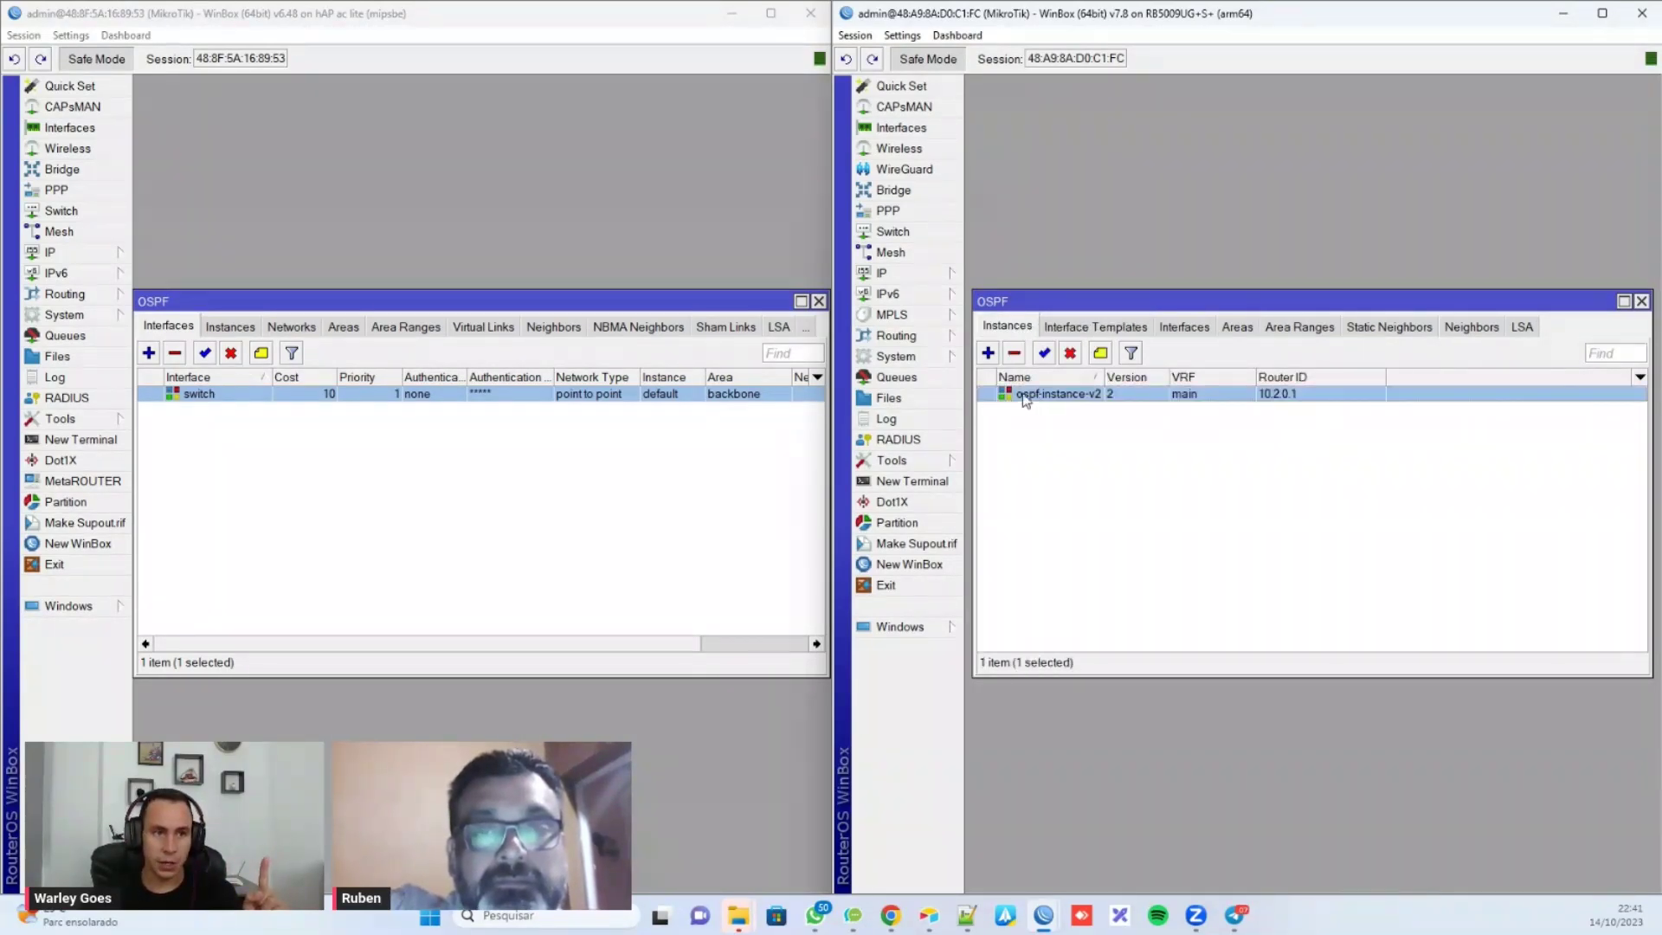
{"action": "left_click", "coordinate": [1182, 329]}
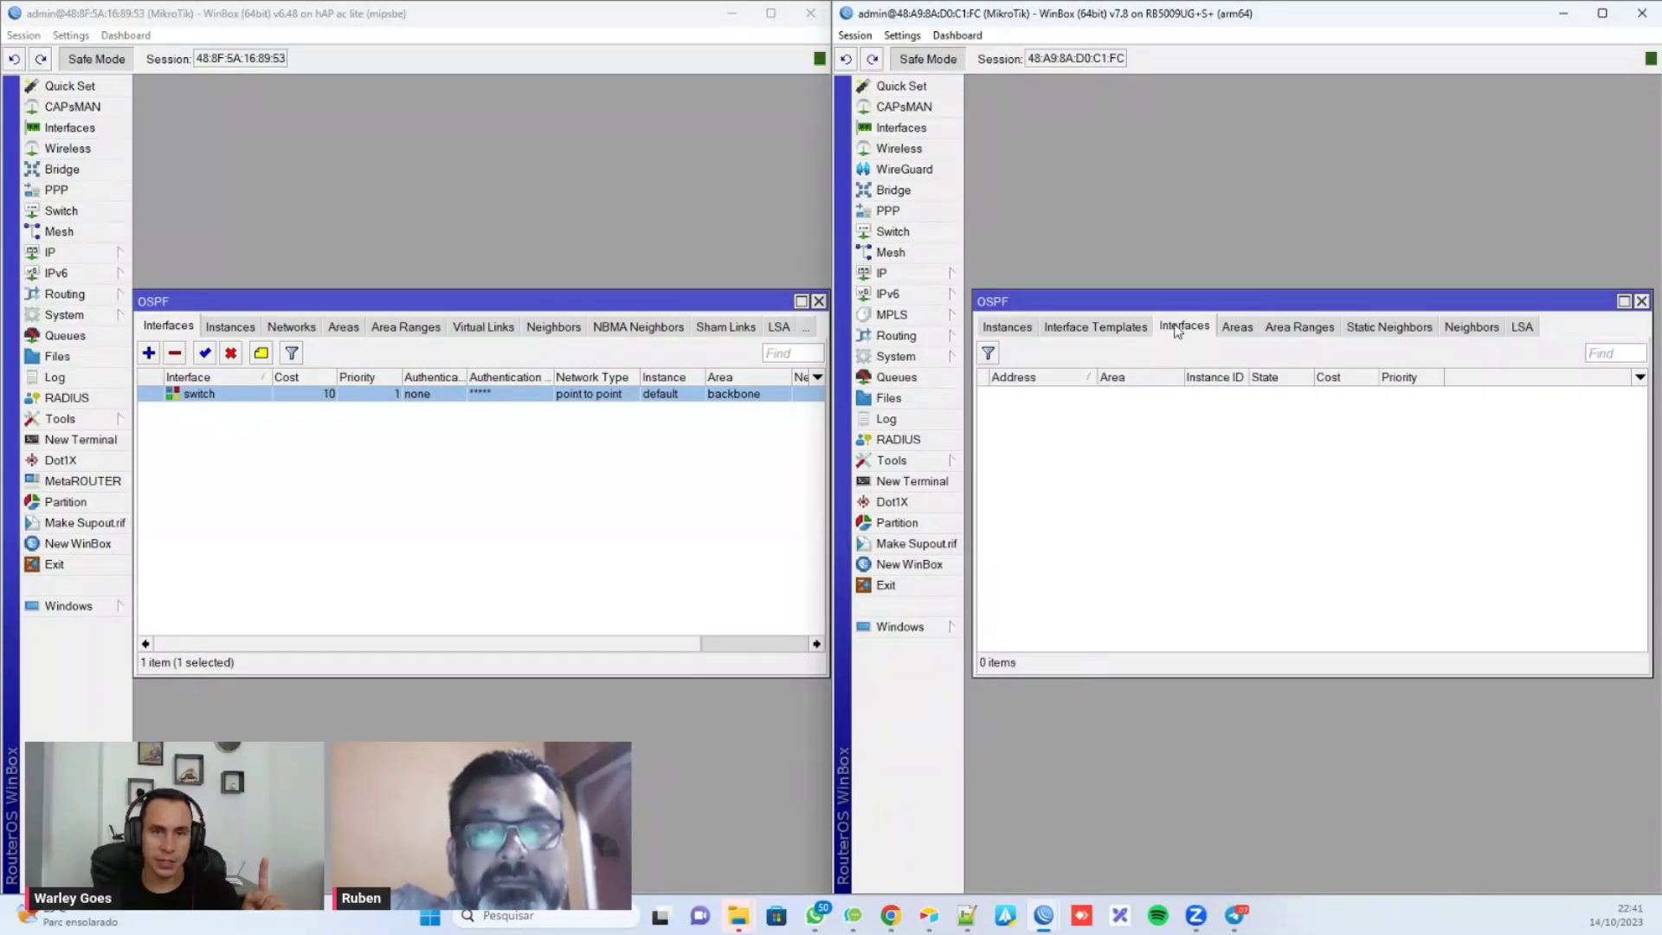
{"action": "left_click", "coordinate": [988, 353]}
{"action": "left_click", "coordinate": [987, 353]}
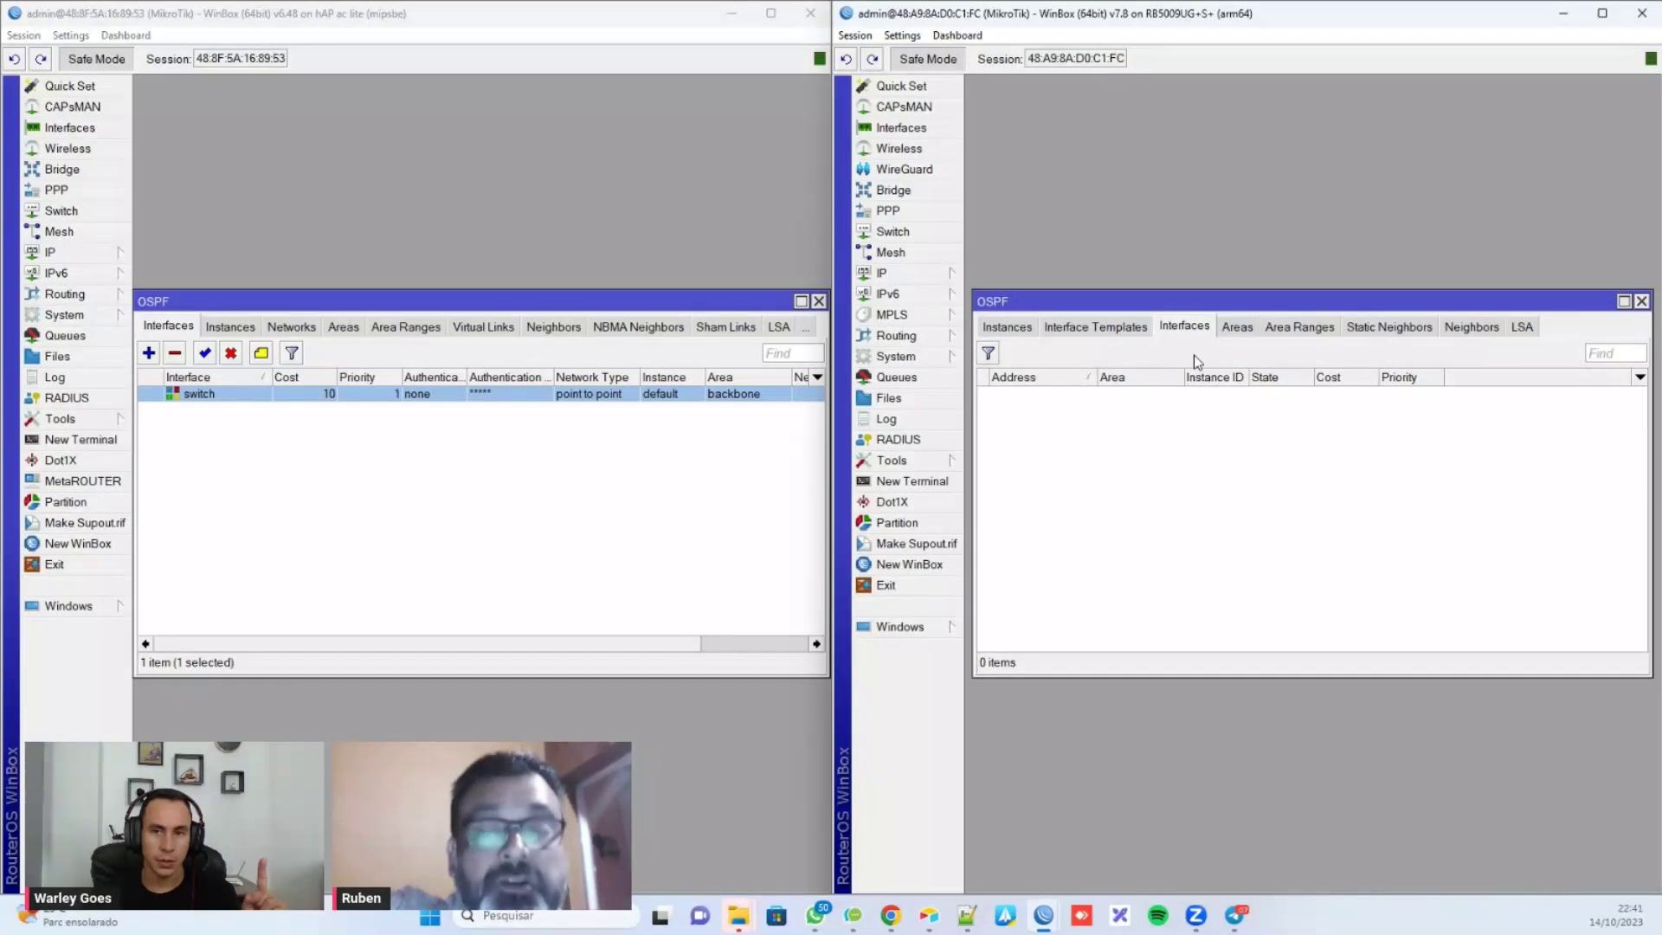
Step: Start an OSPF interface template on the RB5009 in the backbone area and enter 172.16.0.0/29 as its network
{"action": "left_click", "coordinate": [1089, 327]}
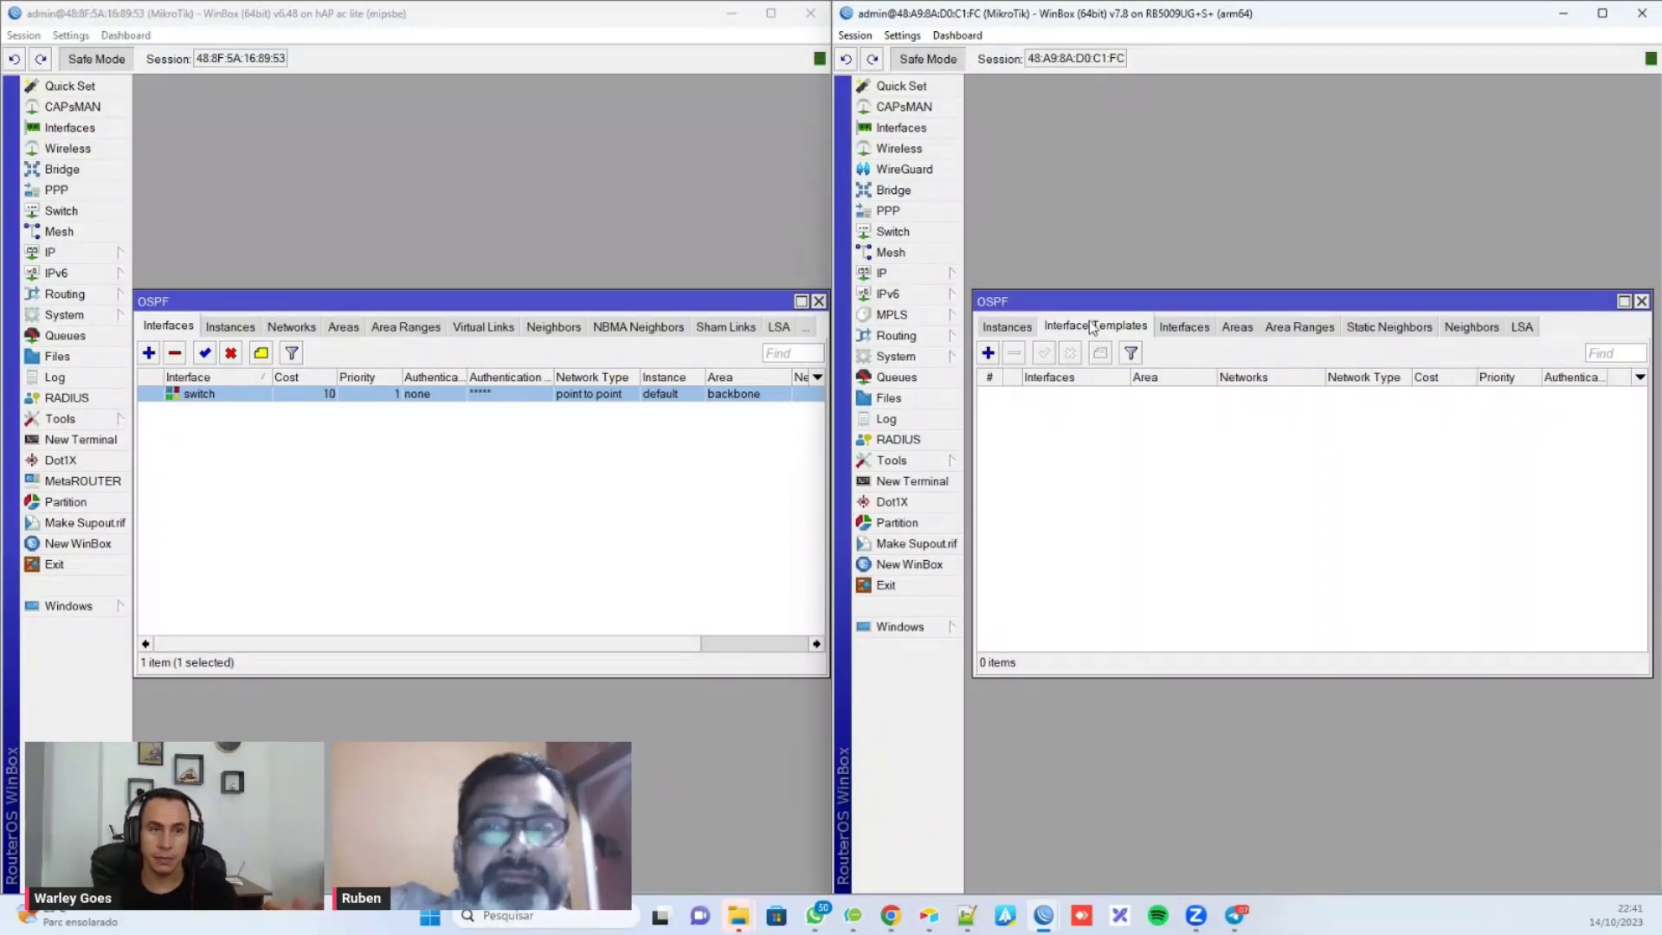
{"action": "left_click", "coordinate": [988, 354]}
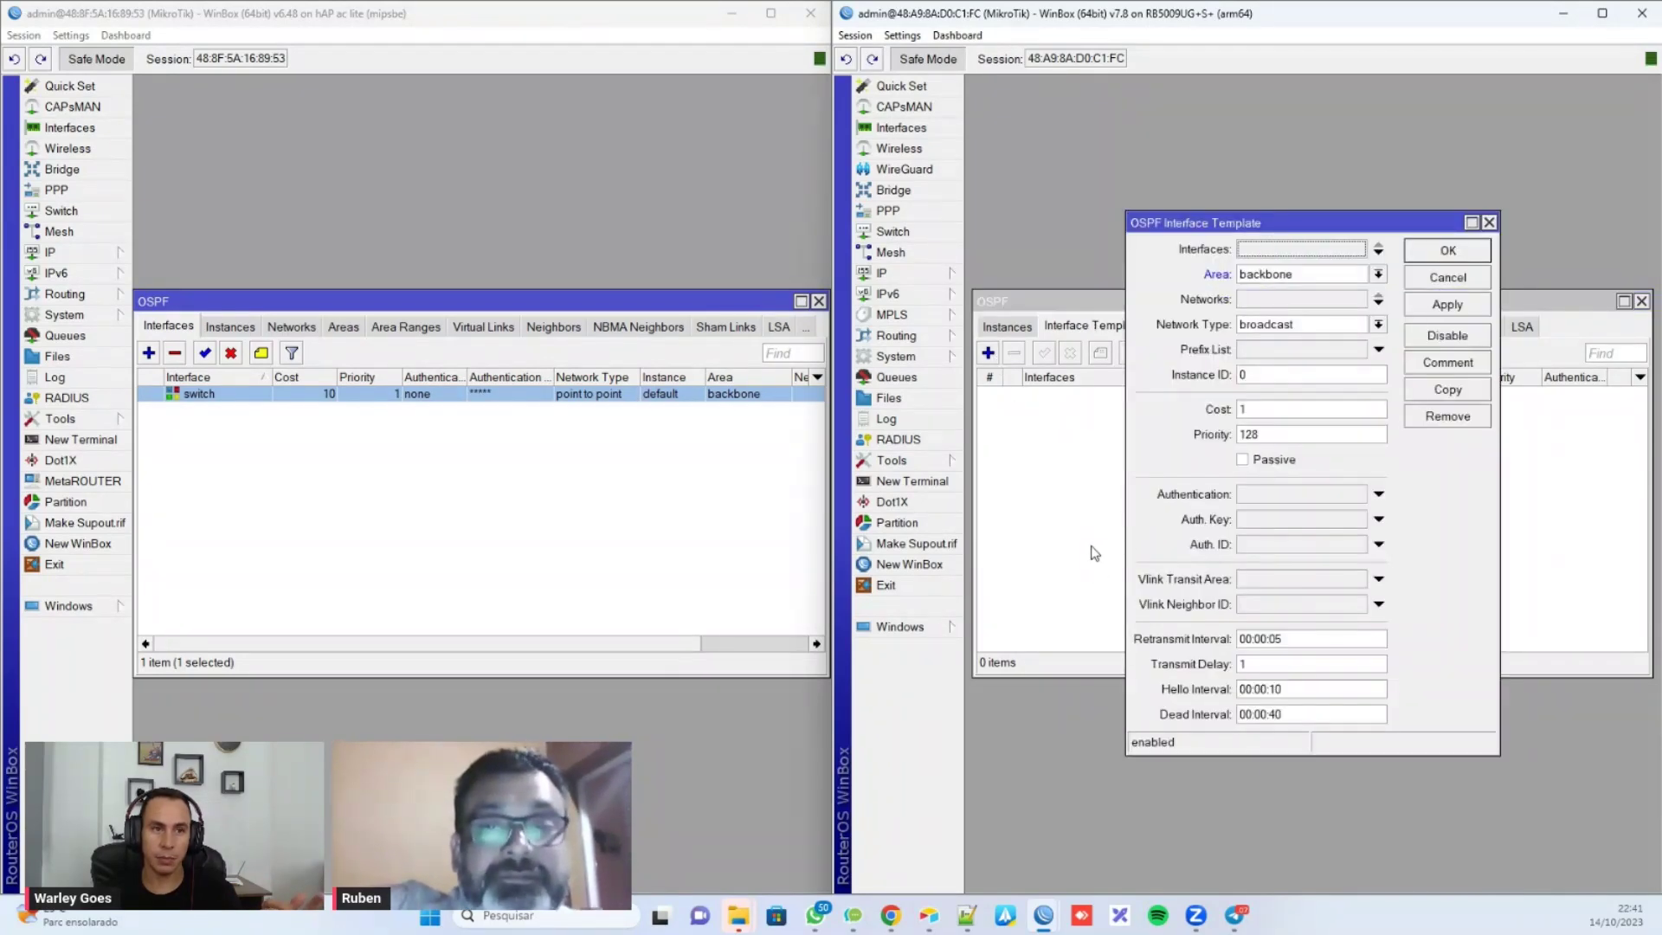
{"action": "left_click_drag", "start_coordinate": [1200, 216], "coordinate": [1104, 219]}
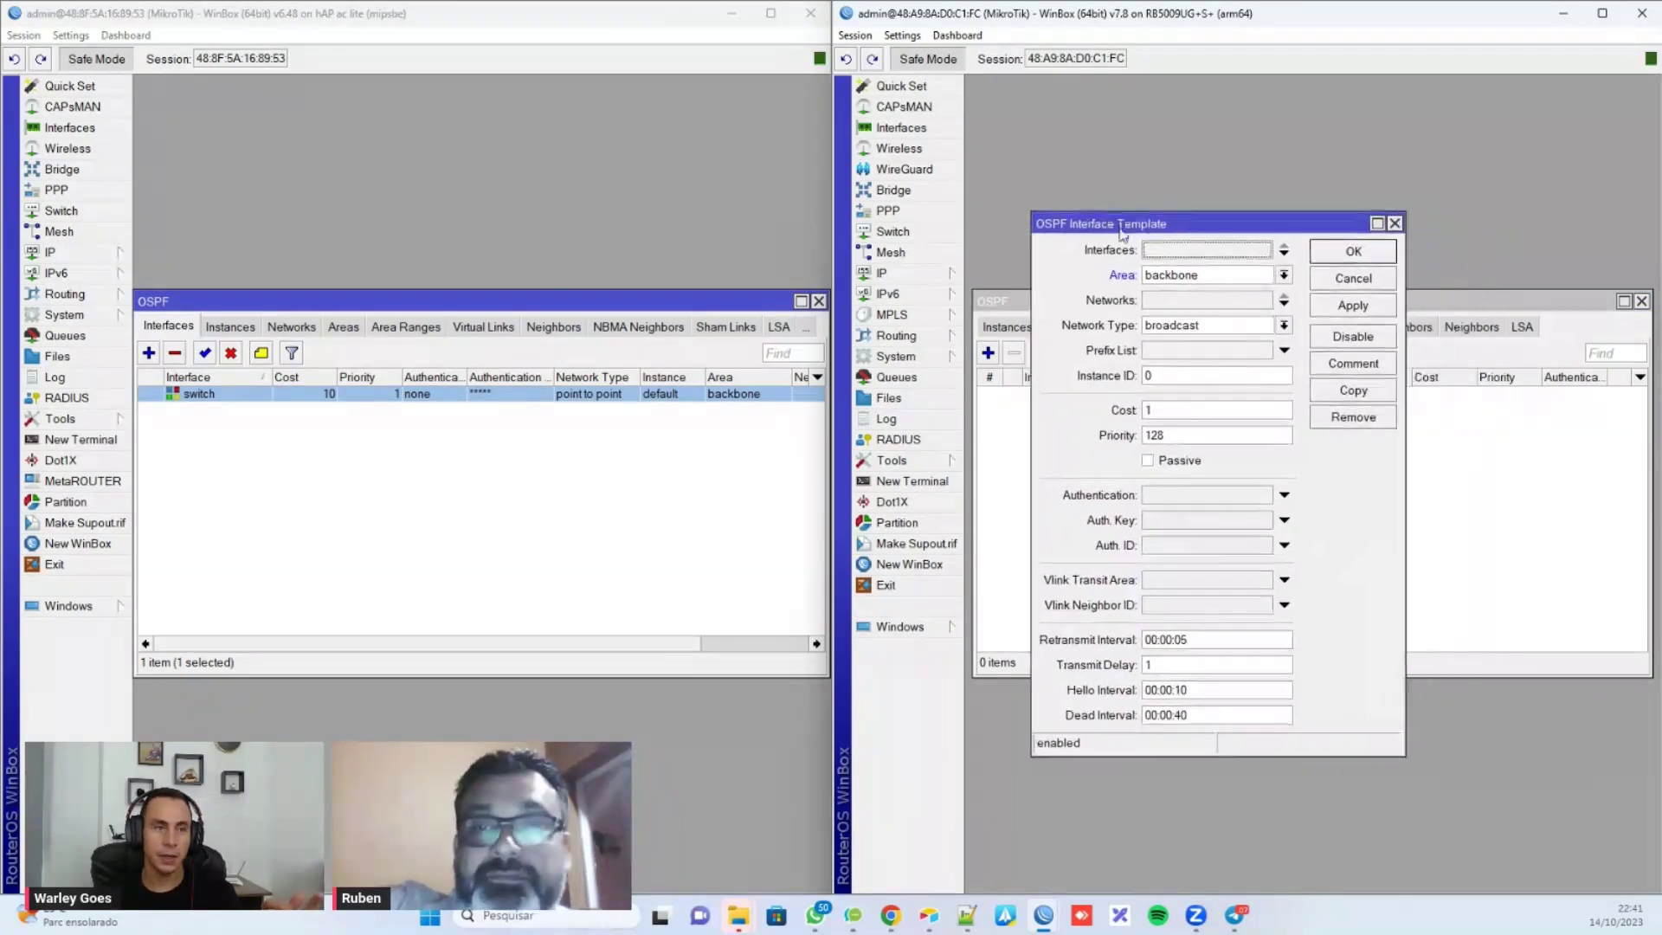
{"action": "left_click", "coordinate": [1165, 297]}
{"action": "type", "text": "172.16.0.0/29"}
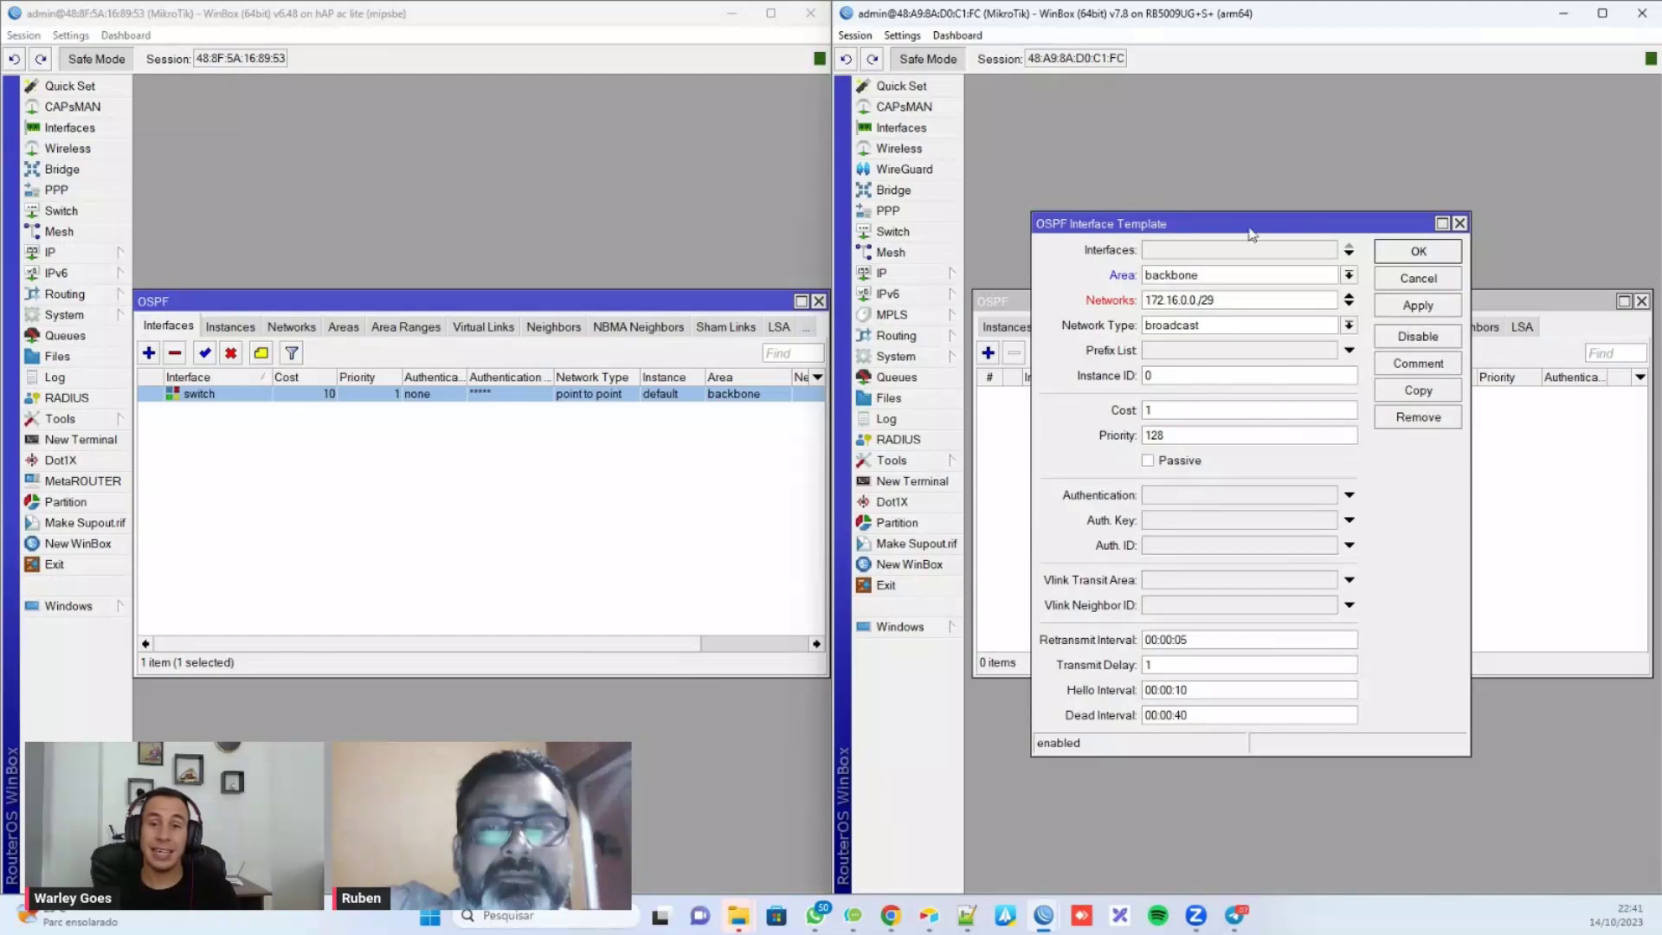
{"action": "double_click", "coordinate": [1231, 300]}
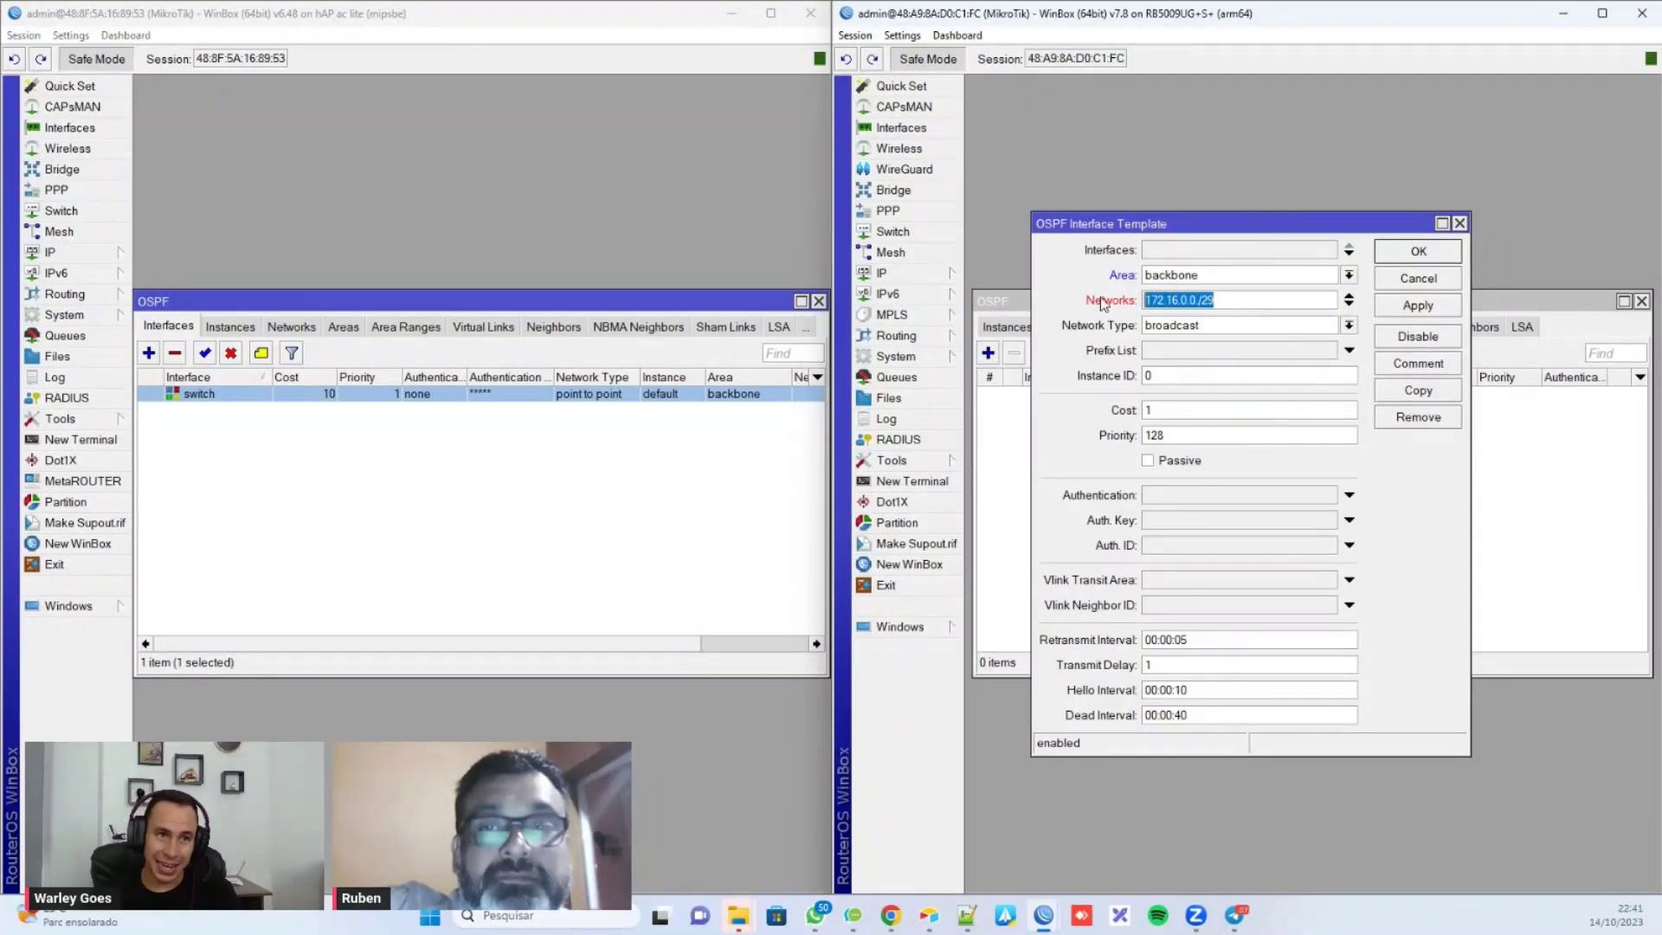
Step: Try adding ether1 as the interface of the RB5009's new OSPF template, remove it, and review the network entry
{"action": "left_click", "coordinate": [1231, 250]}
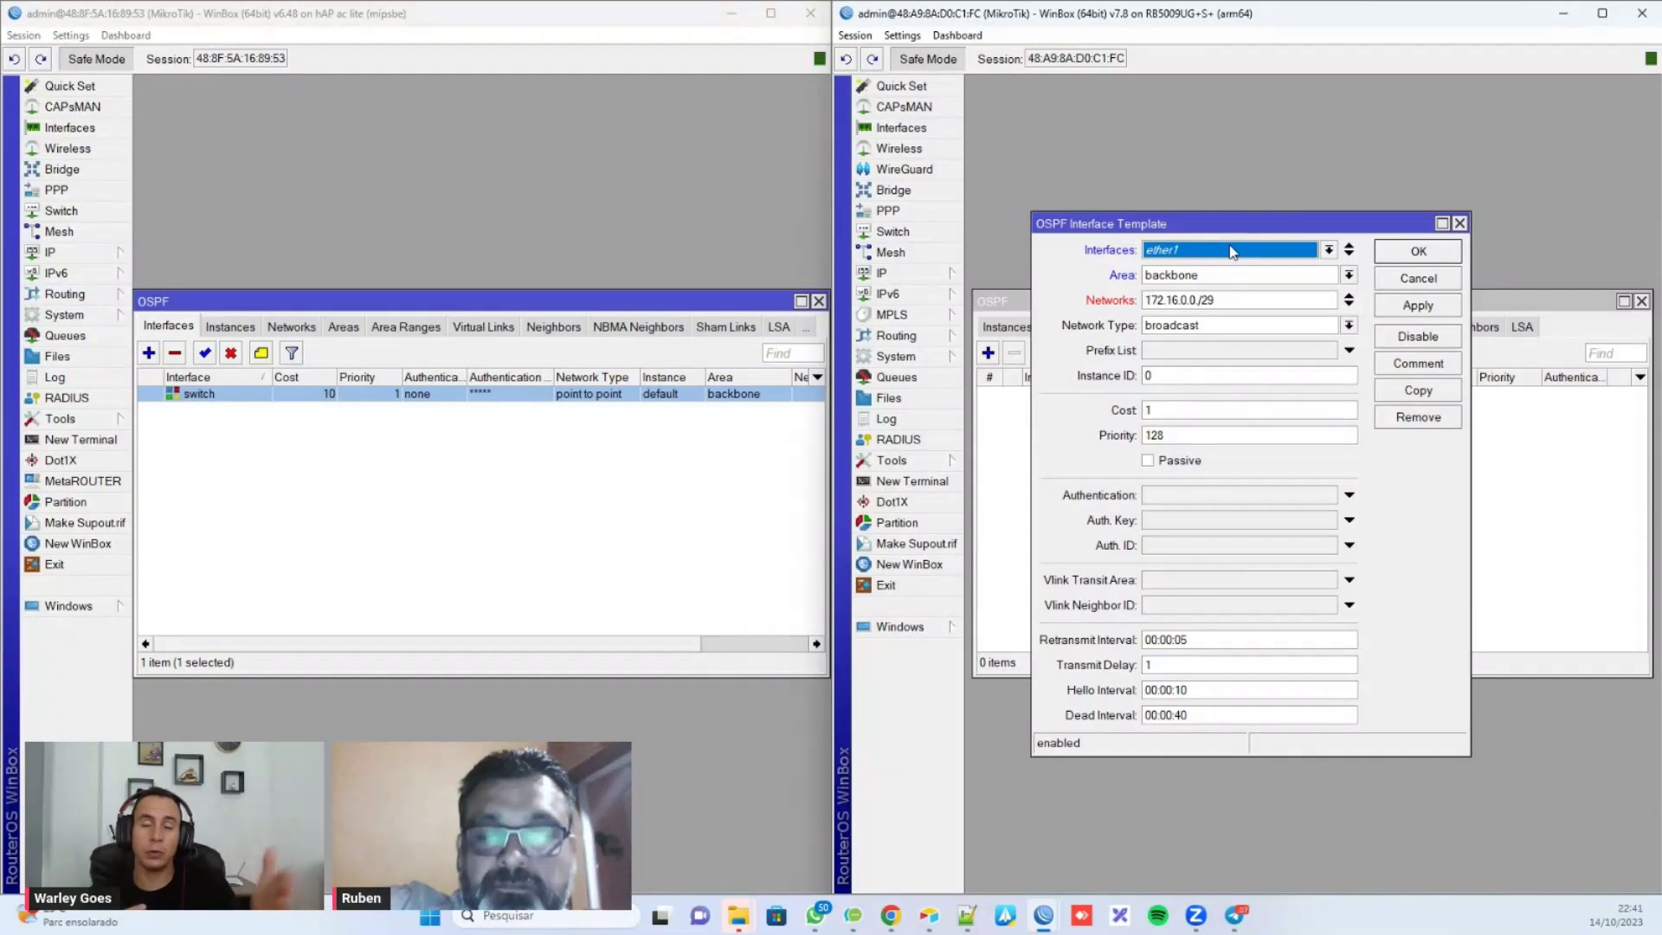
{"action": "left_click_drag", "start_coordinate": [1168, 226], "coordinate": [1195, 241]}
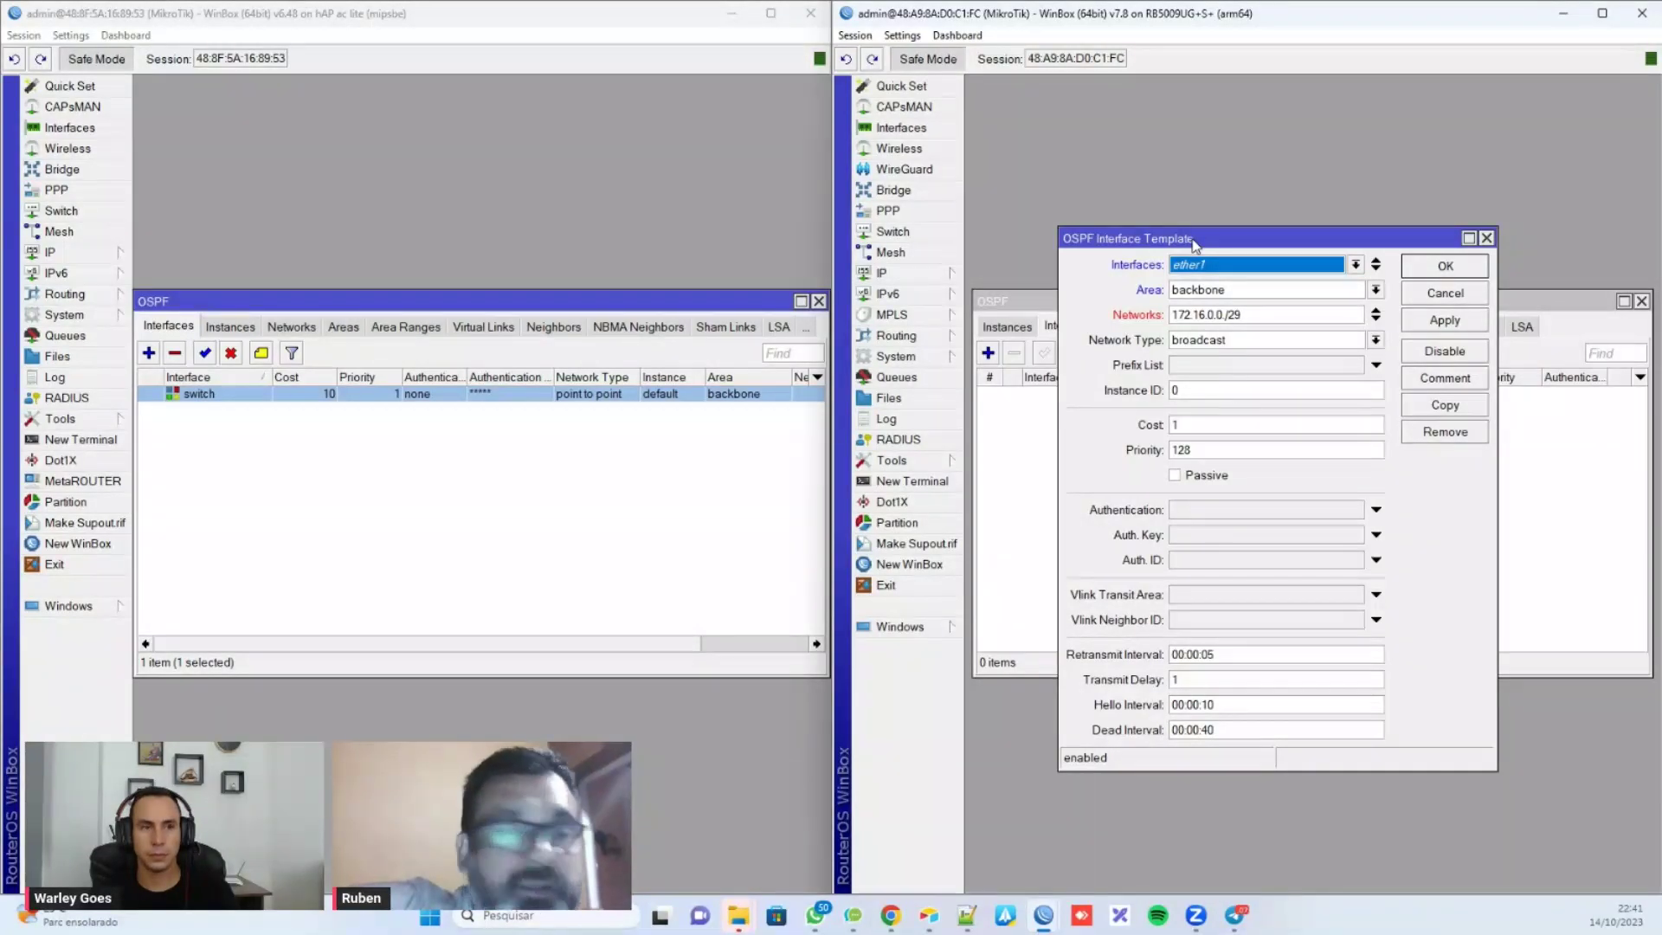
{"action": "left_click", "coordinate": [1377, 262]}
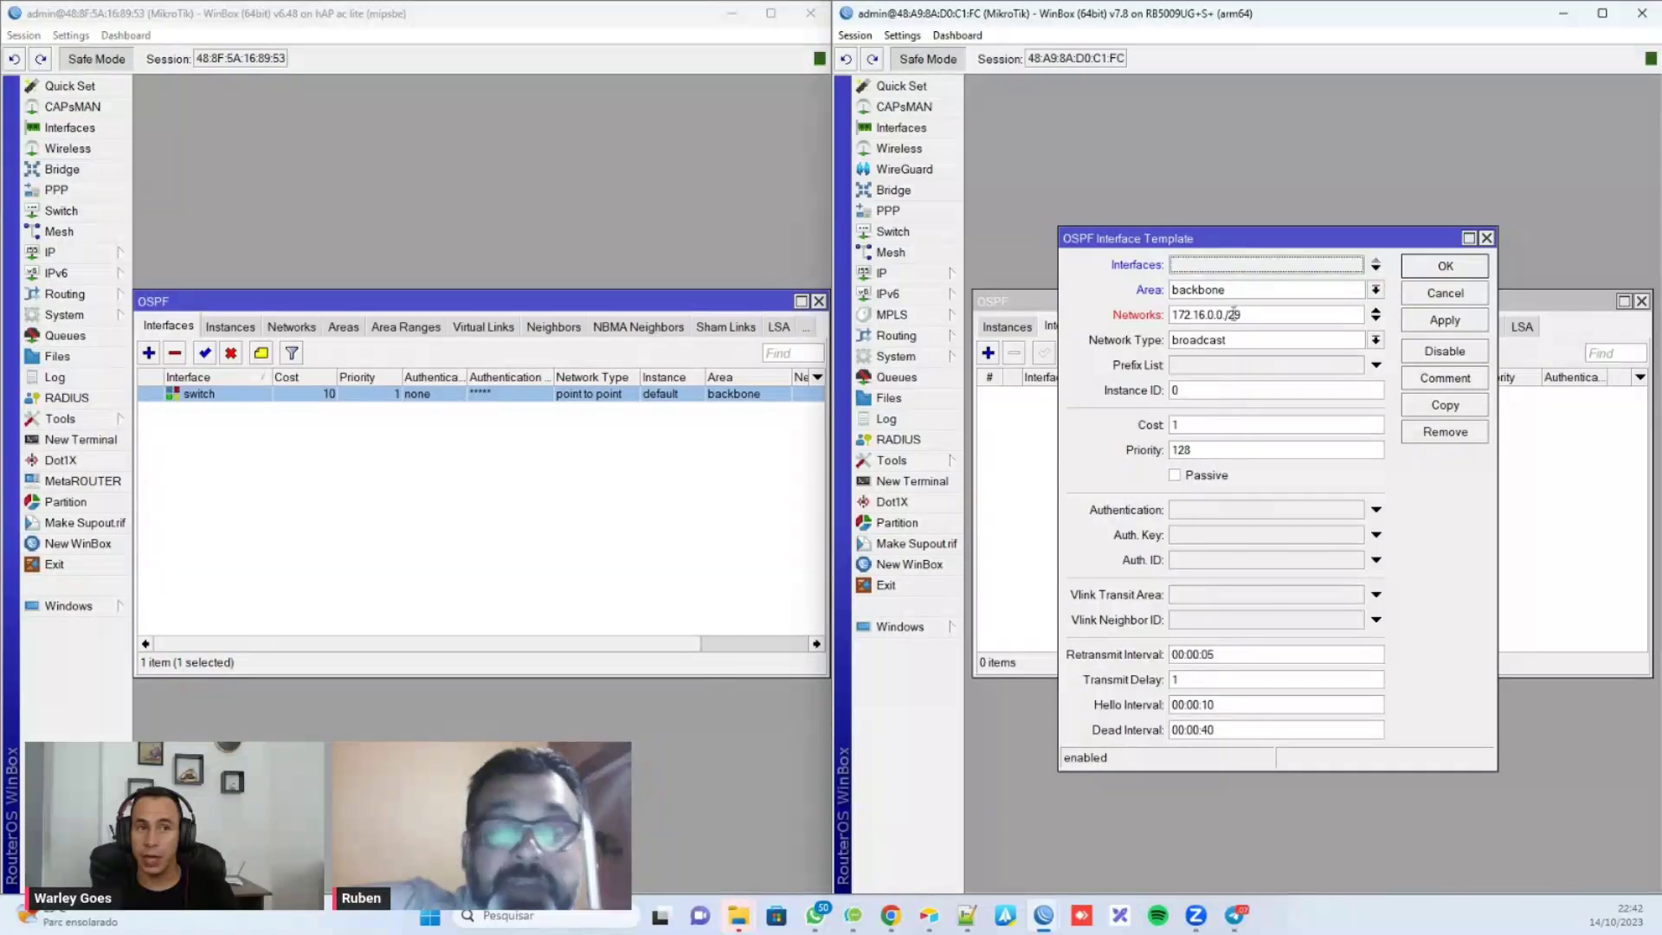
{"action": "left_click", "coordinate": [1273, 314]}
{"action": "left_click", "coordinate": [1272, 310]}
{"action": "double_click", "coordinate": [1267, 311]}
{"action": "left_click", "coordinate": [1263, 314]}
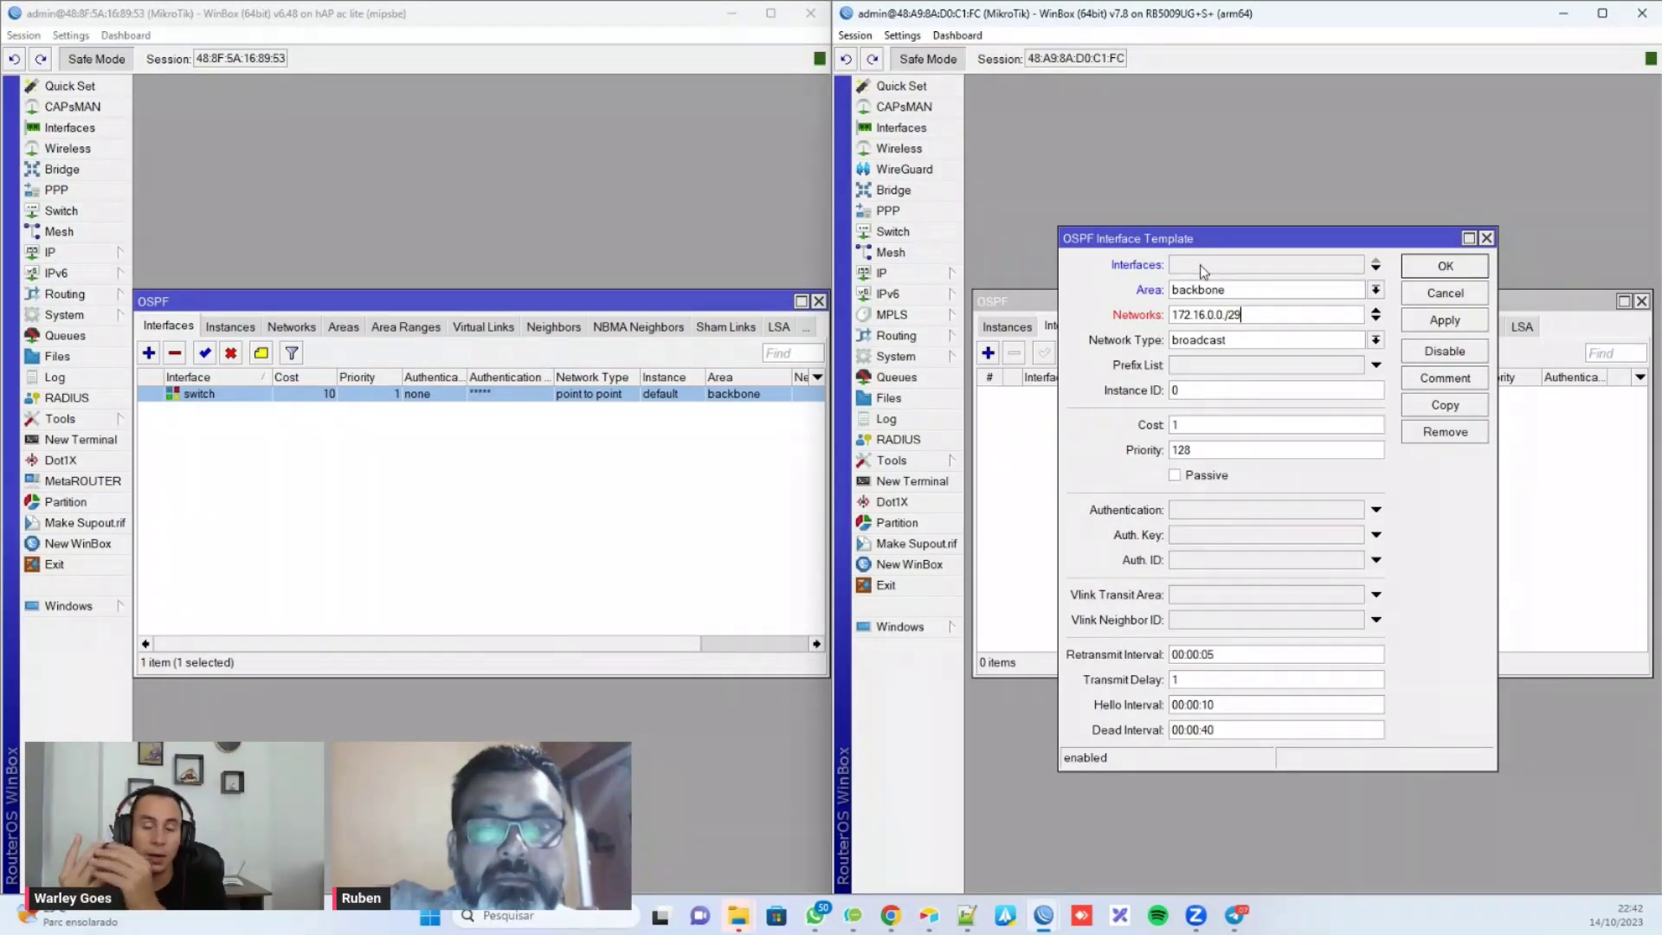
Step: Try ether5 as the new OSPF template's interface alongside the network entry, and clear the interface field again
{"action": "left_click", "coordinate": [1223, 265]}
{"action": "left_click", "coordinate": [1224, 265]}
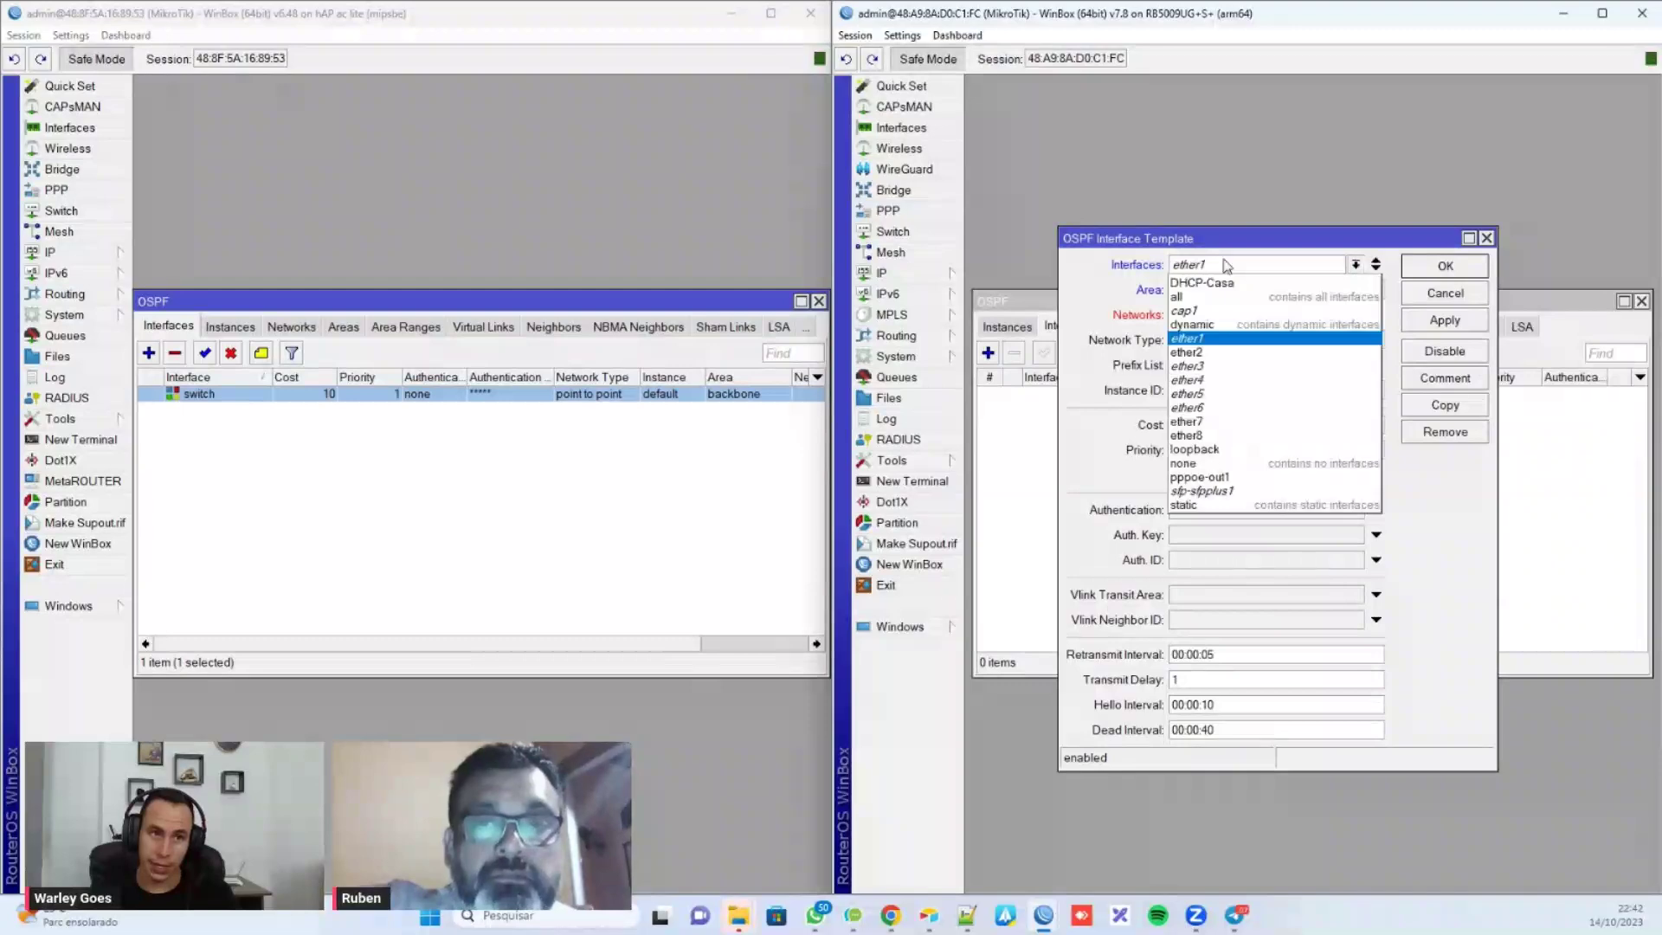
{"action": "left_click", "coordinate": [1211, 393]}
{"action": "key", "text": "Tab"}
{"action": "key", "text": "Tab"}
{"action": "key", "text": "End"}
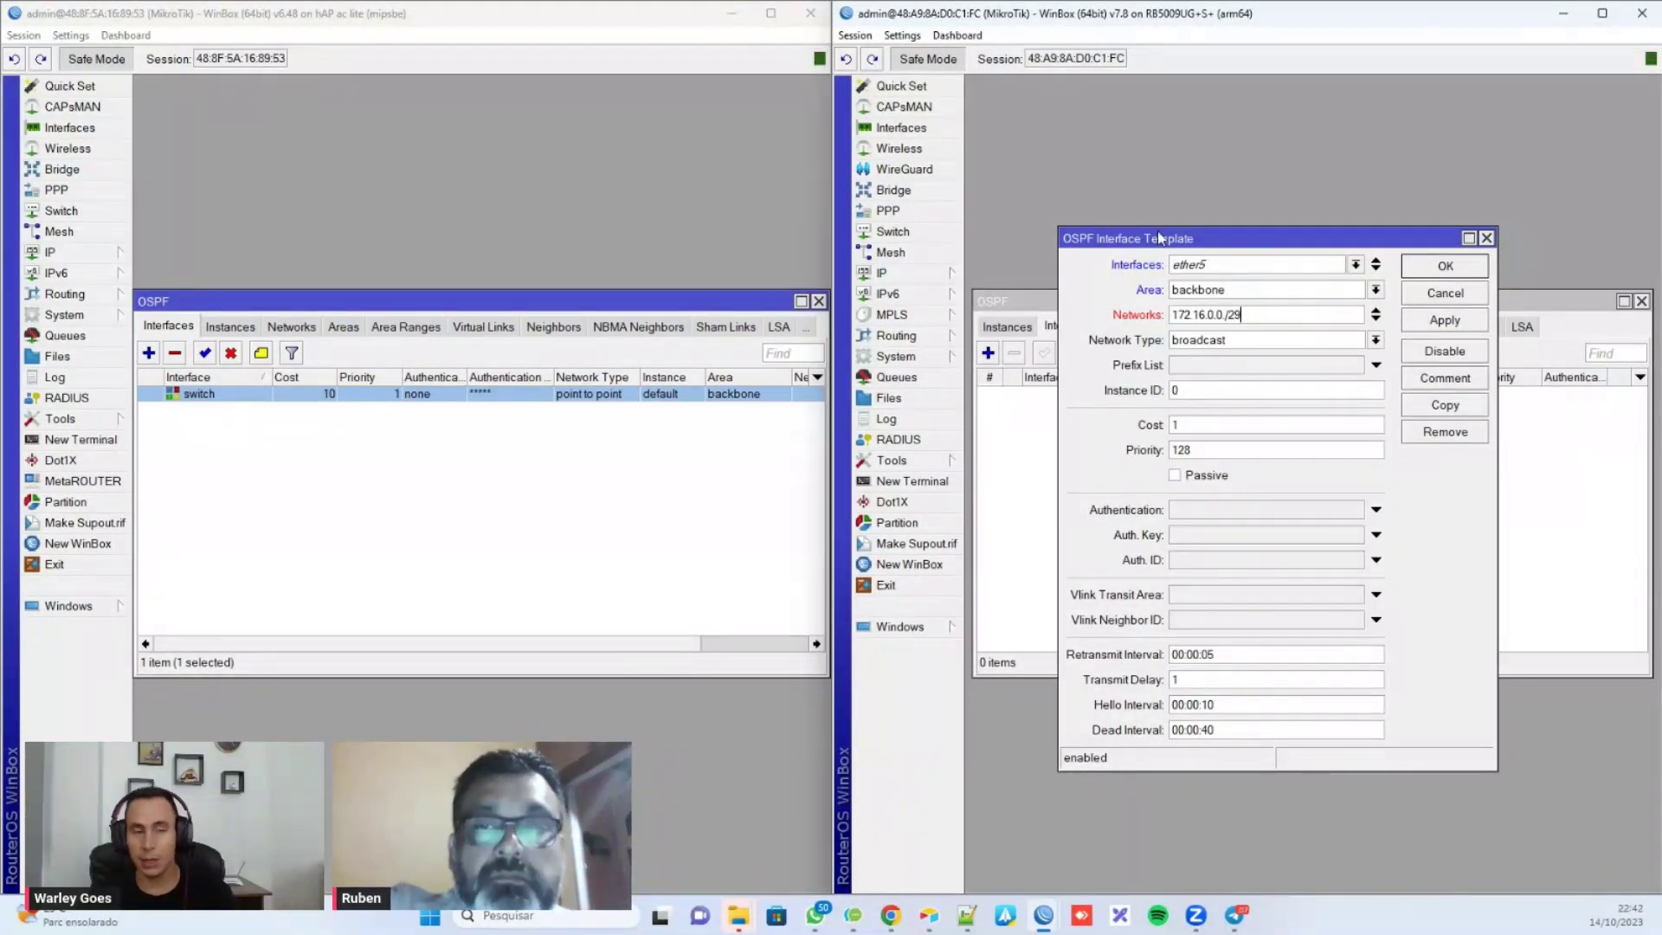
{"action": "left_click_drag", "start_coordinate": [1251, 316], "coordinate": [1124, 313]}
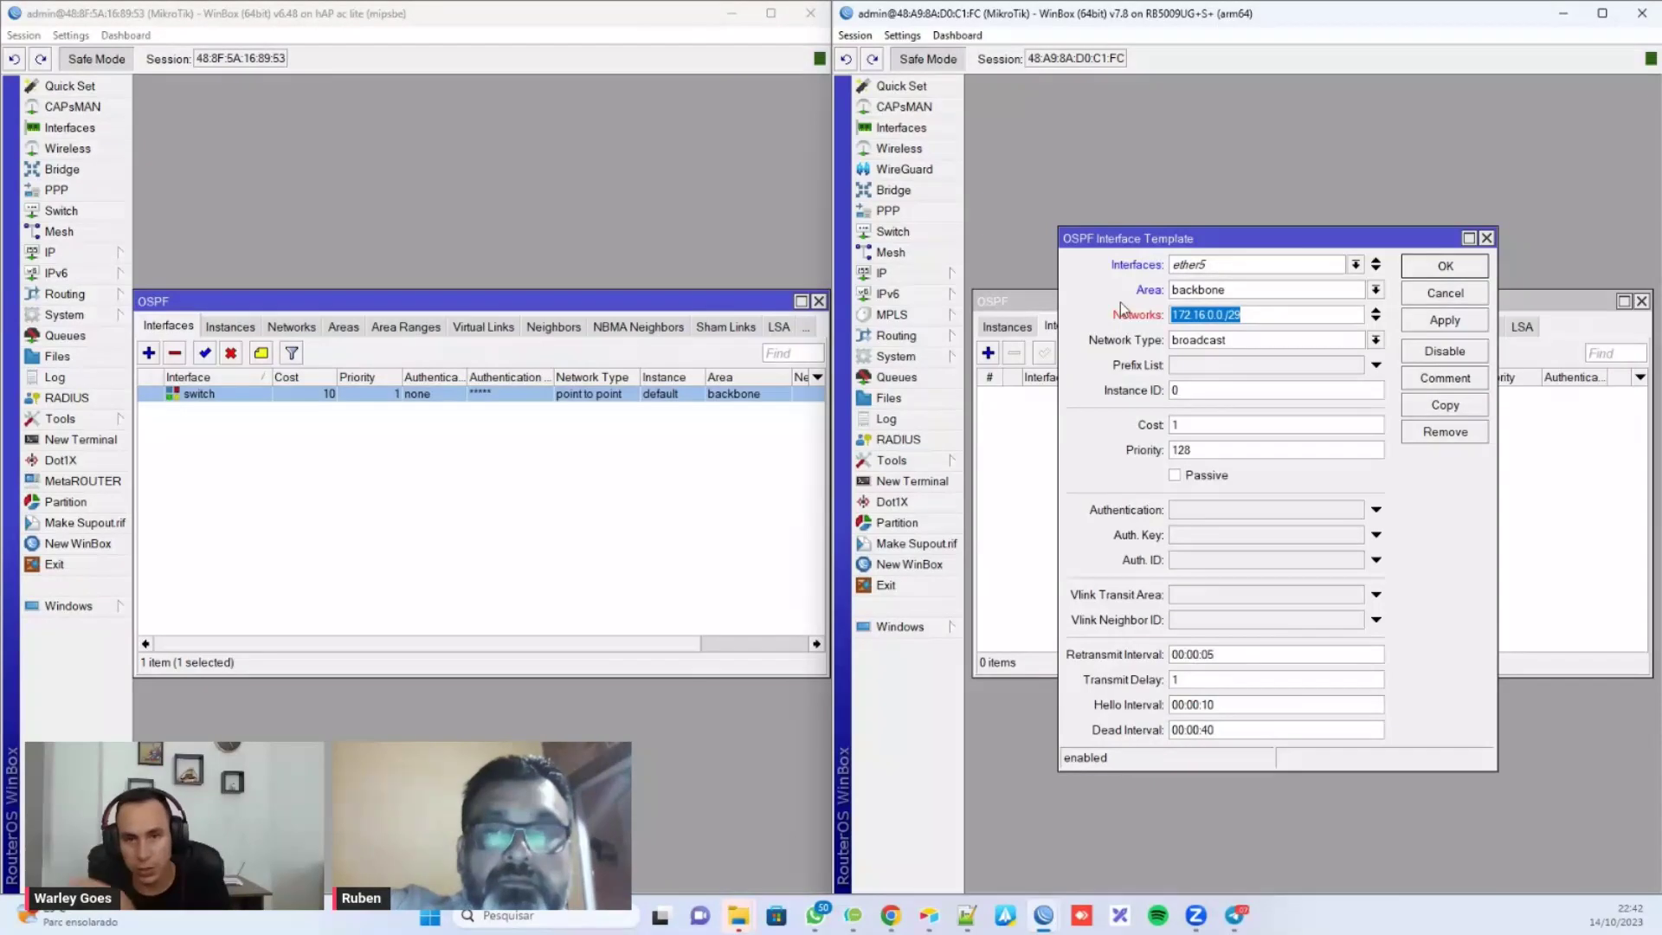
{"action": "left_click_drag", "start_coordinate": [1287, 316], "coordinate": [1067, 324]}
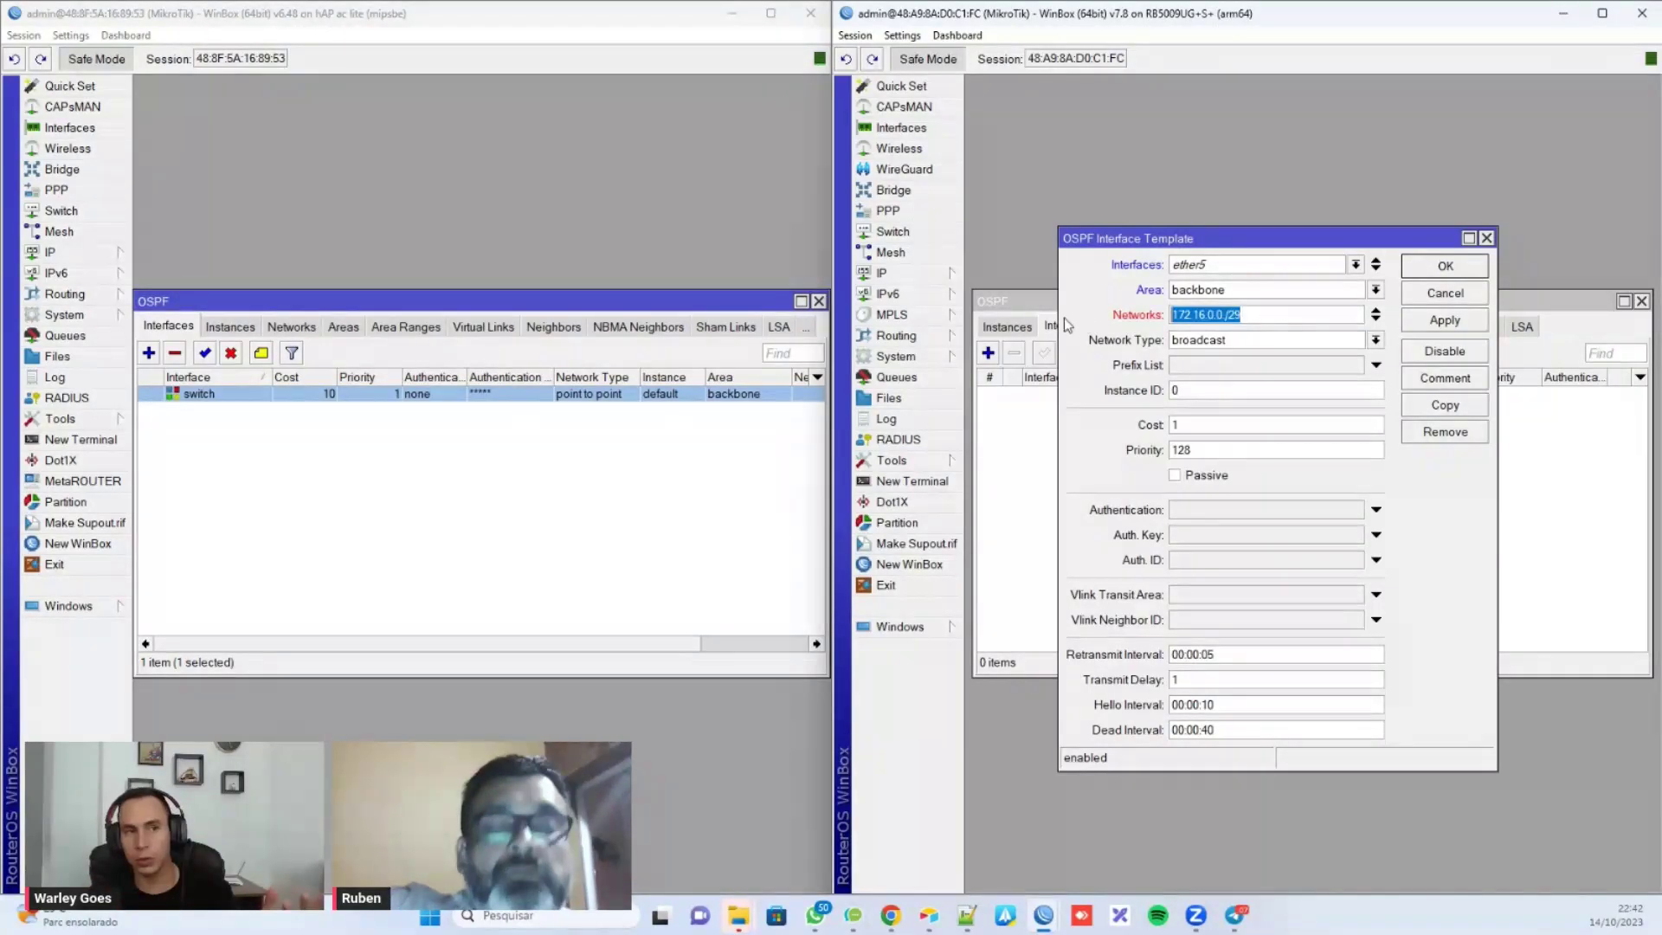
{"action": "left_click", "coordinate": [1261, 316]}
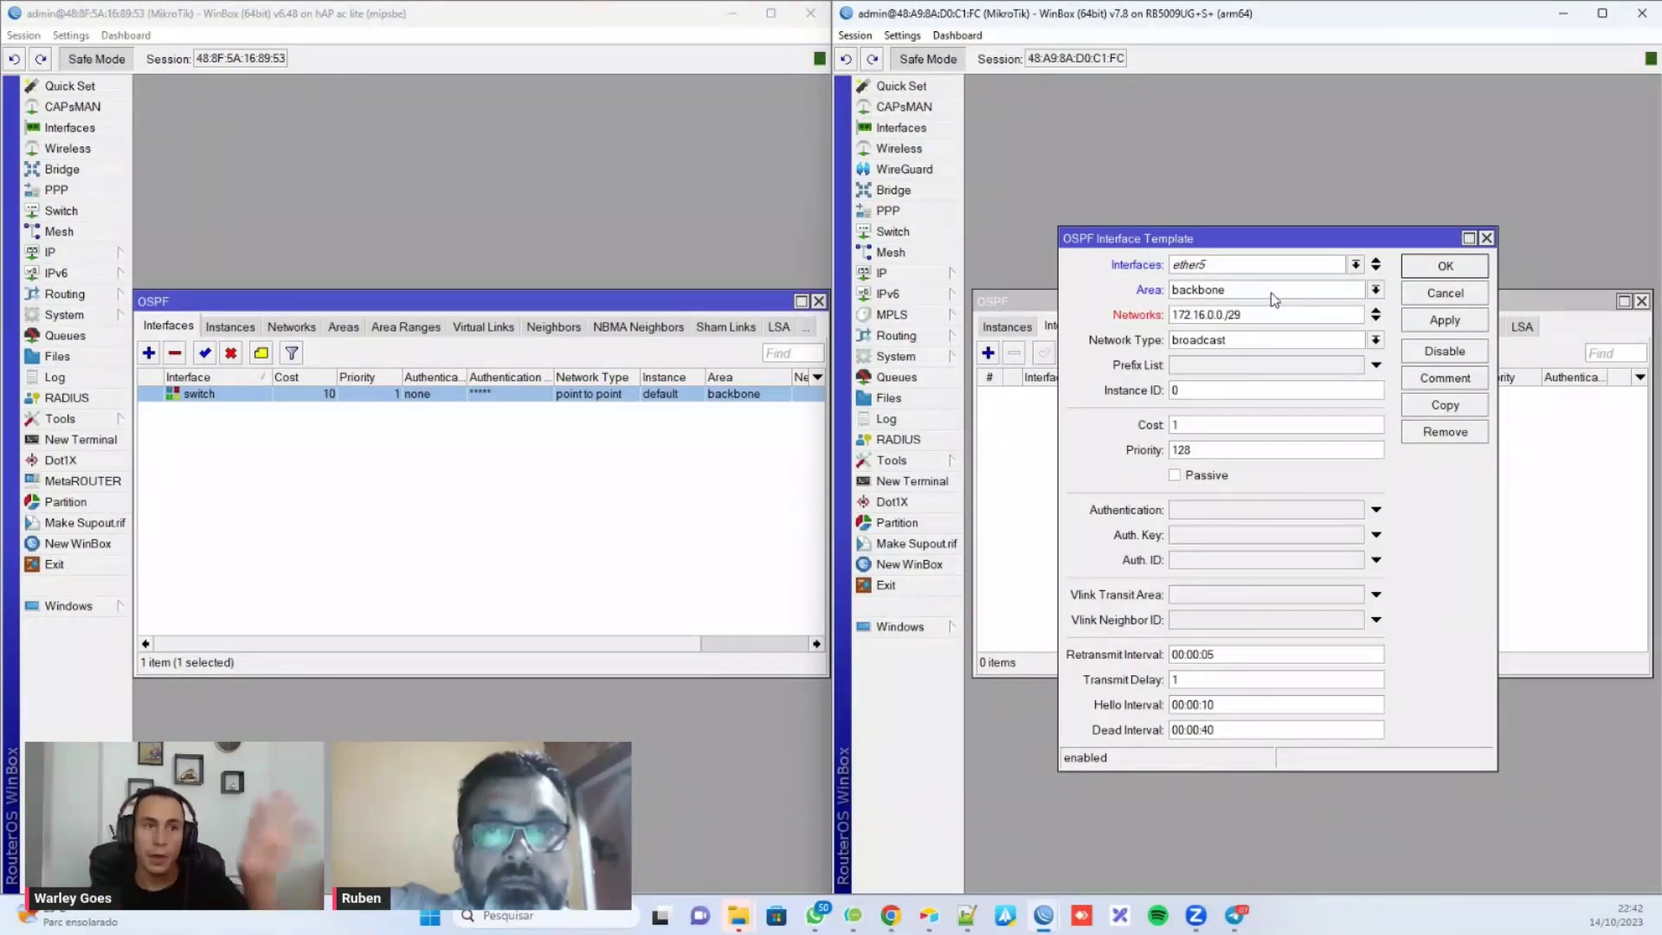
{"action": "left_click", "coordinate": [1376, 261]}
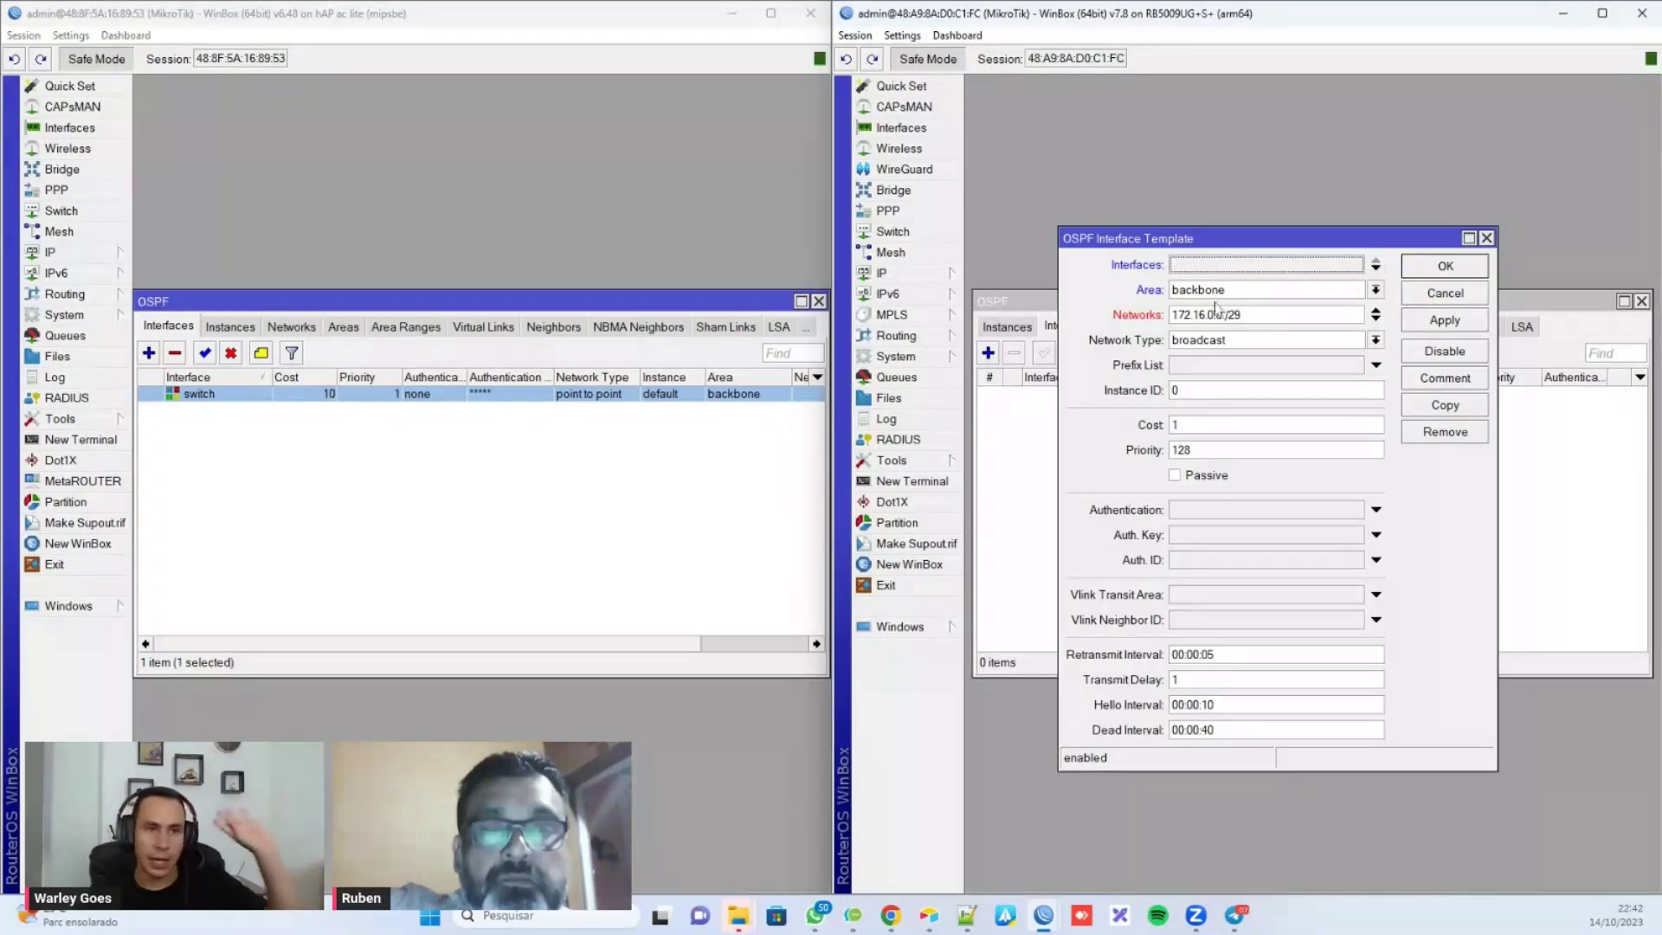
Step: Correct the new OSPF template's network to 172.16.0.0/29 and save the template without an interface
{"action": "left_click", "coordinate": [1424, 265]}
{"action": "left_click", "coordinate": [1306, 476]}
{"action": "left_click", "coordinate": [1271, 317]}
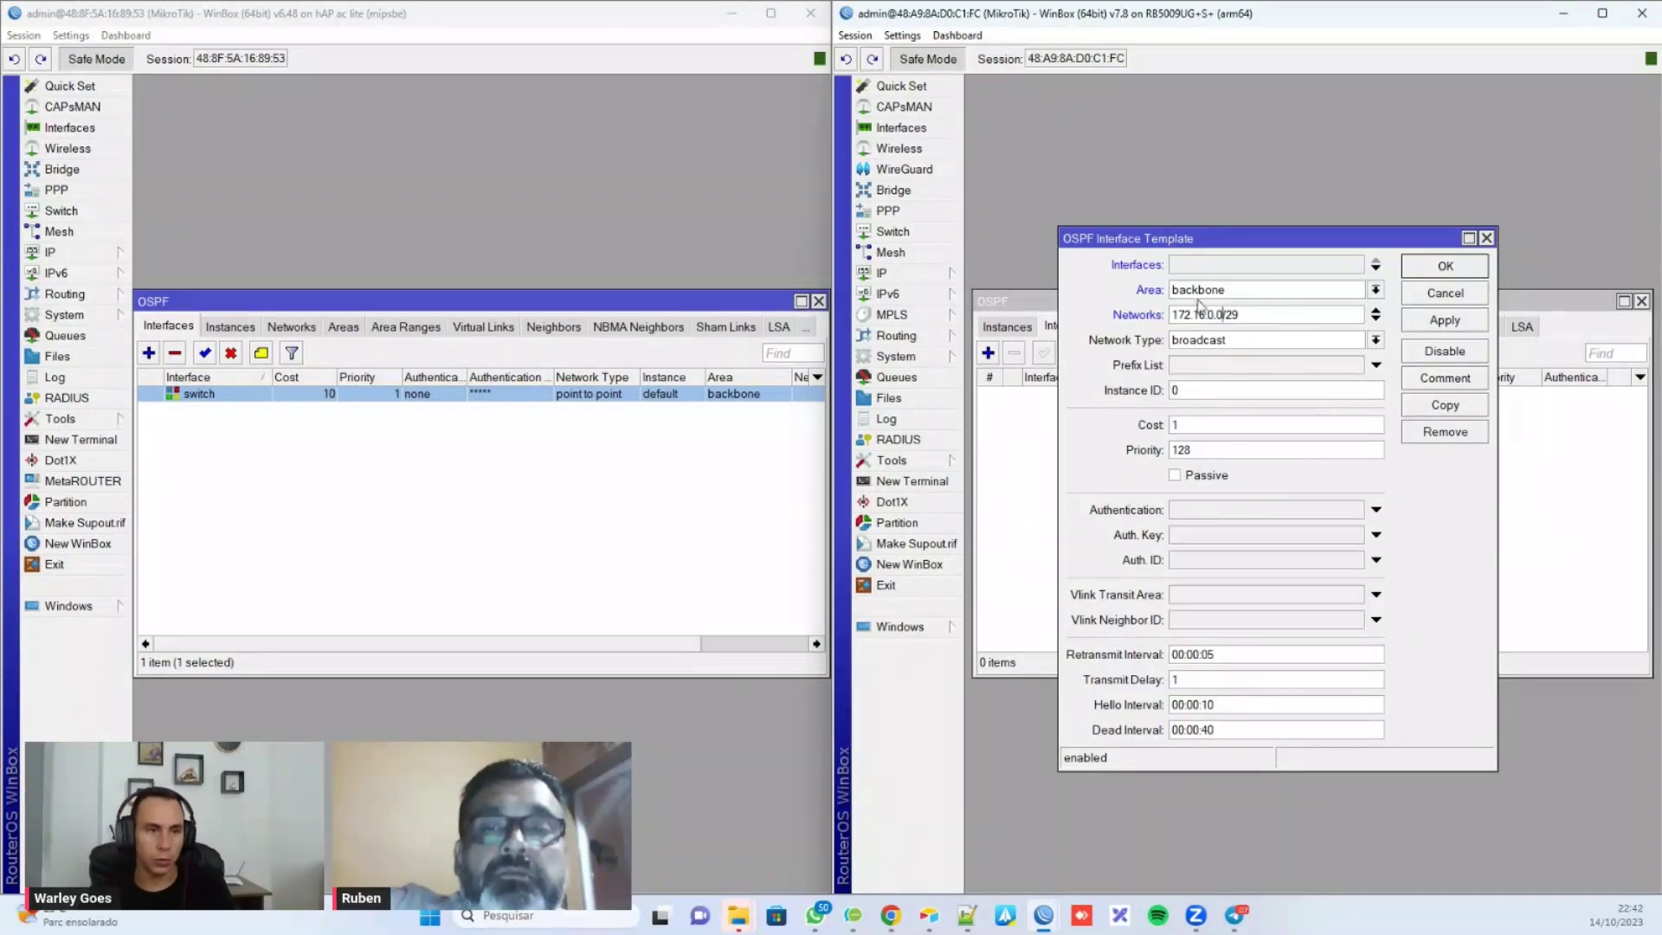
{"action": "left_click", "coordinate": [1424, 268]}
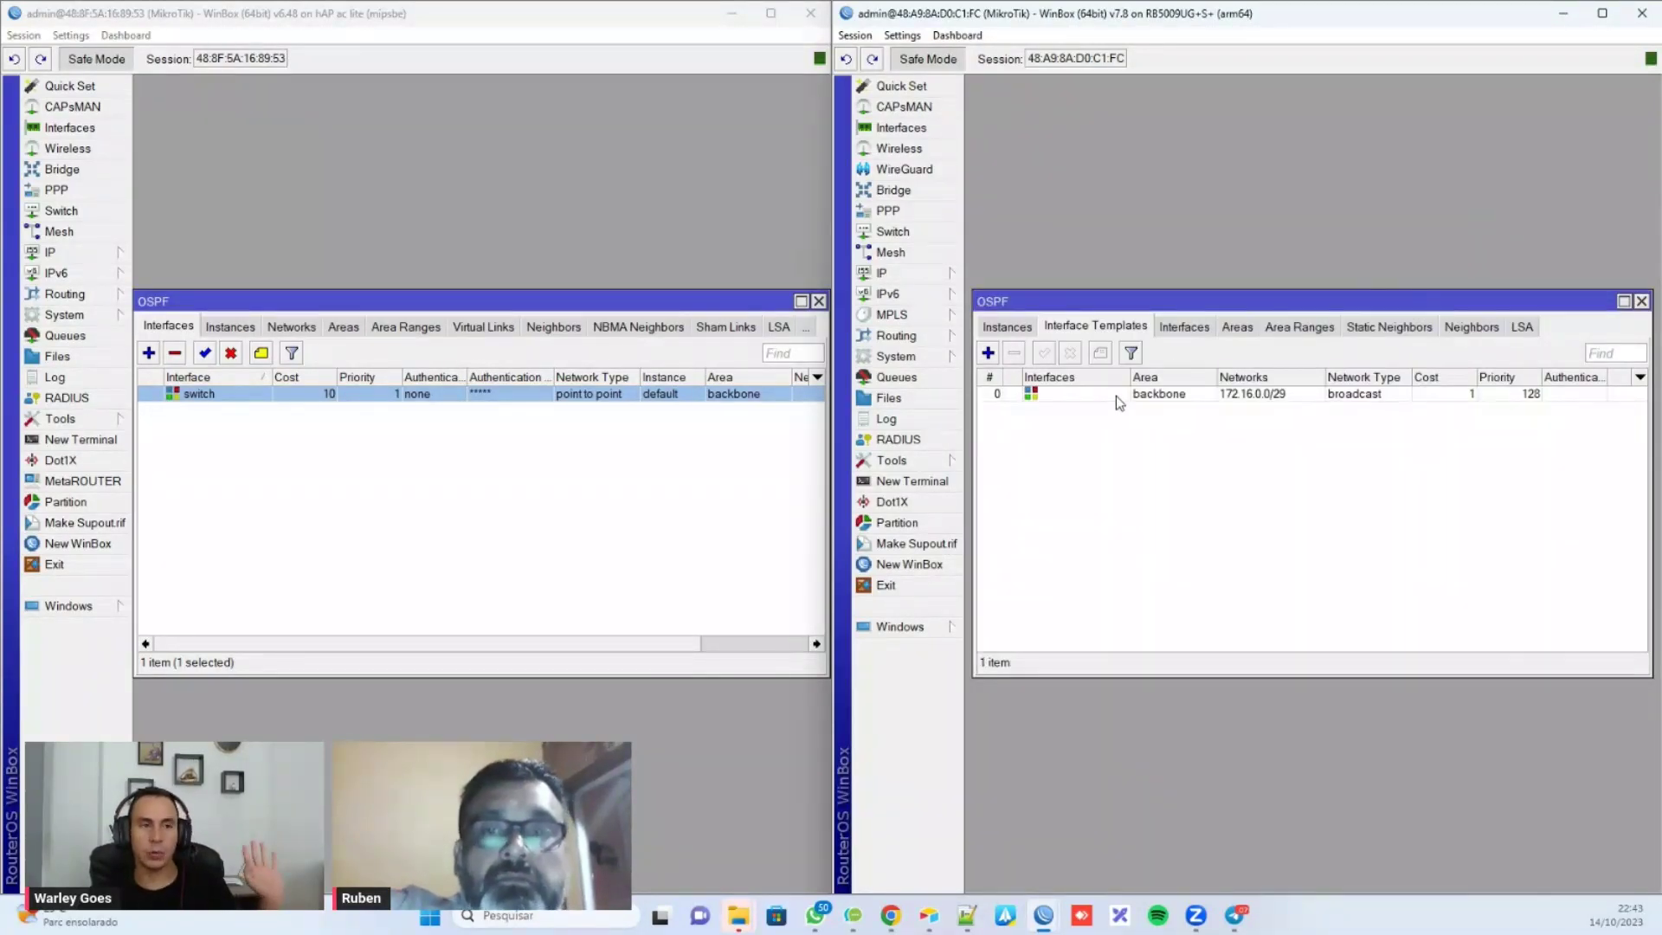
Step: Set the network type of the RB5009's 172.16.0.0/29 OSPF interface template to ptp and save it
{"action": "left_click", "coordinate": [1140, 400]}
{"action": "left_click", "coordinate": [1195, 327]}
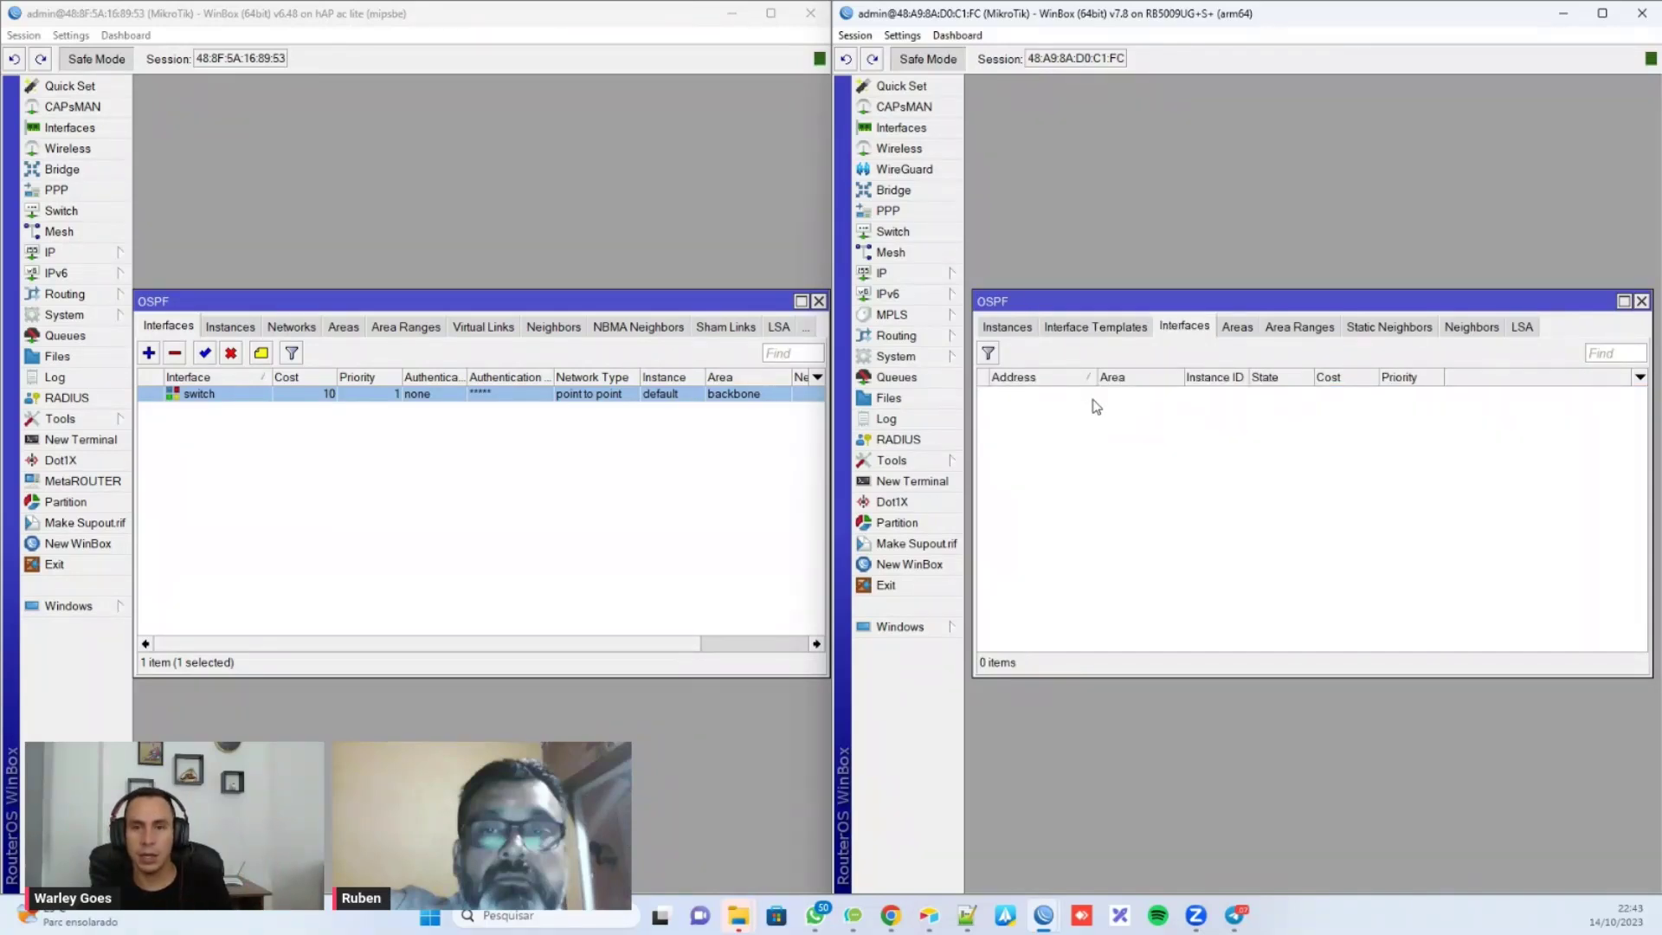
{"action": "left_click", "coordinate": [1107, 326]}
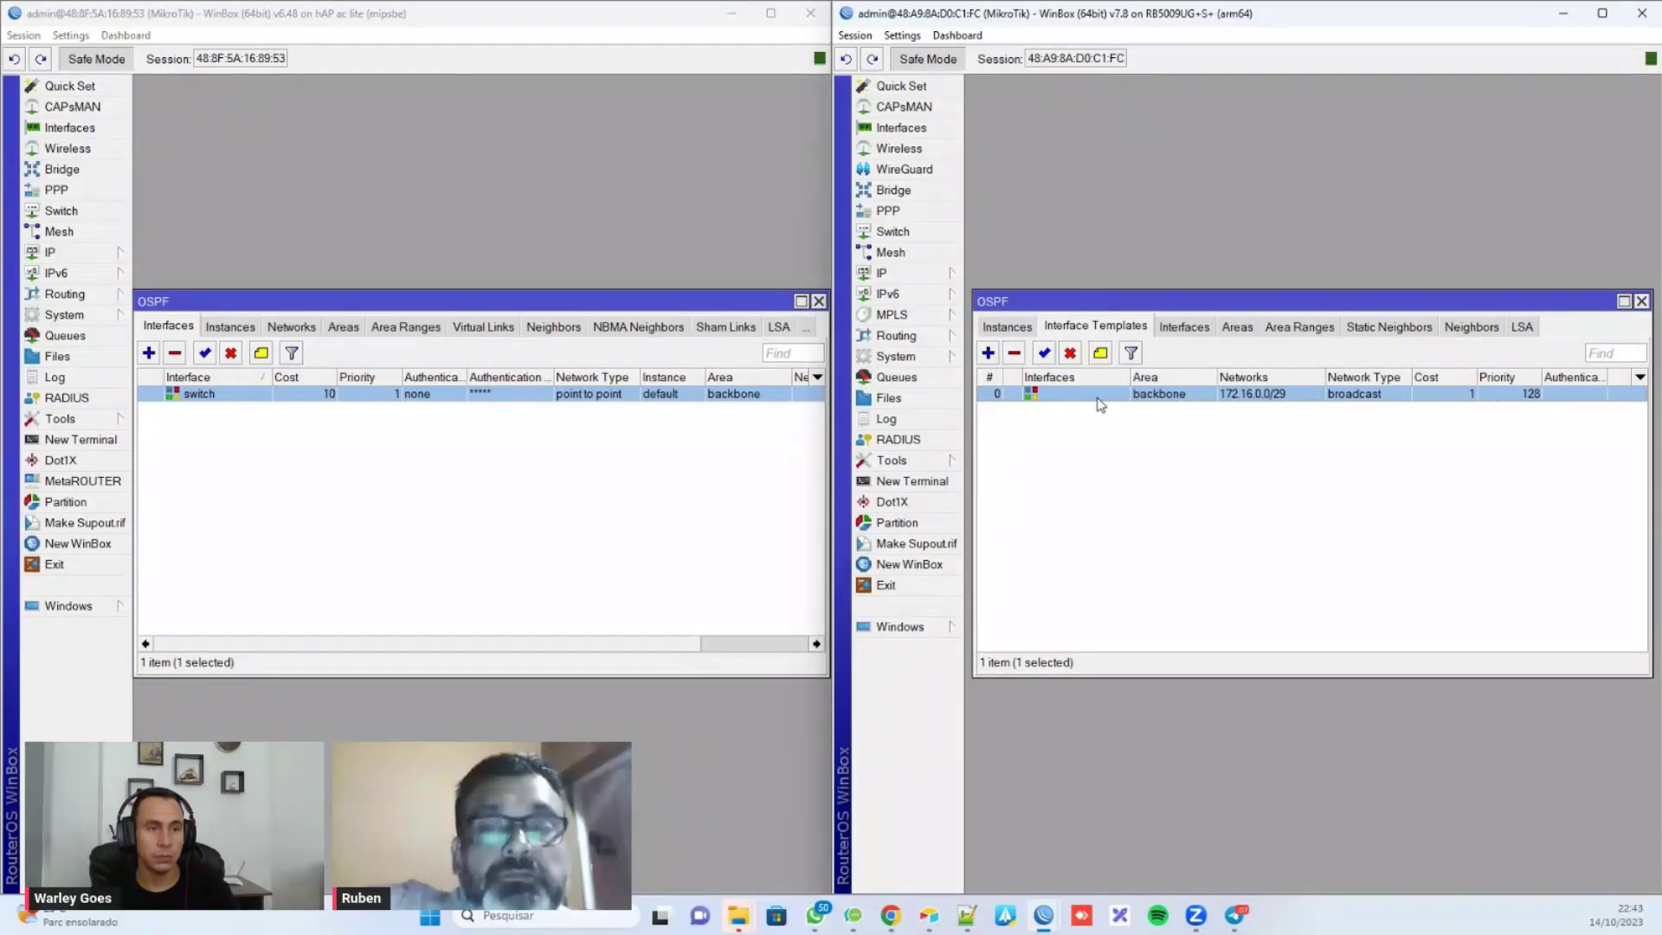
{"action": "double_click", "coordinate": [1143, 394]}
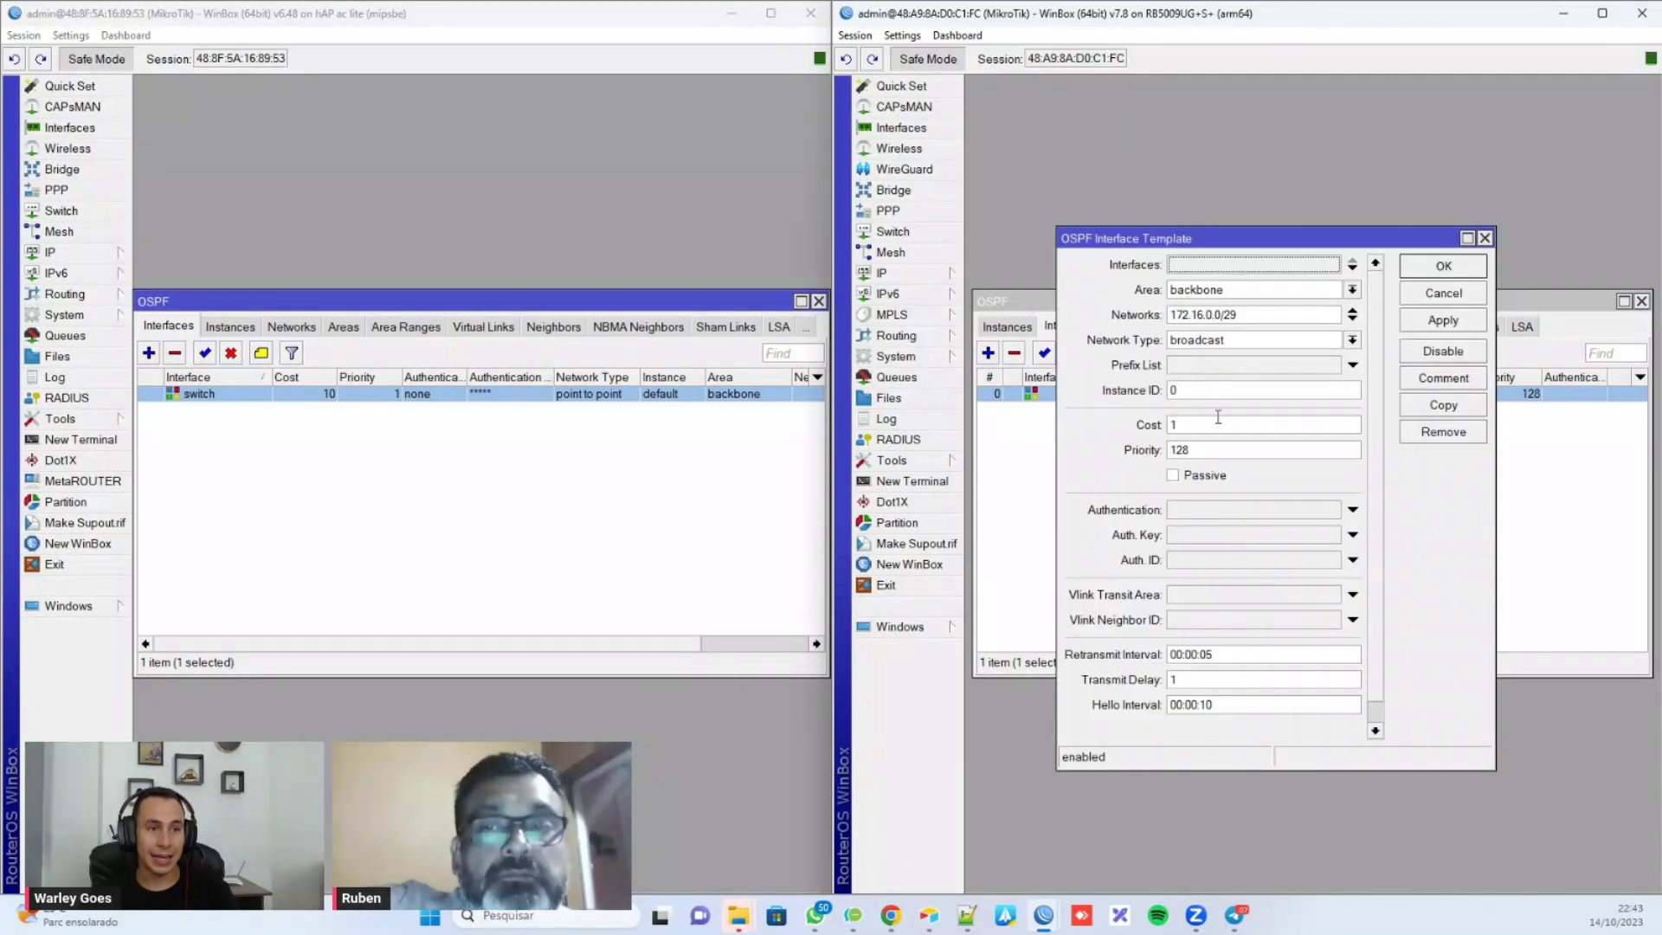
{"action": "left_click", "coordinate": [1288, 342]}
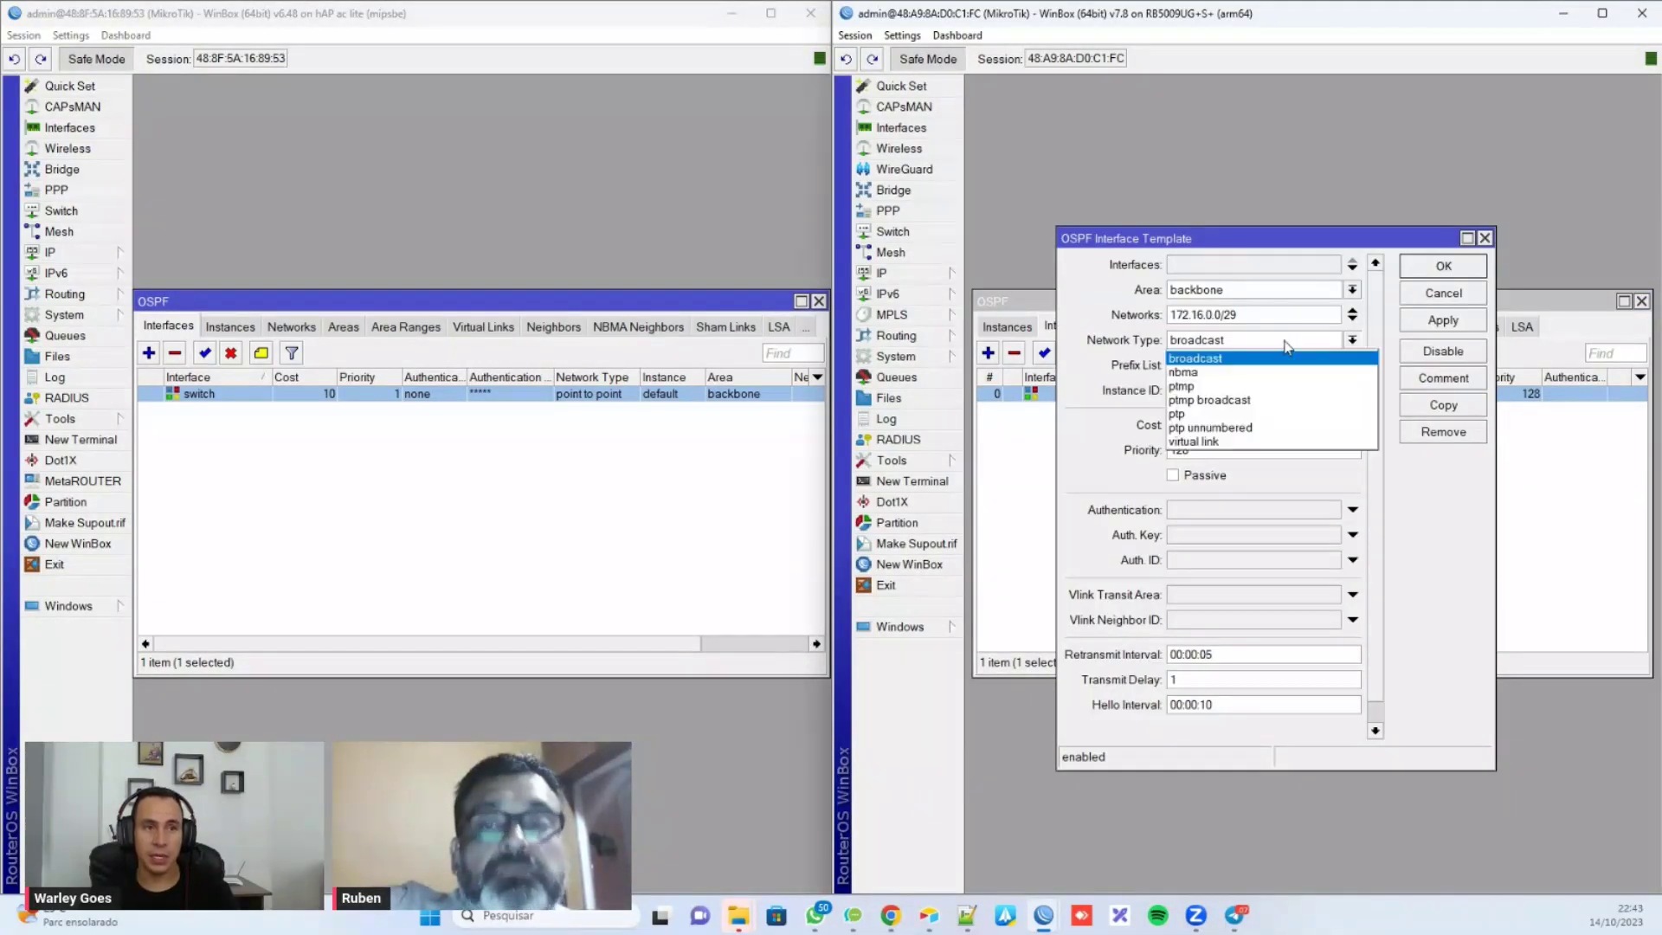
{"action": "left_click", "coordinate": [1203, 415]}
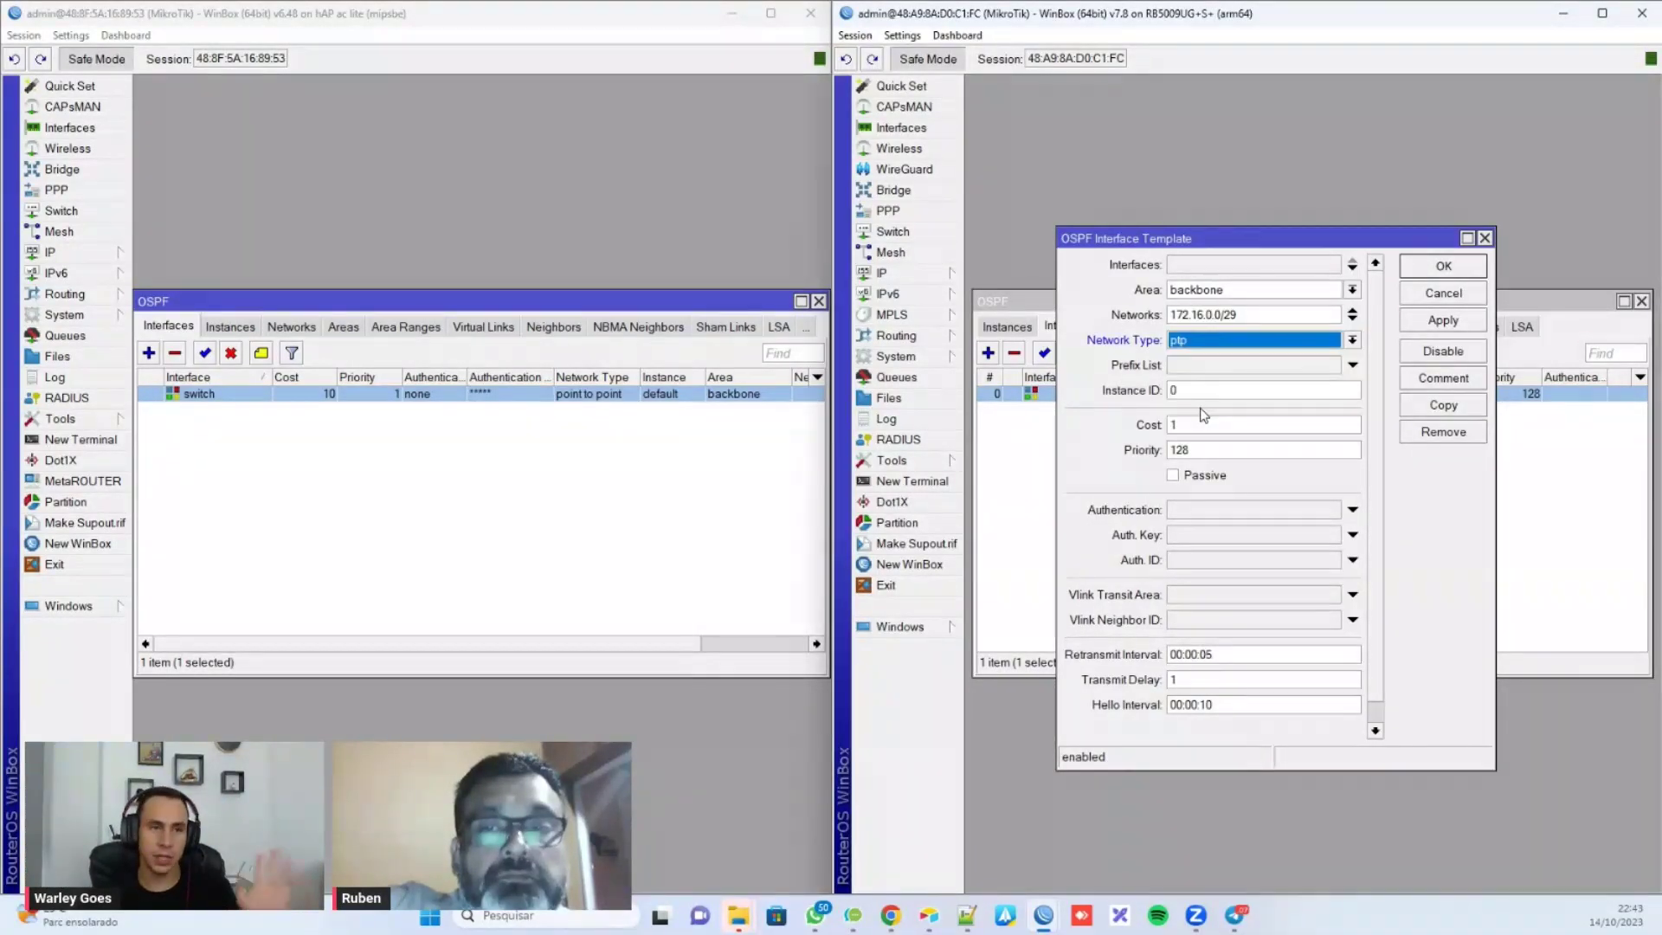
{"action": "left_click", "coordinate": [1242, 314]}
{"action": "double_click", "coordinate": [1241, 314]}
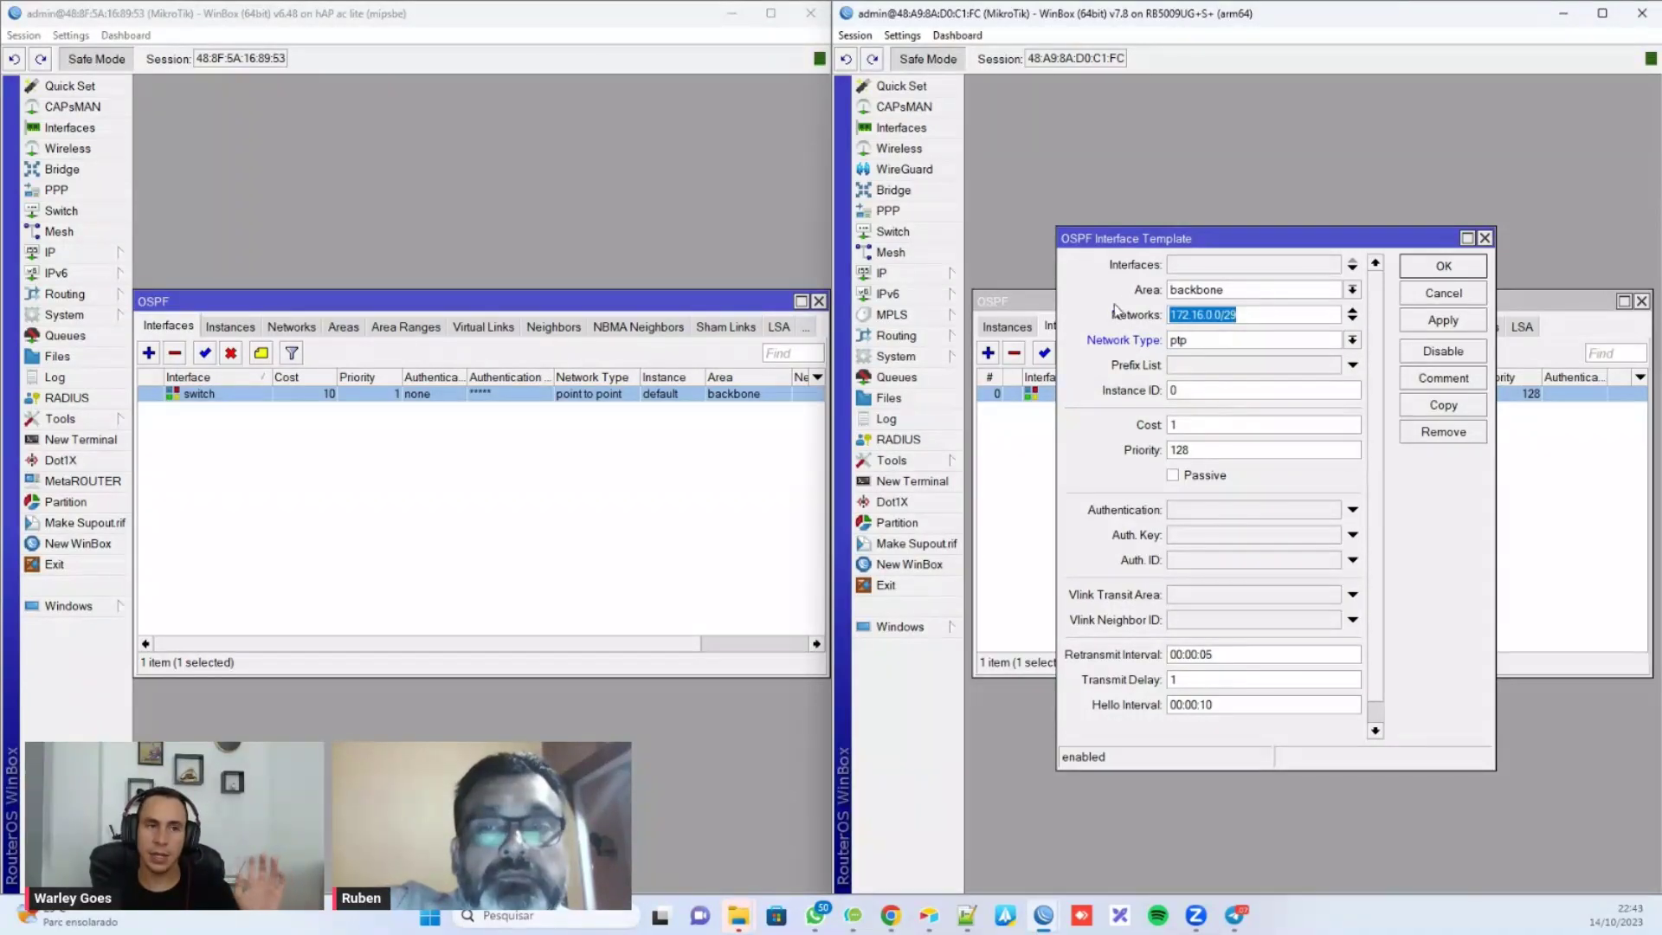
{"action": "left_click", "coordinate": [1243, 350]}
{"action": "left_click", "coordinate": [1202, 415]}
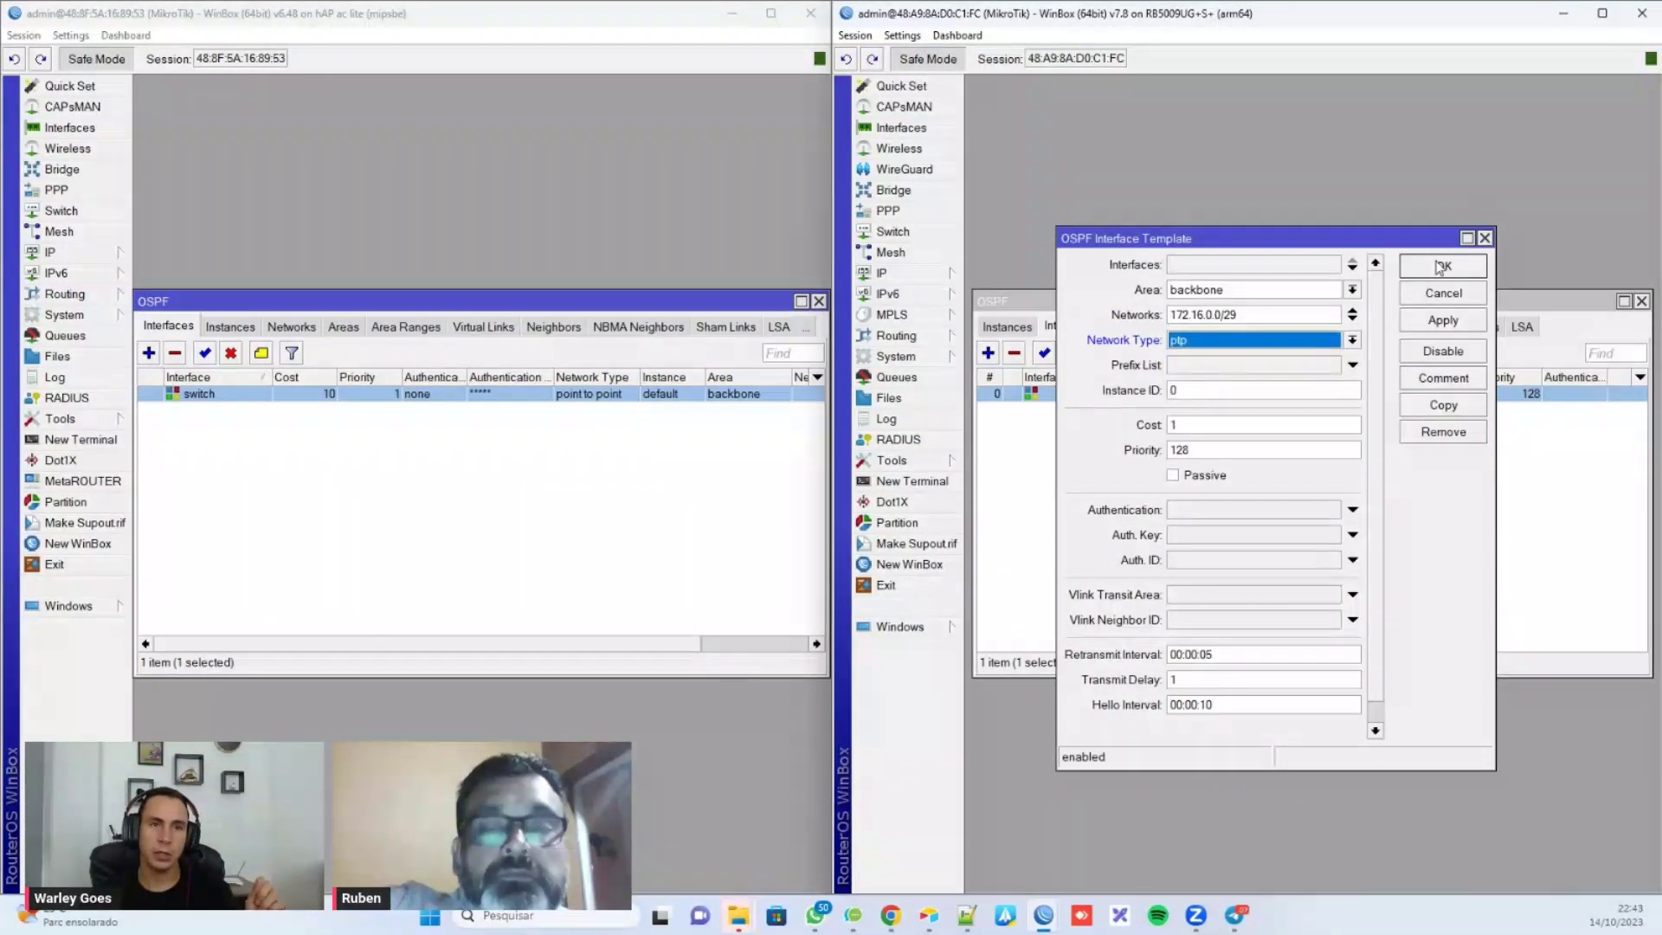
{"action": "left_click", "coordinate": [1444, 266]}
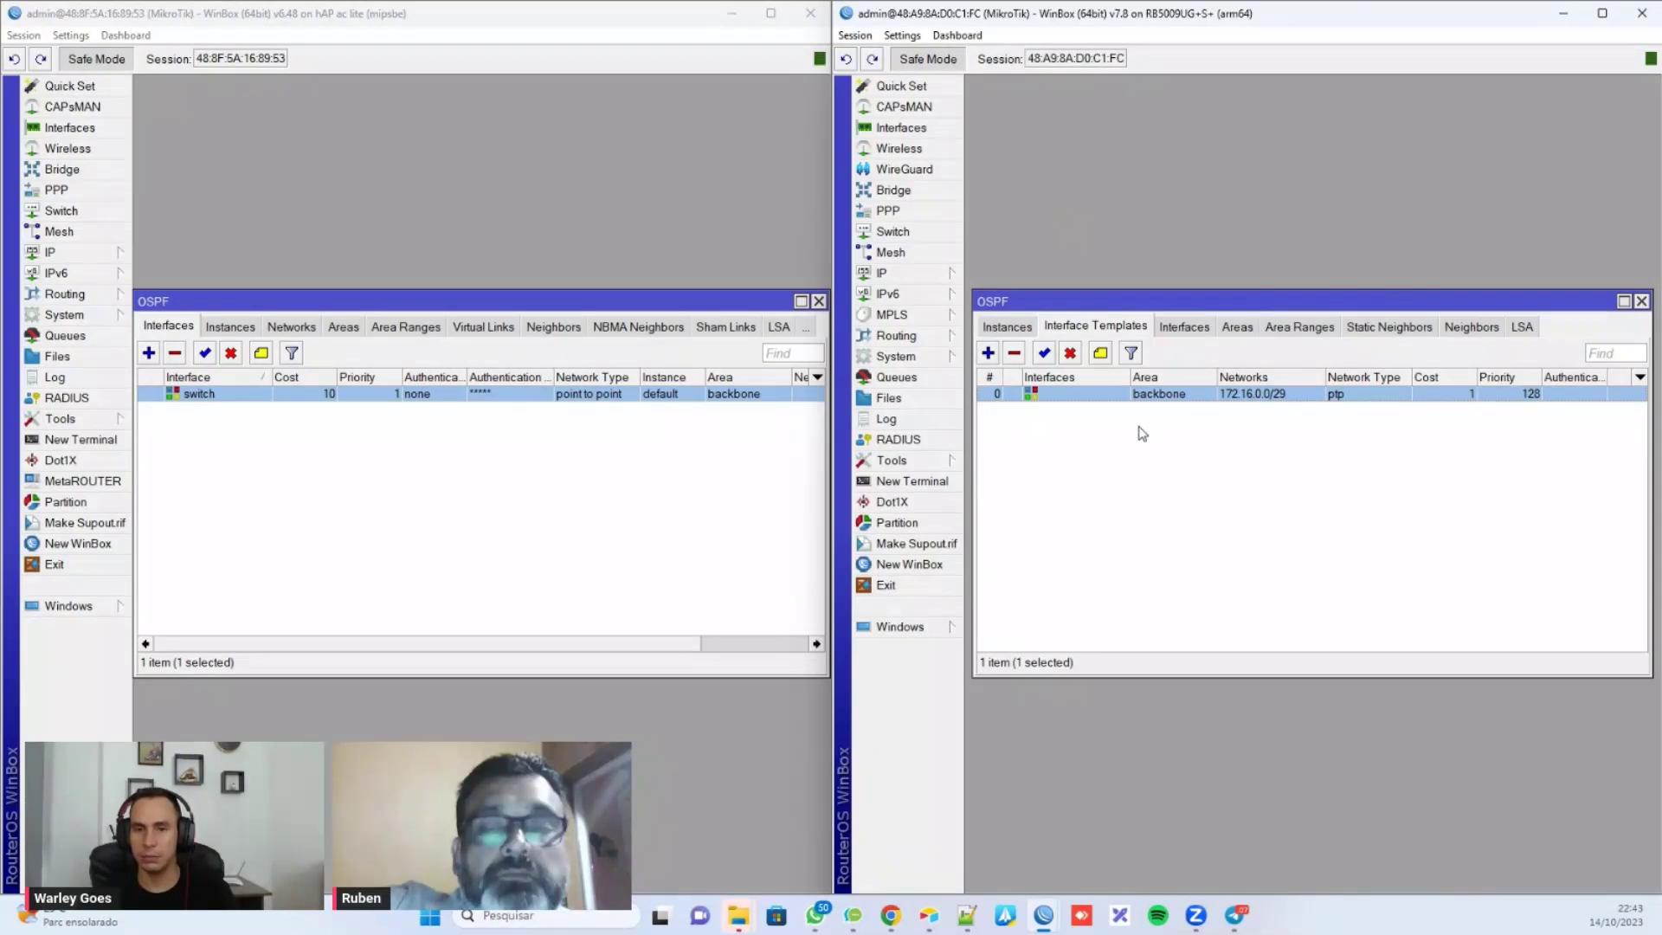